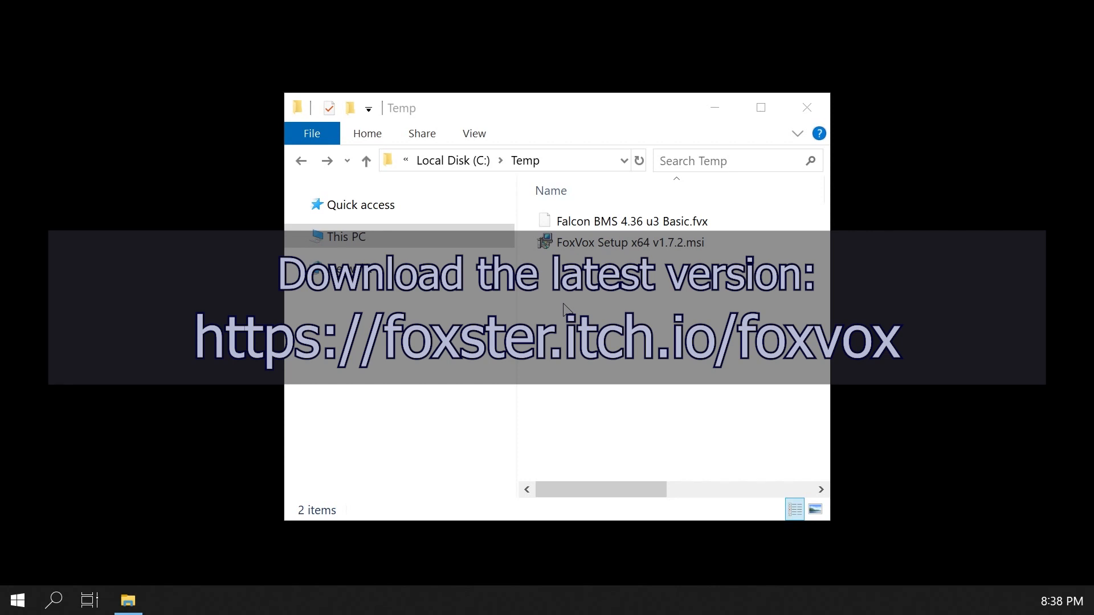
- Install FoxVox from FoxVox Setup x64 v1.7.2.msi, accepting the license terms and allowing the device changes
left_click(608, 252)
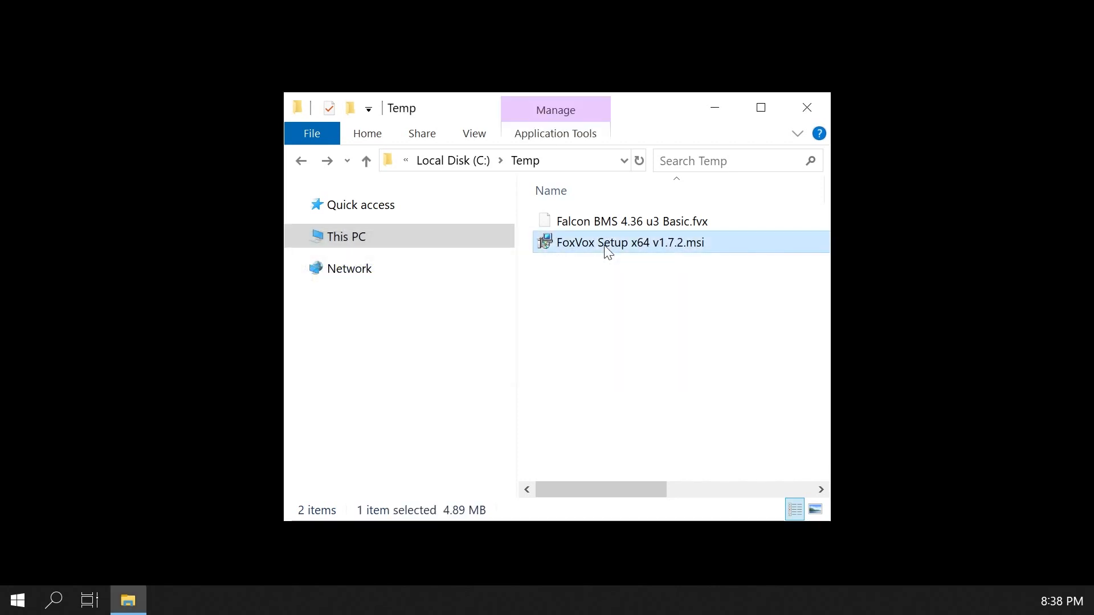
double_click(607, 252)
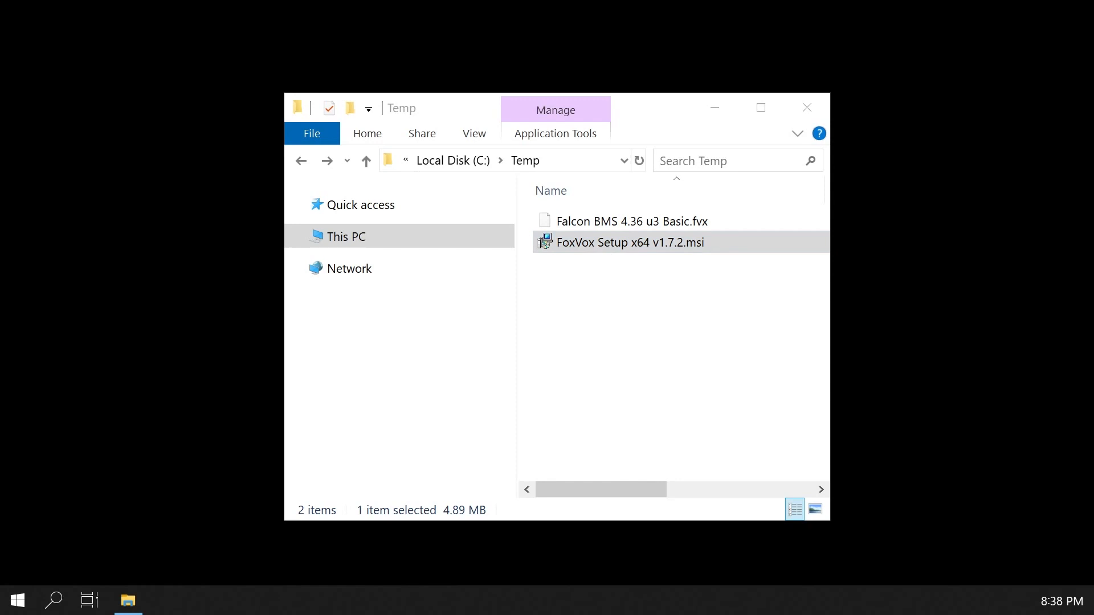
left_click_drag(768, 107, 655, 144)
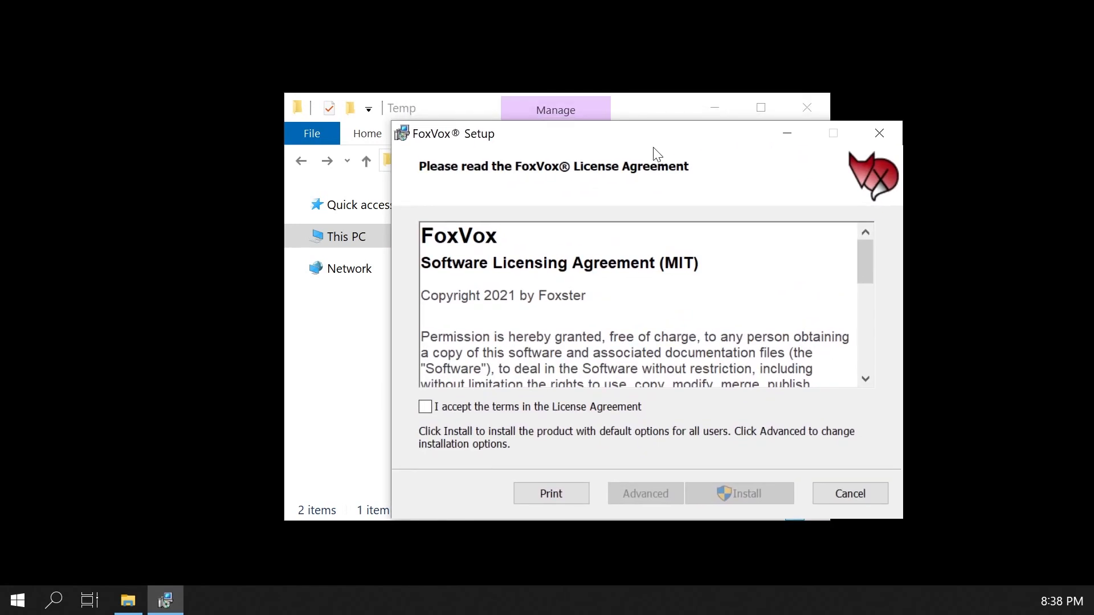
left_click(456, 411)
left_click(730, 491)
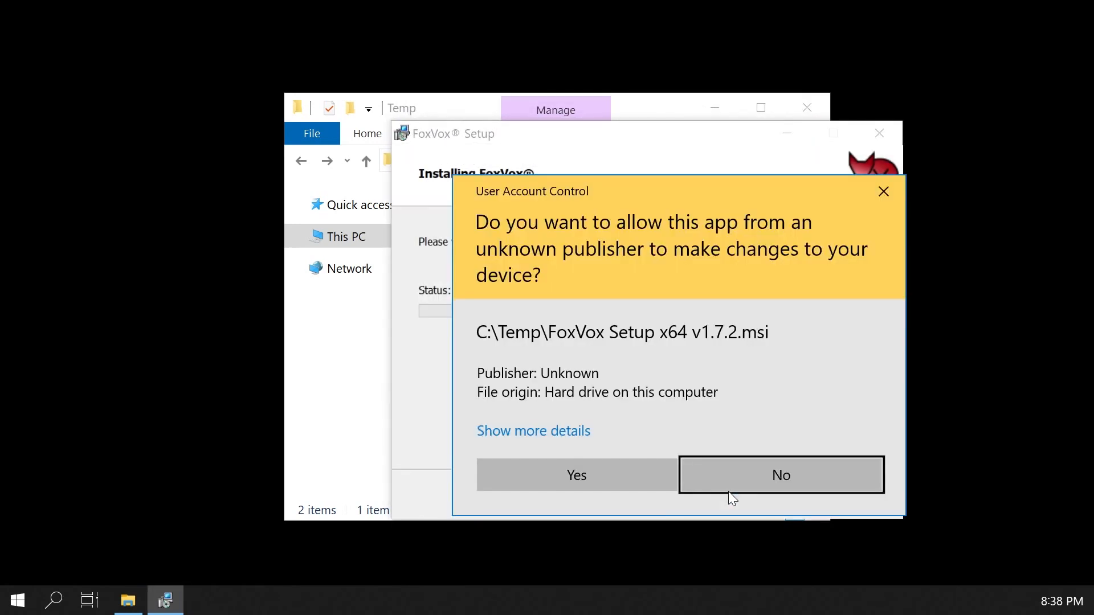
left_click(638, 477)
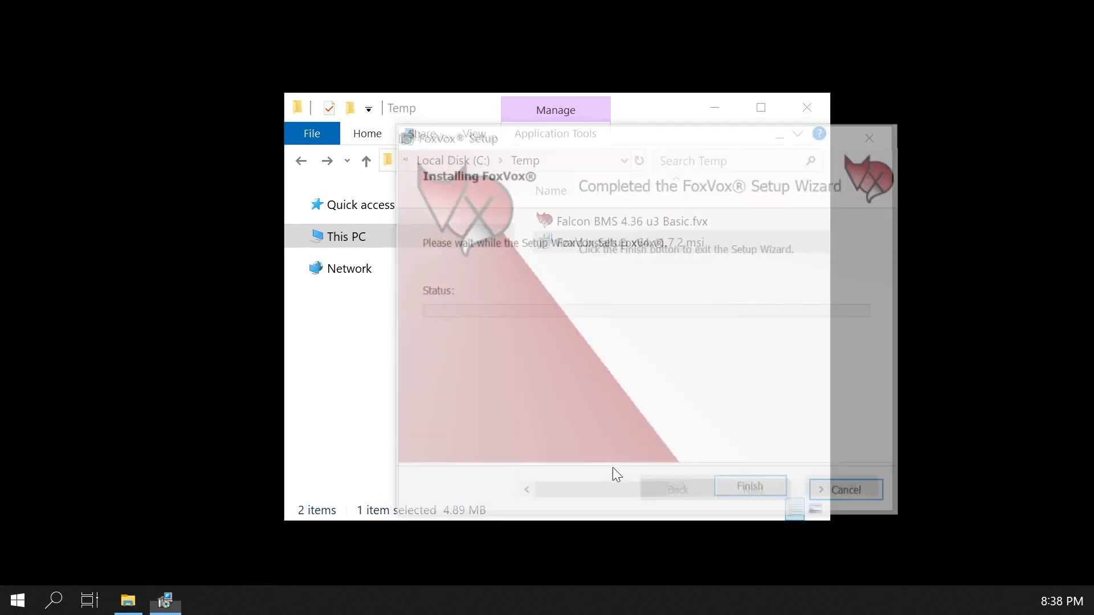
left_click(751, 489)
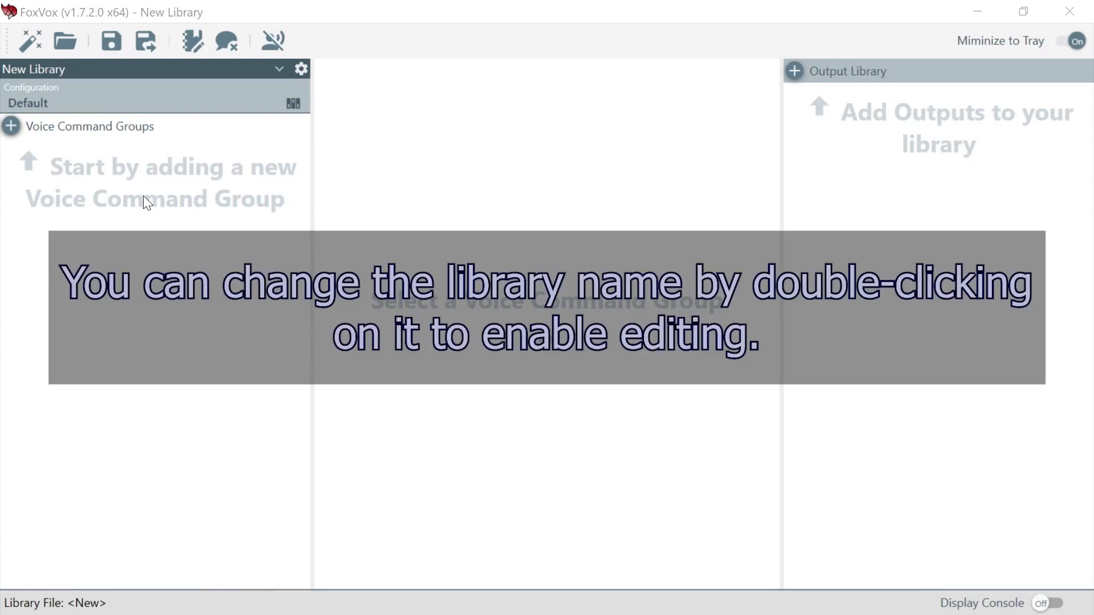
- Add a voice command group to the new library with the voice recognition key "Game"
left_click(11, 128)
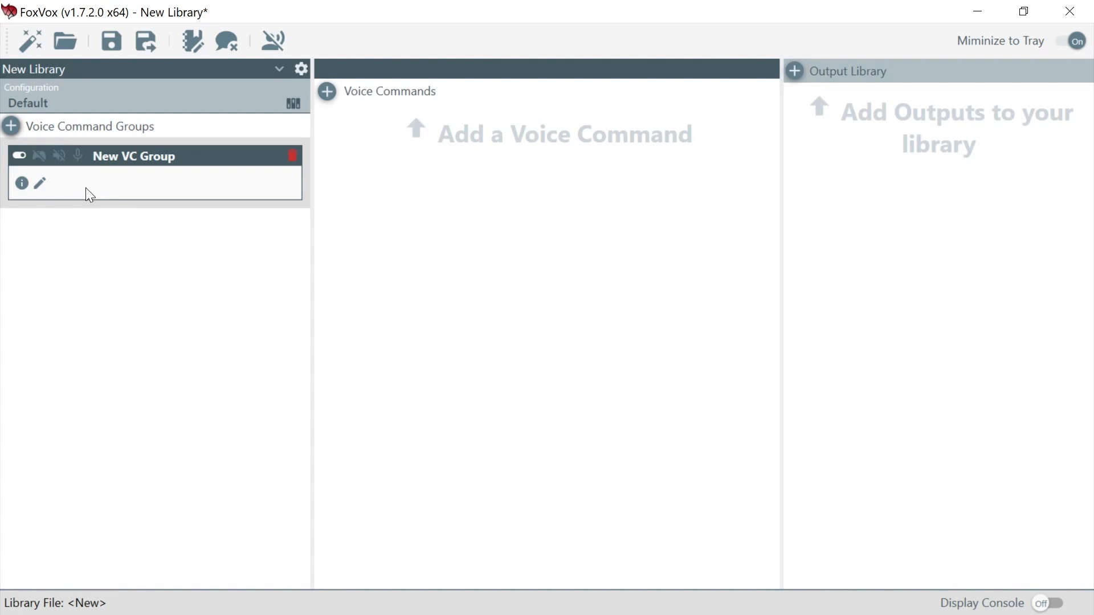
left_click(40, 190)
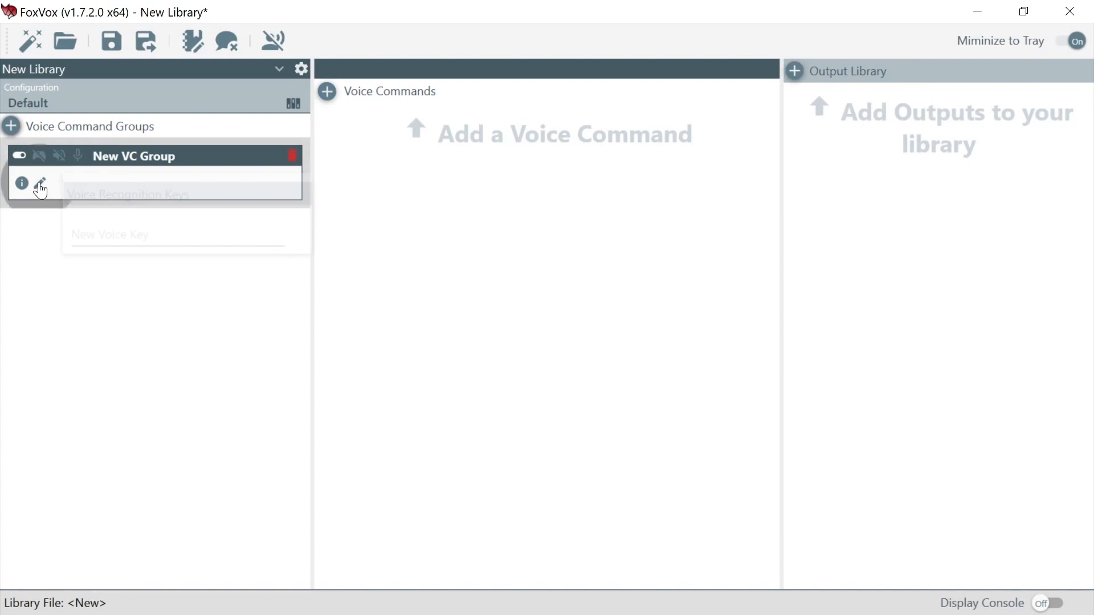
left_click(110, 234)
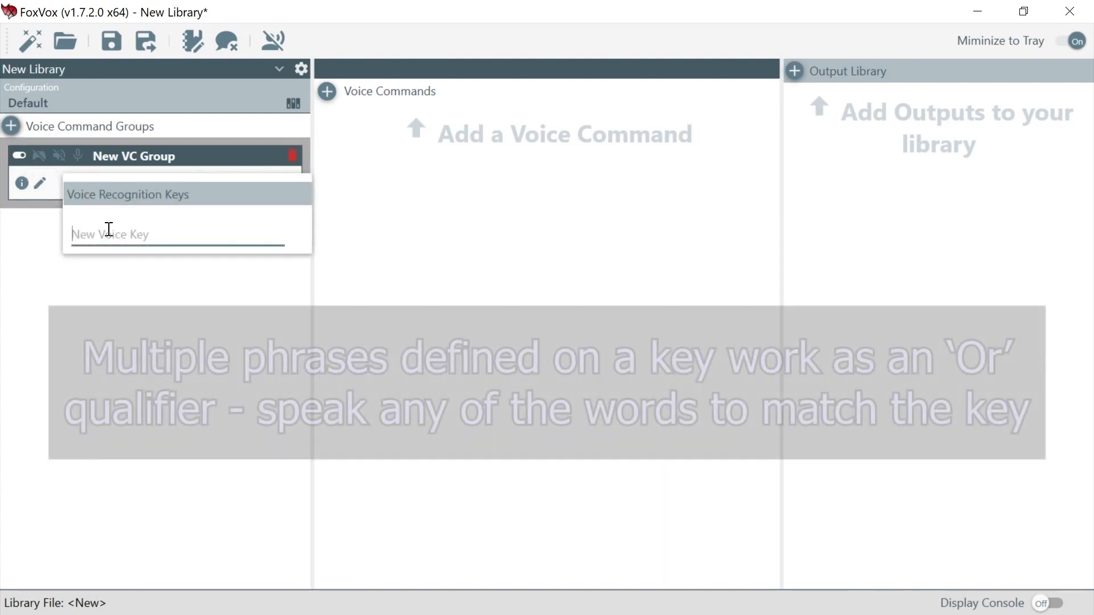
type("Game")
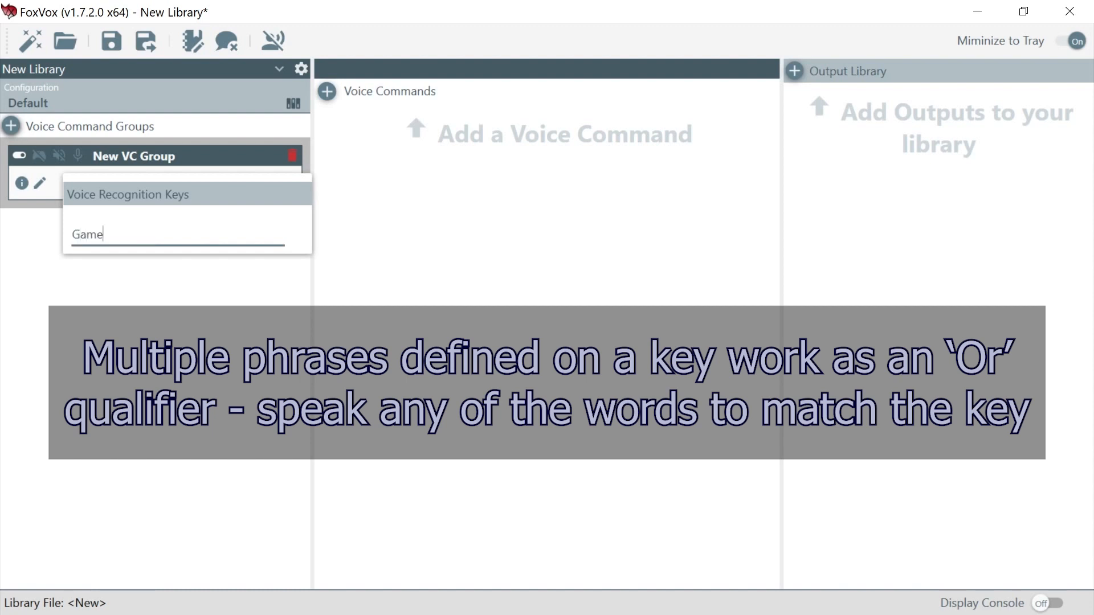
key("Return")
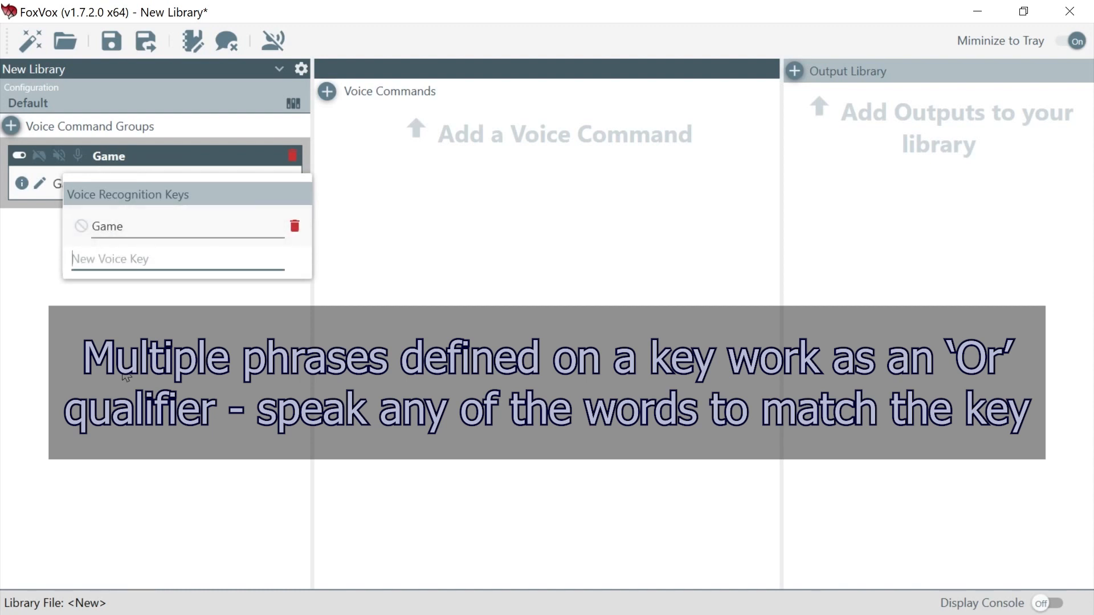
left_click(153, 334)
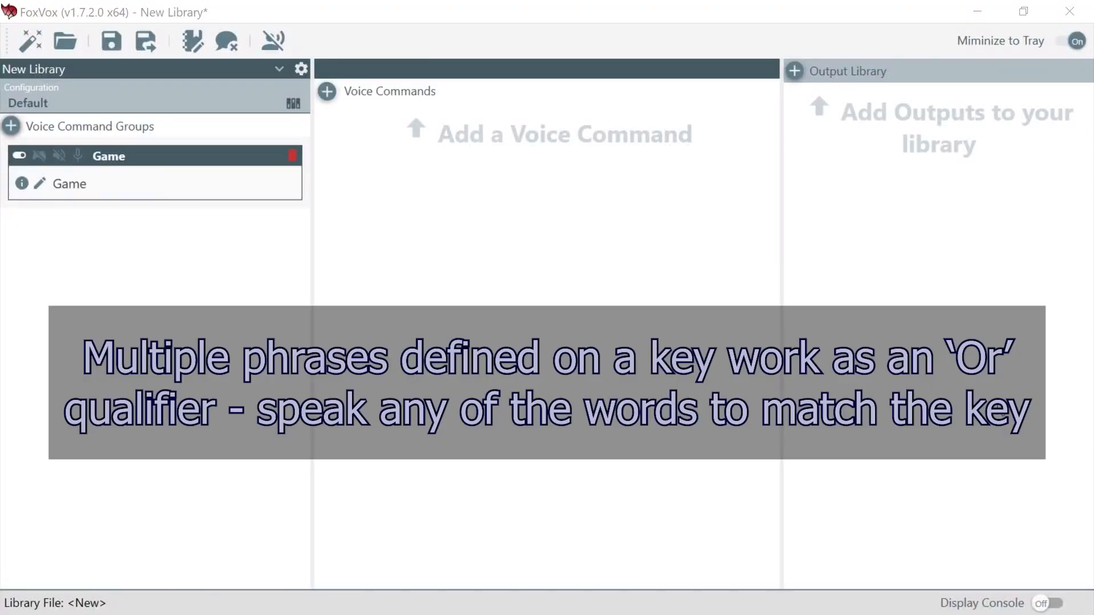
left_click(376, 270)
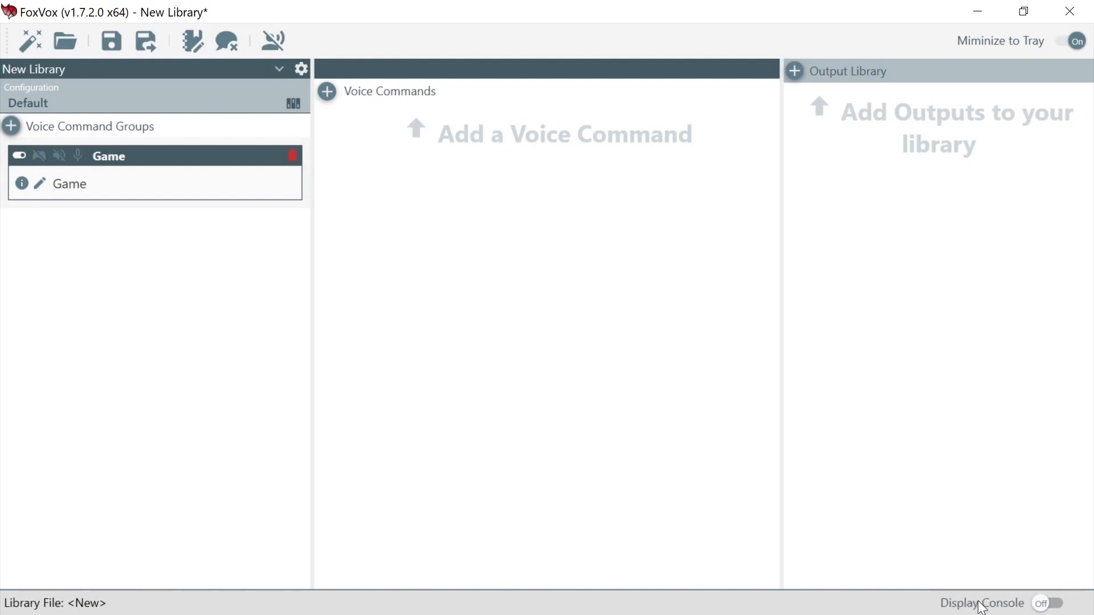
- Display the console and briefly enable voice recognition to test the Game group's key
left_click(1048, 604)
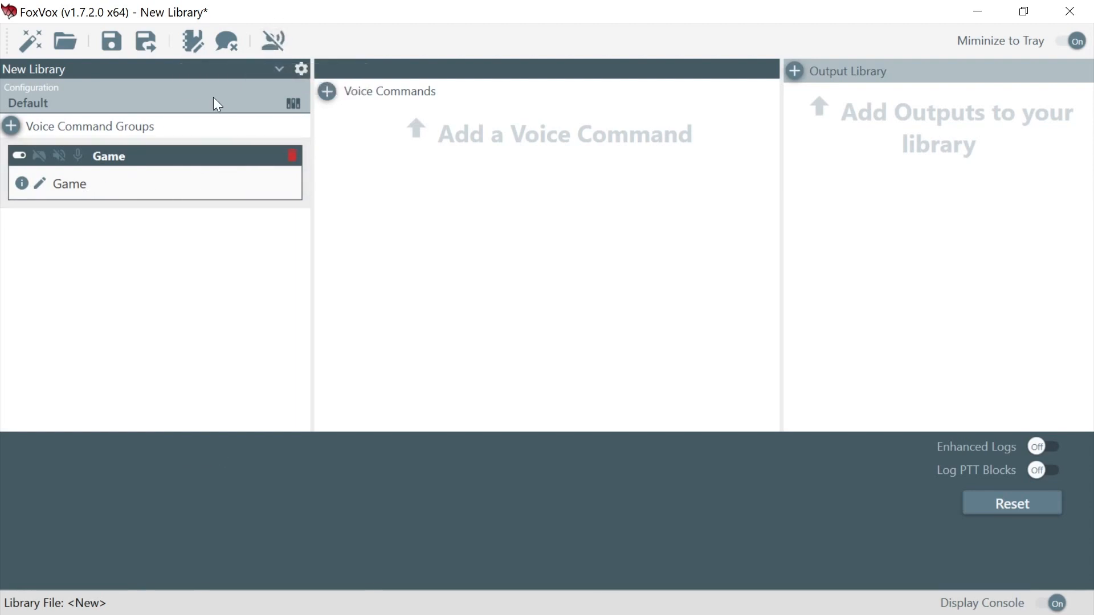
left_click(275, 38)
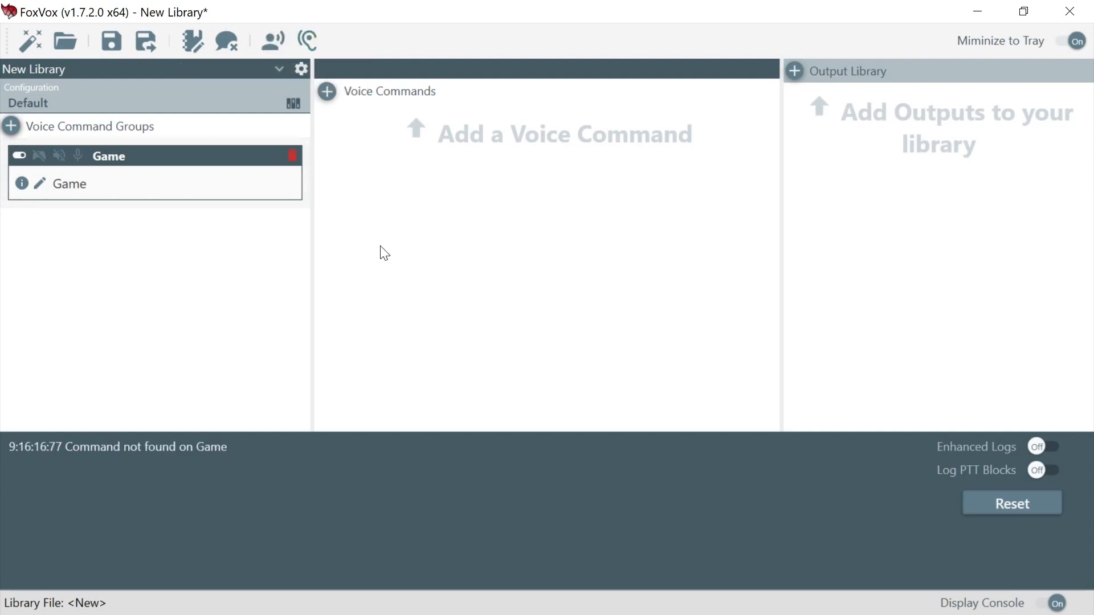
left_click(271, 38)
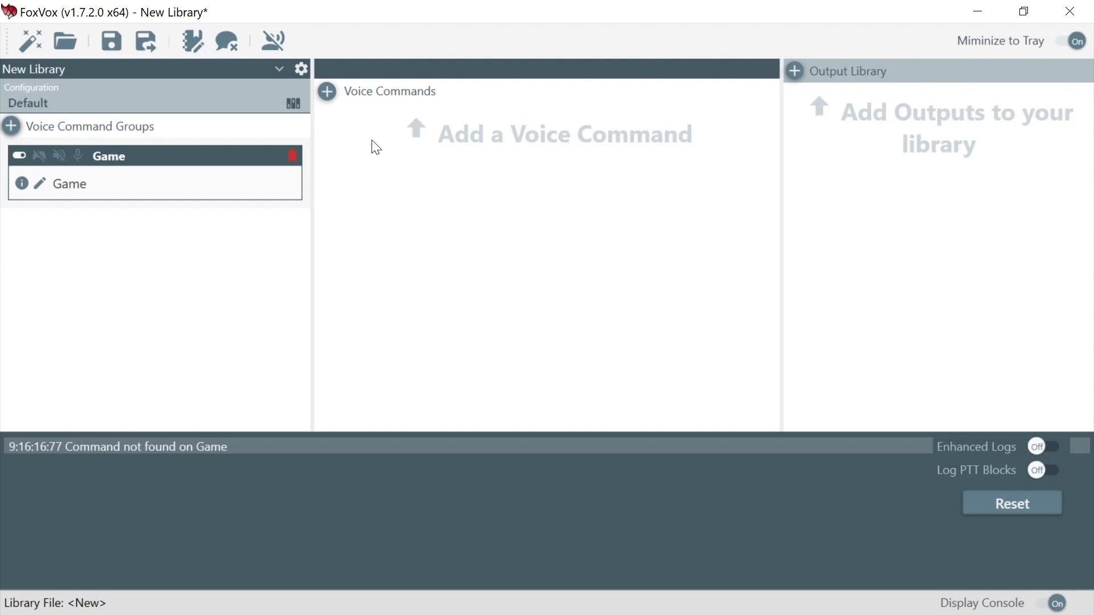
- Add a voice command to the Game group with the voice key "Pause"
left_click(327, 93)
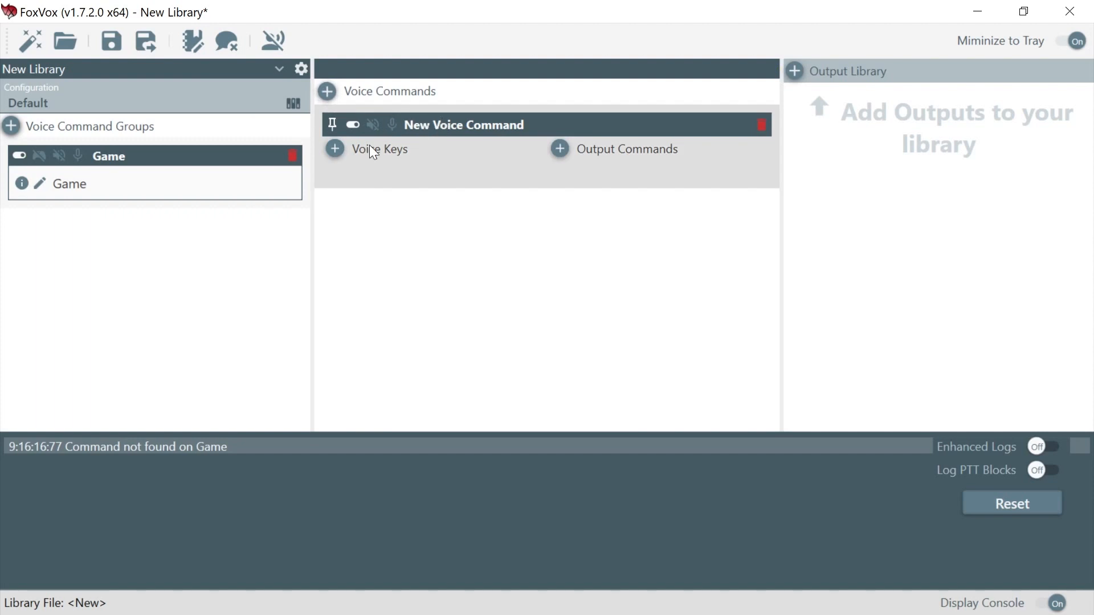
left_click(337, 151)
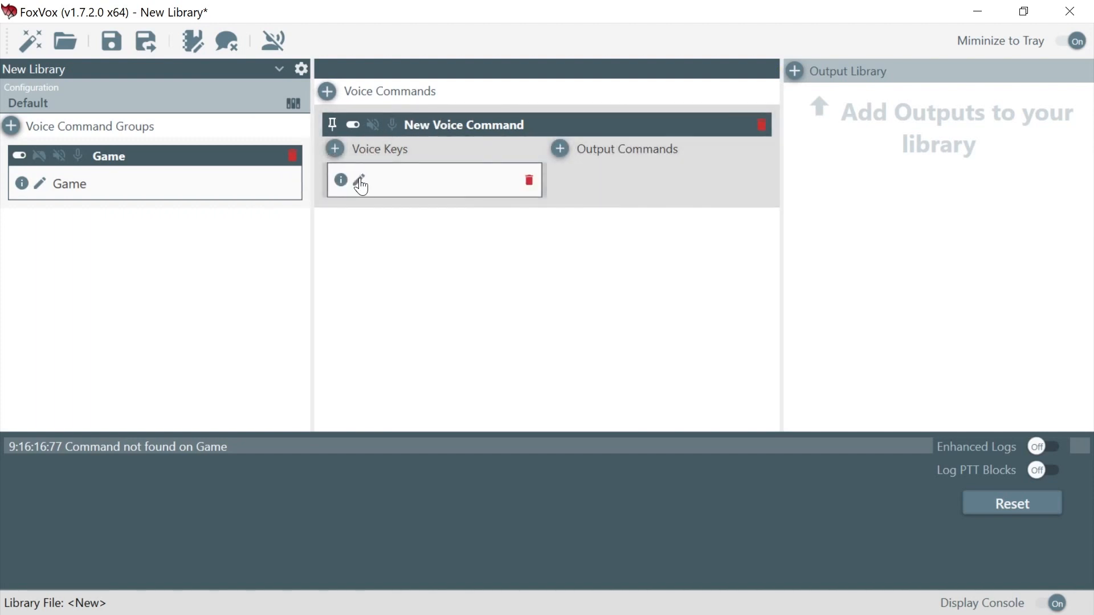
left_click(360, 181)
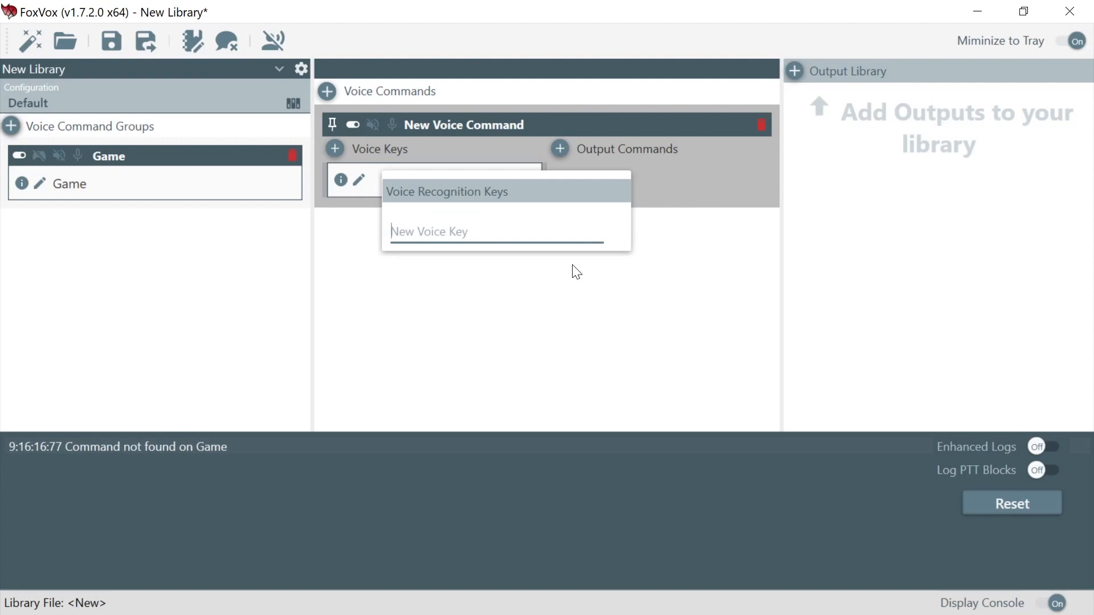
type("O")
key("BackSpace")
type("Pause")
key("Return")
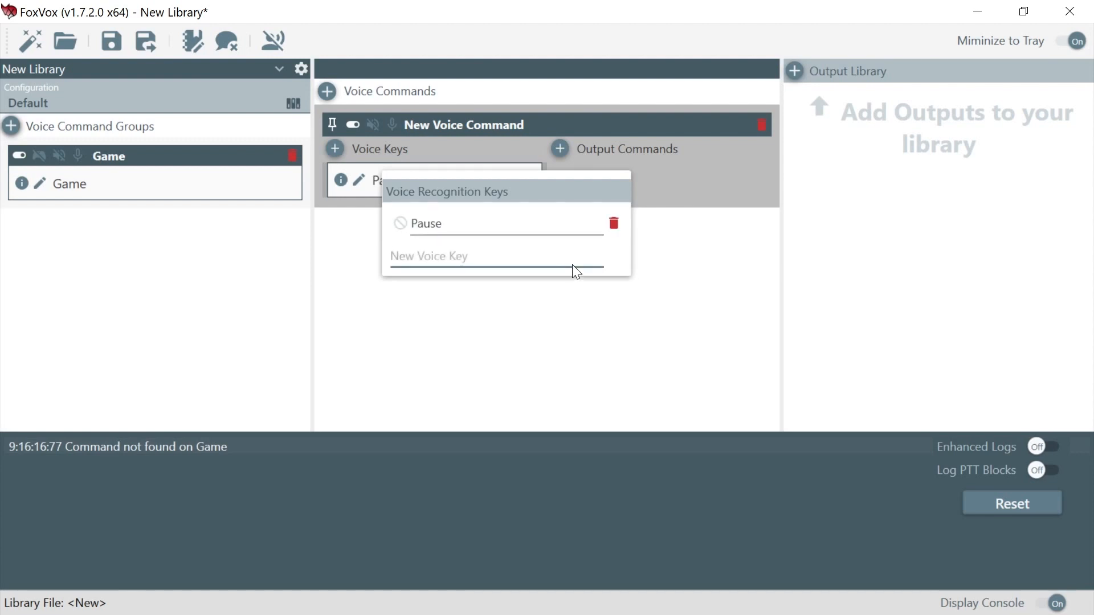
left_click(570, 330)
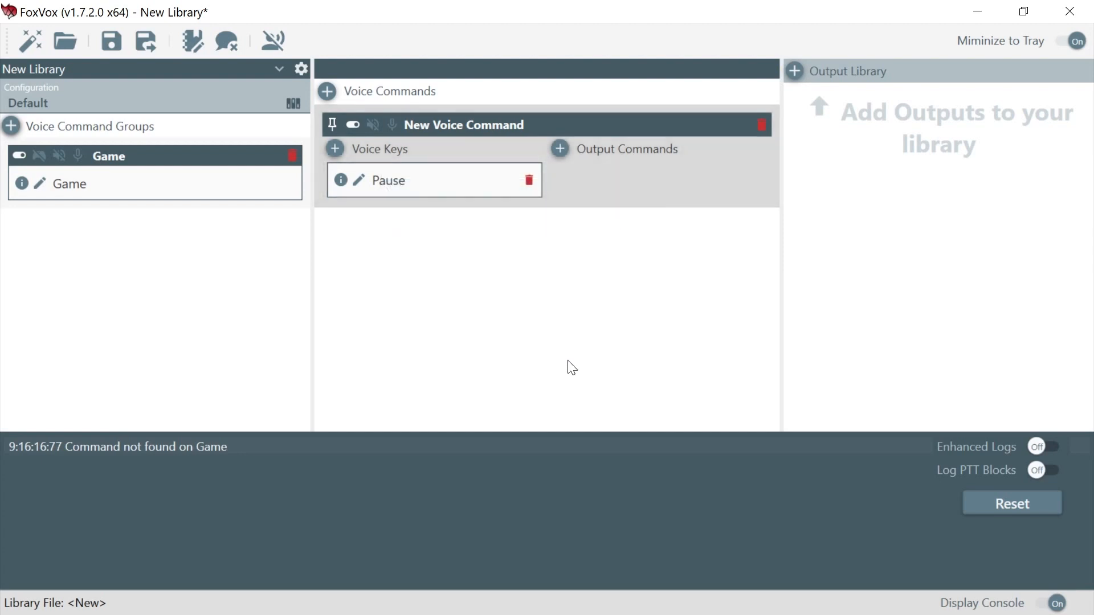
- Rename the new voice command "Pause" and check its voice key's information
left_click(442, 128)
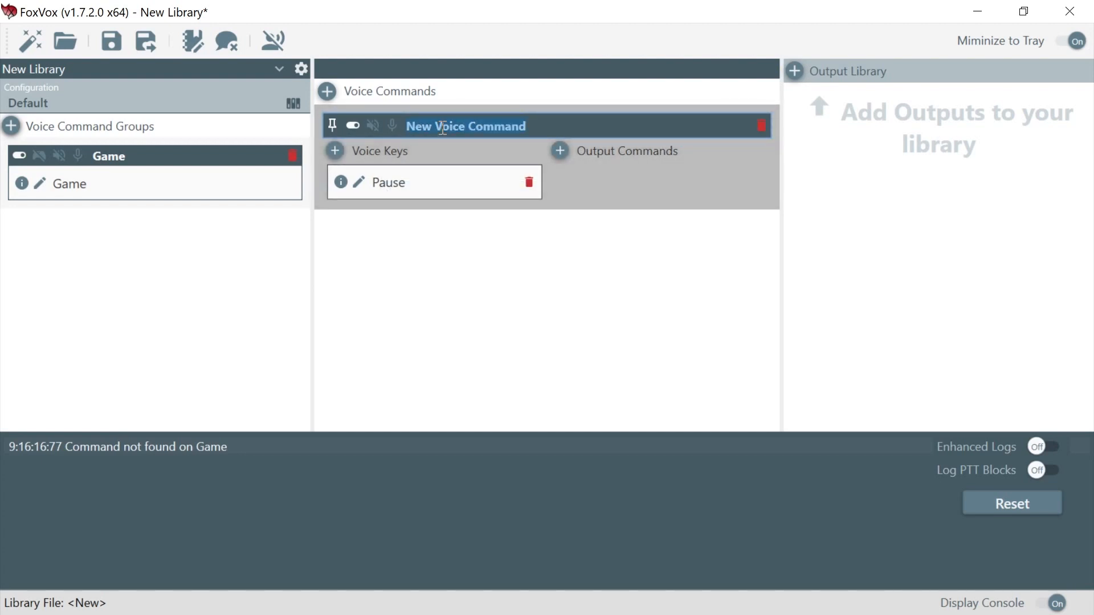
type("Pause")
key("Return")
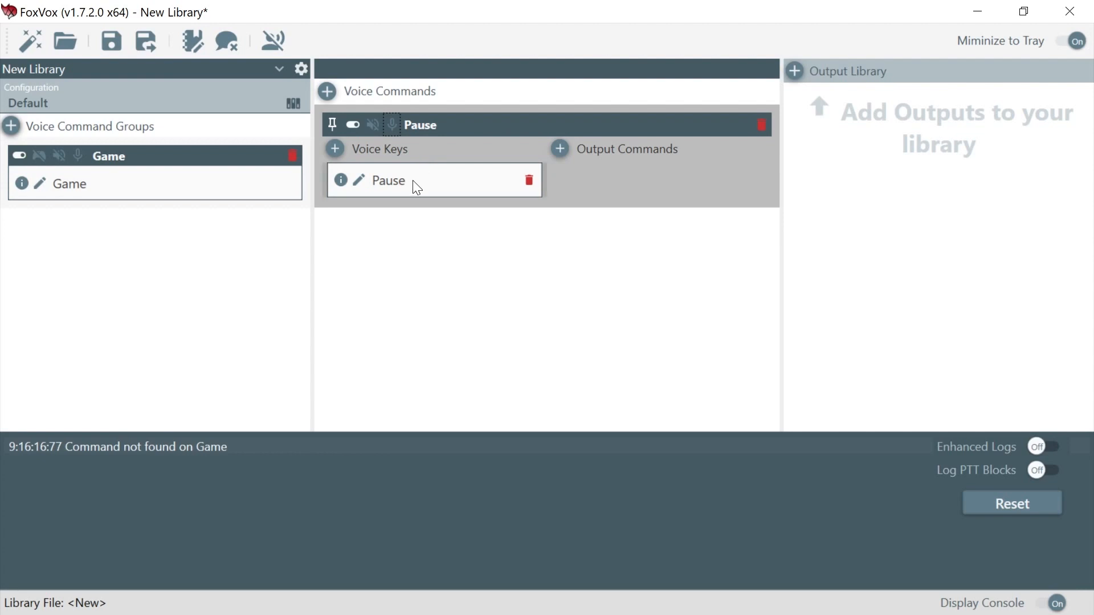
left_click(341, 184)
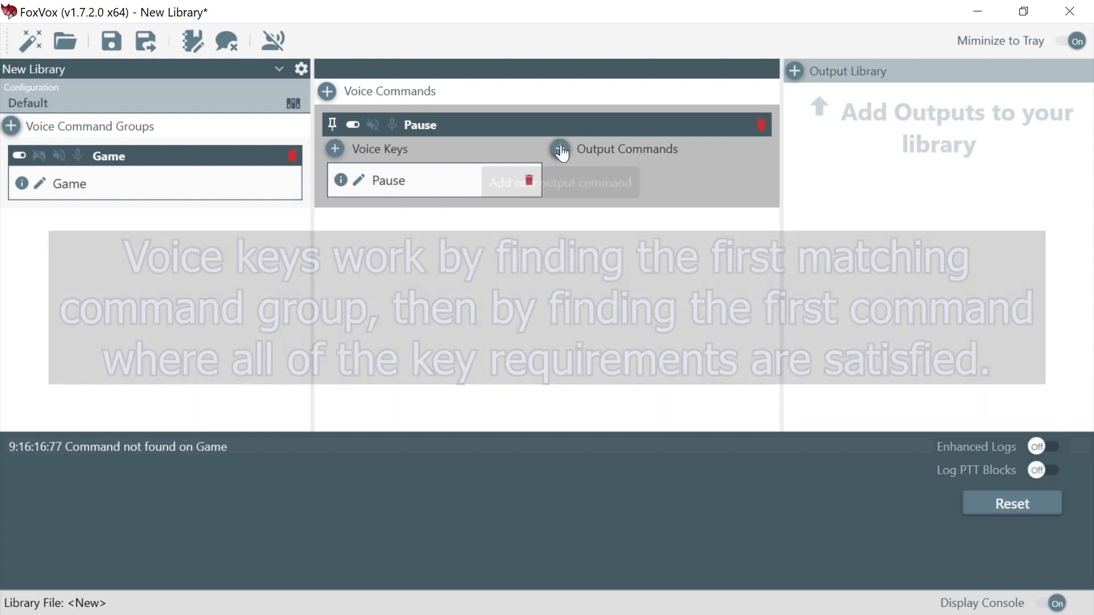
- Add an output command to the Pause voice command and name it "P Key"
left_click(560, 149)
left_click_drag(534, 47, 749, 51)
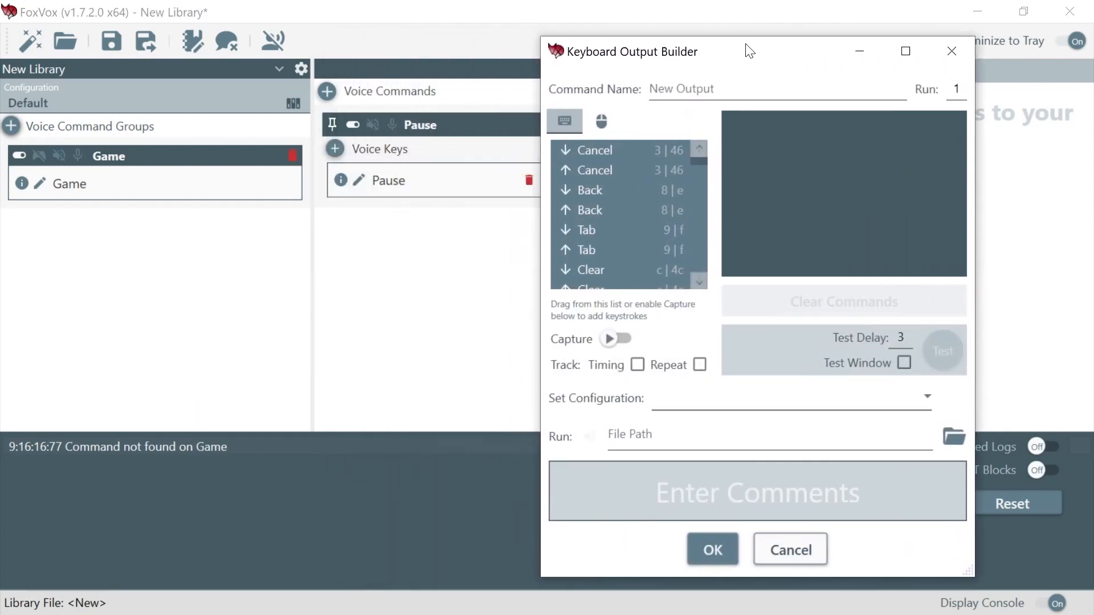
left_click(671, 89)
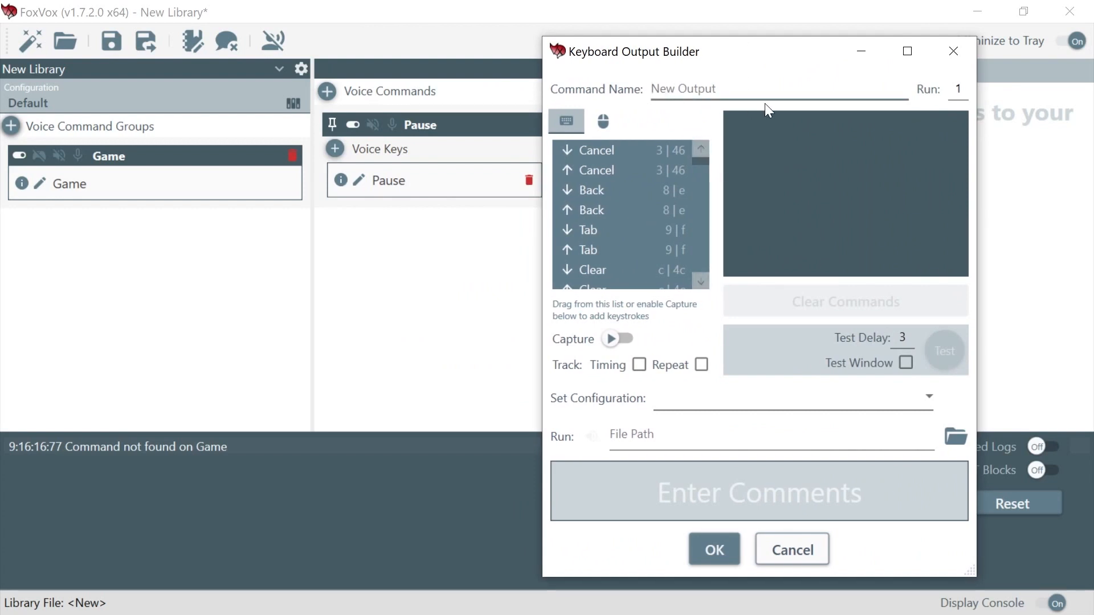
type("P Key")
key("Tab")
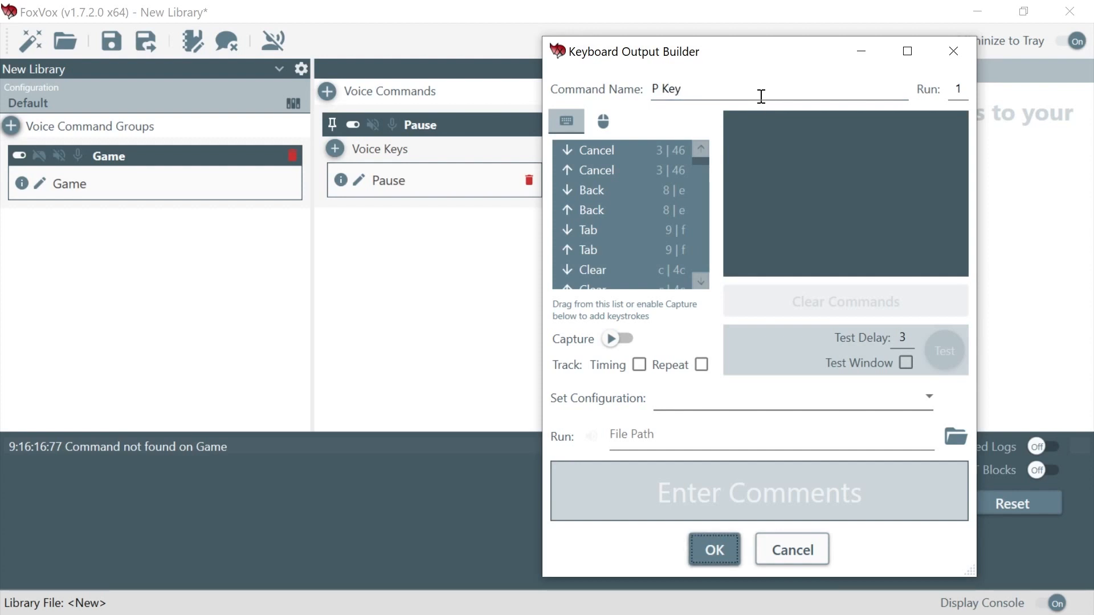
- Capture a P keystroke as the P Key output's keyboard commands and accept the output
left_click(607, 124)
left_click(569, 122)
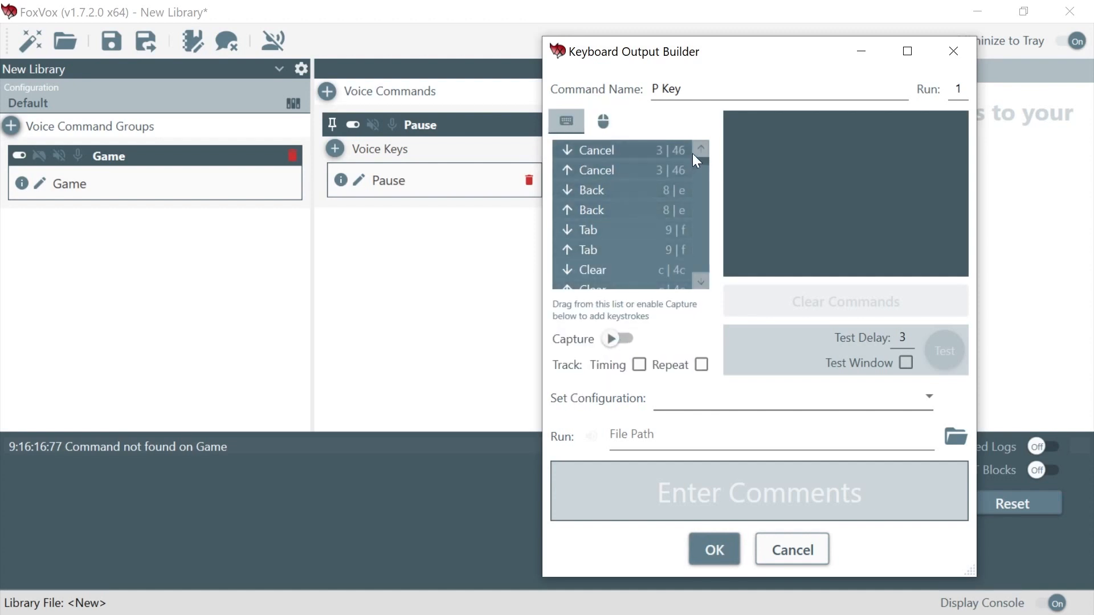
mouse_move(696, 160)
left_mouse_down()
mouse_move(698, 223)
mouse_move(696, 157)
left_mouse_up()
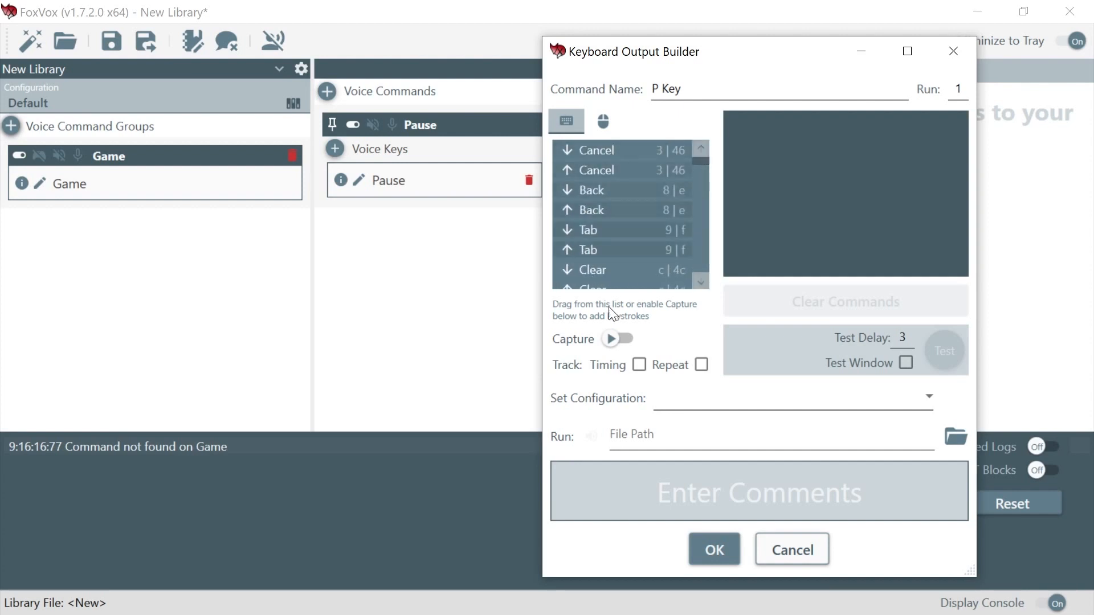
left_click(611, 338)
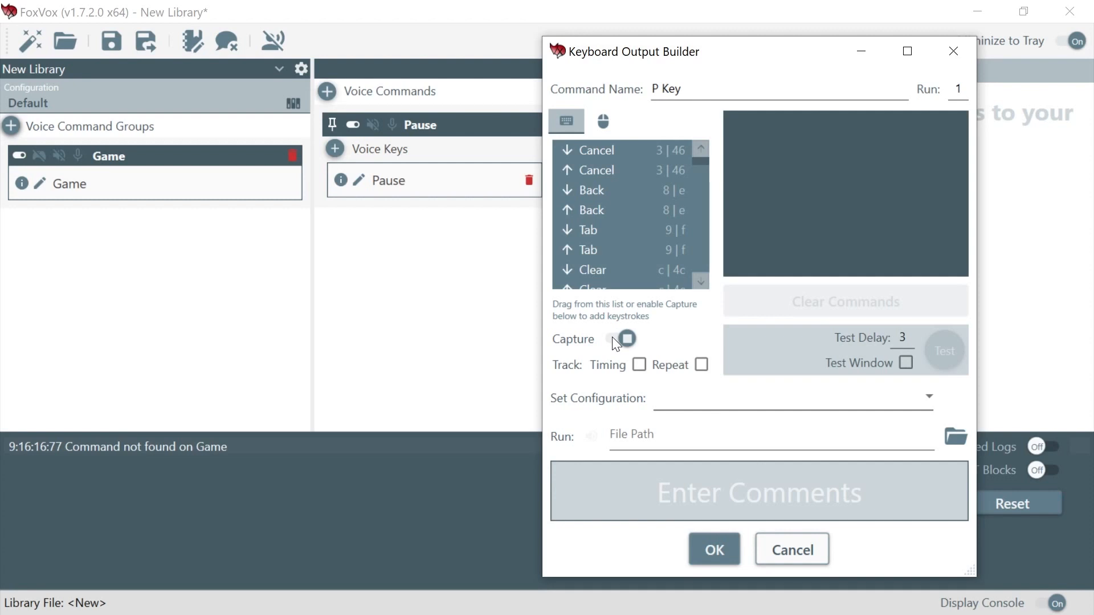
key("p")
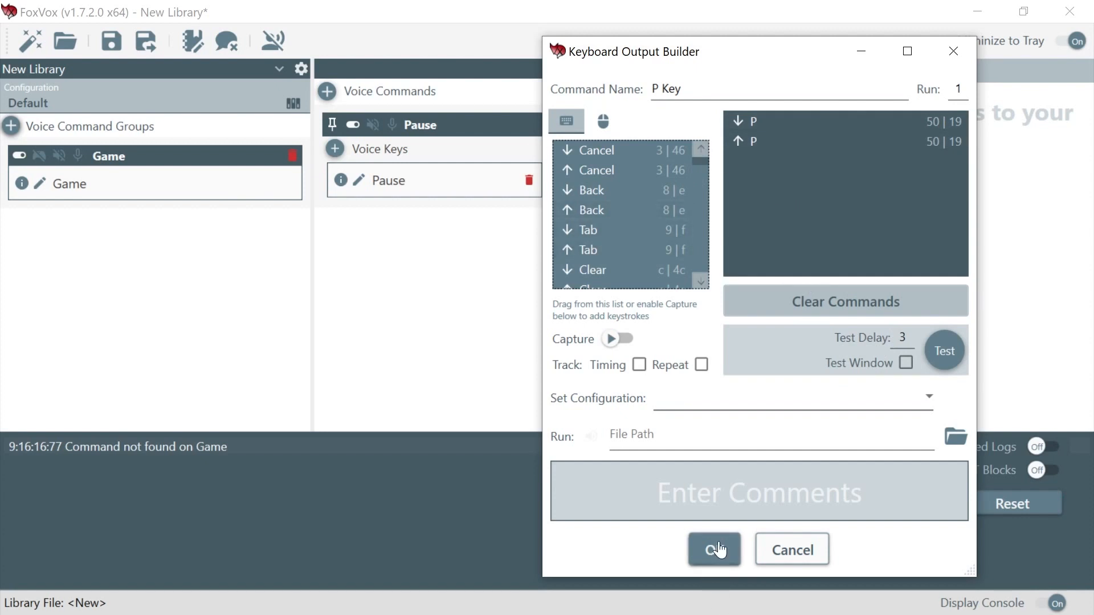
left_click(715, 550)
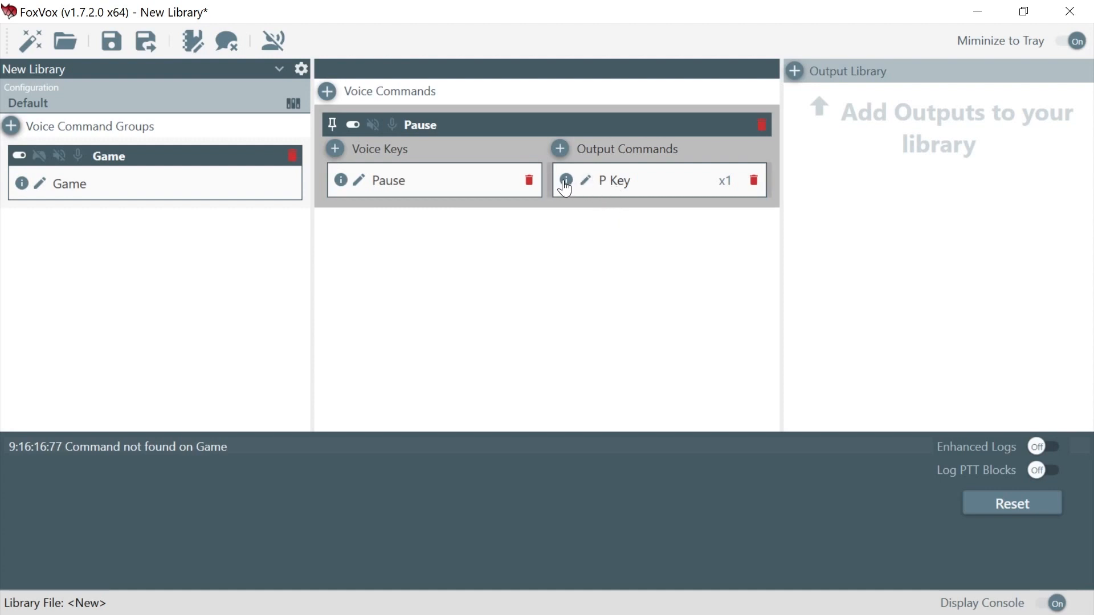
mouse_move(567, 181)
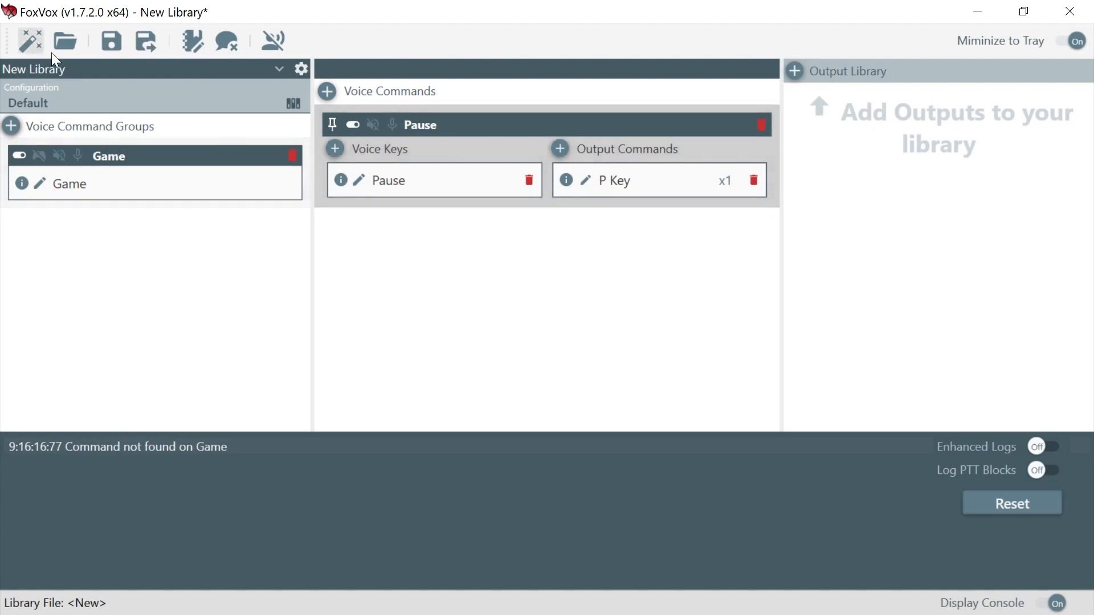
- Save the library as "Test Game" in the C:\Temp folder as a FoxVox Library file
left_click(111, 42)
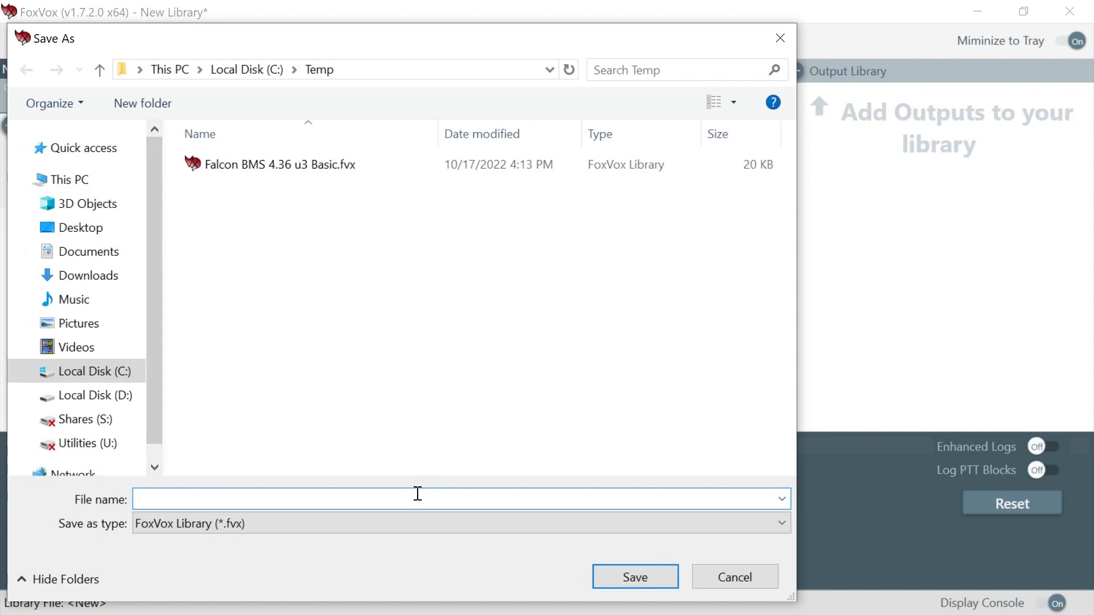
type("Test Game")
key("Return")
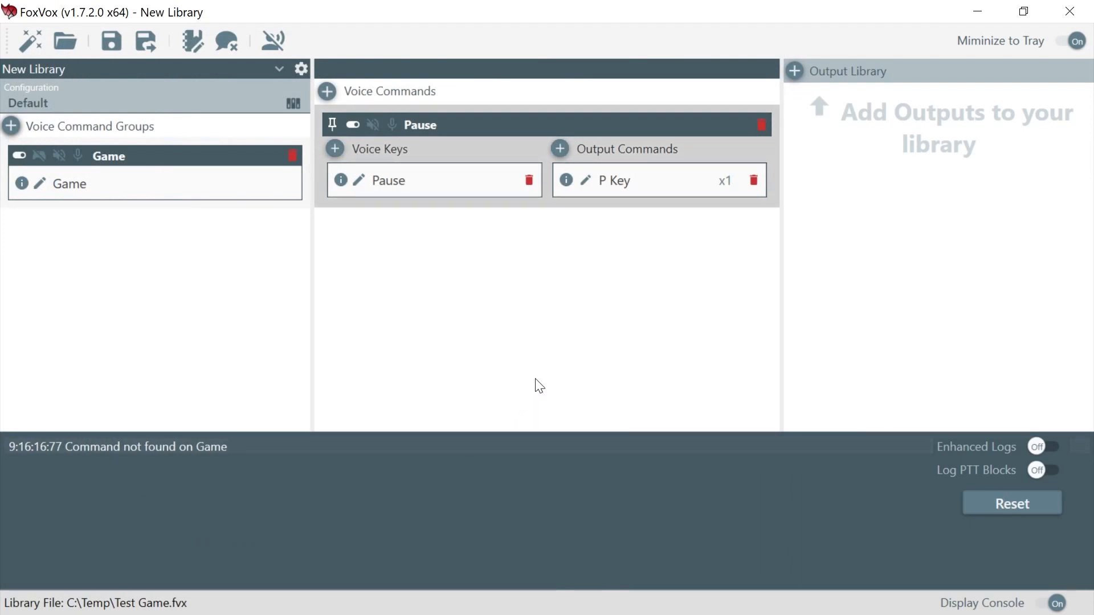
- Enable voice recognition to test the "Game" "Pause" voice command, and disable it after the test
left_click(272, 41)
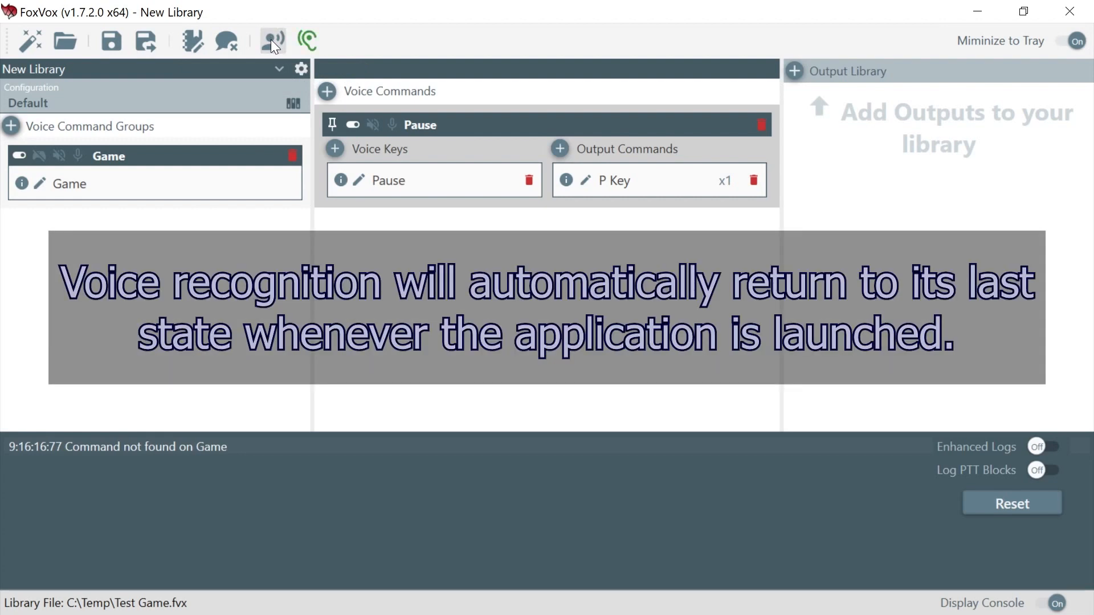
left_click(271, 39)
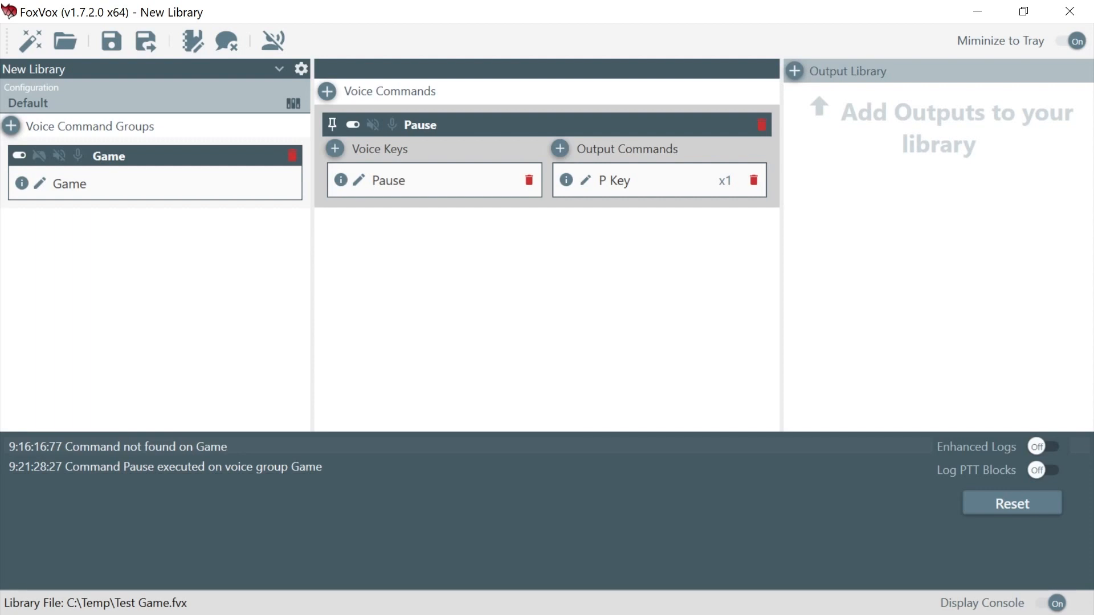
- Test the Pause command's "p" output in My Game.txt in Notepad, keeping voice recognition enabled only for the test
key("alt+Tab")
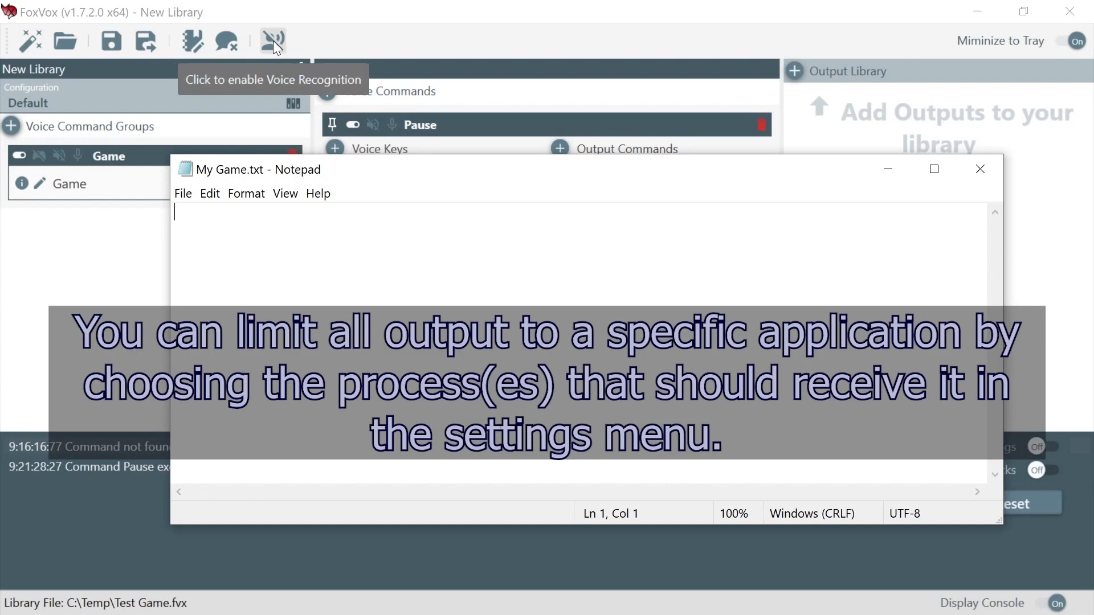
left_click(274, 41)
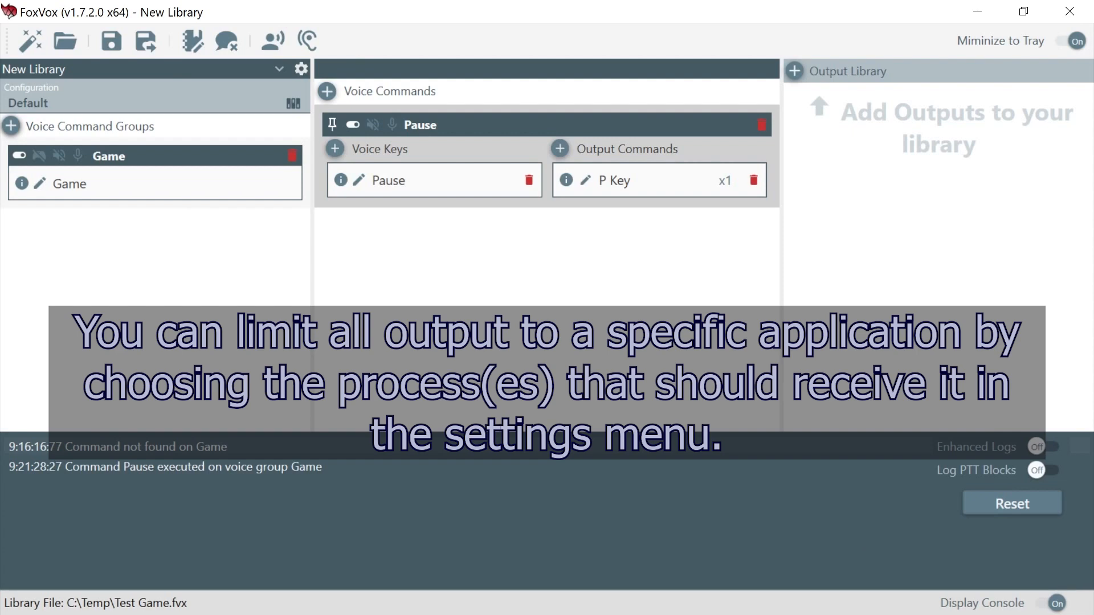
key("alt+Tab")
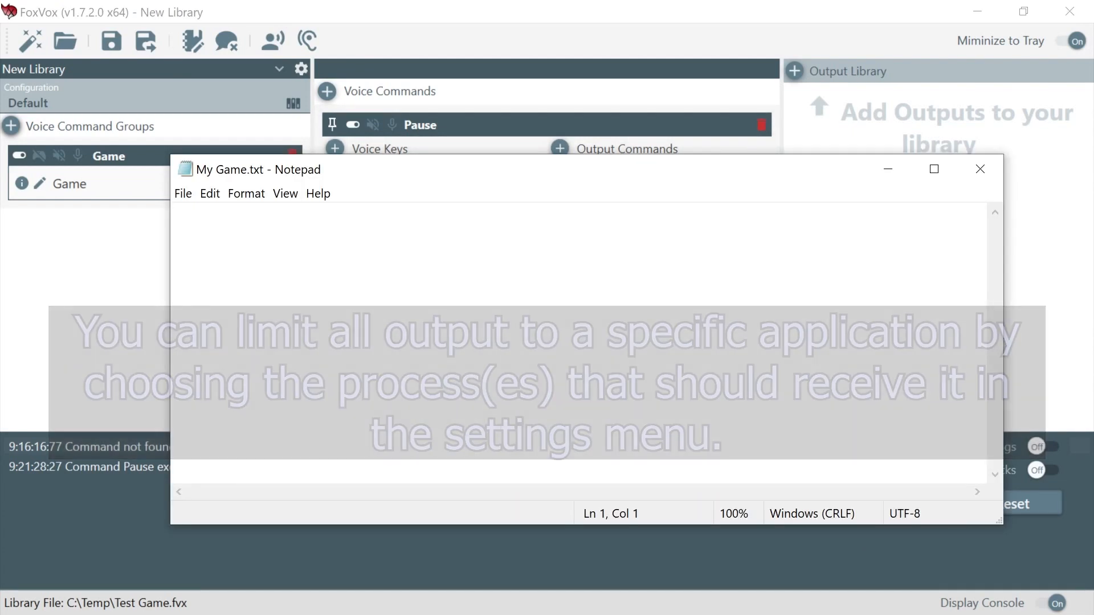
type("p")
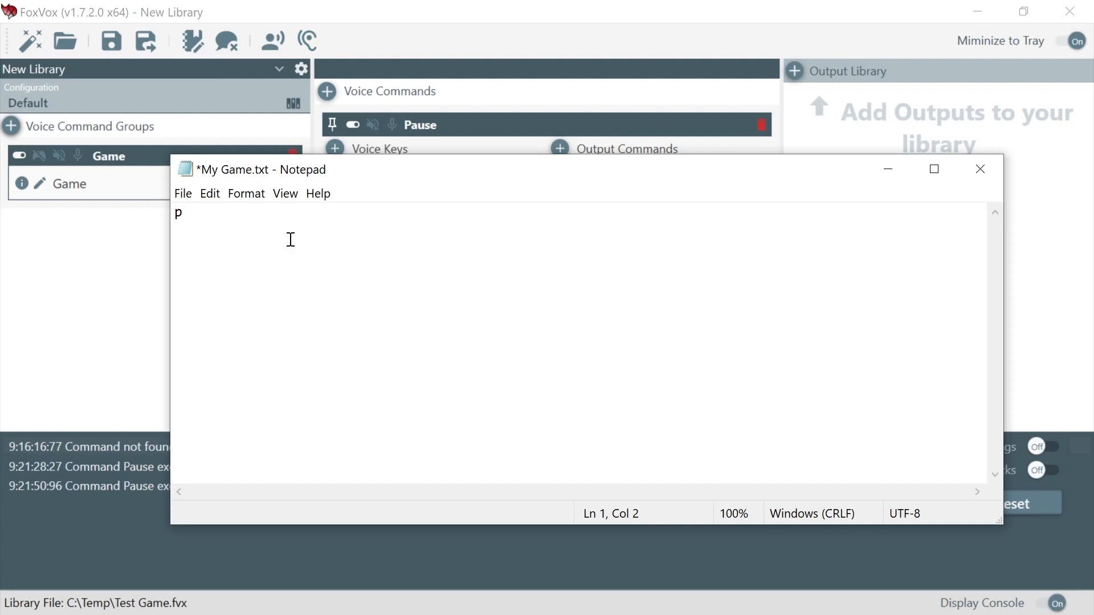
left_click(268, 35)
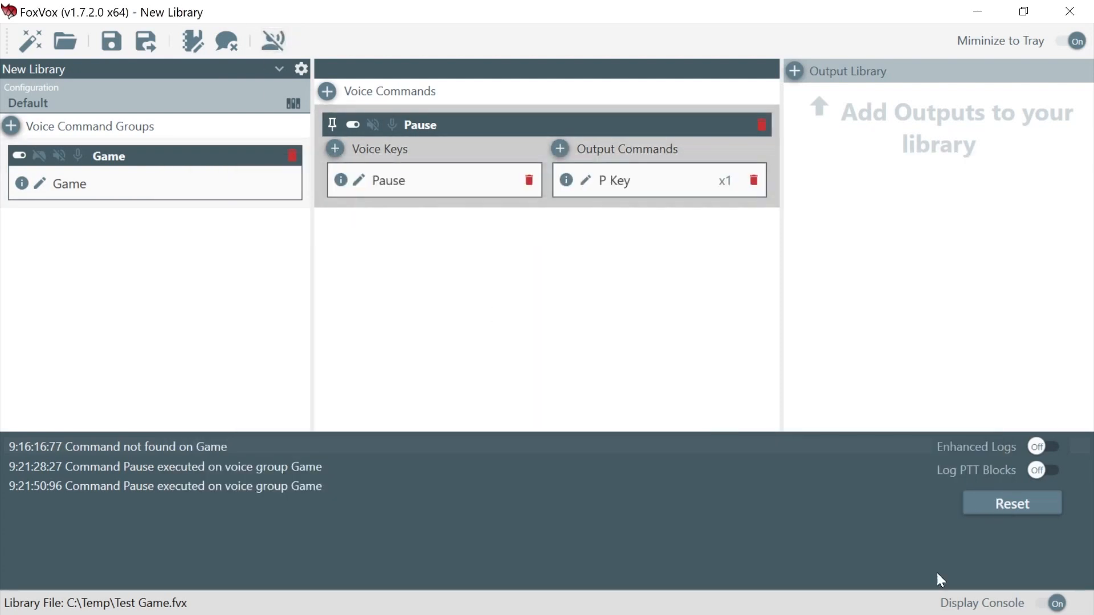
- Return to My Game.txt in Notepad and close it without saving the changes
key("alt+Tab")
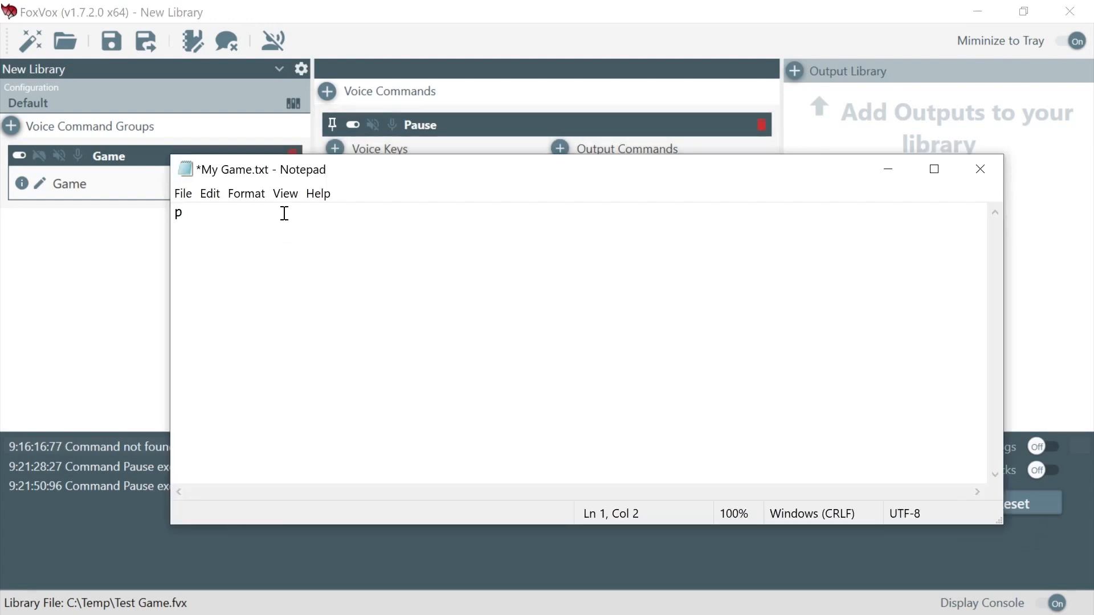
left_click(980, 169)
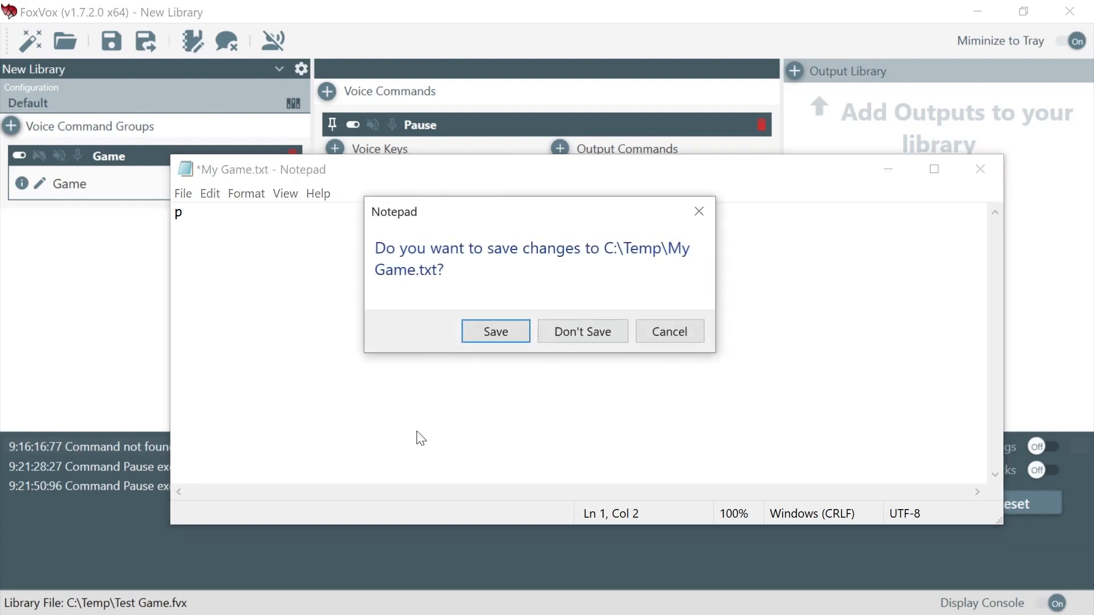
left_click(572, 337)
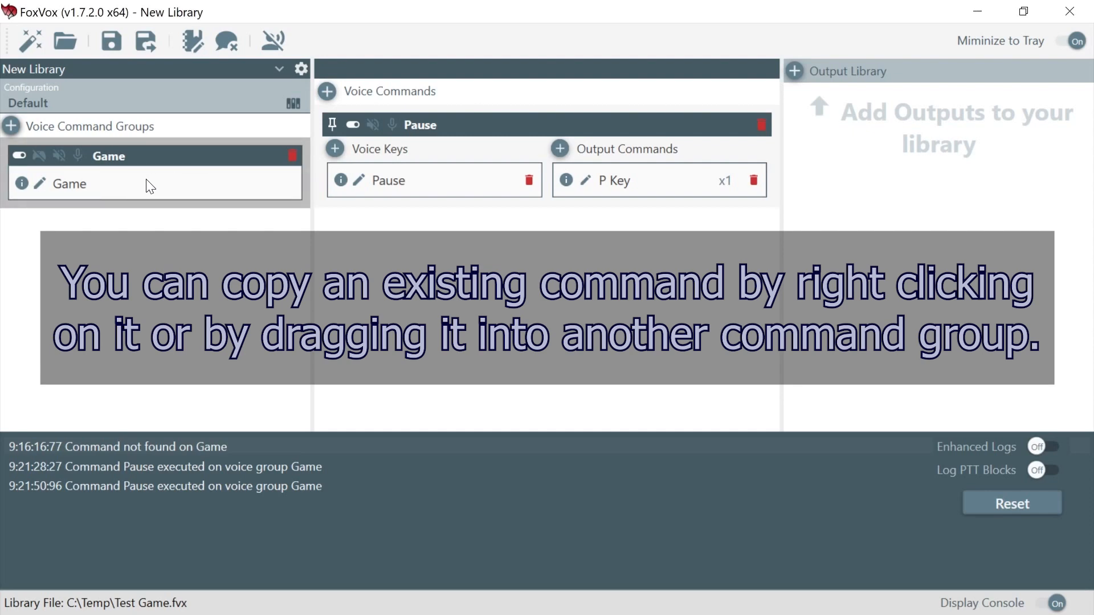
- Add a second voice command to the Game group and give it the voice key "Resume"
left_click(327, 95)
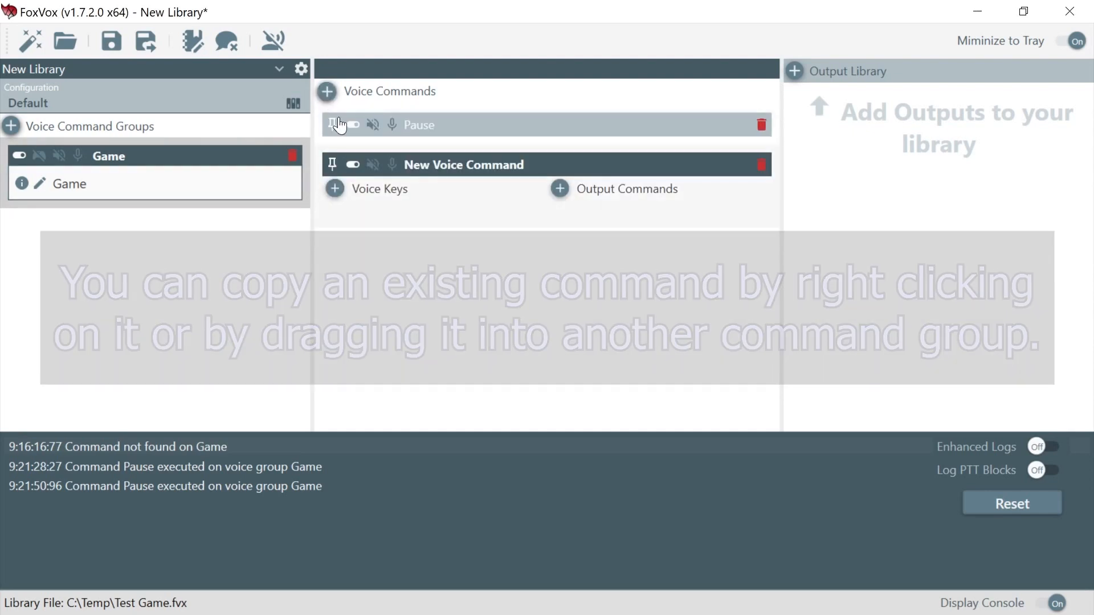
left_click(337, 191)
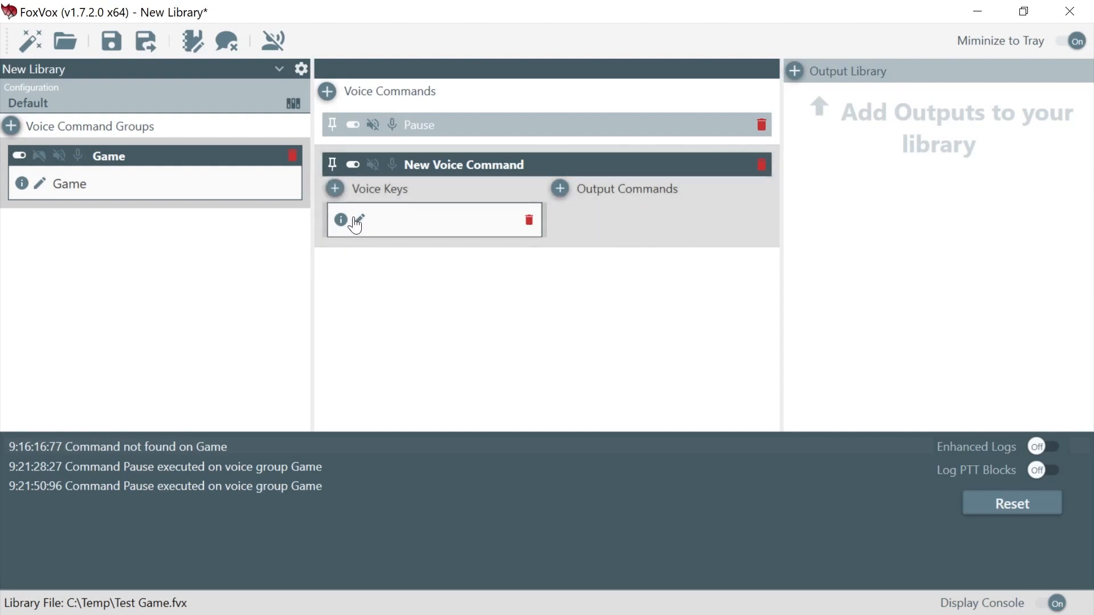
left_click(359, 220)
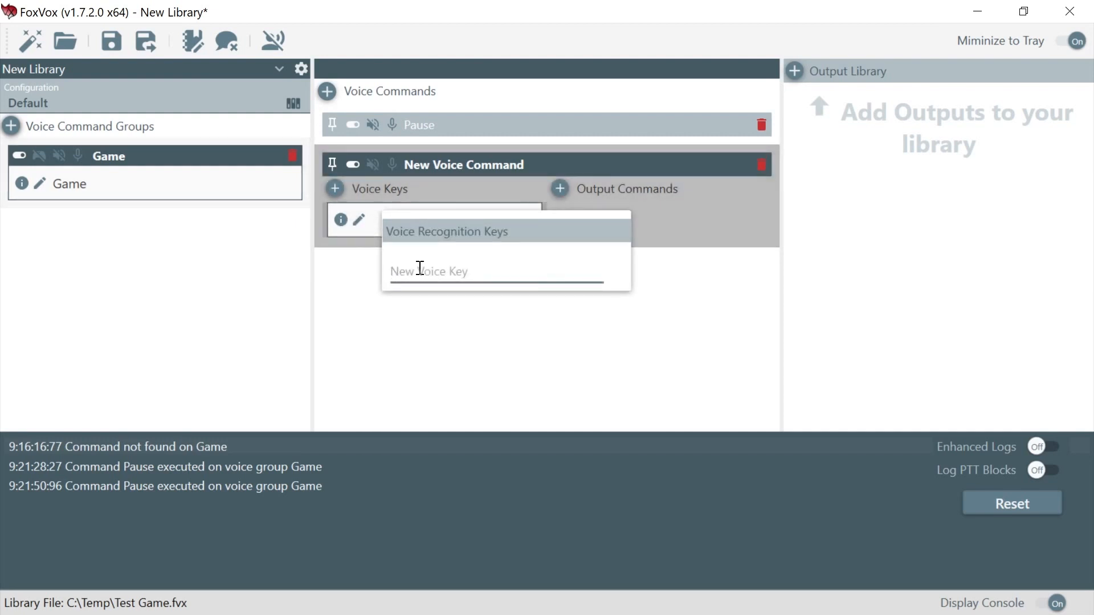
type("Resume")
key("Return")
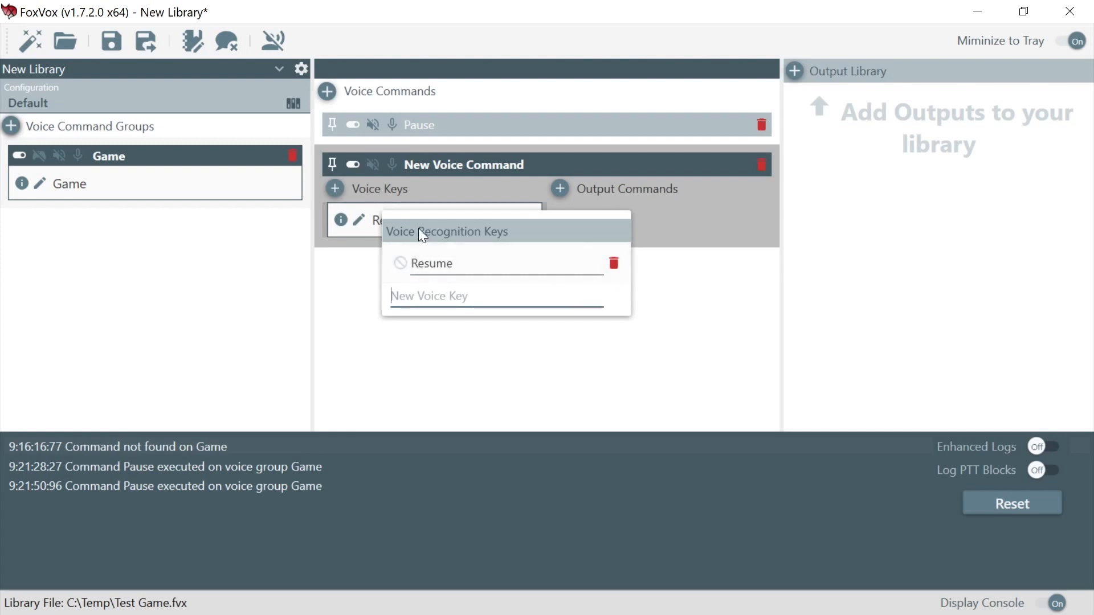
left_click(469, 363)
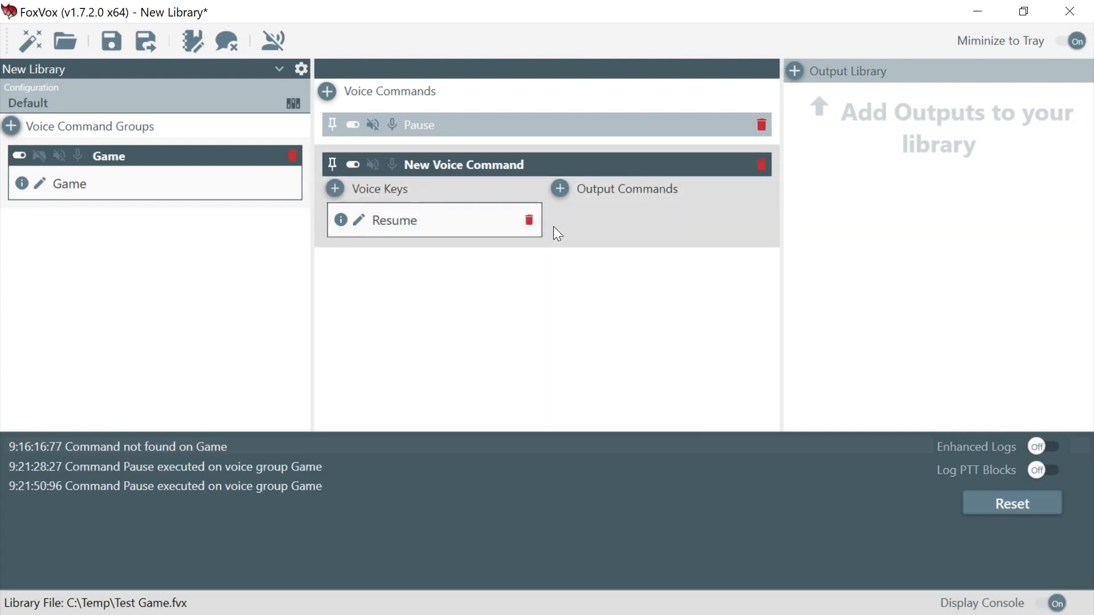
- Add an output command named "R Key" to the new voice command, with a captured R keystroke as its output
left_click(560, 188)
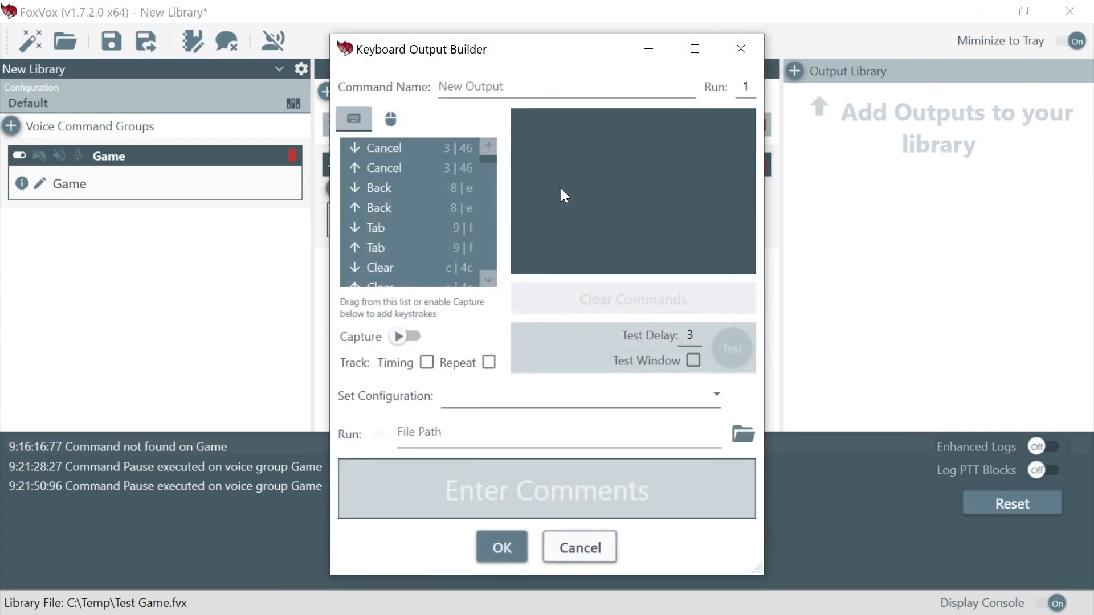
left_click(564, 101)
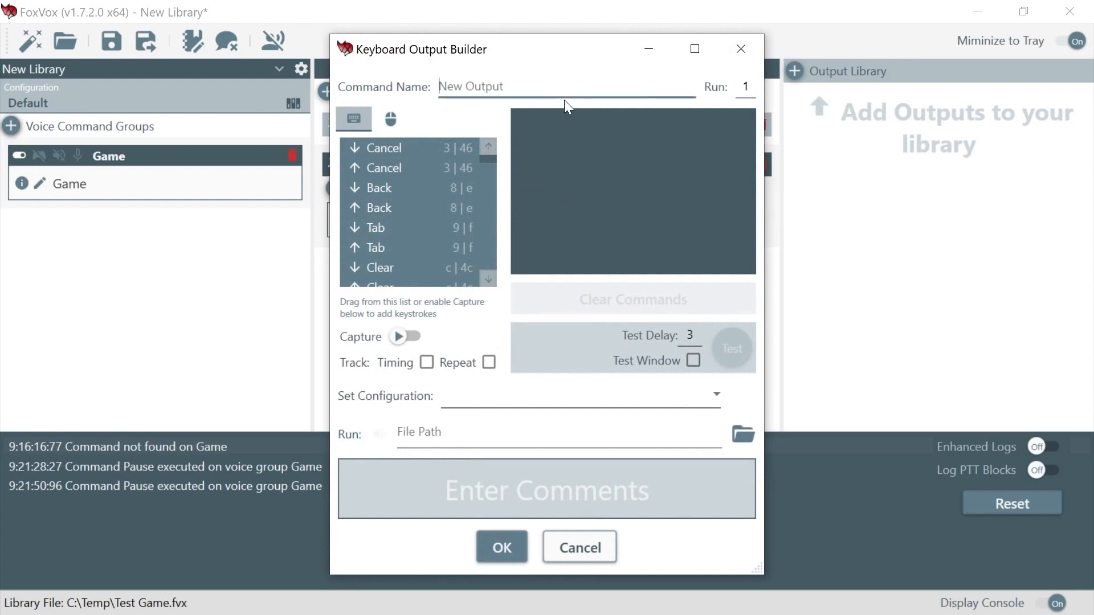
type("R Key")
key("Tab")
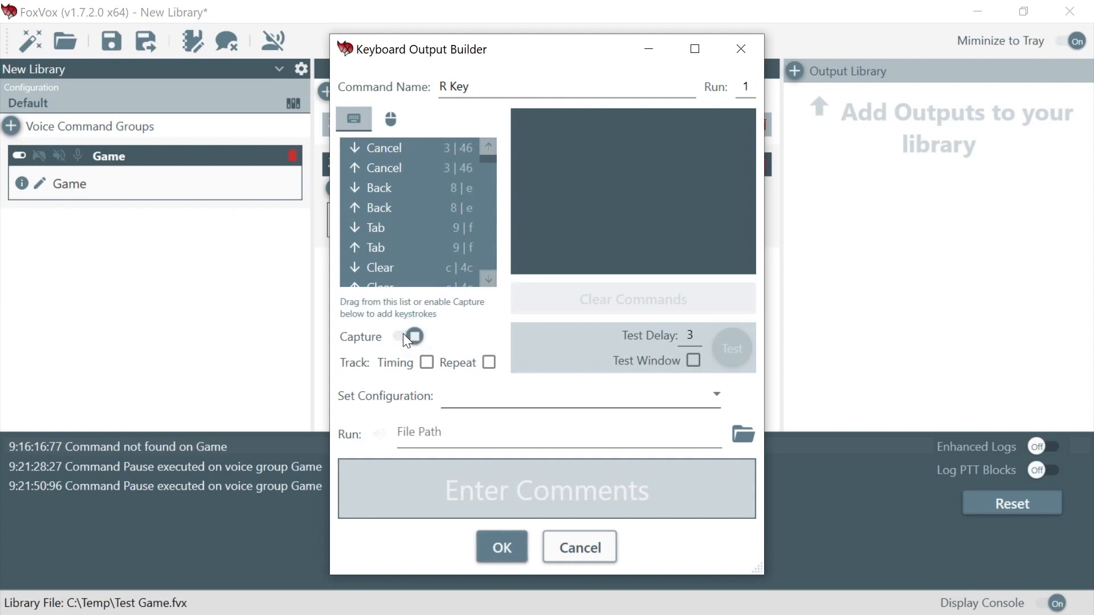
key("r")
left_click(502, 548)
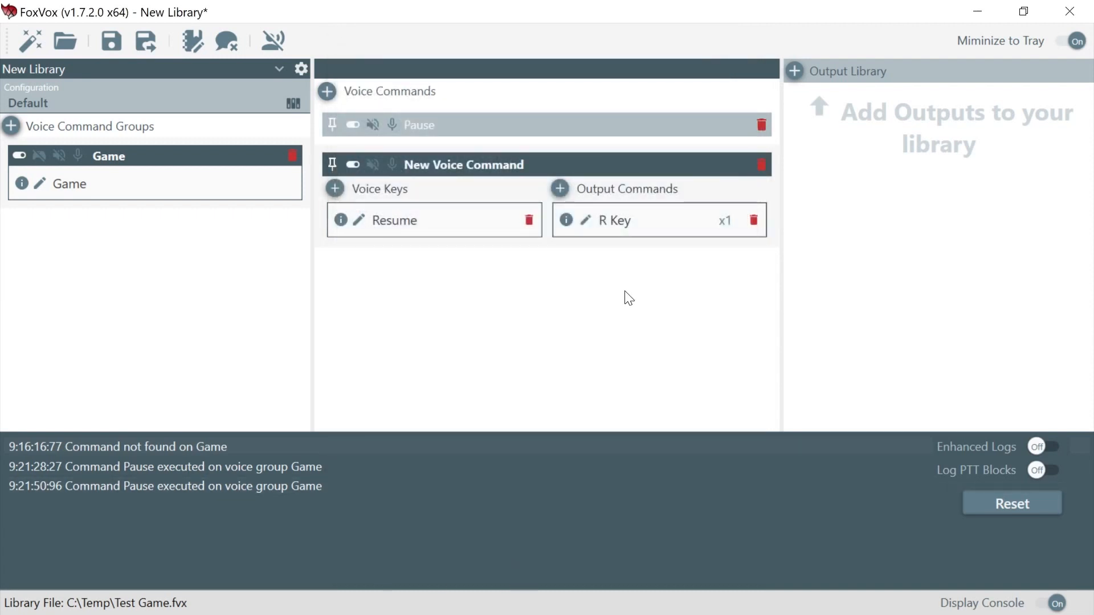
- Rename the new voice command "Resume" and pin the Pause and Resume commands so both stay expanded
double_click(465, 167)
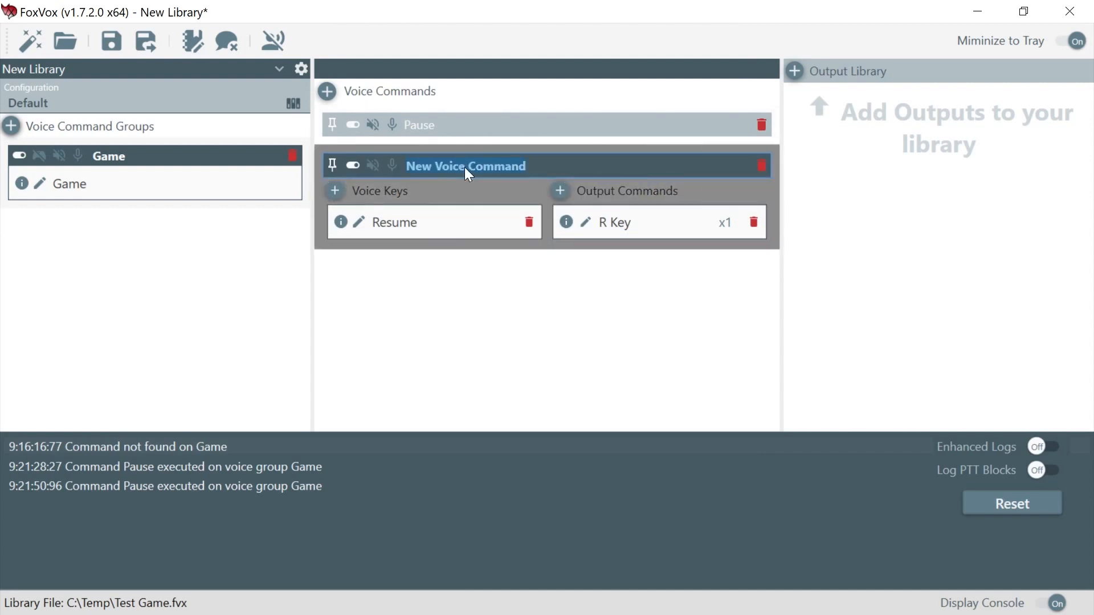
type("Resu")
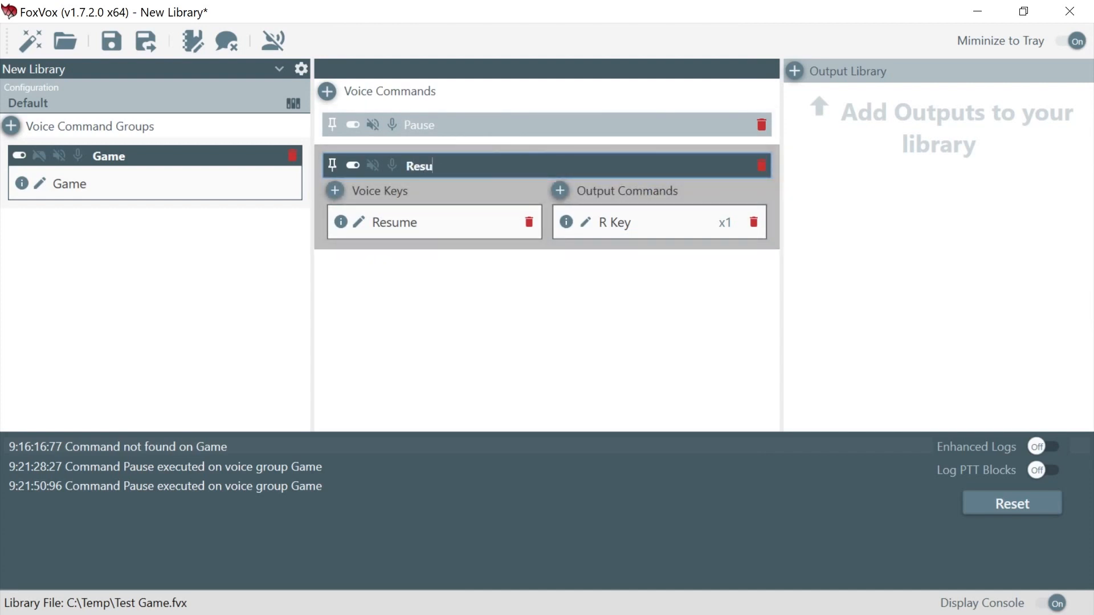
type("me")
key("Return")
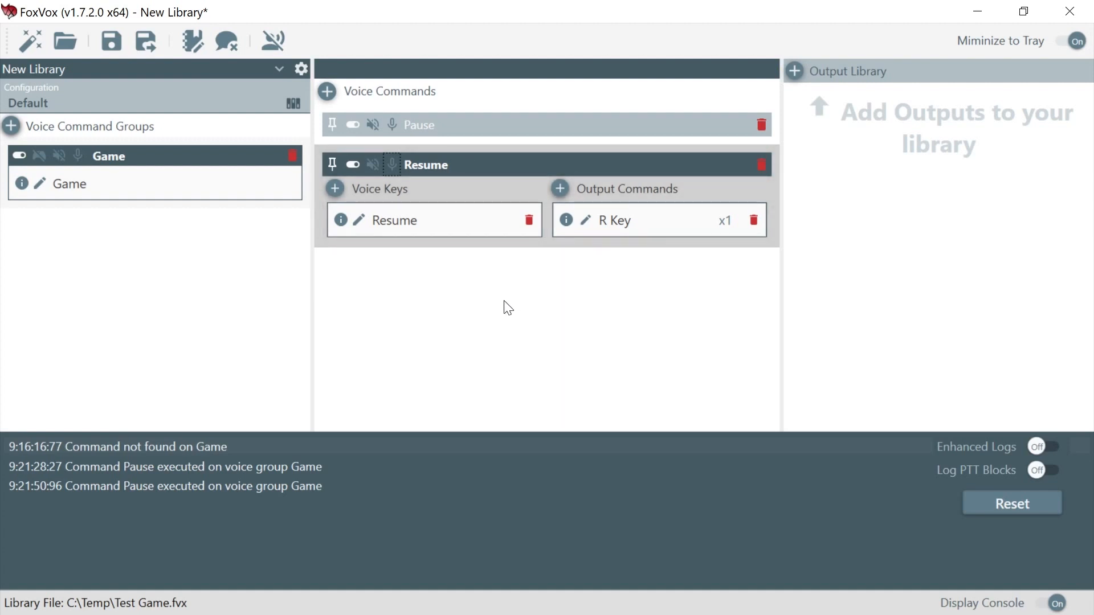
left_click(330, 126)
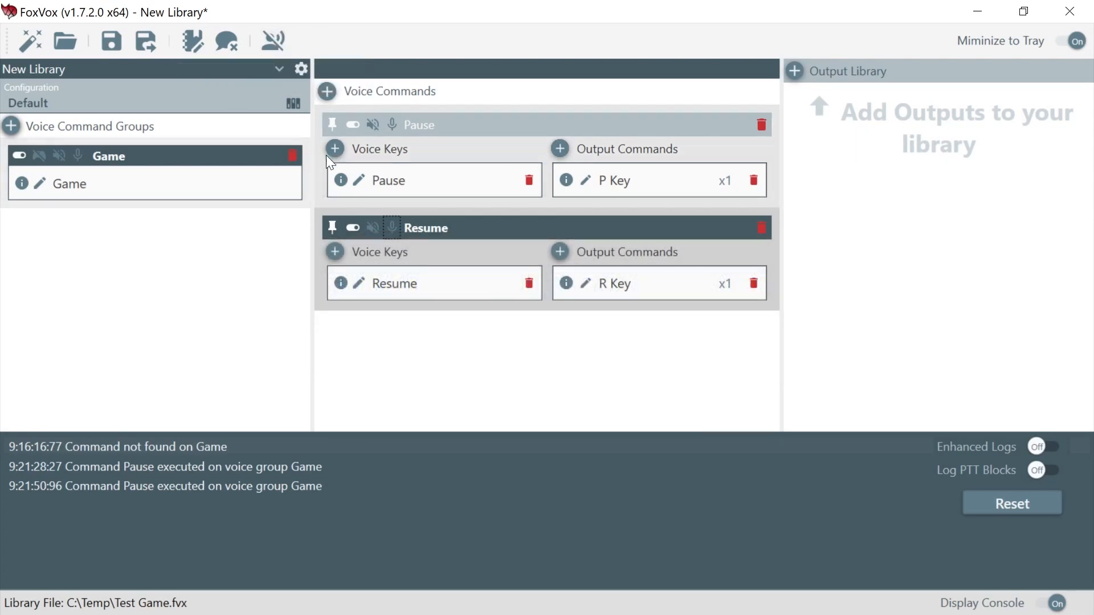
- Test the Pause and Resume commands alternately, twice each, in an untitled Notepad file to produce "prpr", with voice recognition enabled only for the test
left_click(273, 45)
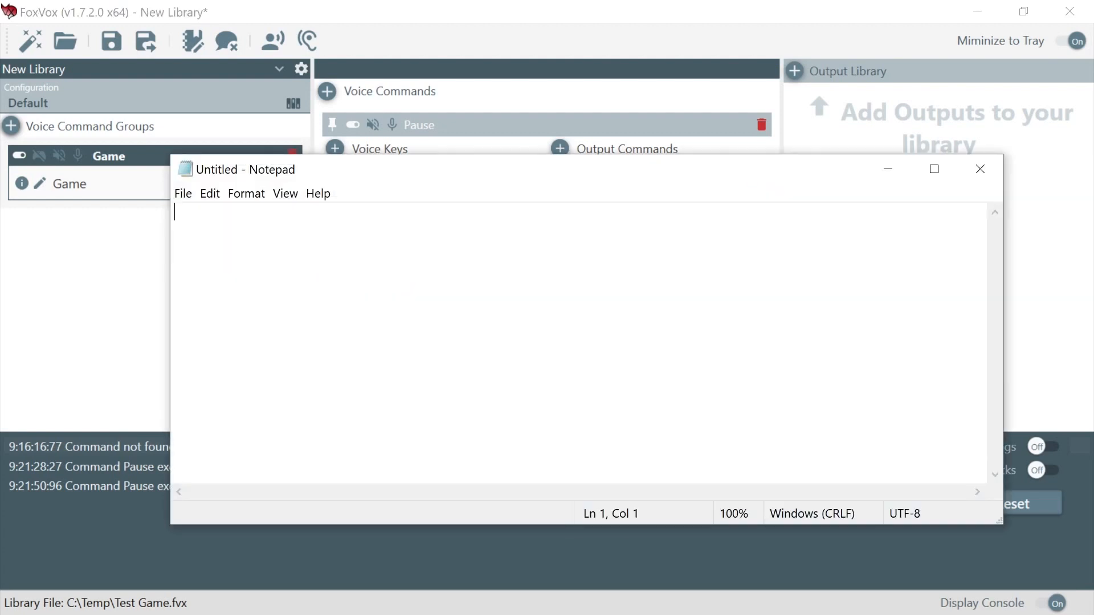
type("p")
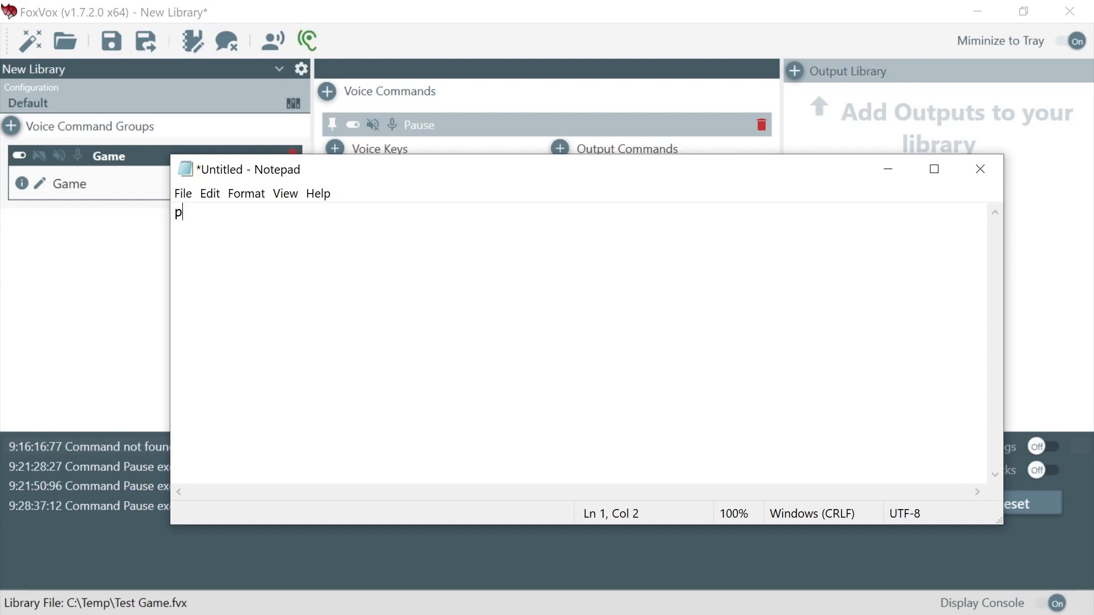
type("r")
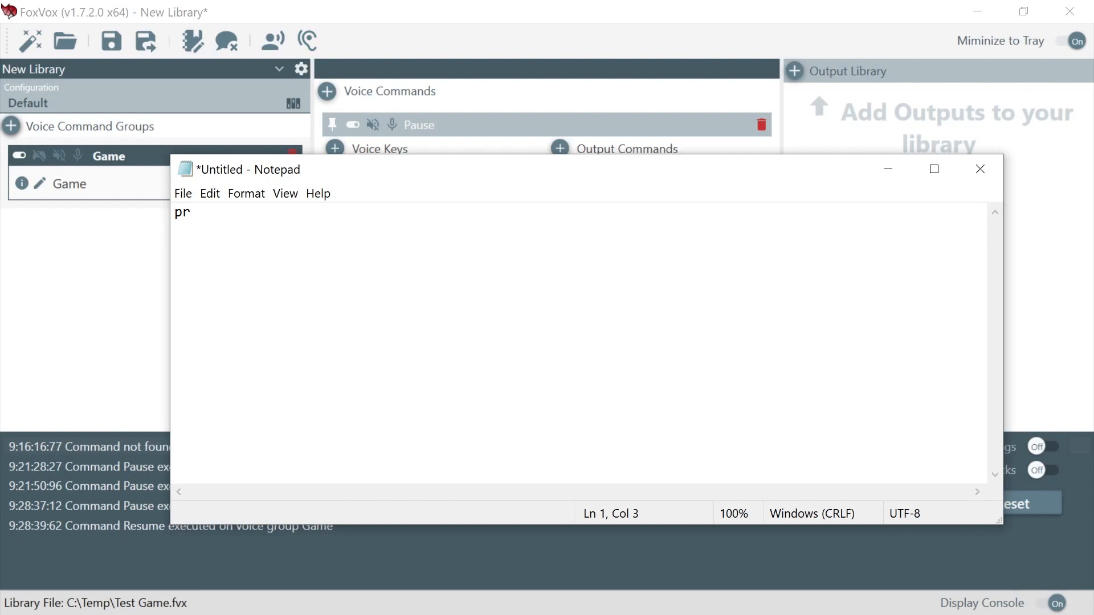
type("p")
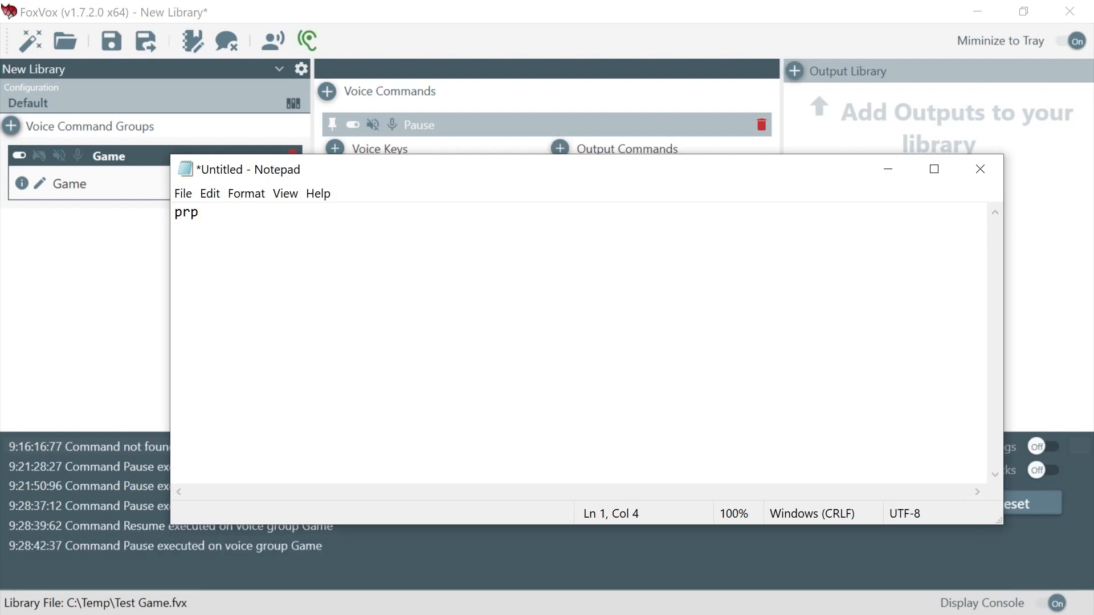
type("r")
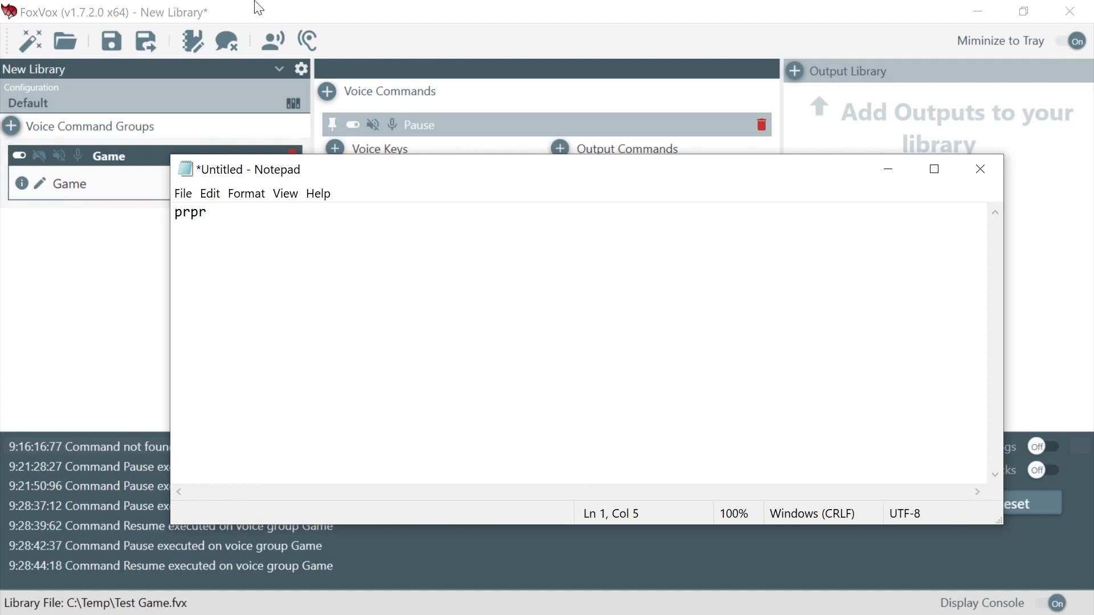
left_click(274, 39)
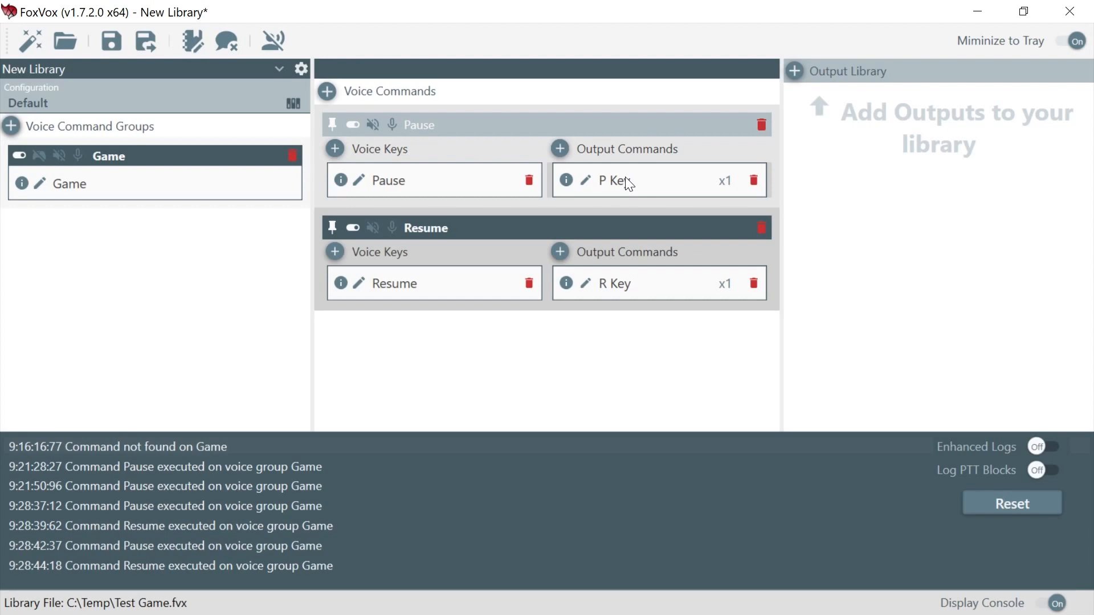
- Delete the Resume voice command from the Game group and confirm the deletion
left_click(762, 229)
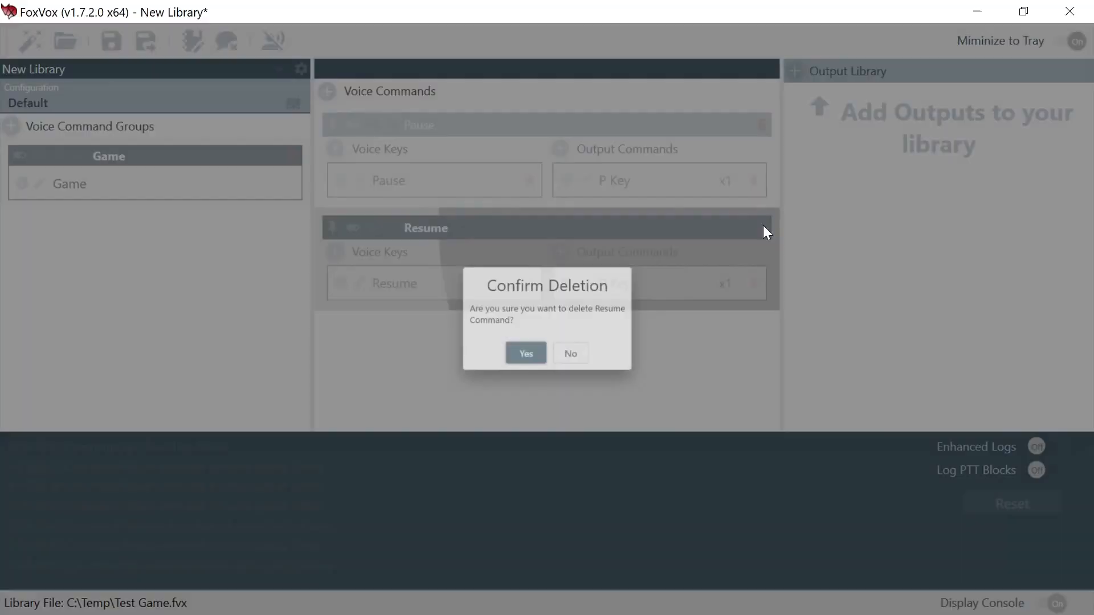
left_click(526, 383)
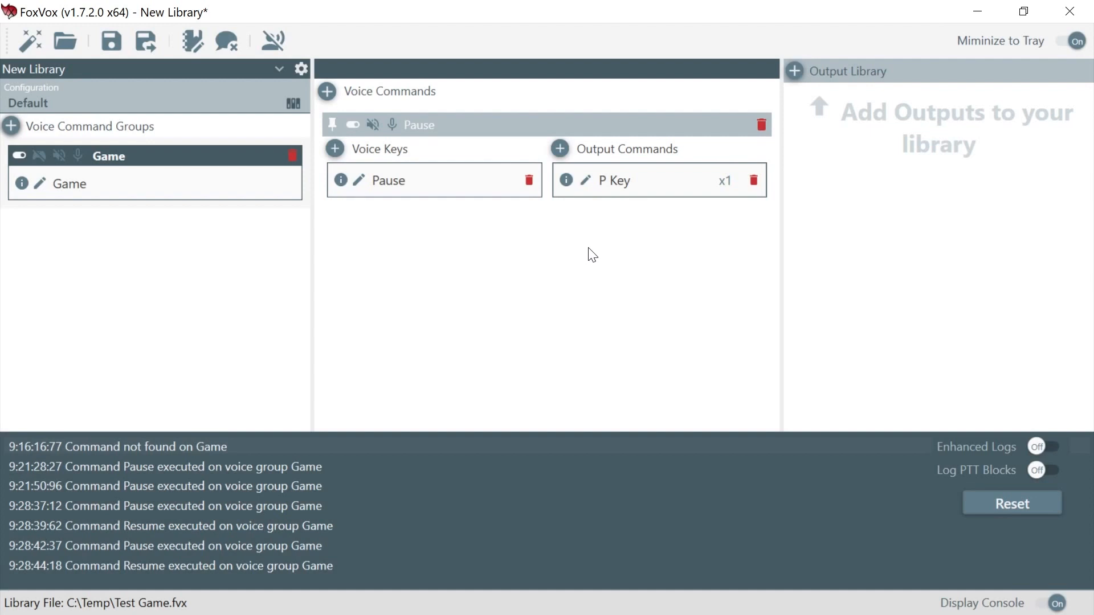
- Add "Resume" as an alternative recognition word to the Pause command's existing voice key and save the library
left_click(359, 184)
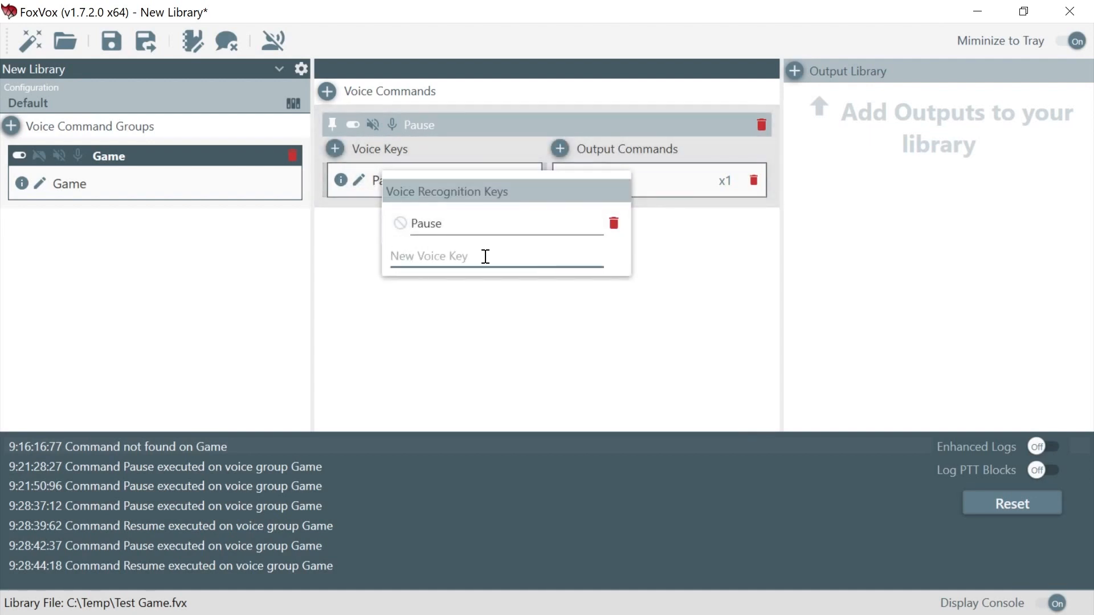
type("Resume")
key("Return")
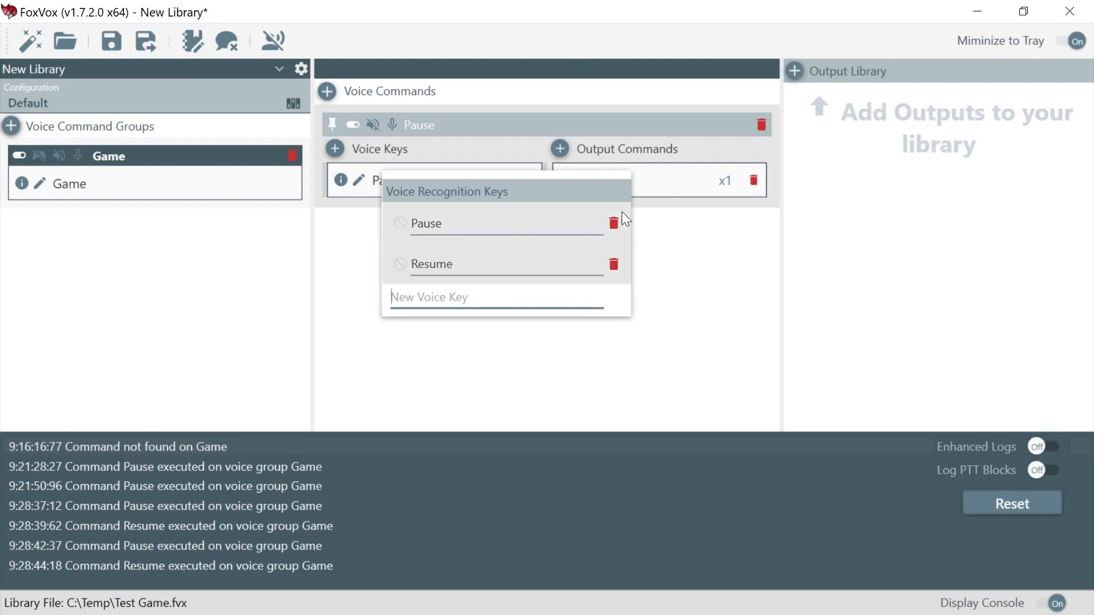
left_click(698, 309)
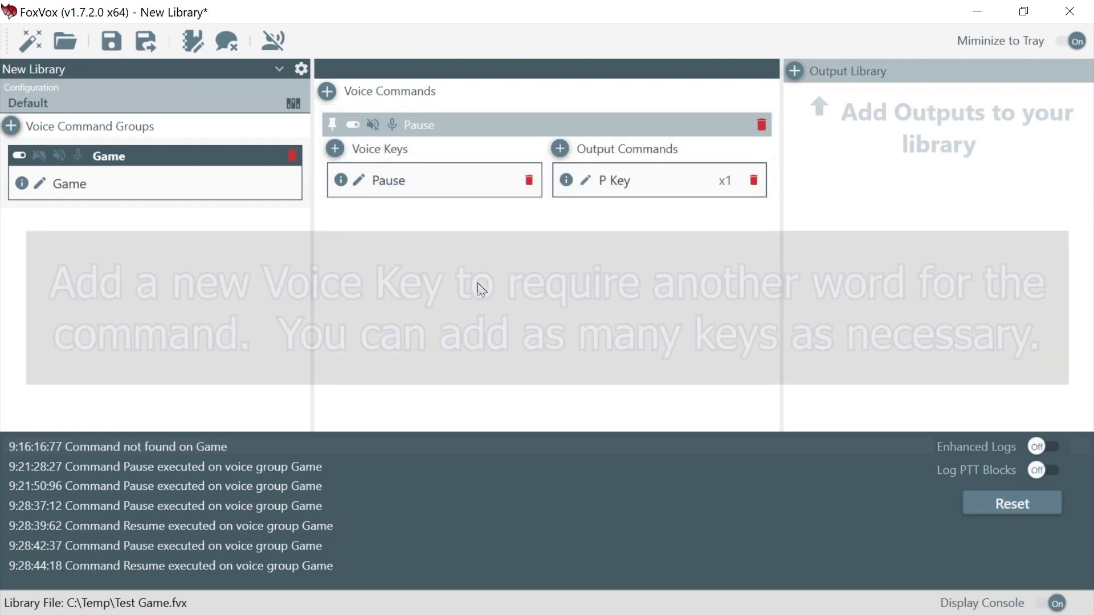
left_click(105, 42)
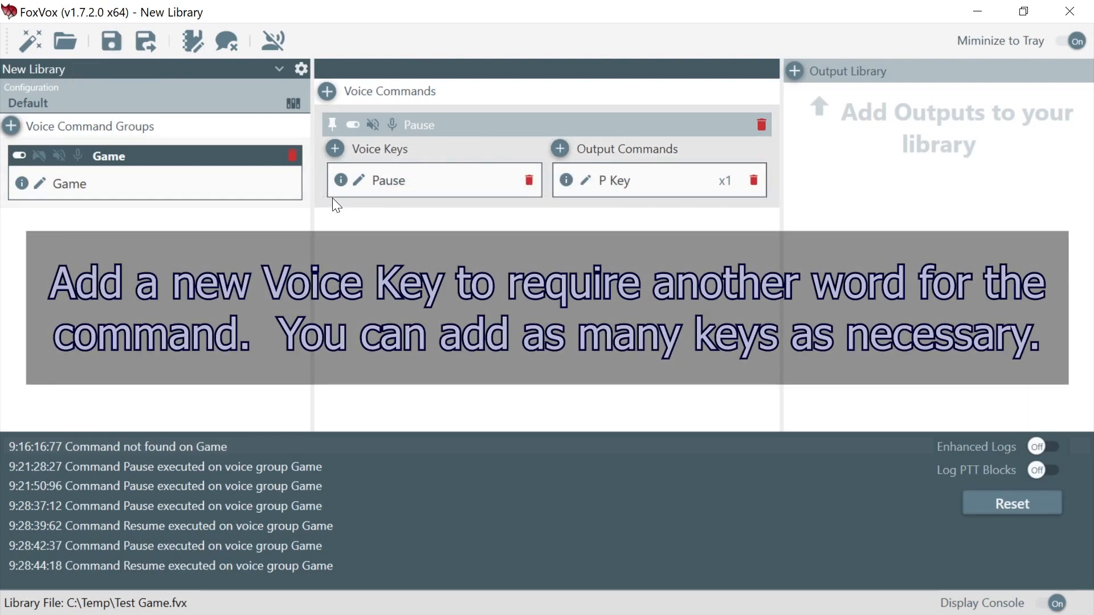
- Clear the Notepad text and trigger the Pause command by voice four times to produce "pppp", with voice recognition enabled only for the test
left_click(267, 33)
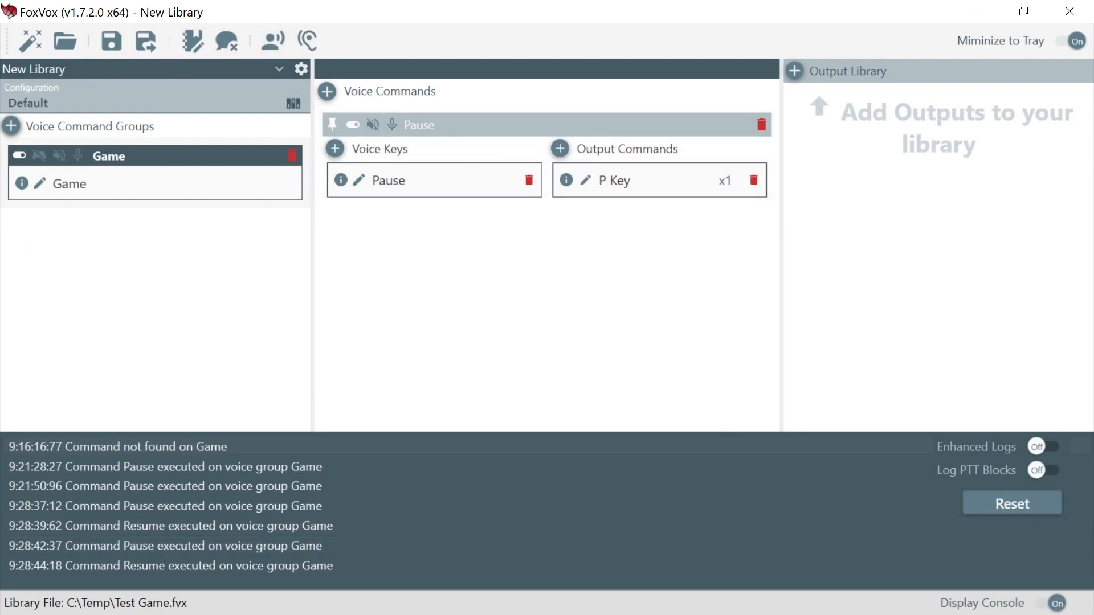
key("alt+Tab")
left_click_drag(313, 227, 122, 256)
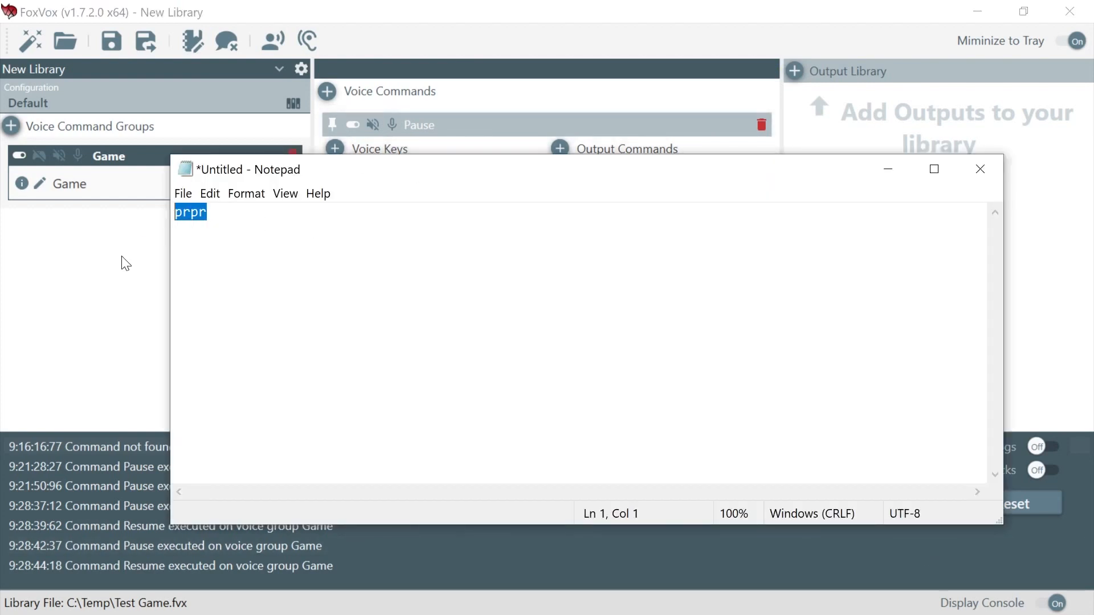
key("BackSpace")
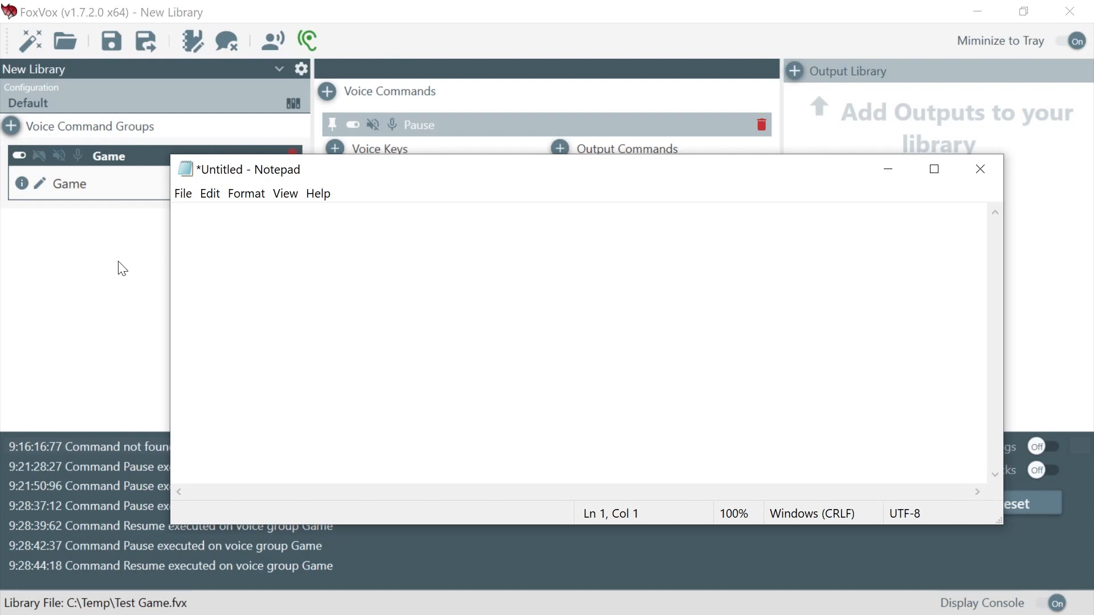
type("p")
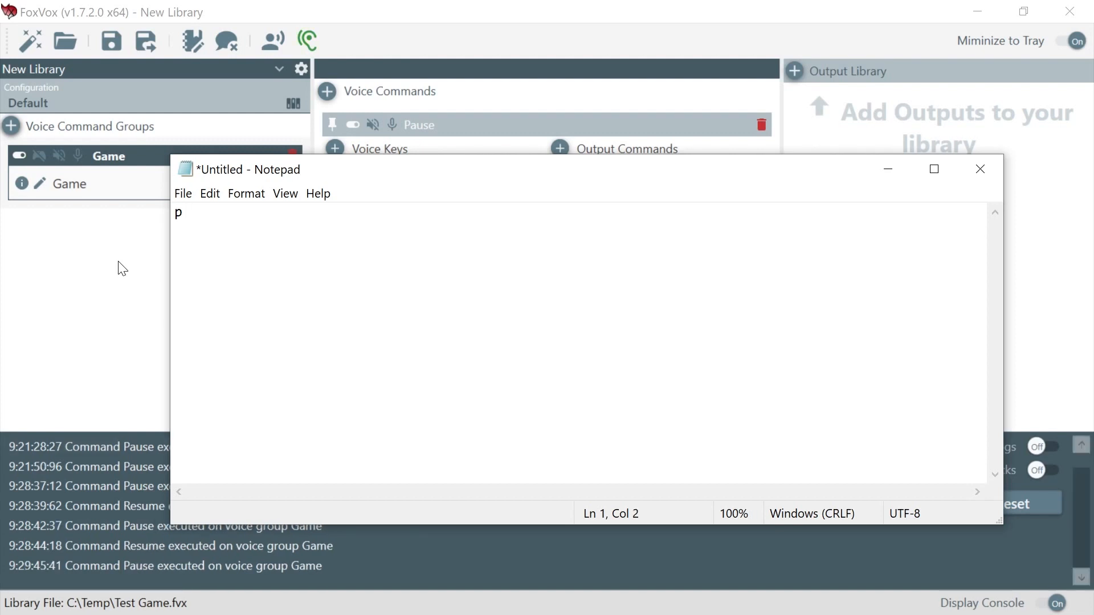
type("p")
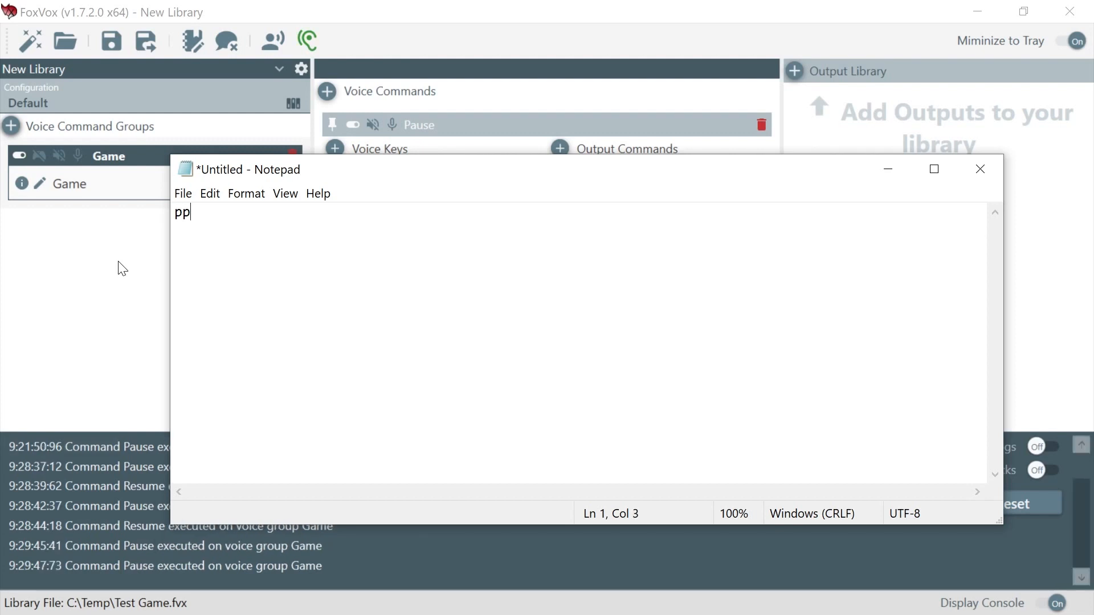
type("p")
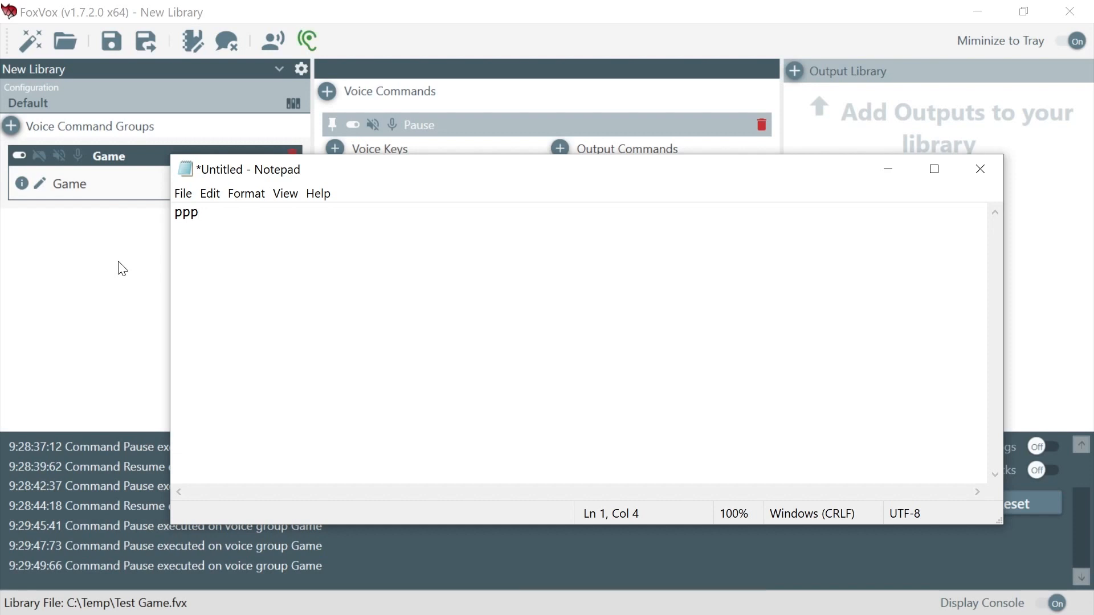
type("p")
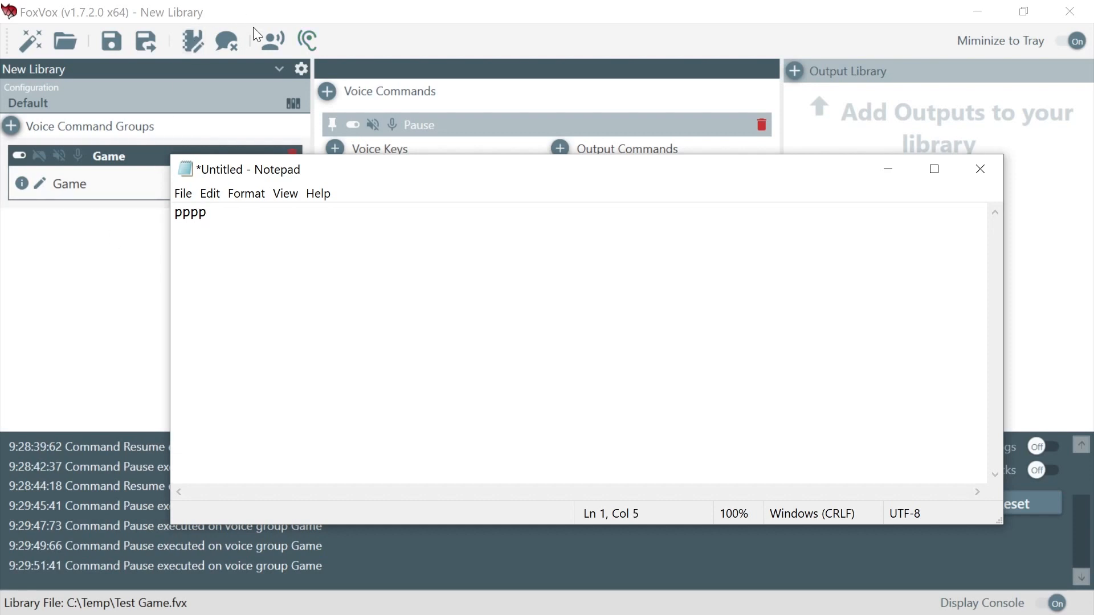
left_click(271, 39)
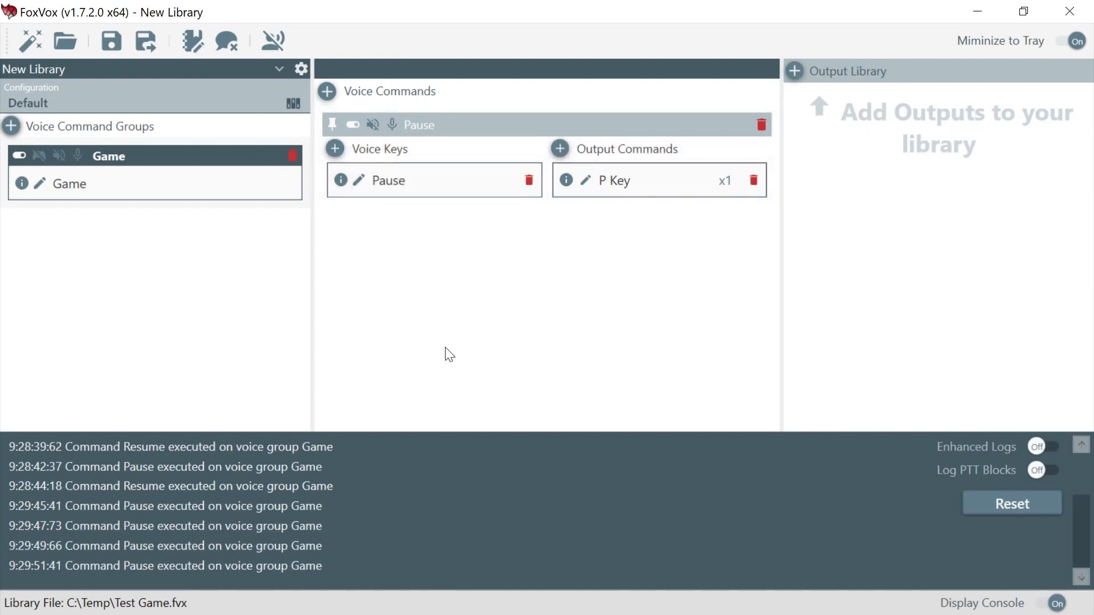
- Clear the FoxVox console log and replace the text in Notepad with "Game on my command please pause"
left_click(1012, 510)
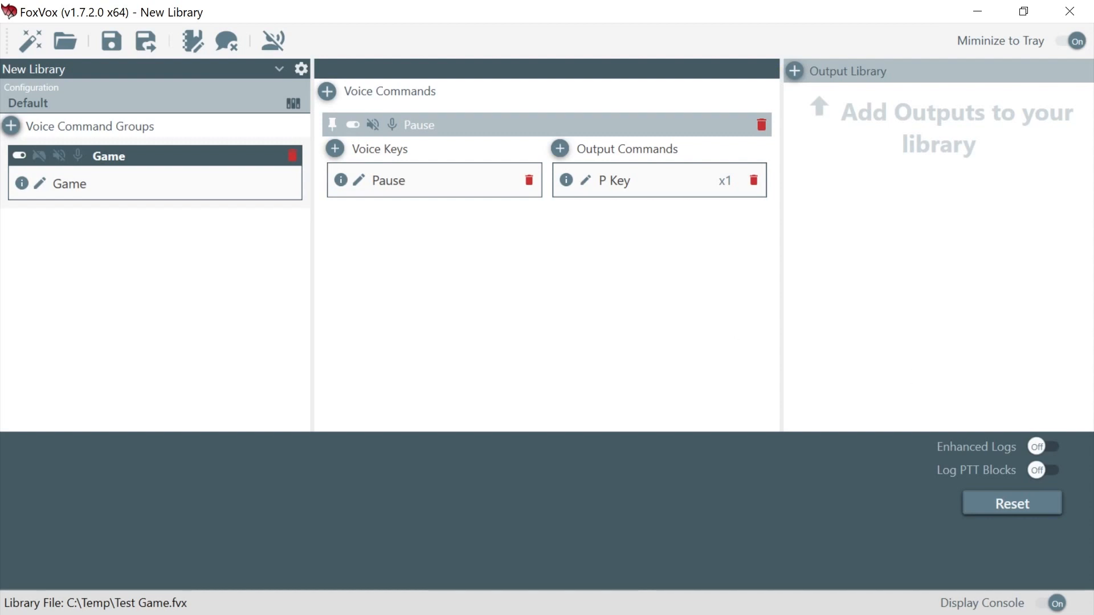
key("alt+Tab")
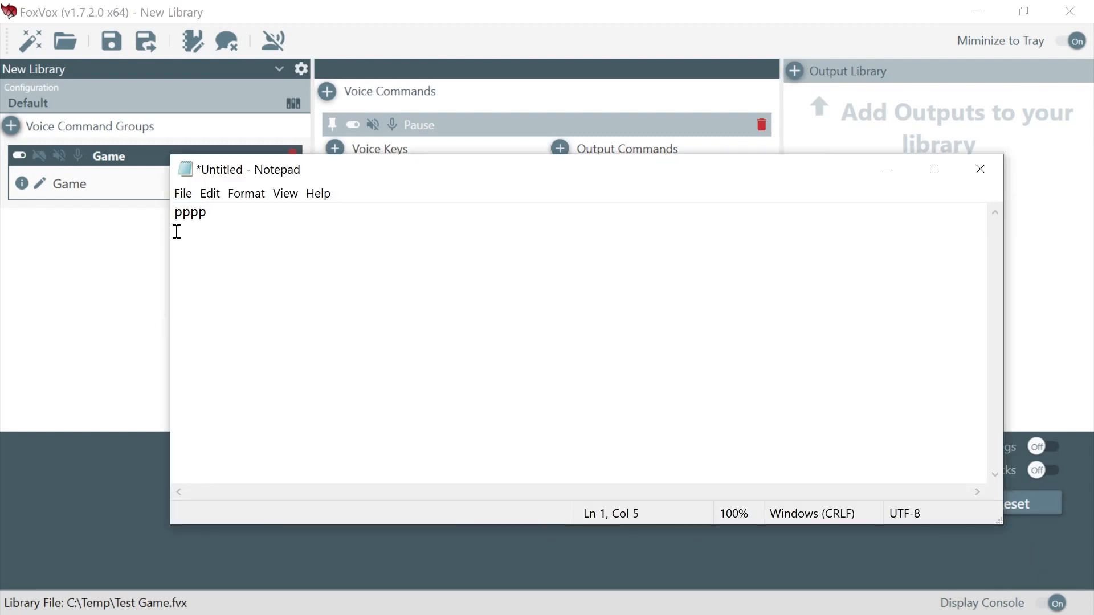
left_click_drag(212, 213, 174, 213)
type("Game pause on my")
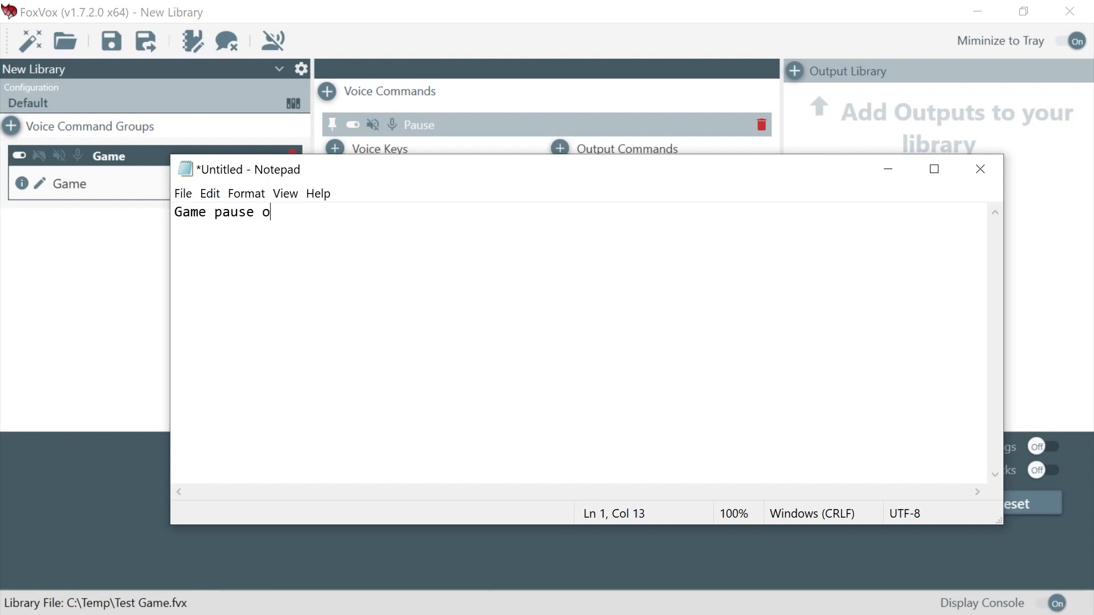
key("BackSpace")
key("BackSpace")
key("BackSpace")
key("BackSpace")
key("BackSpace")
key("BackSpace")
key("BackSpace")
key("BackSpace")
key("BackSpace")
key("BackSpace")
key("BackSpace")
key("BackSpace")
type("n my command ")
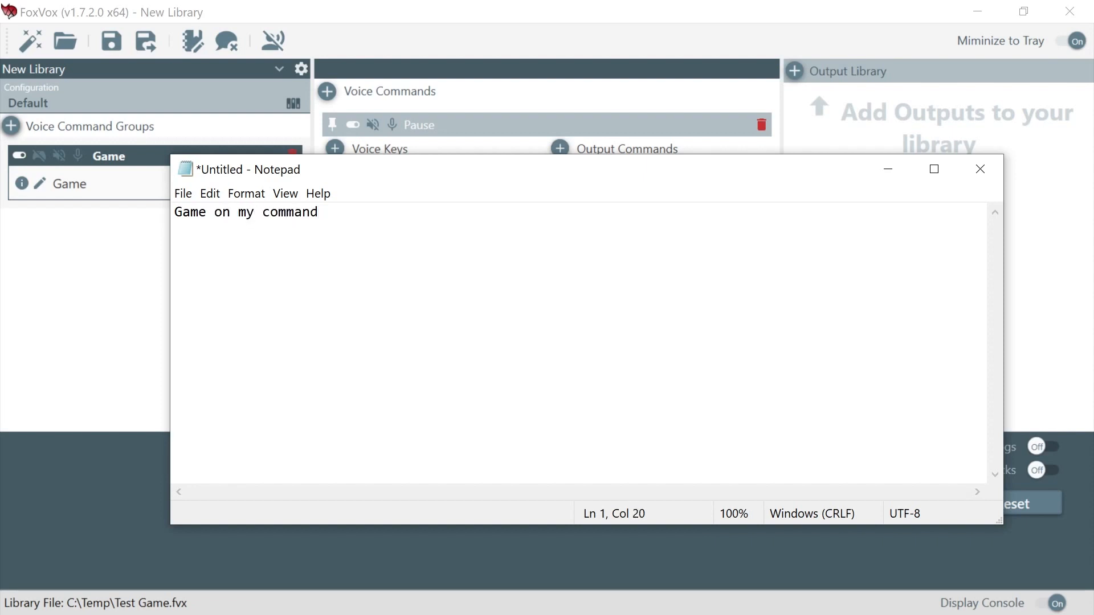
type("please")
key("BackSpace")
key("BackSpace")
type("se pause")
- Highlight "Game", "pause" and the whole example phrase in Notepad to compare the key words with the full sentence
left_click_drag(206, 212, 173, 214)
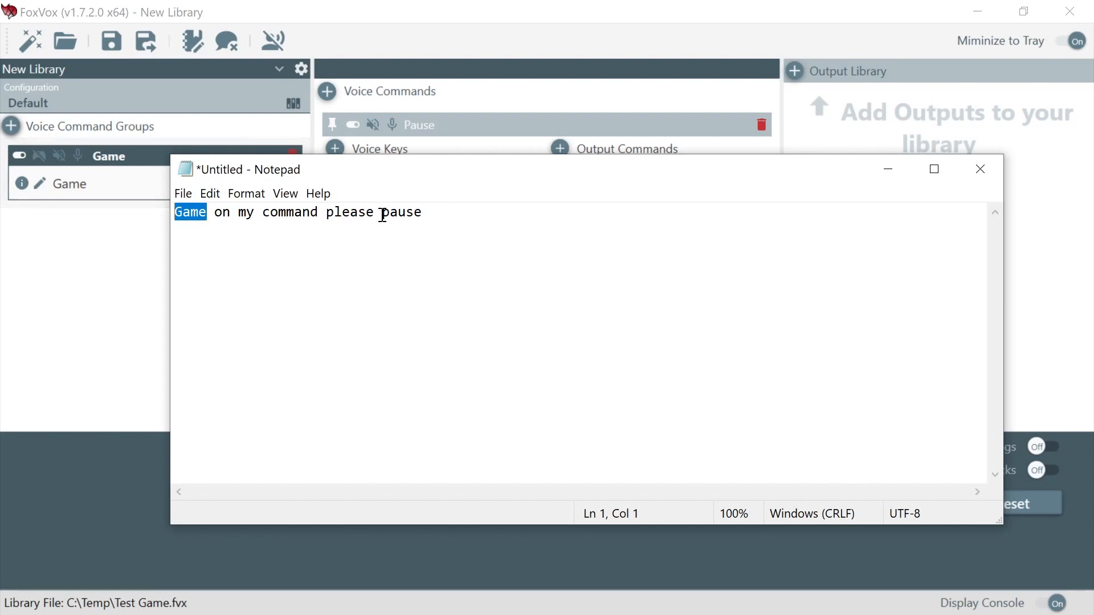
left_click_drag(381, 215, 425, 215)
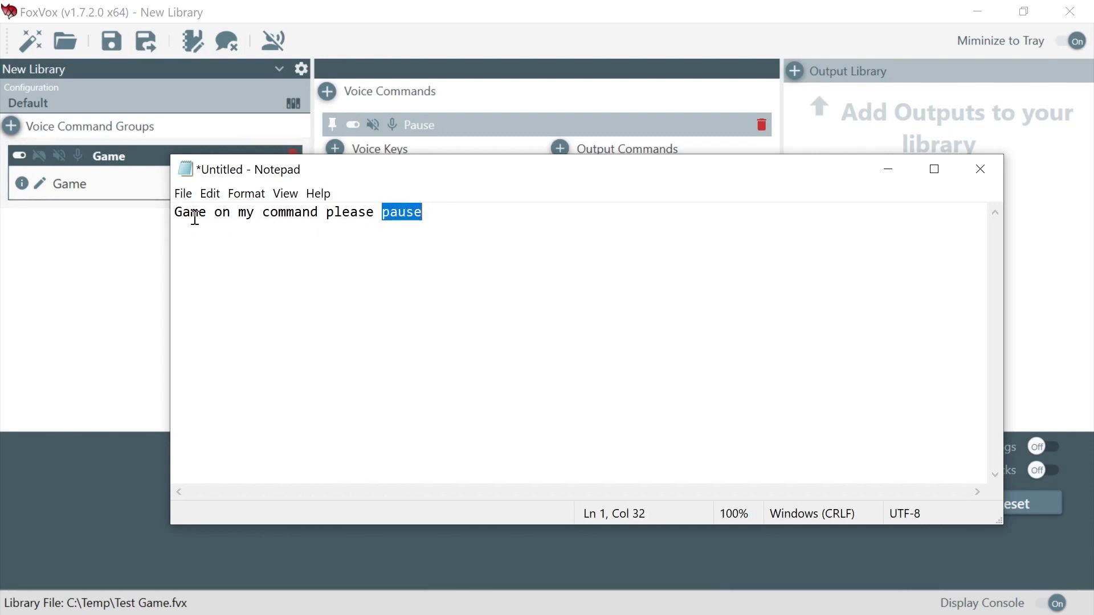
left_click(430, 215)
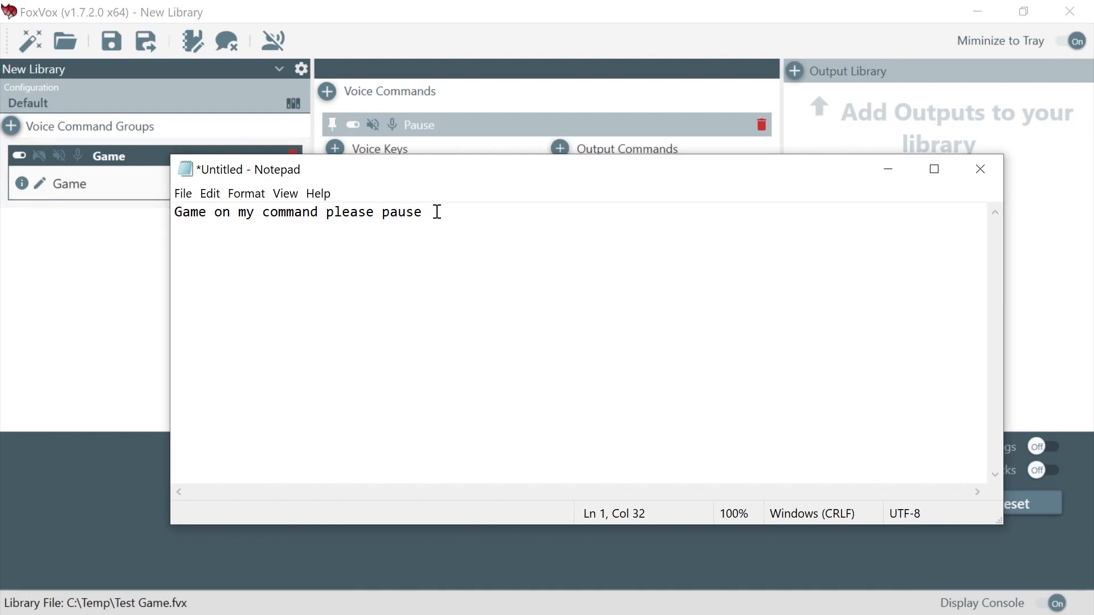
left_click_drag(175, 212, 142, 228)
left_click(429, 215)
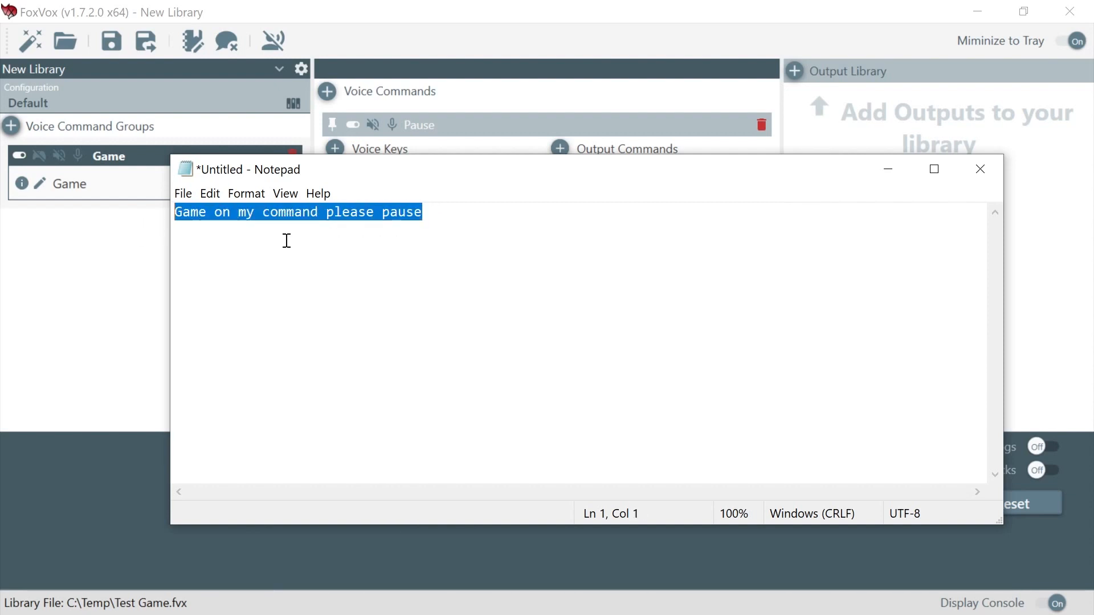
left_click(328, 237)
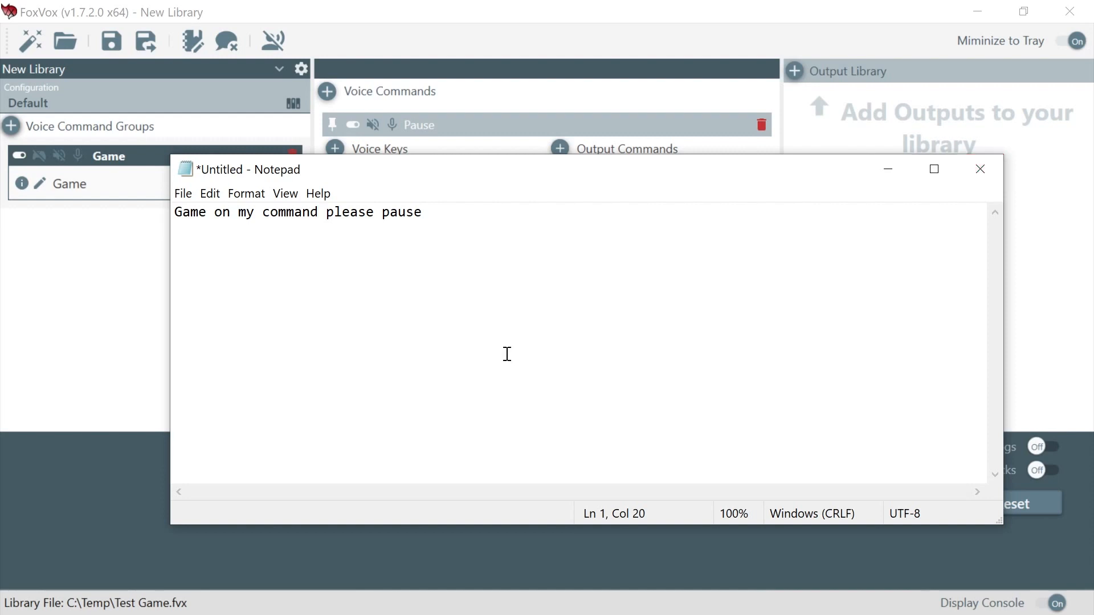
- Clear the example phrase and trigger the Pause command by voice once in Notepad, with voice recognition enabled only for the test
left_click_drag(617, 173, 632, 215)
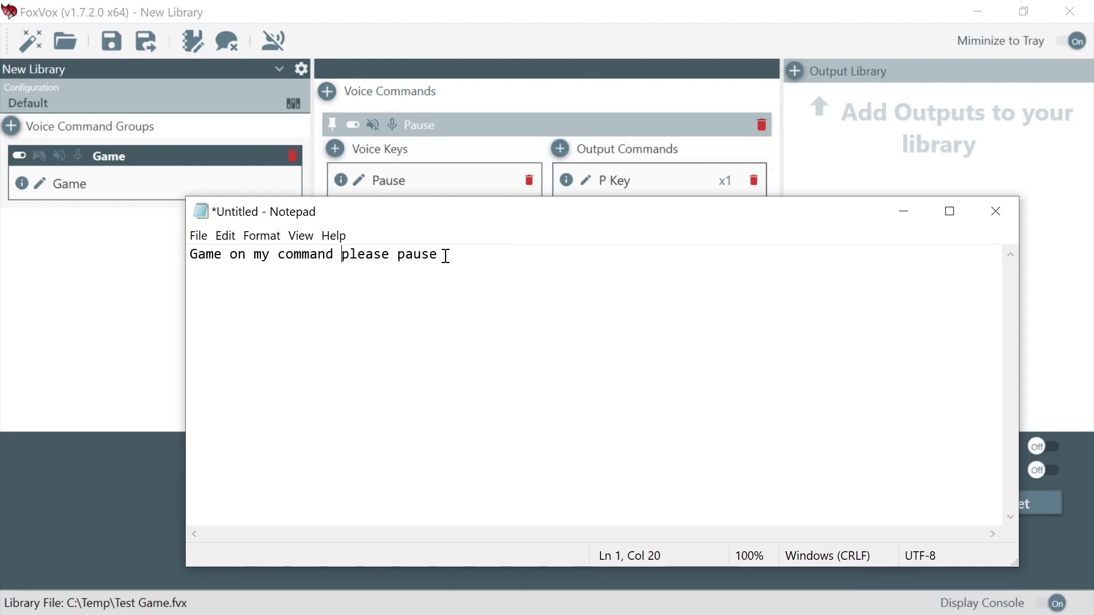
left_click_drag(446, 256, 192, 257)
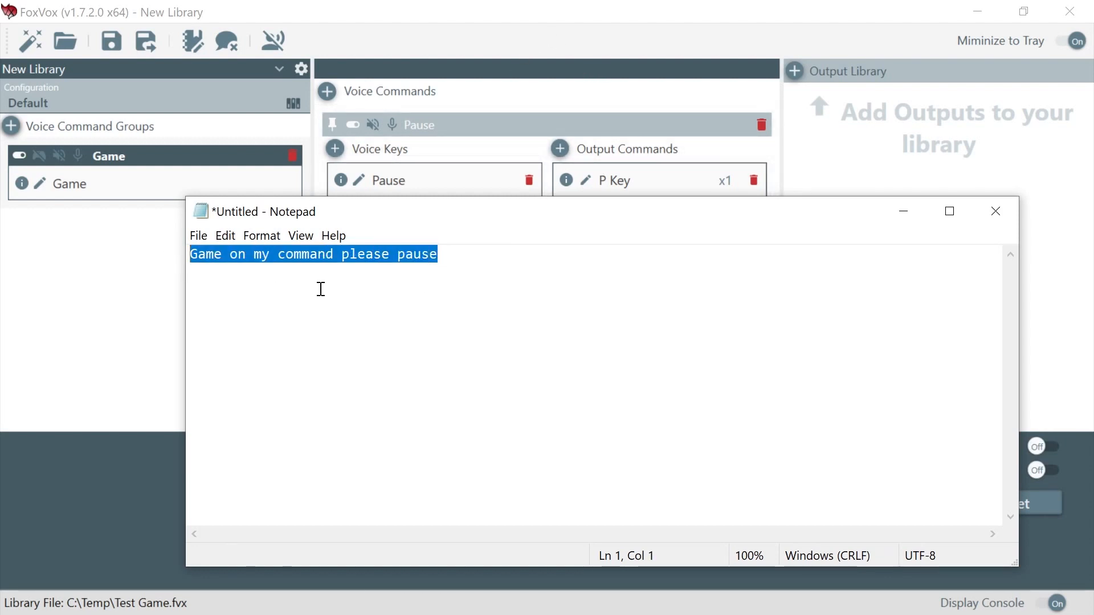
key("BackSpace")
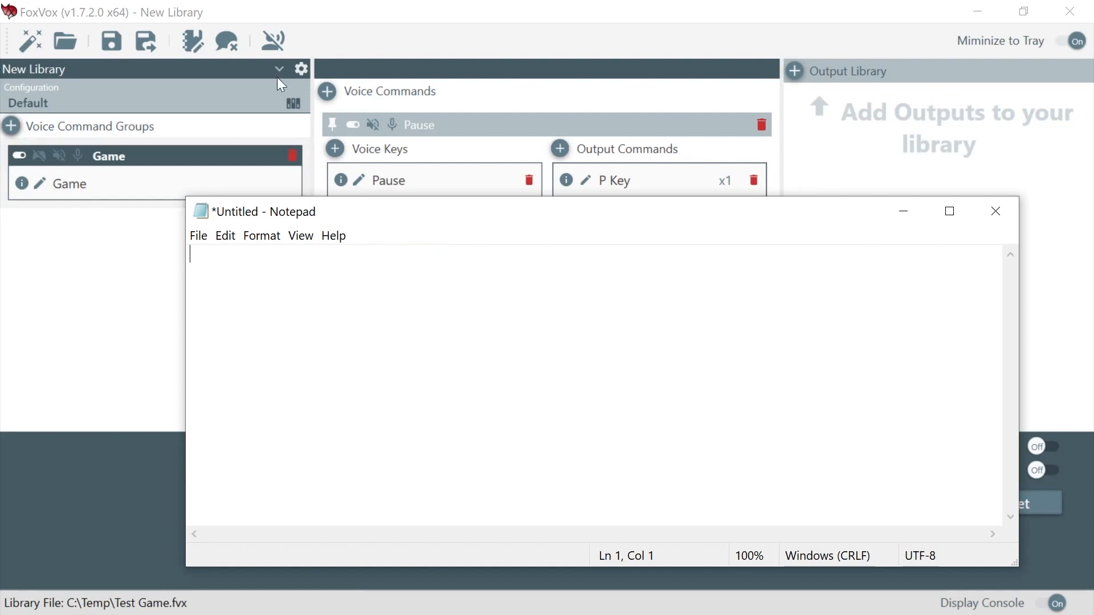
left_click(279, 40)
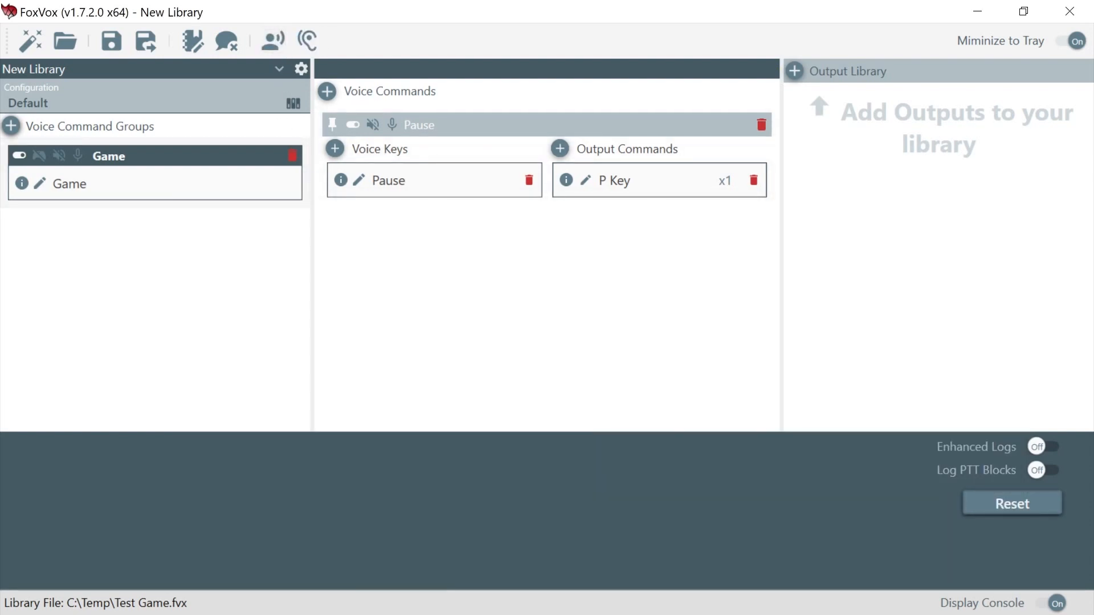
key("alt+Tab")
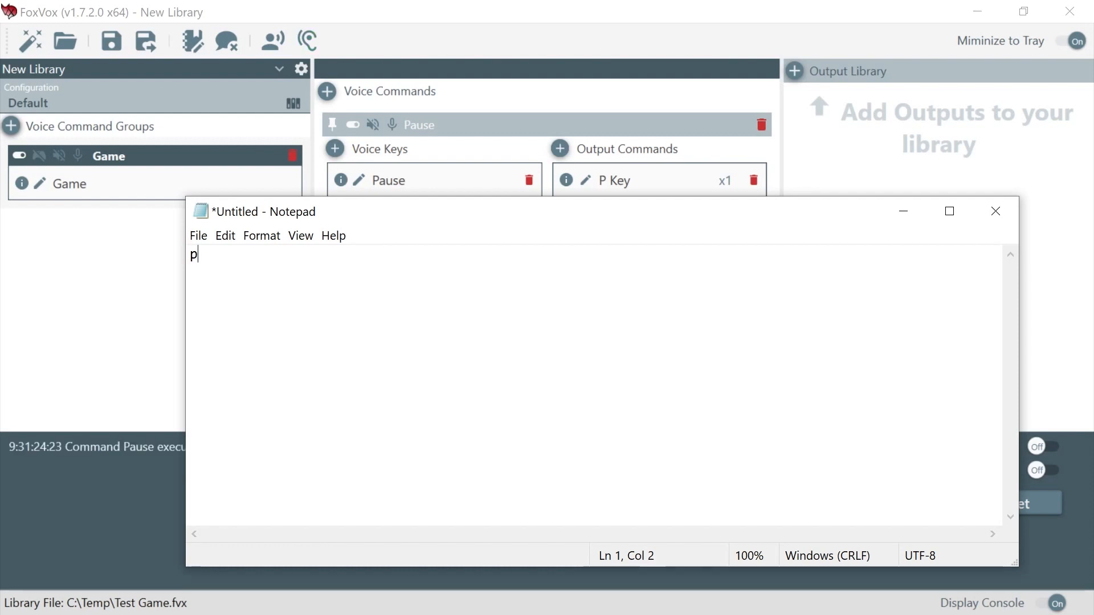
left_click(298, 70)
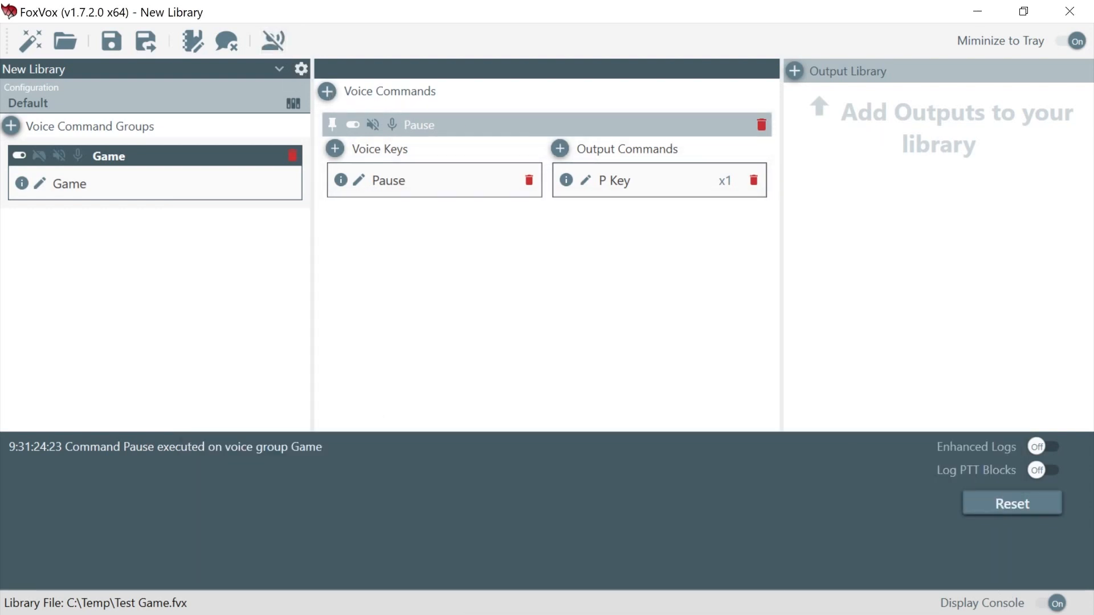
key("alt+Tab")
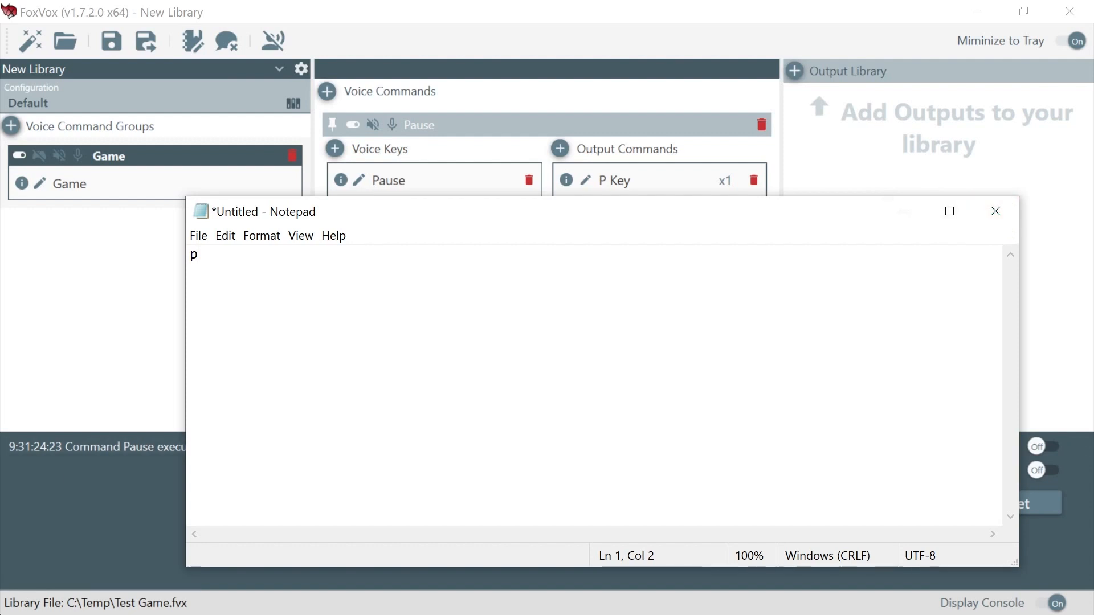
left_click(64, 566)
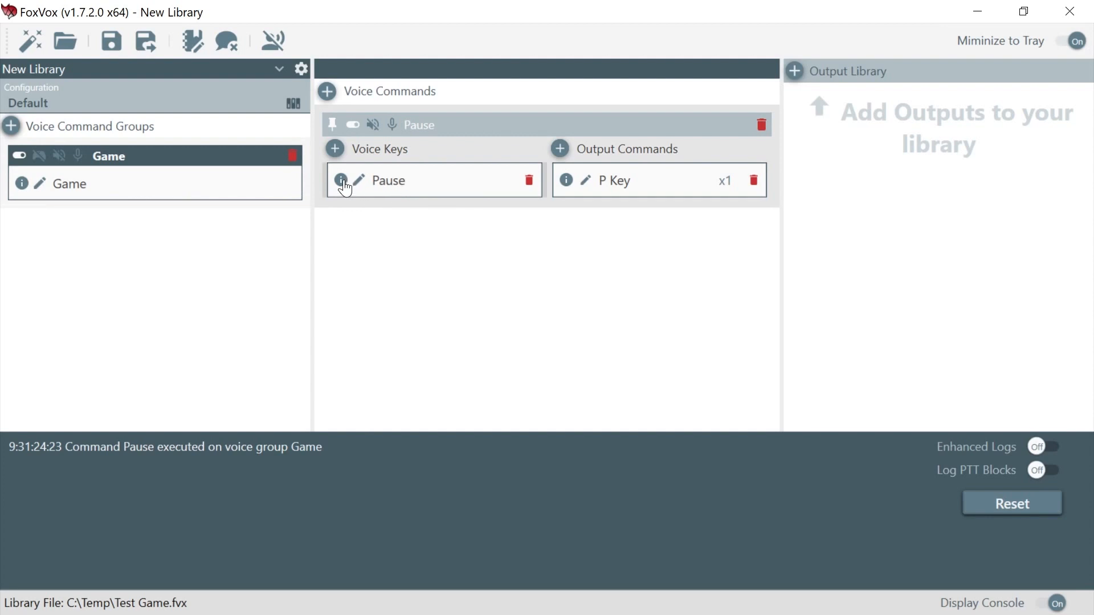
- Add "Pause" as an alternative recognition word to the Game group's voice key
right_click(365, 183)
left_click(411, 213)
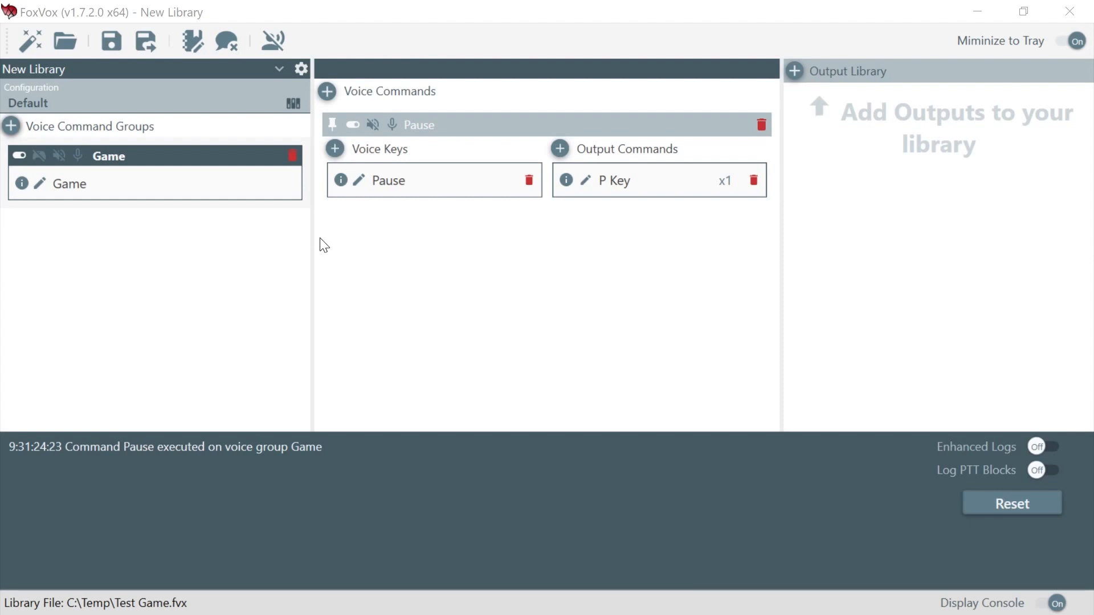
left_click(41, 188)
left_click(109, 255)
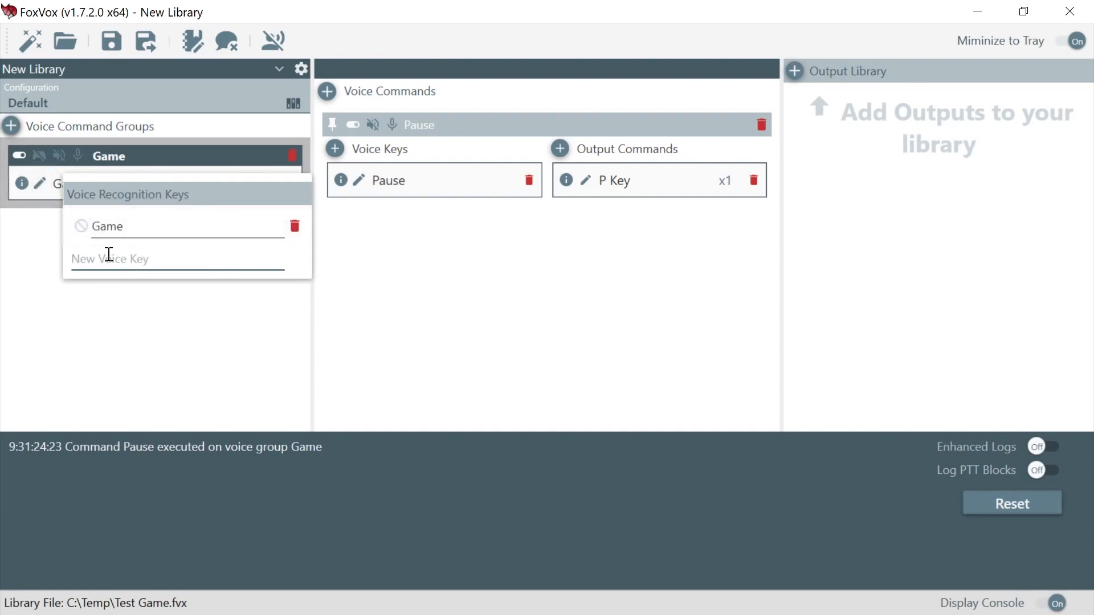
type("Pause")
key("Return")
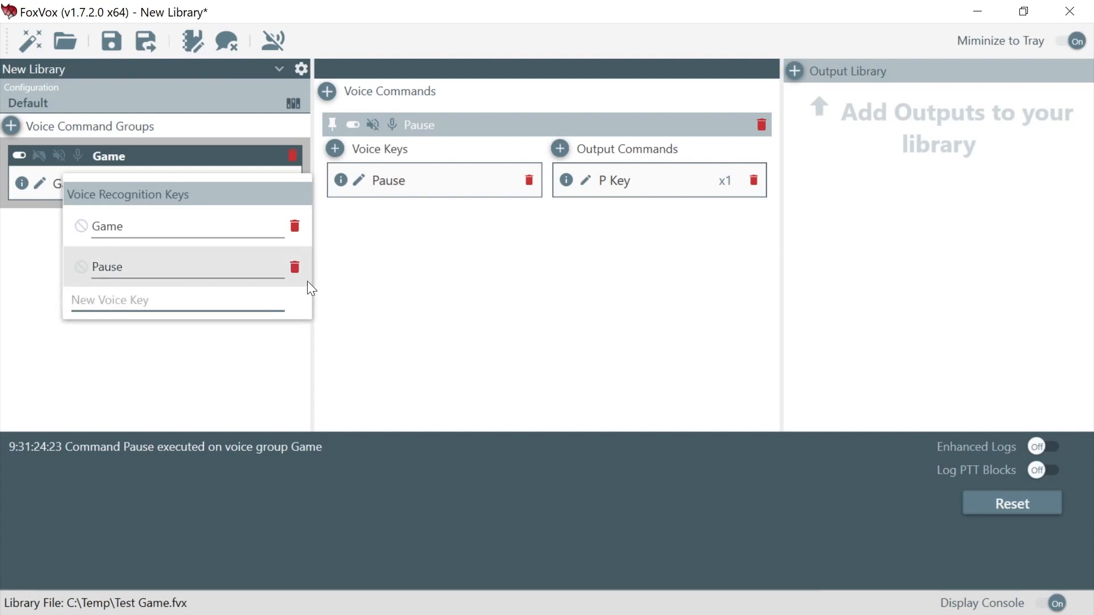
left_click(449, 241)
- Add "Game" as an alternative recognition word to the Pause command's voice key
left_click(360, 181)
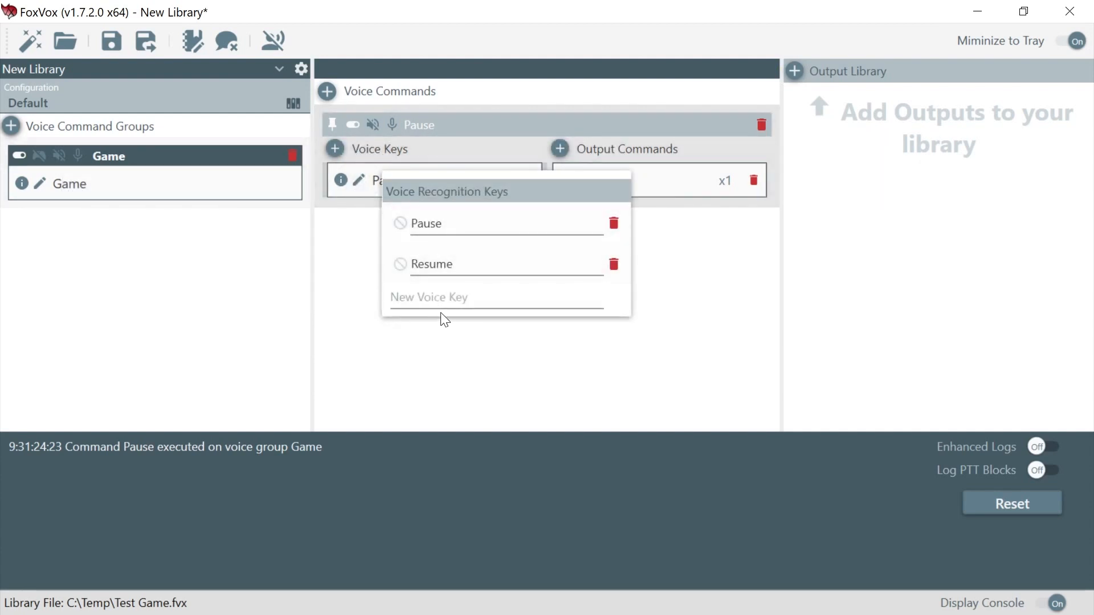
left_click(445, 293)
type("Game")
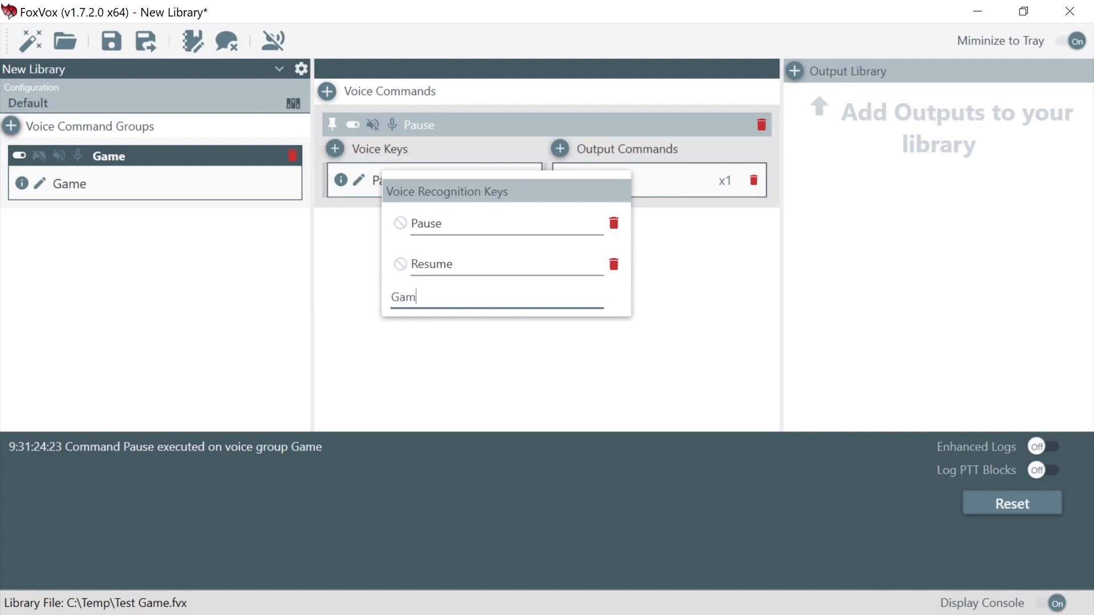
key("Return")
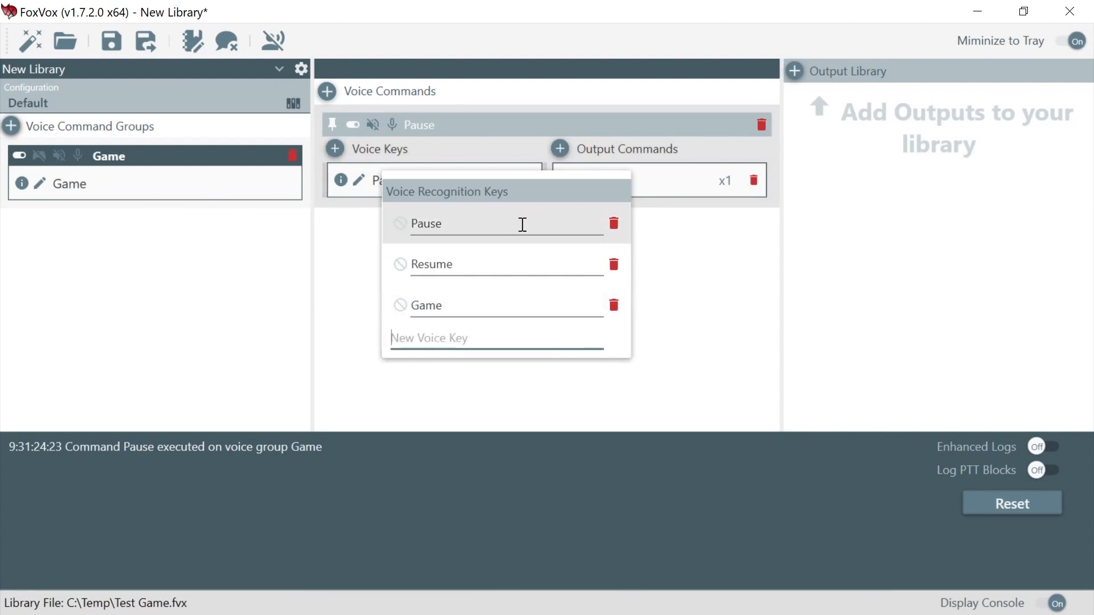
- Remove the added word "Game" from the Pause command's voice key and "Pause" from the Game group's voice key
left_click(614, 307)
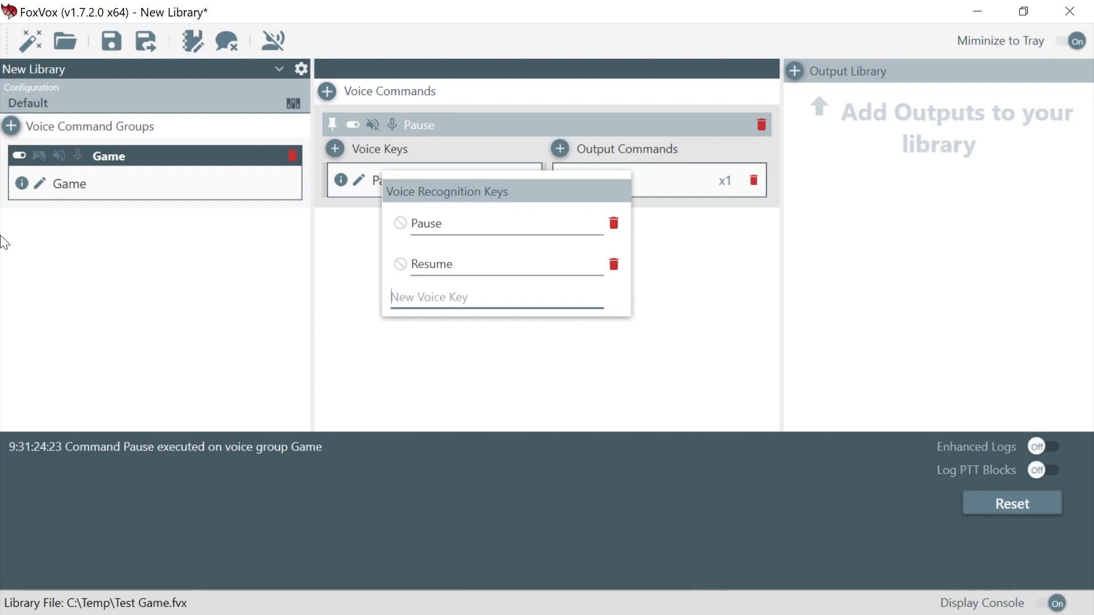
left_click(39, 185)
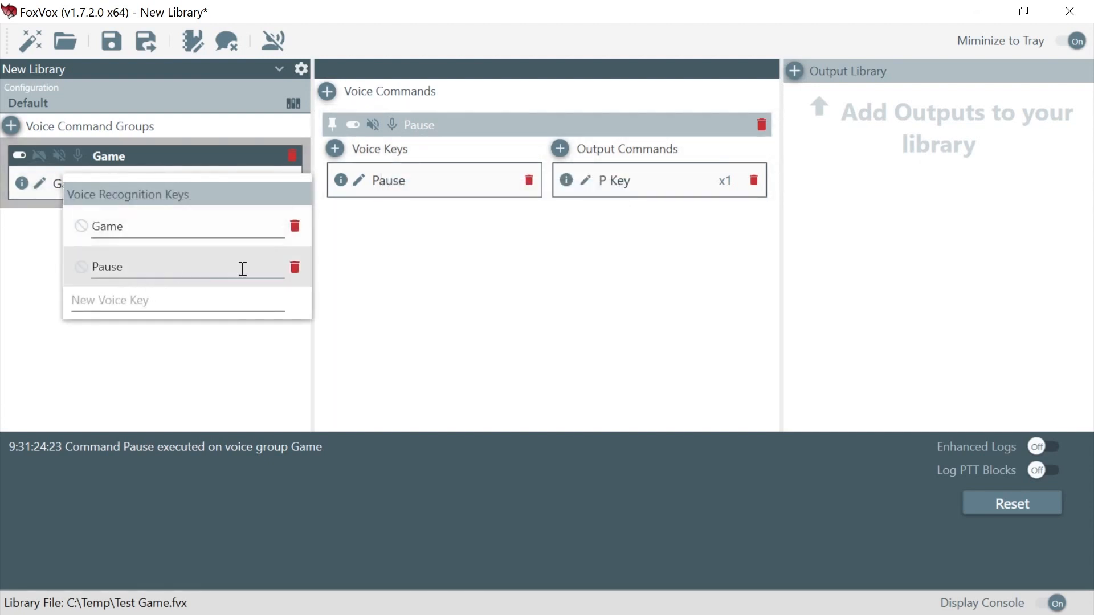
left_click(294, 268)
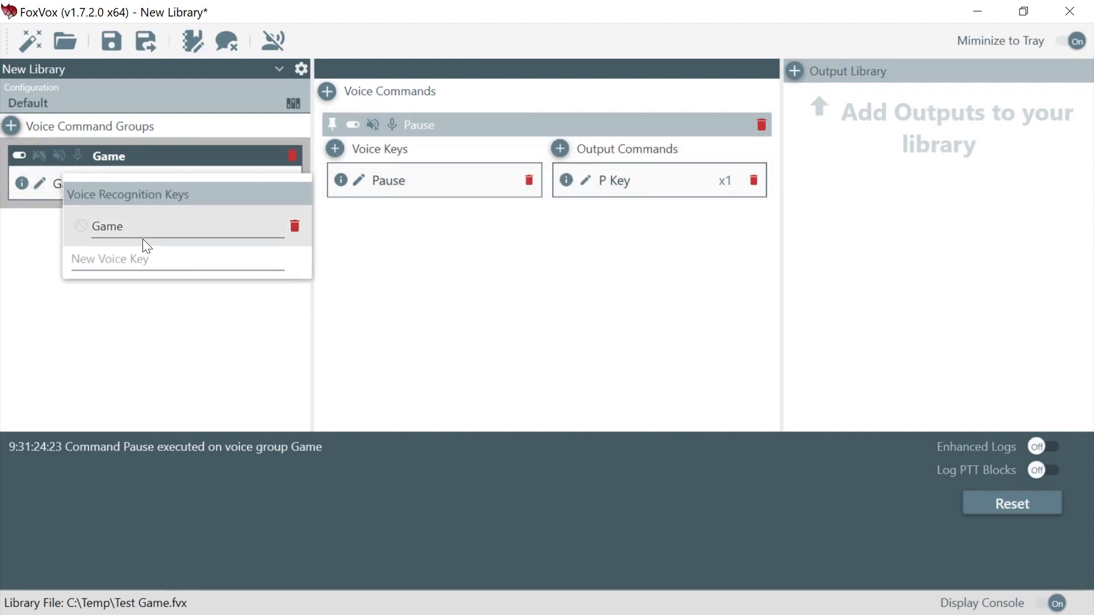
- Change the Game group's recognition word to "Game*"
double_click(131, 227)
left_click(135, 225)
type("*")
key("Tab")
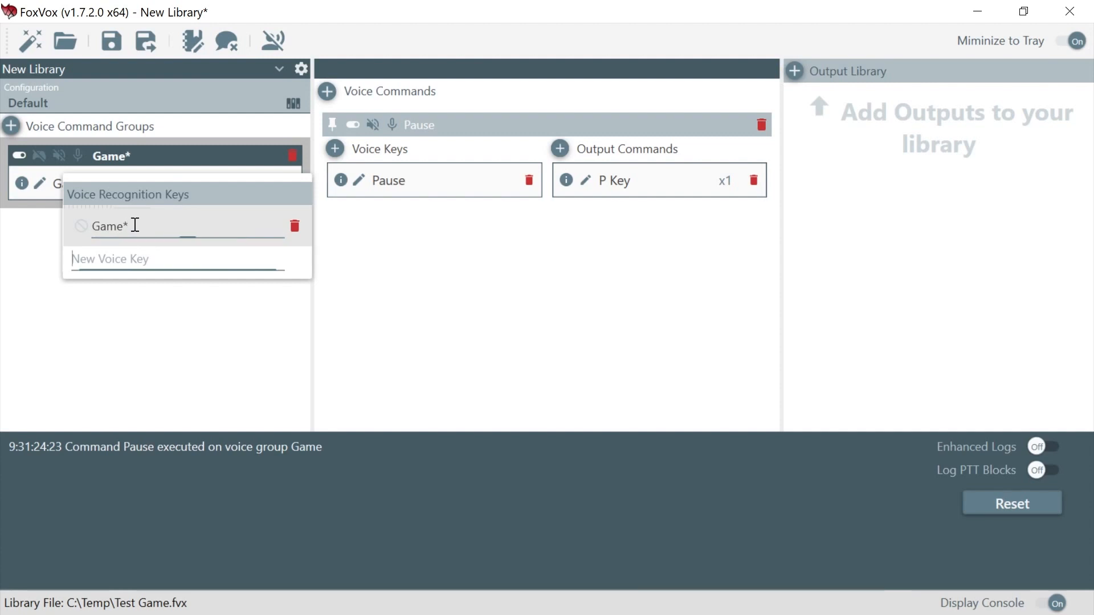
- Save the library with the Game group's edited recognition word
left_click(342, 305)
left_click(110, 42)
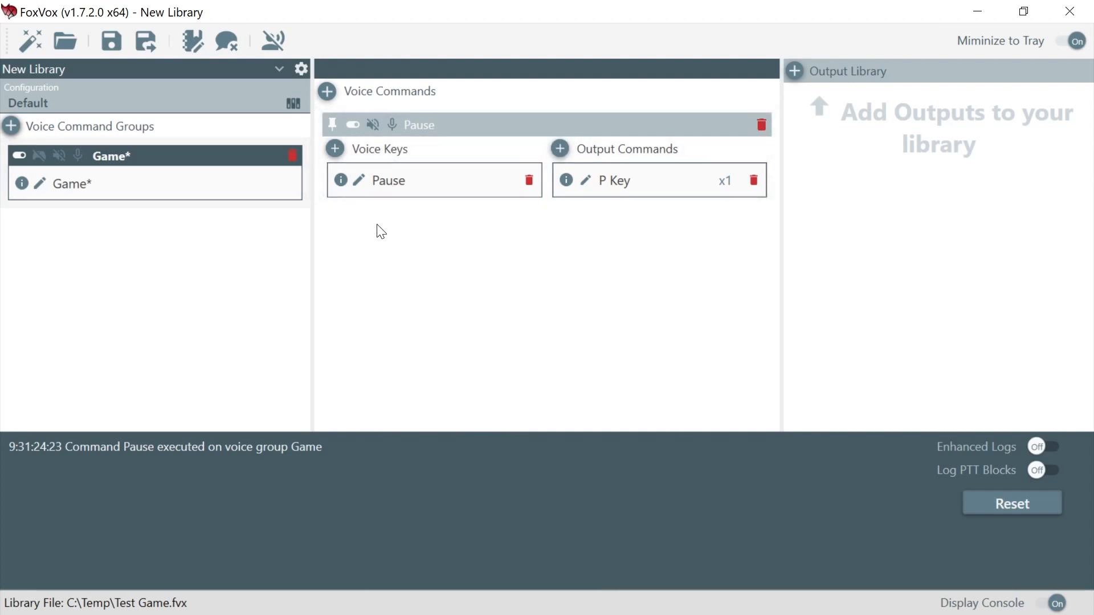
- Test the Pause voice command in Notepad with voice recognition switched on temporarily, and review the command's alternative recognition words
left_click(269, 40)
key("alt+Tab")
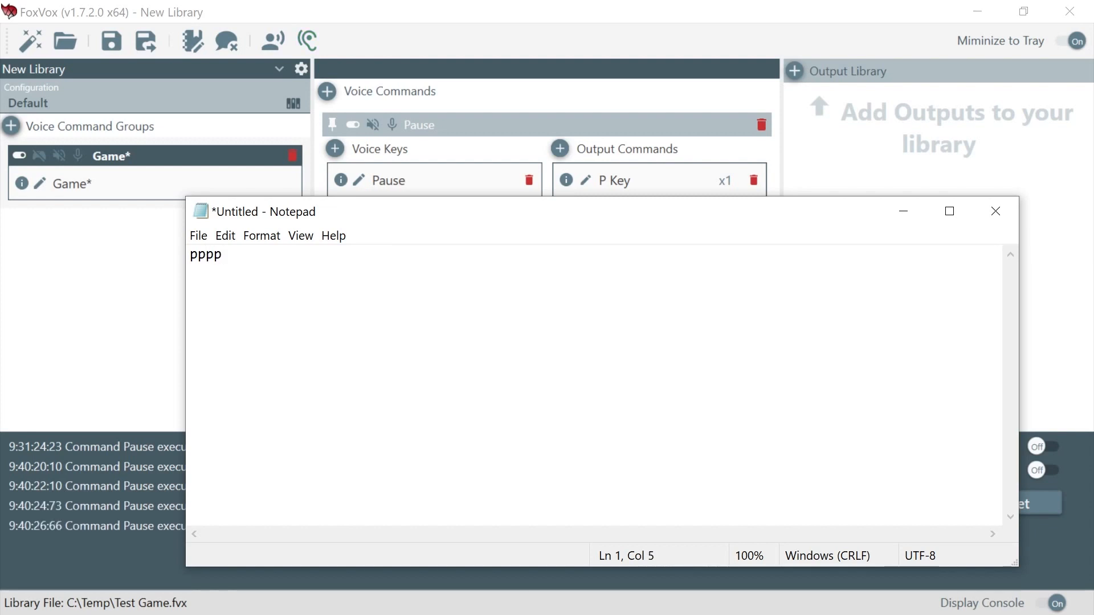
left_click(272, 39)
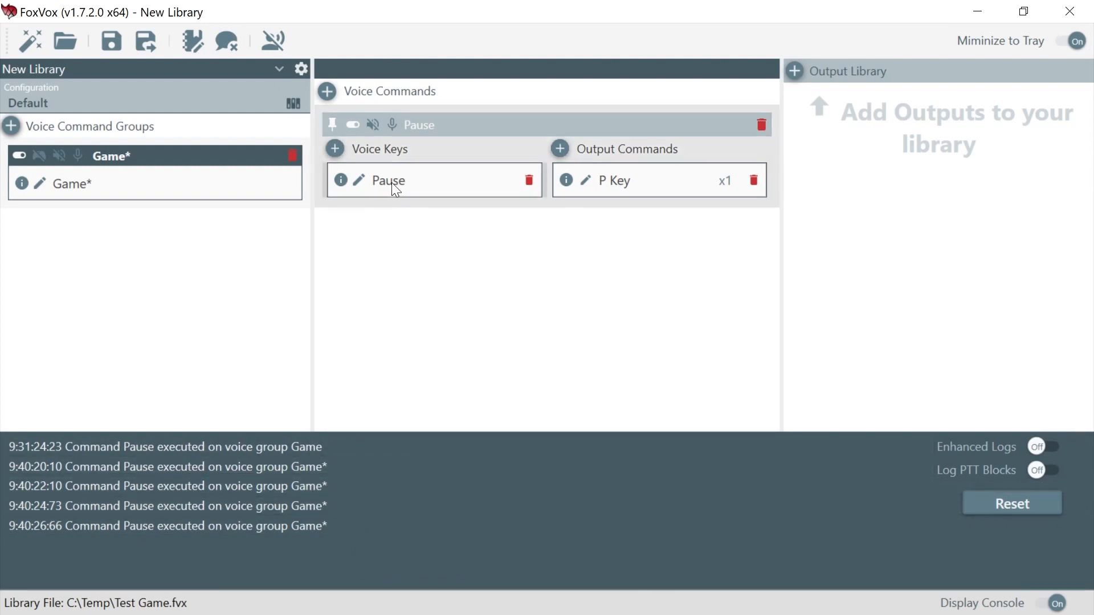
left_click(359, 181)
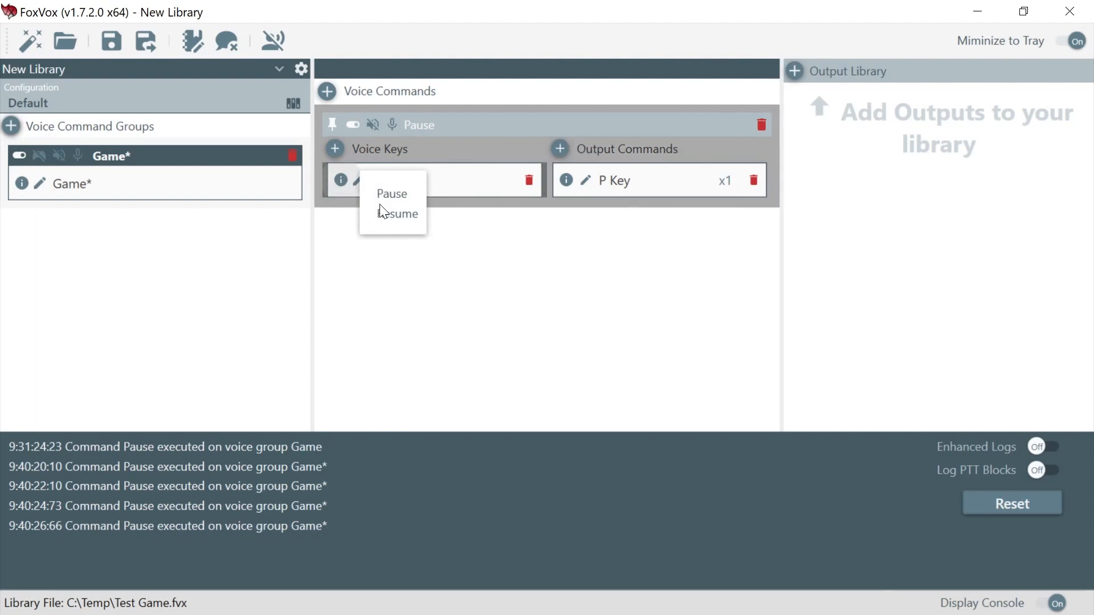
left_click(410, 302)
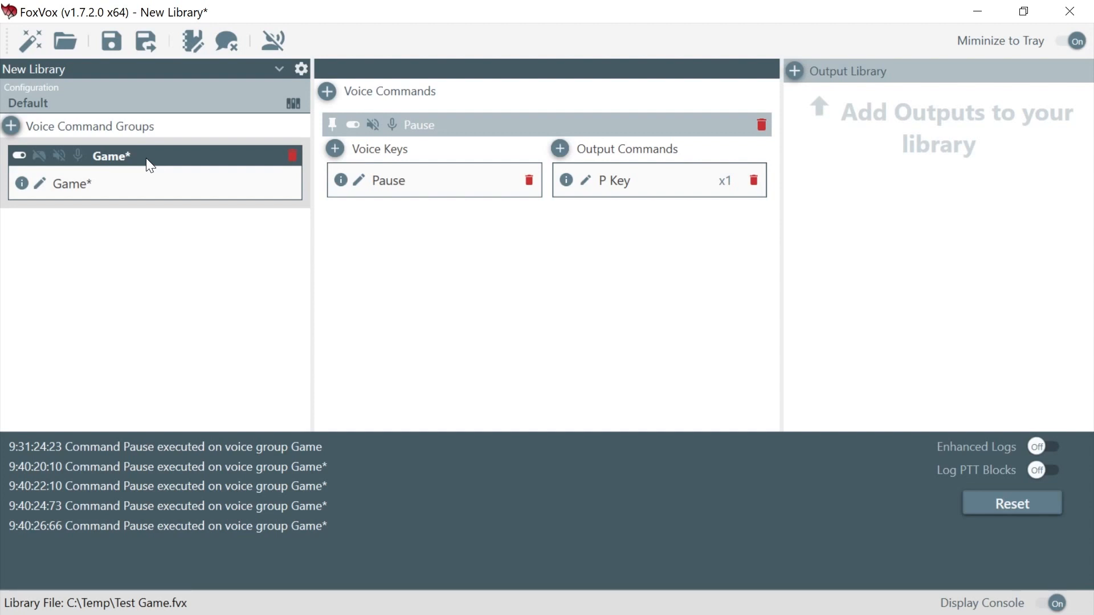
- Add a second voice command group with the recognition word "Request"
left_click(11, 126)
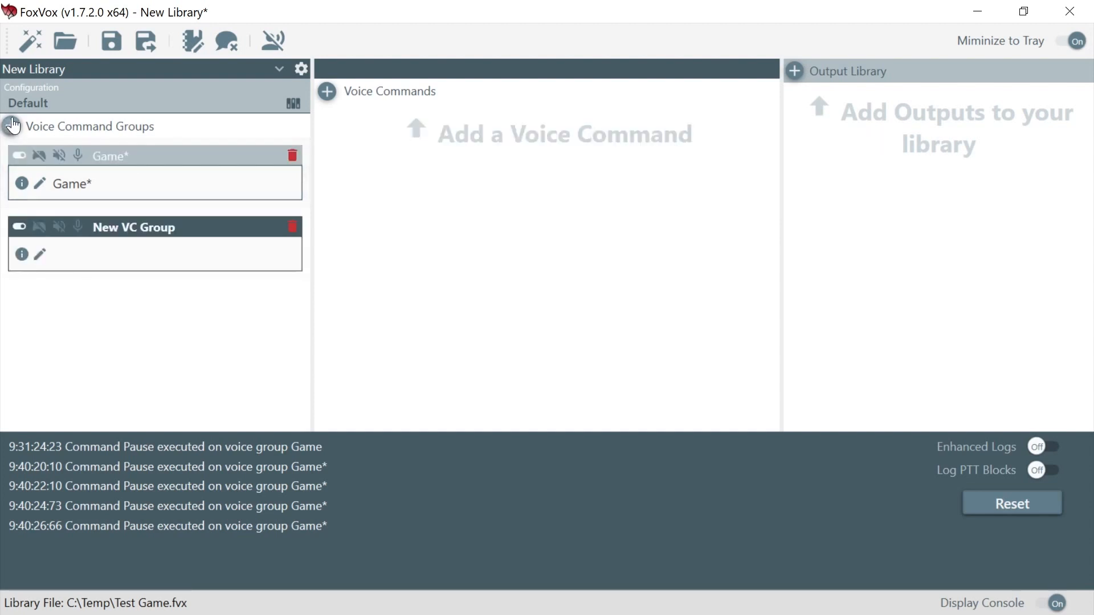
left_click(41, 254)
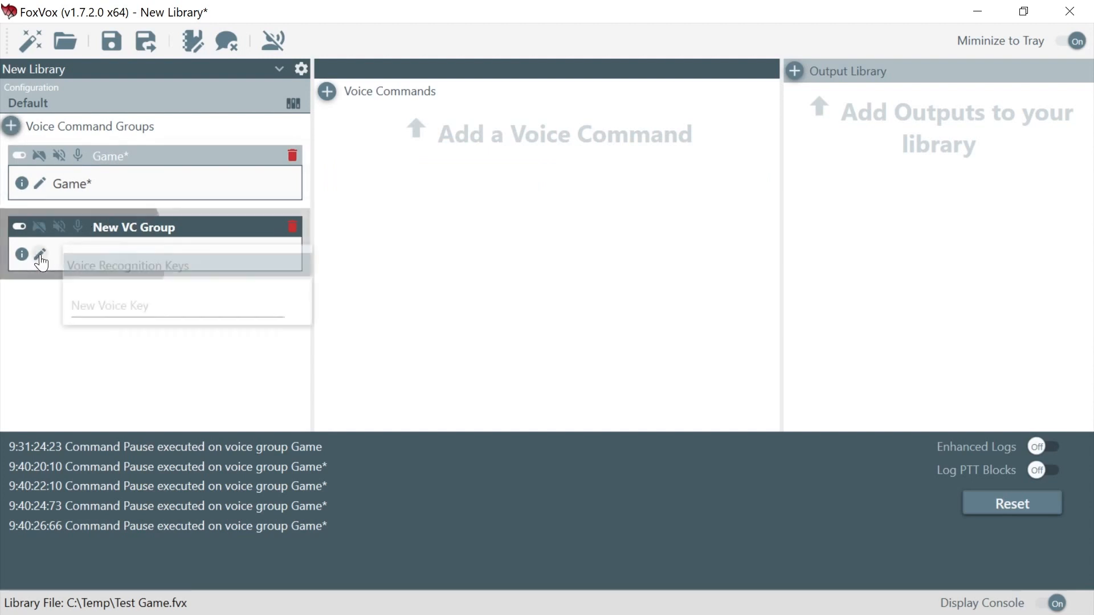
left_click(88, 307)
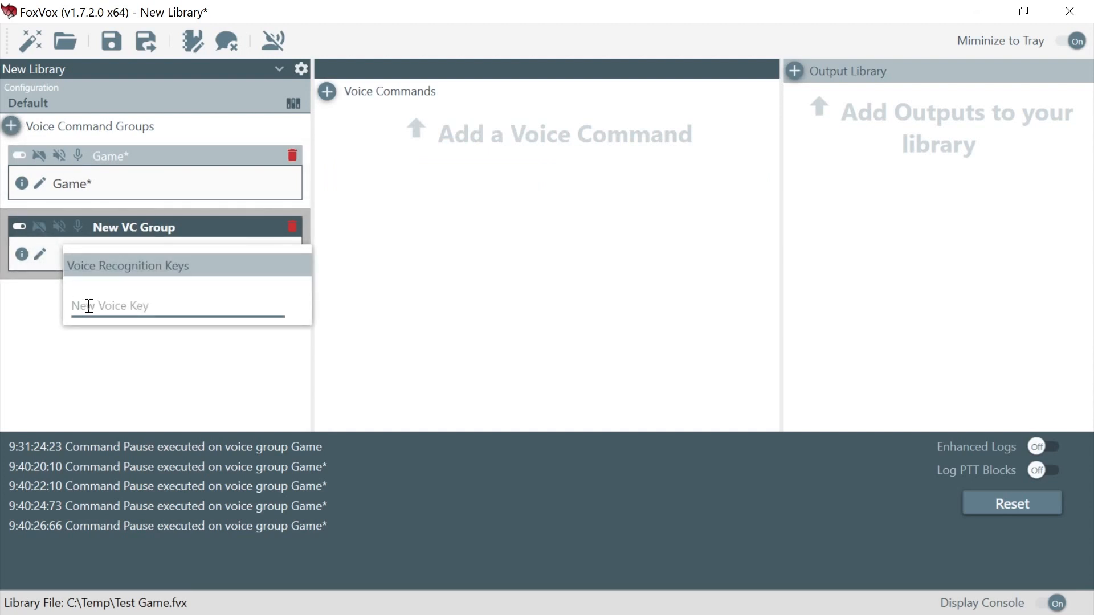
type("Request")
key("Return")
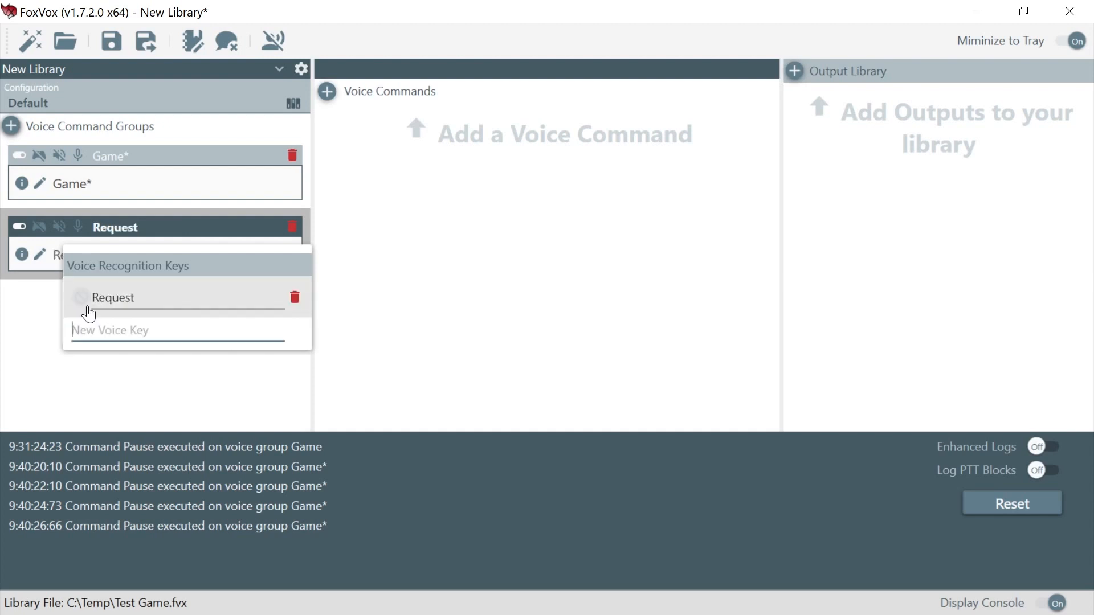
left_click(162, 372)
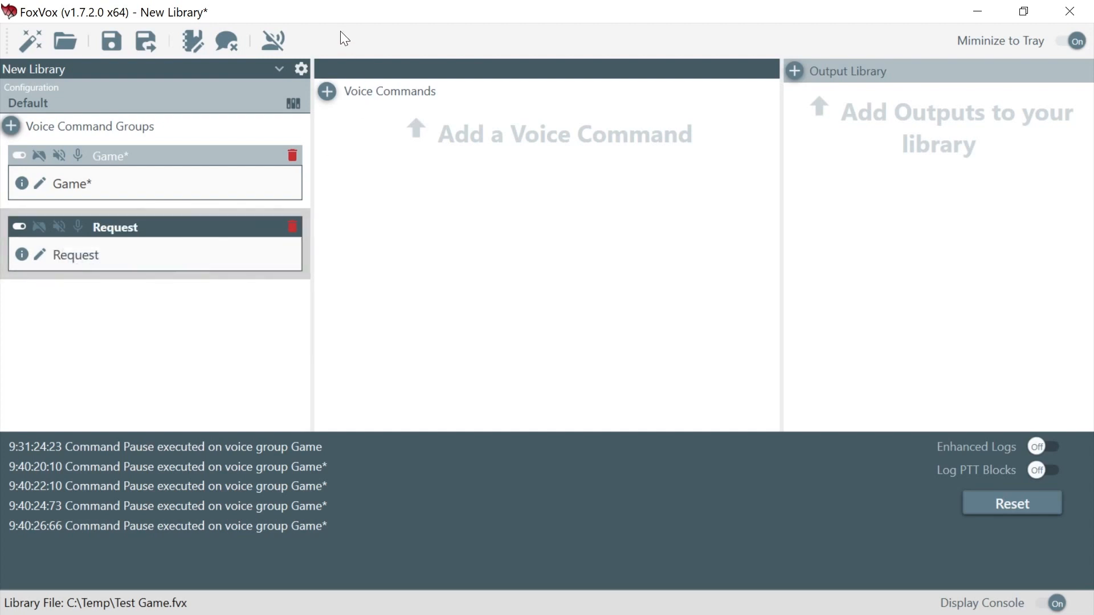
- Add a voice command named "Taxi" to the Request group
left_click(327, 91)
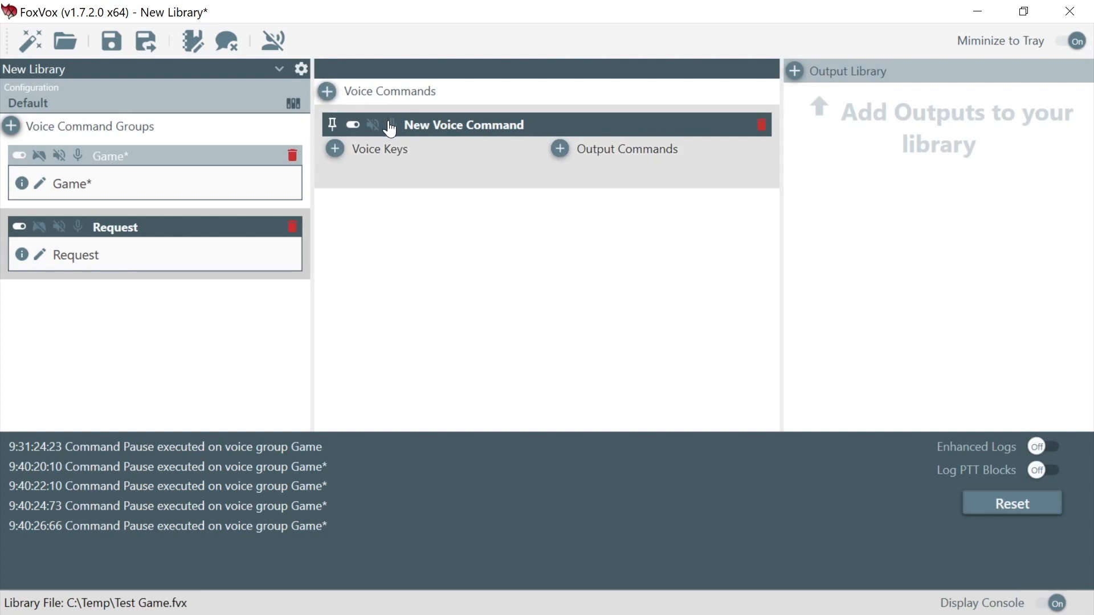
double_click(433, 124)
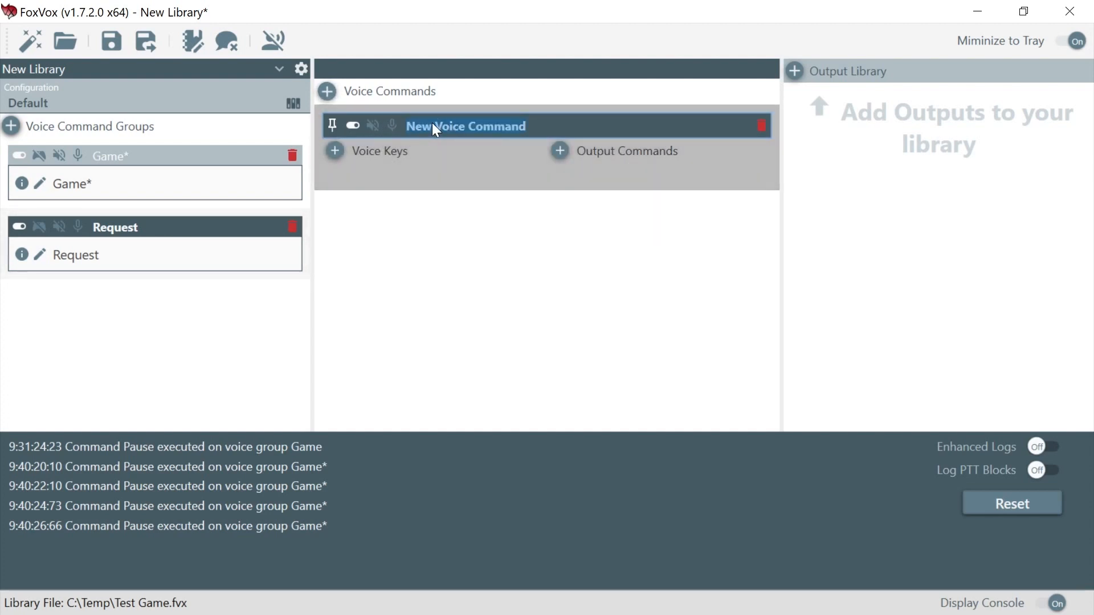
type("Taxi")
key("Return")
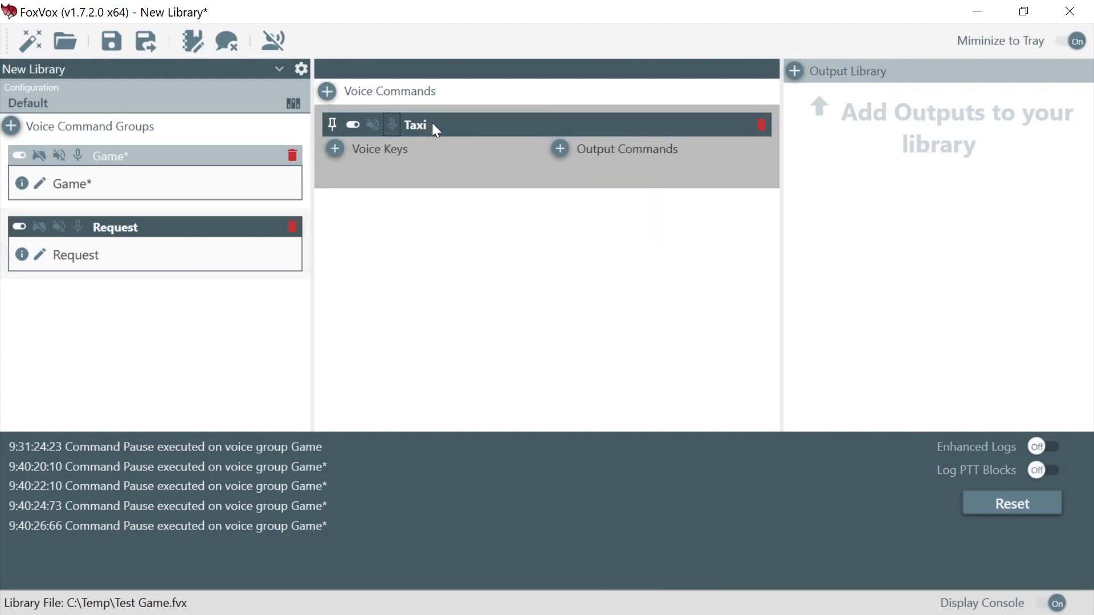
- Add a voice key with the recognition word "Taxi" to the Taxi command
left_click(340, 147)
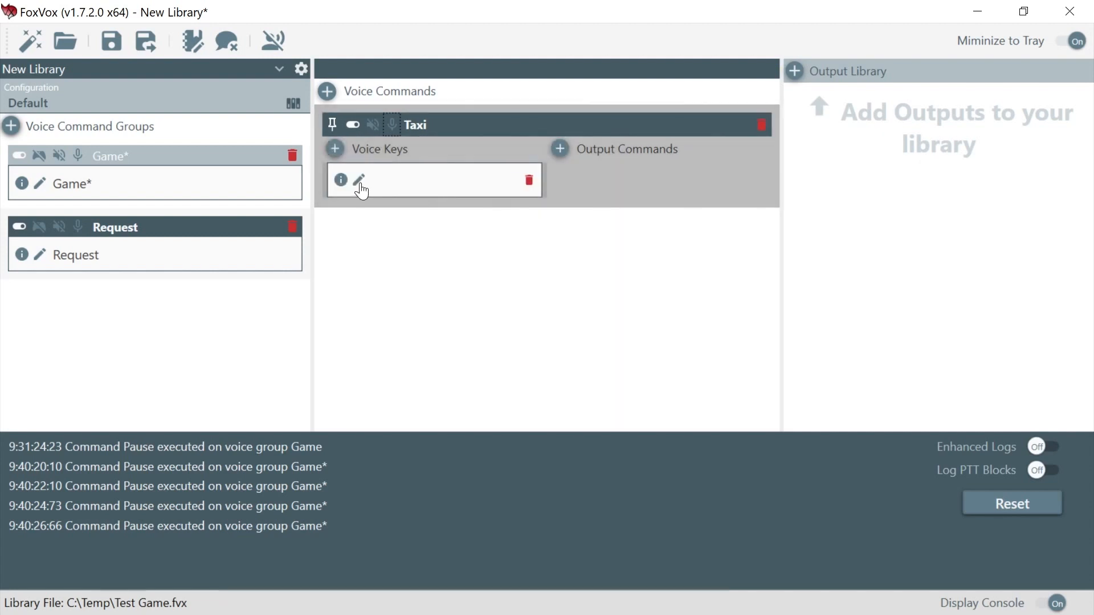
left_click(359, 181)
type("Taxi")
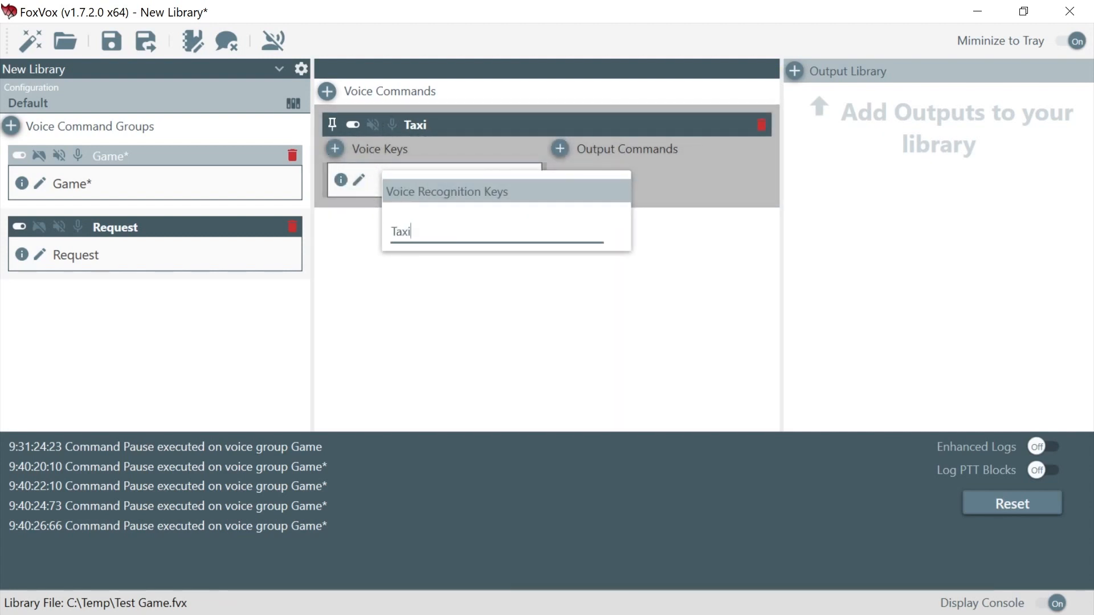
key("Return")
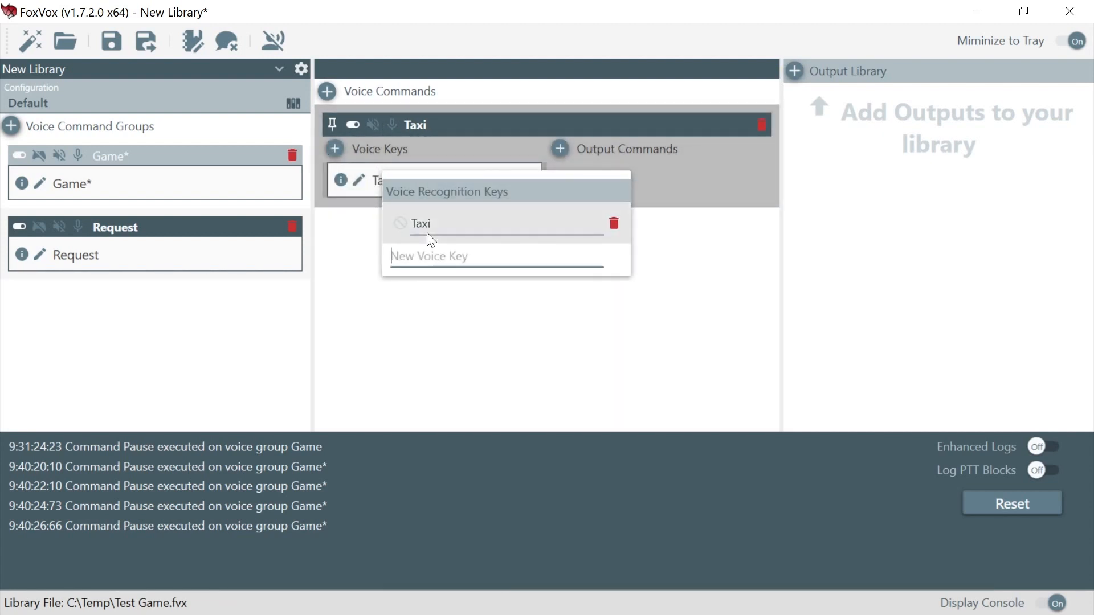
left_click(623, 339)
- Add an output command named "T Key" to the Taxi command, capturing the T keystroke
left_click(560, 150)
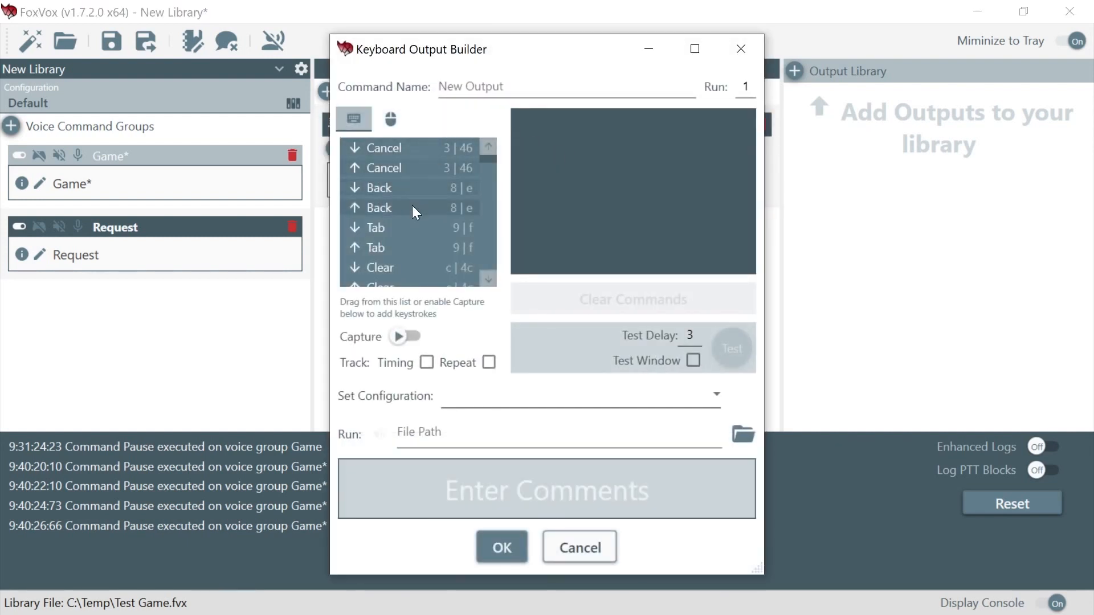
left_click(464, 88)
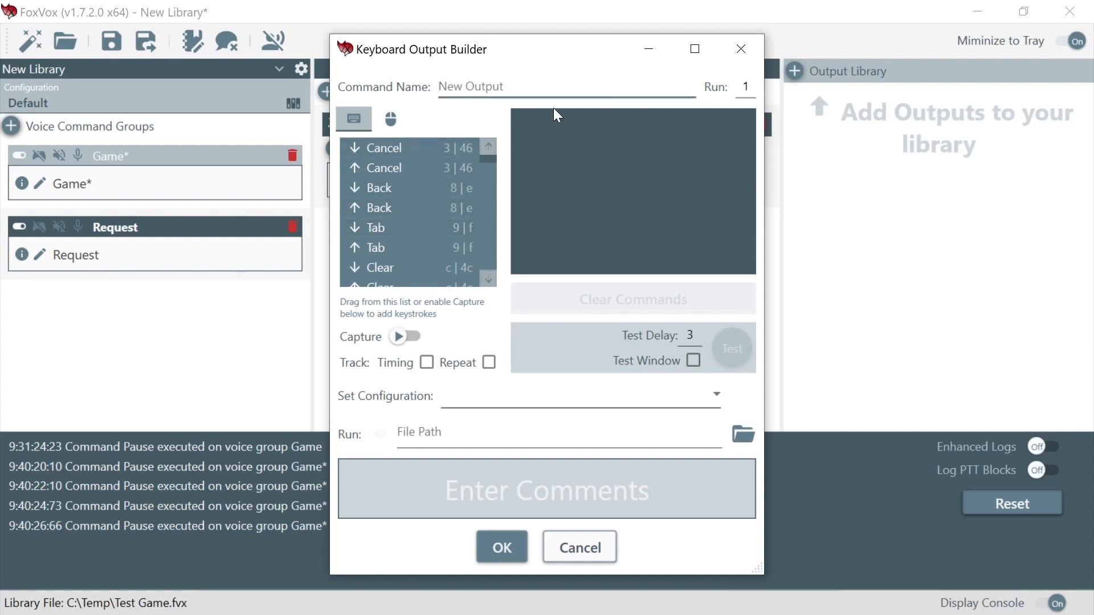
type("T Key")
key("Tab")
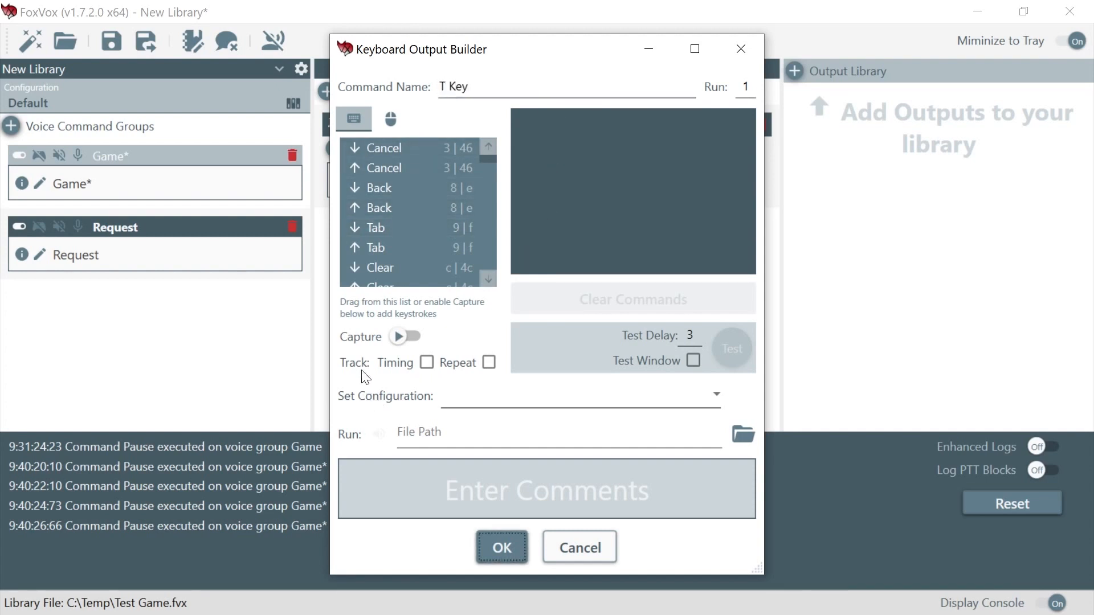
left_click(401, 335)
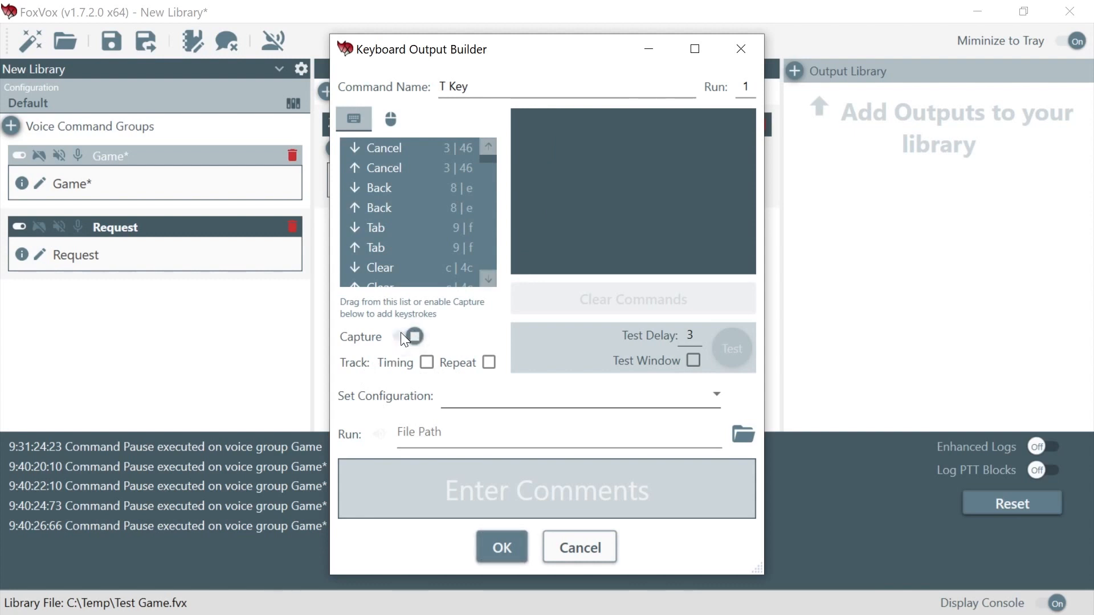
key("t")
left_click(503, 548)
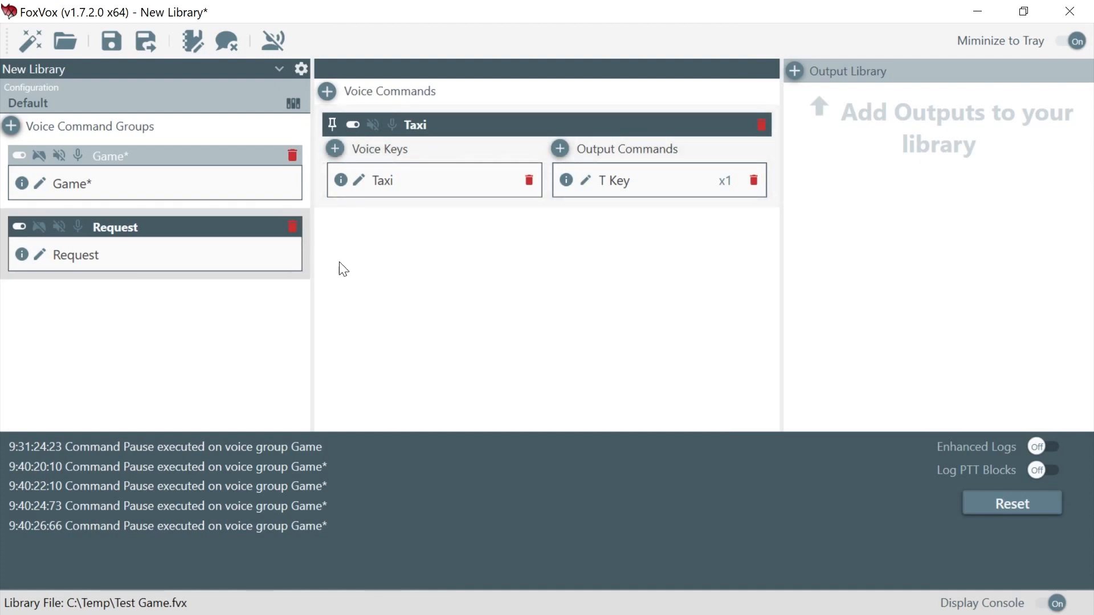
- Duplicate the Taxi command within the Request group and expand the copy
right_click(473, 150)
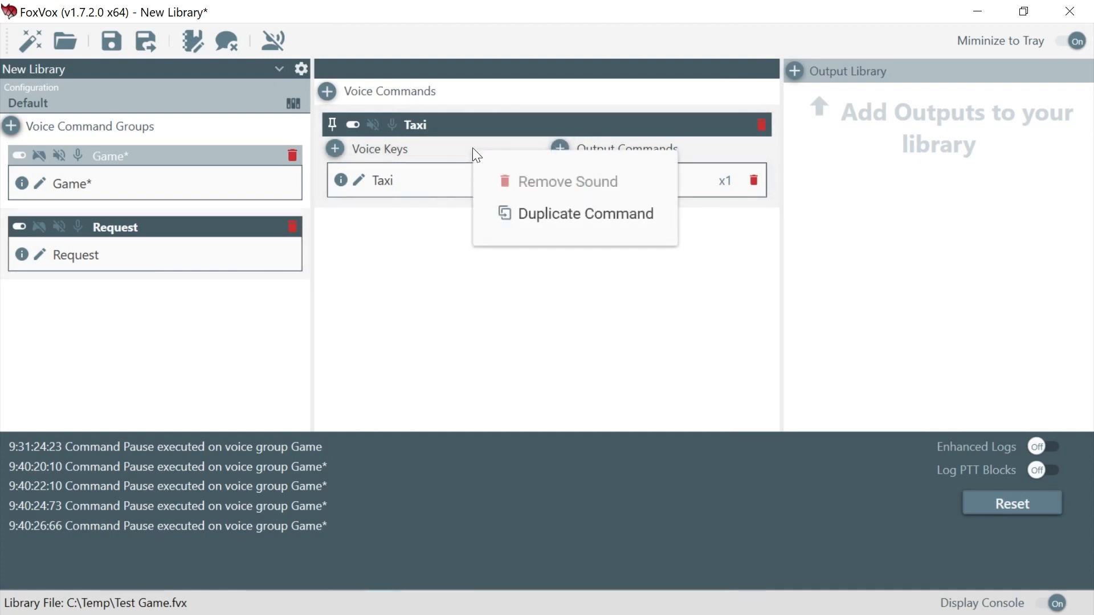
left_click(553, 214)
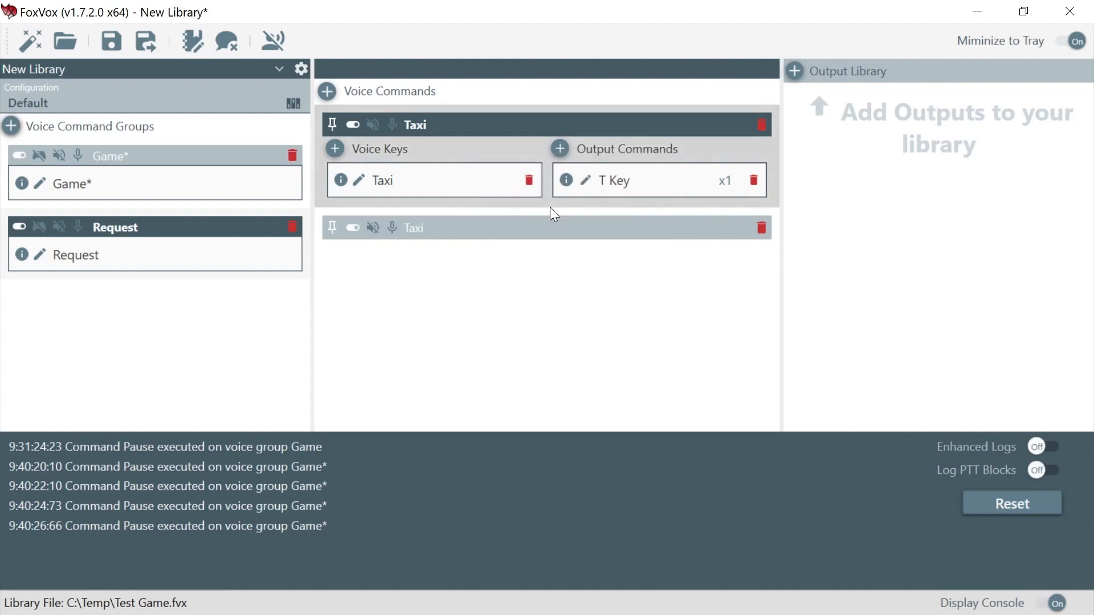
left_click(331, 230)
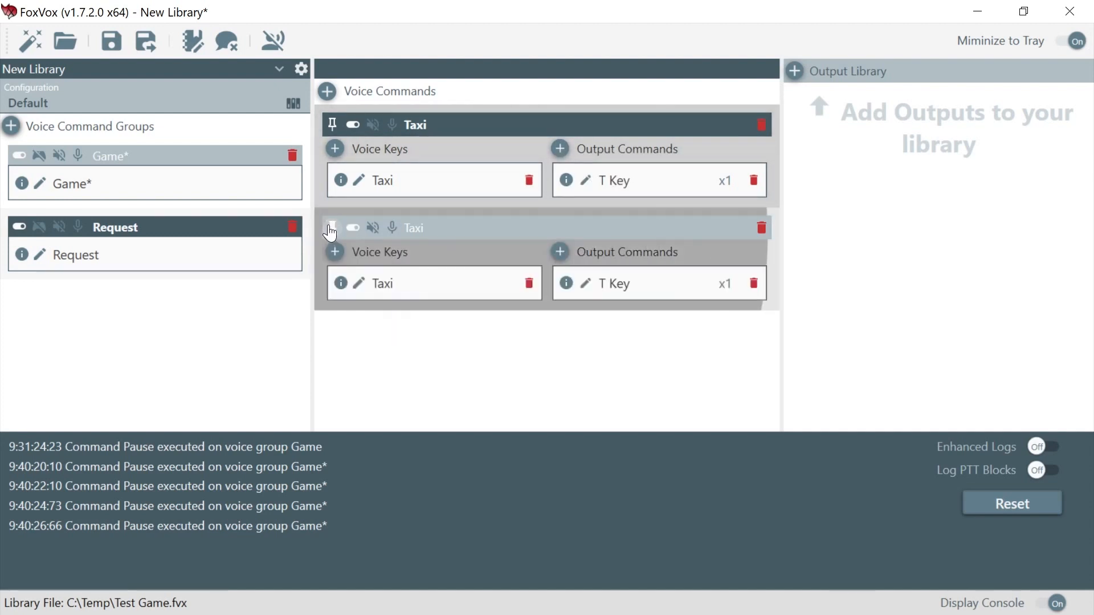
- Add "Back" as an alternative recognition word to the duplicated Taxi command's voice key
left_click(359, 283)
left_click(445, 358)
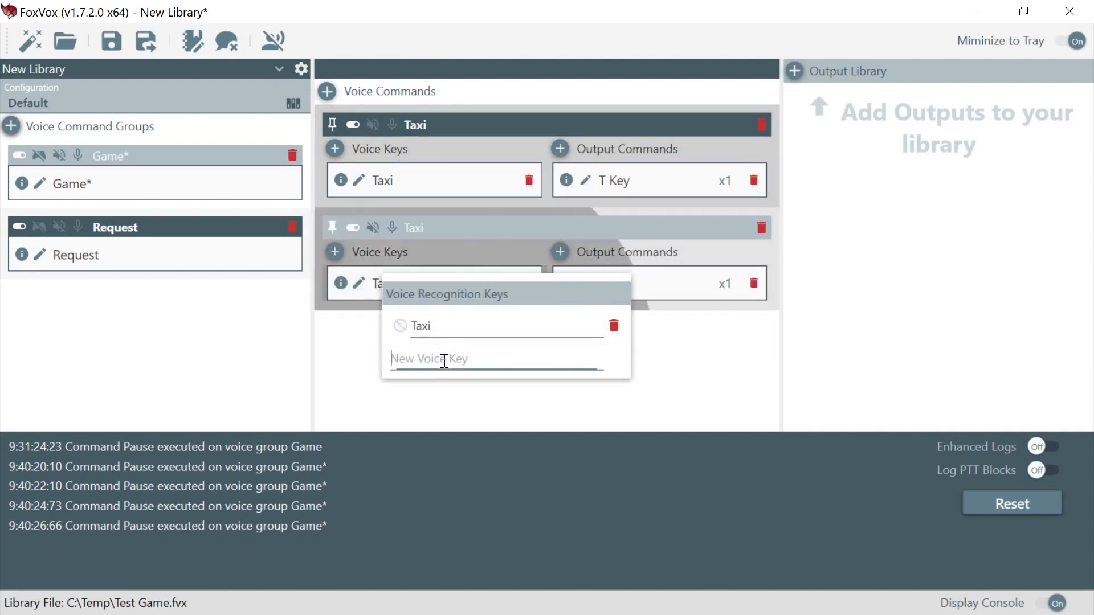
type("Back")
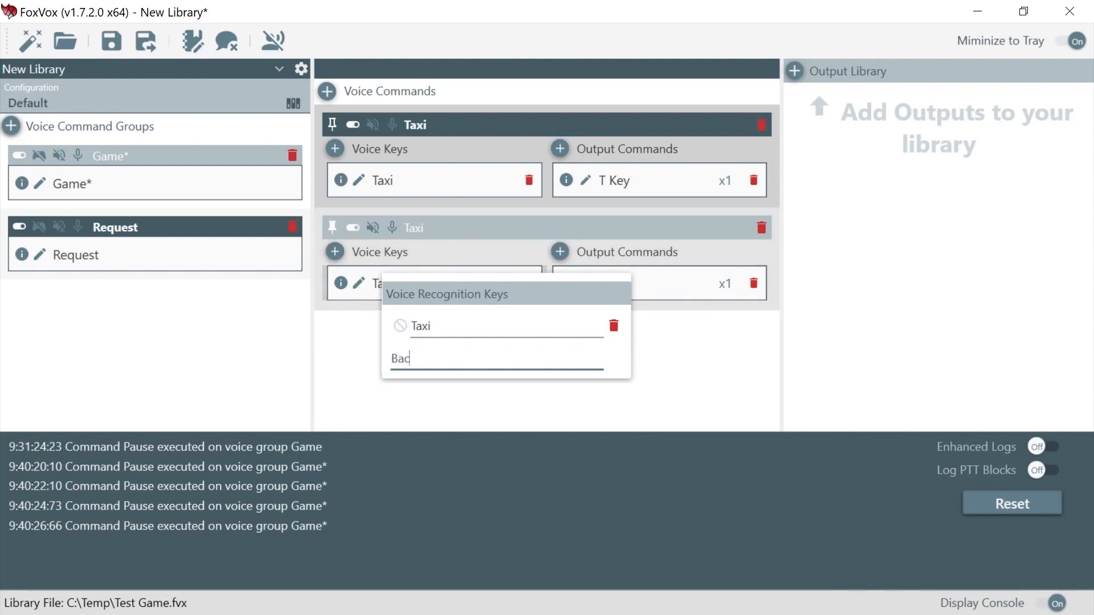
key("Return")
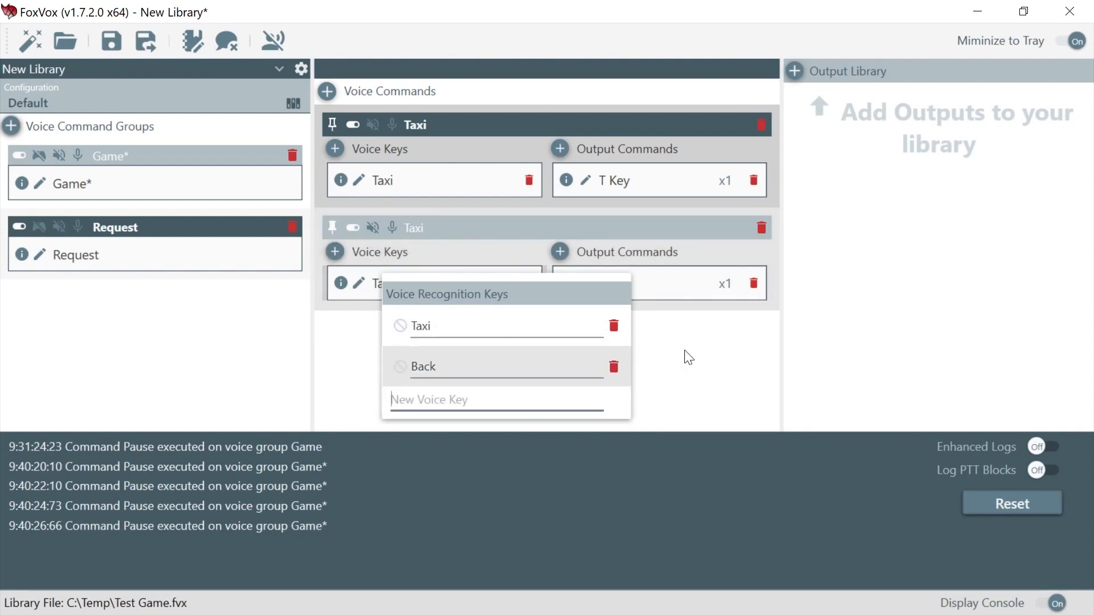
left_click(704, 367)
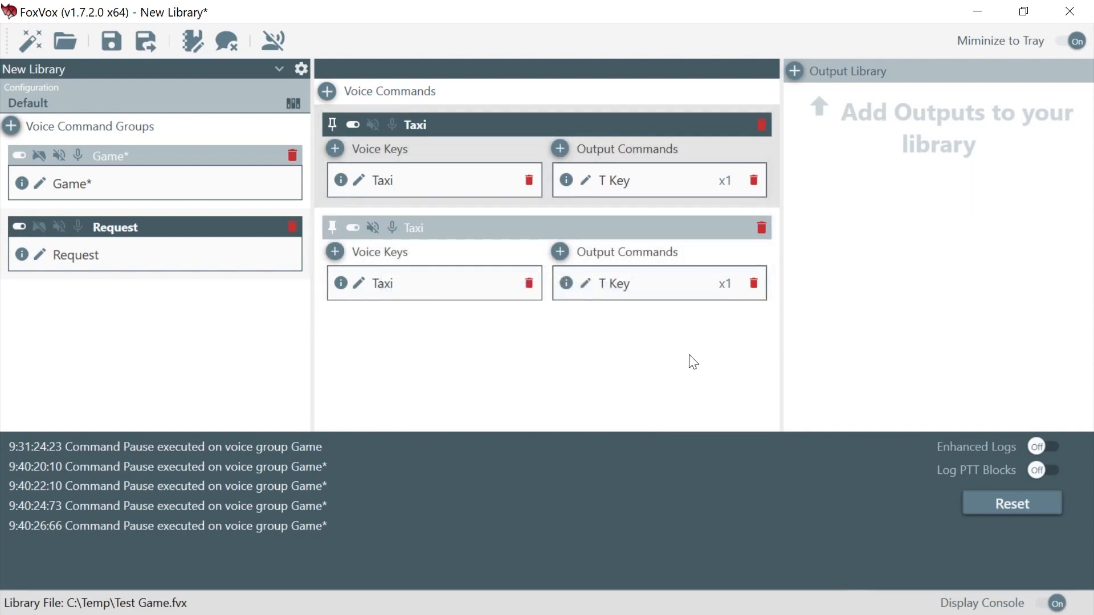
- Clear the keystrokes in the duplicated command's output and capture the B key in their place
left_click(585, 284)
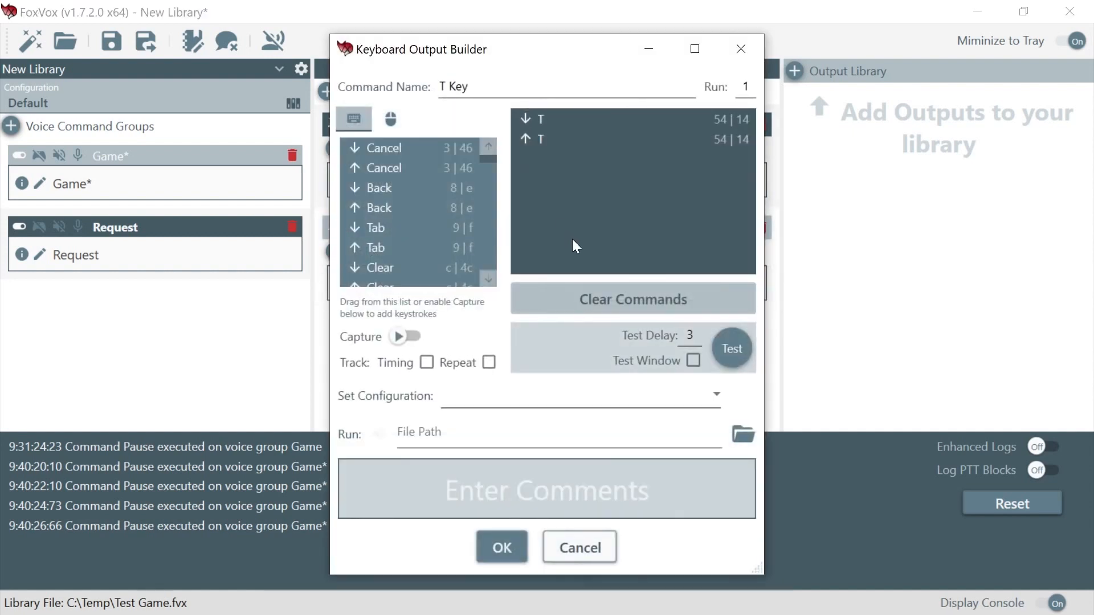
left_click(593, 300)
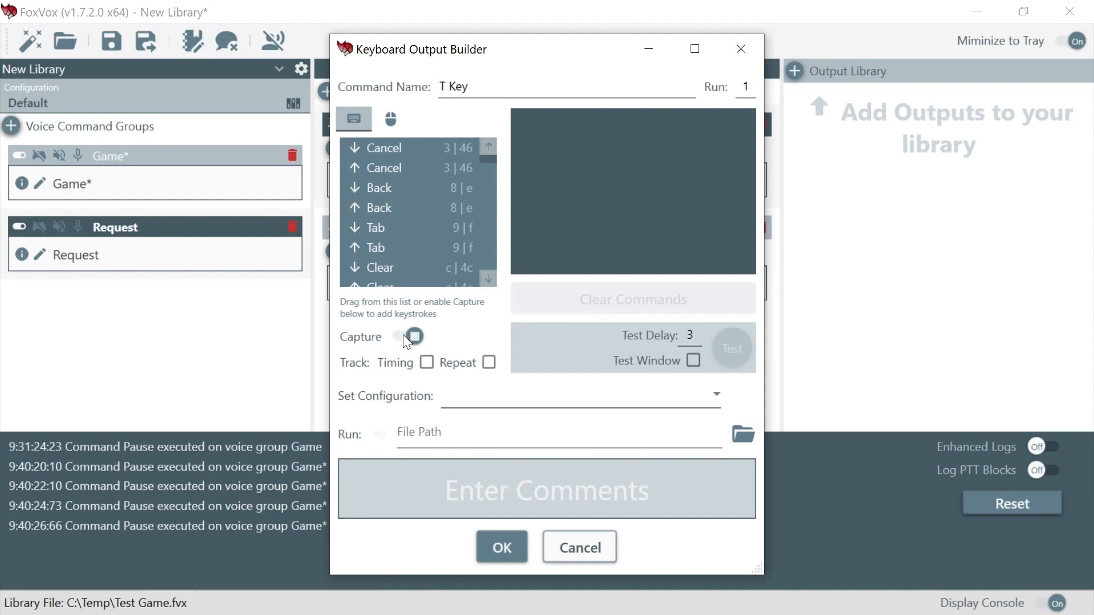
key("b")
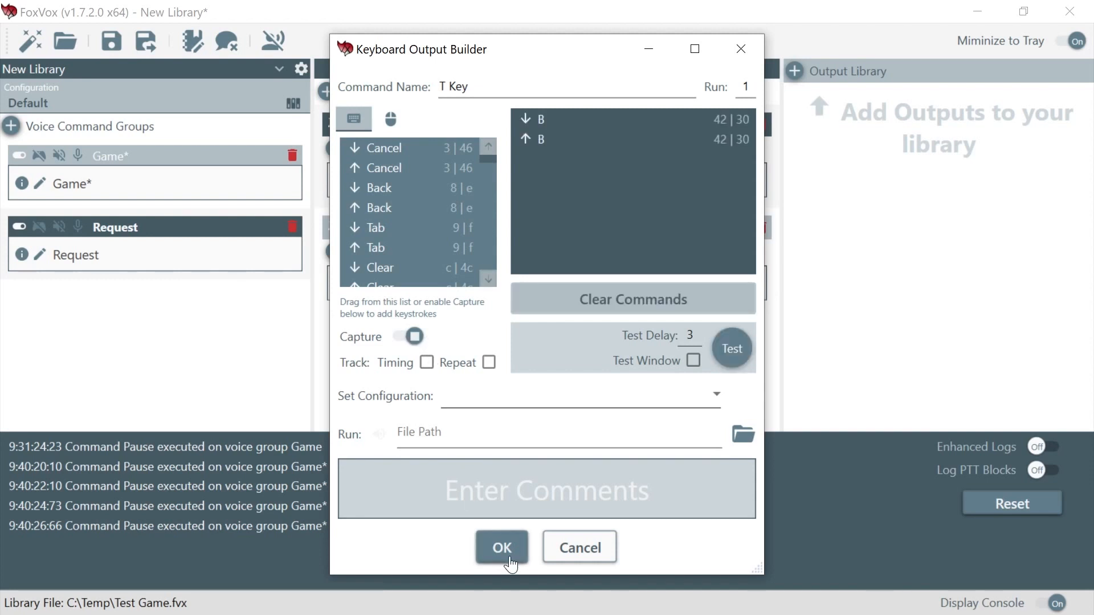
left_click(502, 549)
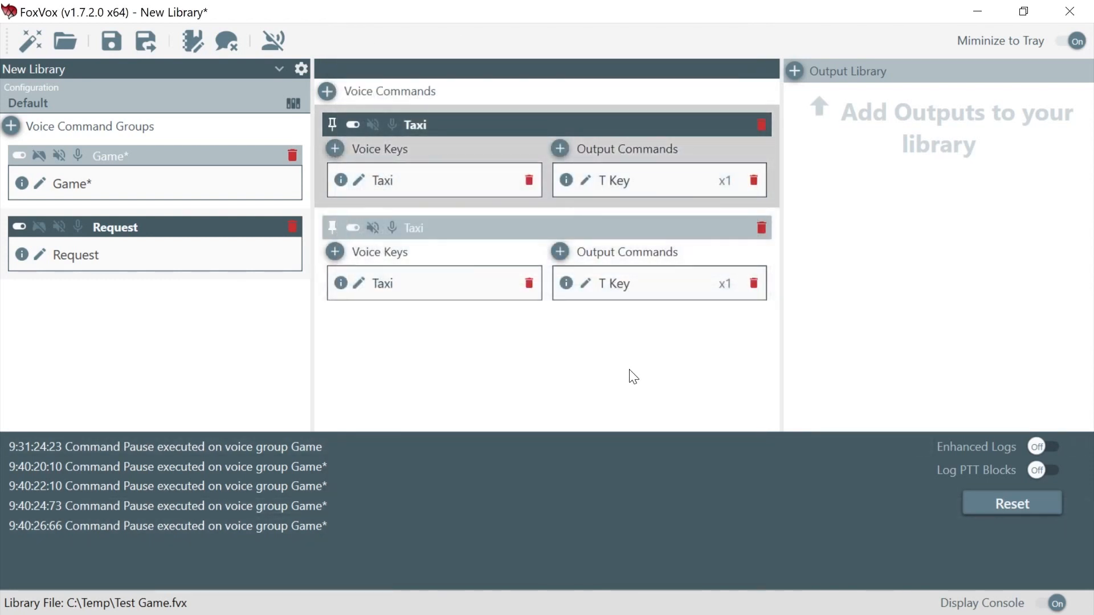
- Rename the duplicated Taxi command's output command to "B Key"
left_click(586, 283)
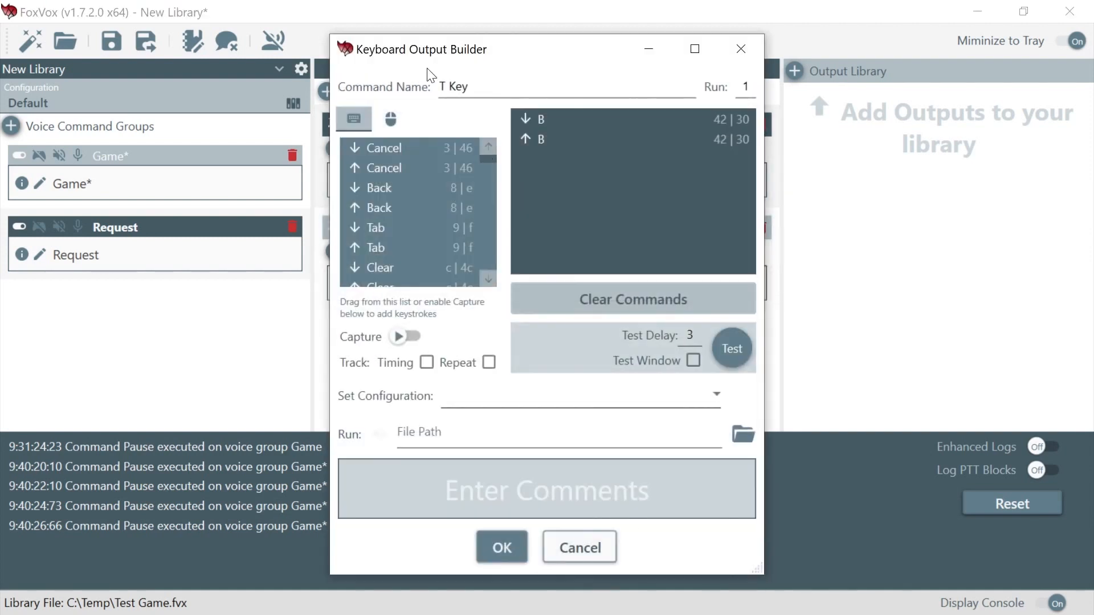
left_click(442, 86)
type("B key")
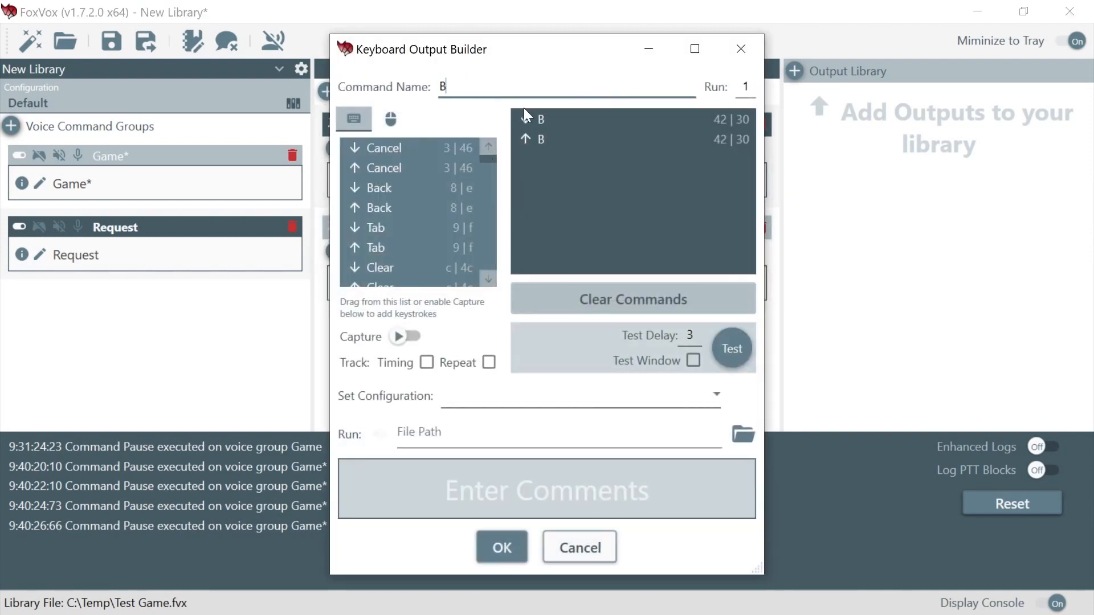
key("BackSpace")
key("BackSpace")
key("BackSpace")
type("Key")
key("Tab")
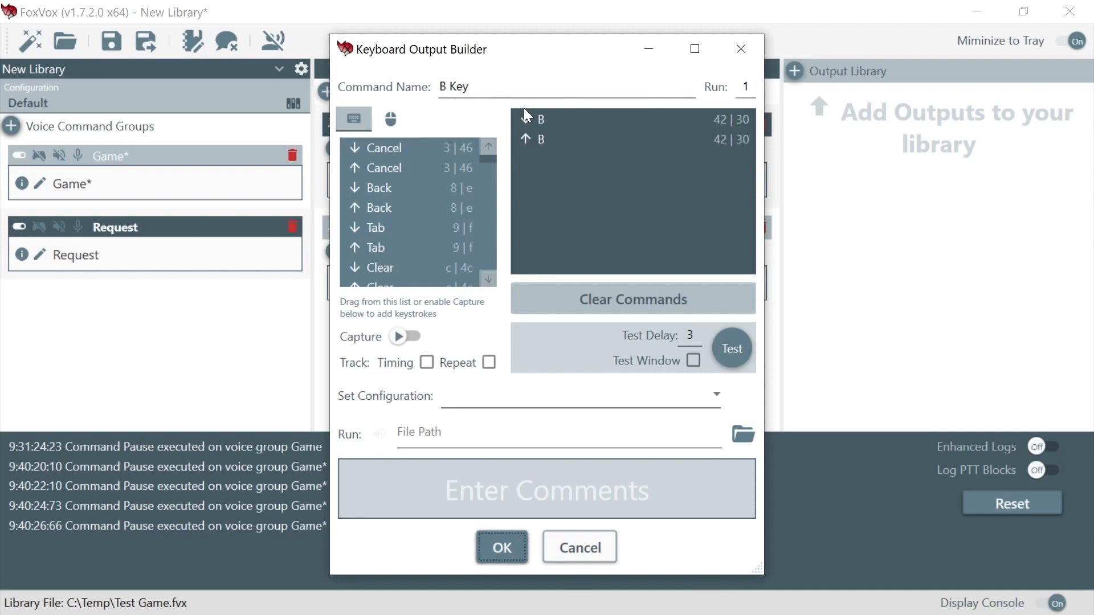
left_click(500, 548)
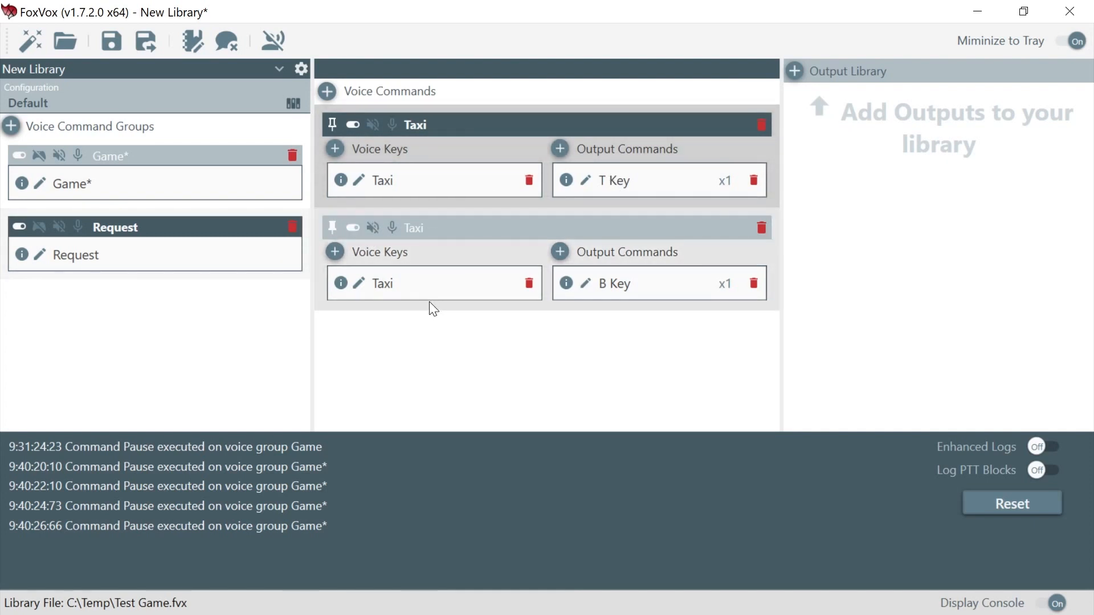
- Rename the duplicated Taxi command to "Taxi Back" and expand the original Taxi command alongside it
left_click(443, 228)
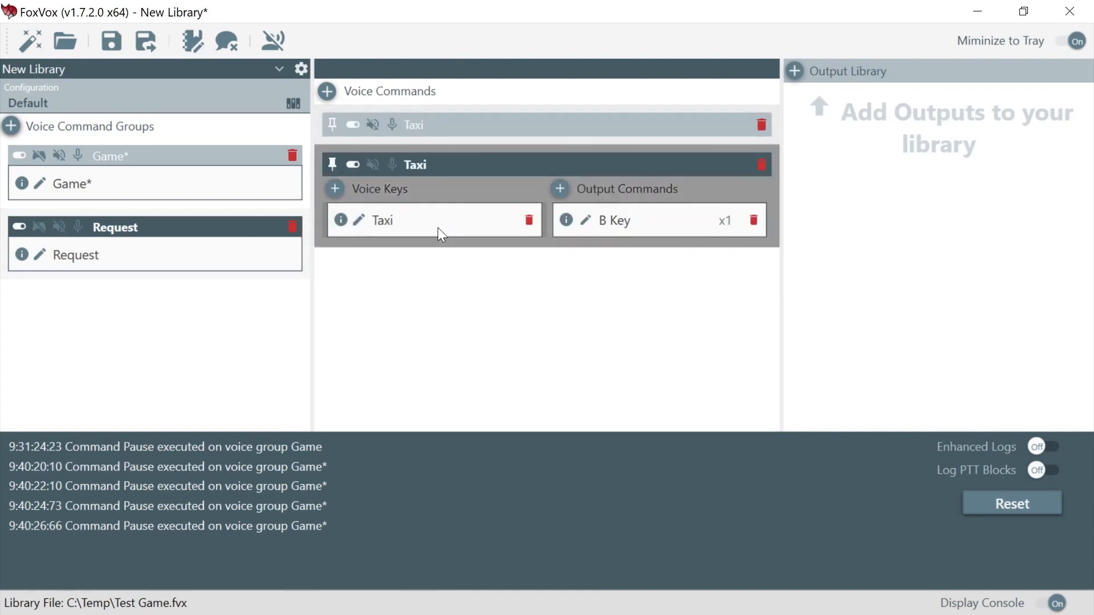
double_click(429, 164)
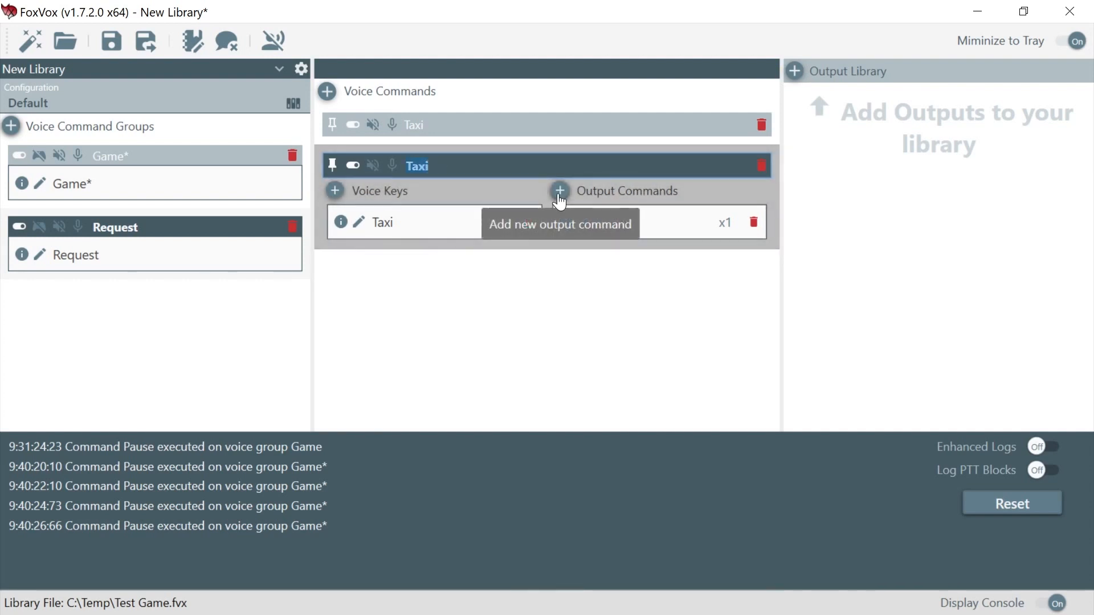
key("Right")
type("Back")
key("Return")
left_click(327, 124)
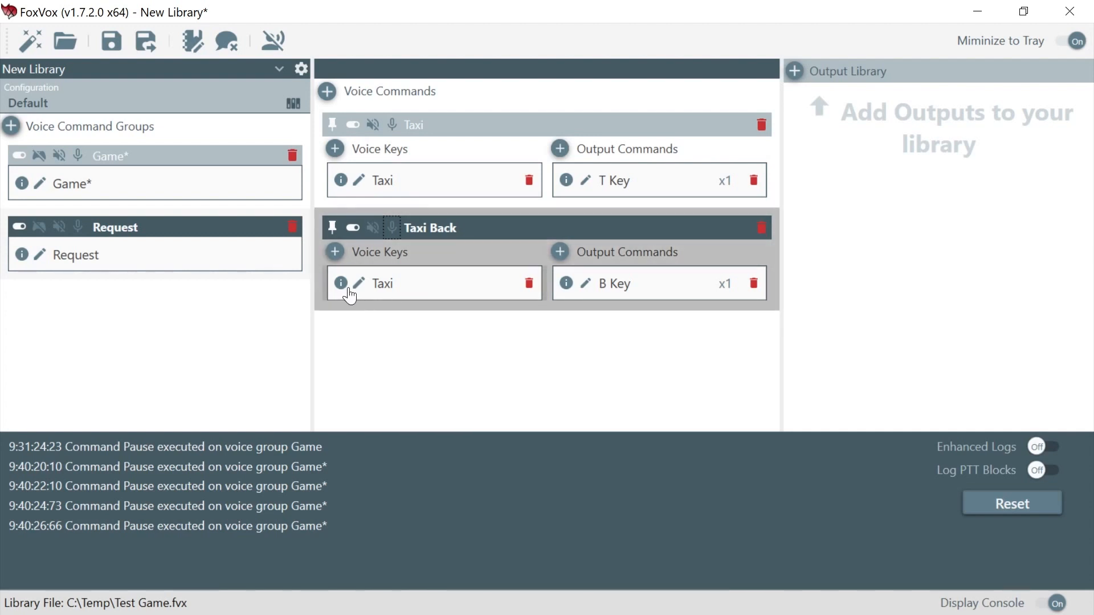
- Test the spoken Taxi commands in a cleared Notepad document with voice recognition running, and stop recognition when done
mouse_move(342, 284)
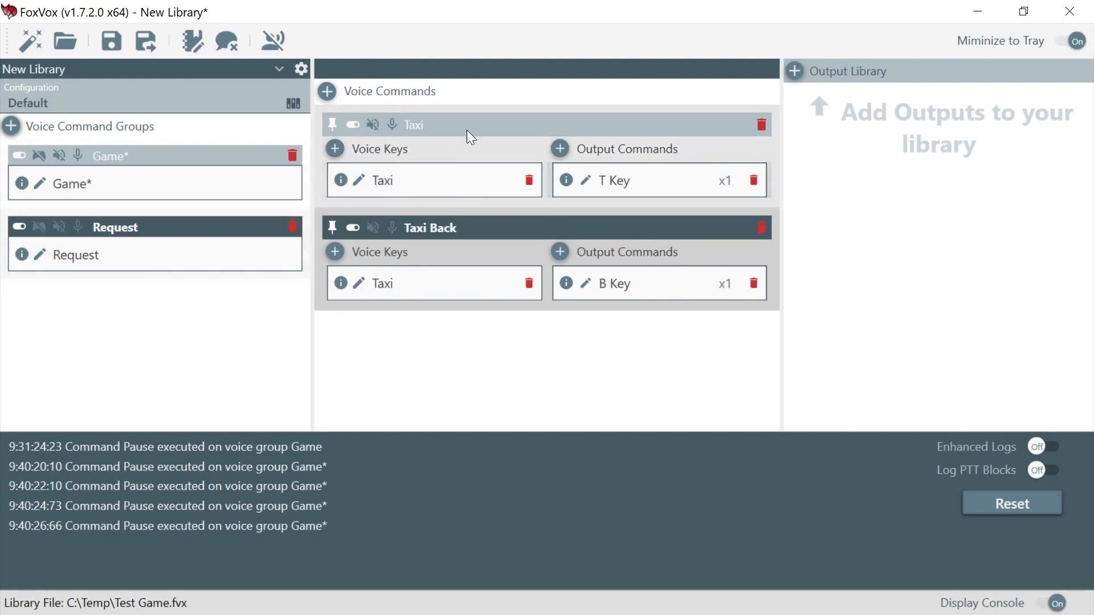
left_click(272, 43)
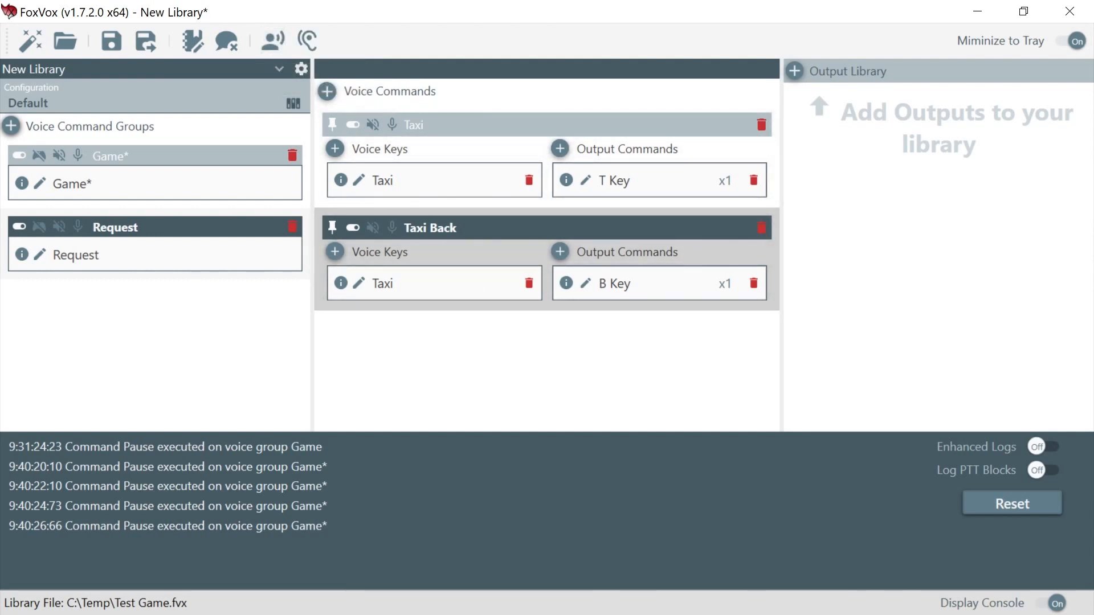
key("alt+Tab")
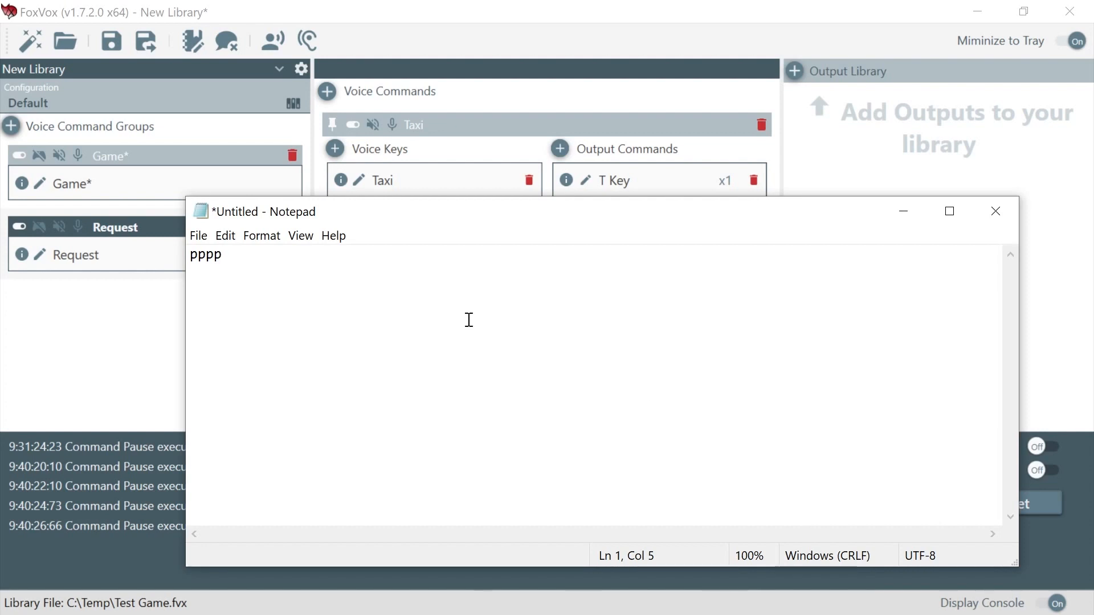
key("BackSpace")
key("BackSpace")
key("BackSpace")
key("BackSpace")
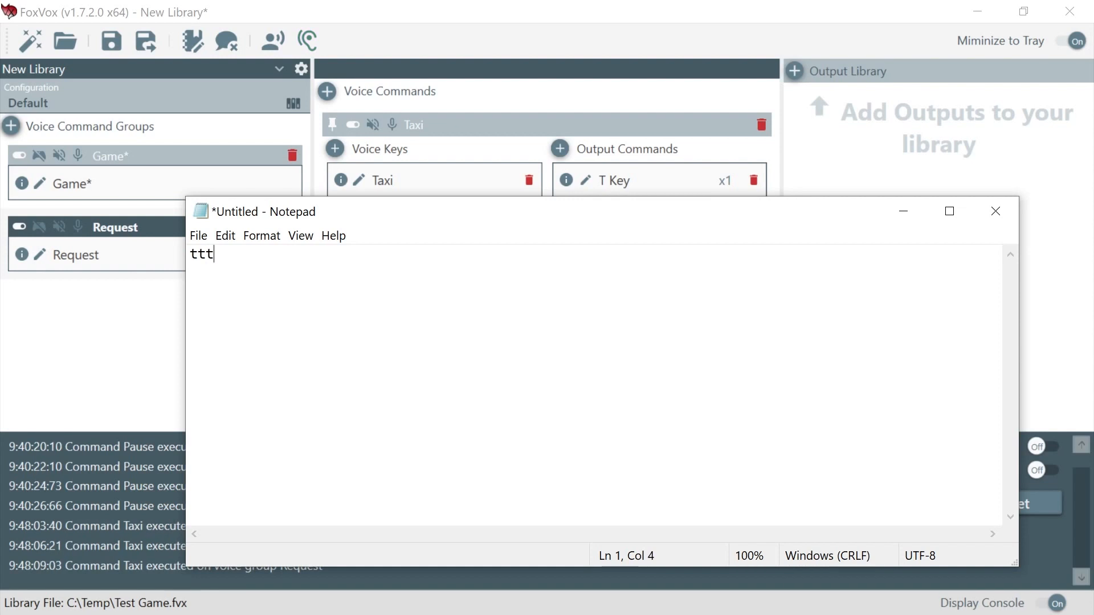
left_click(271, 38)
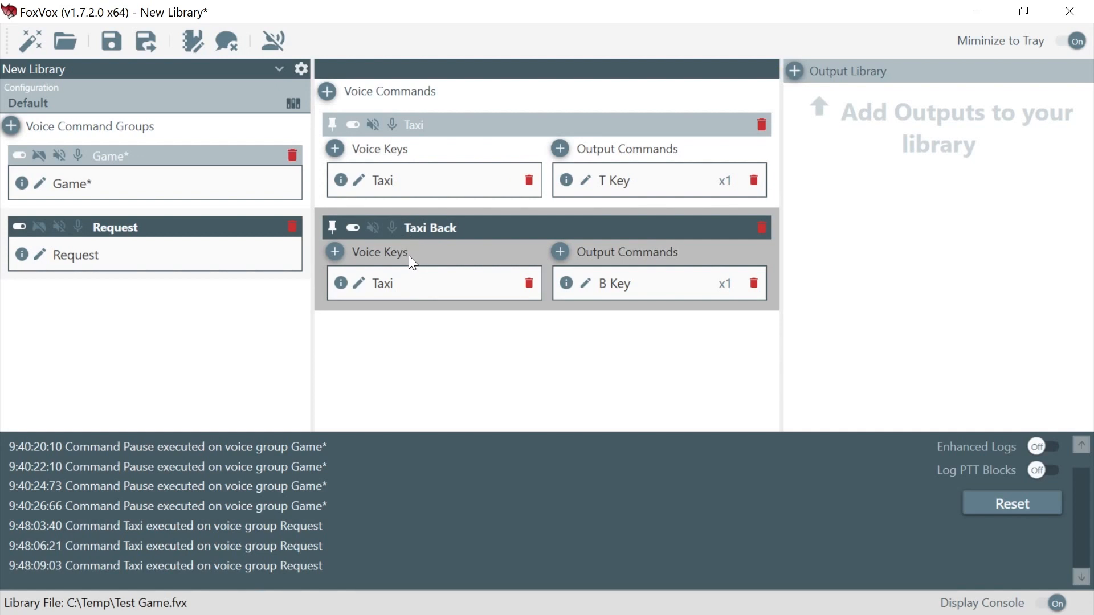
- Move the Taxi Back command above the Taxi command and check its voice key's recognition words
left_click_drag(492, 253, 487, 144)
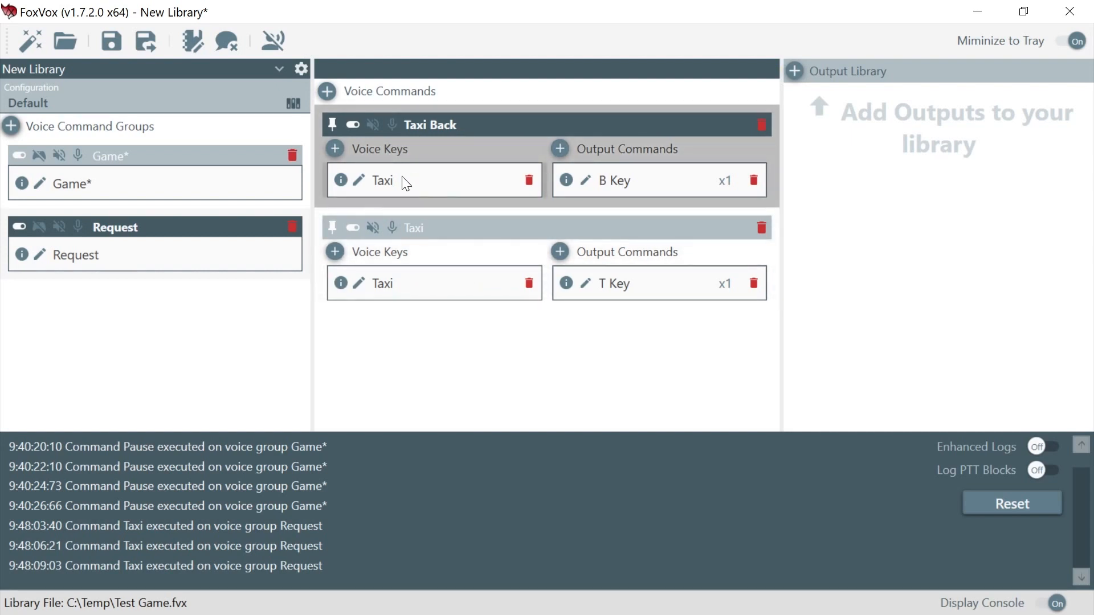
left_click(341, 181)
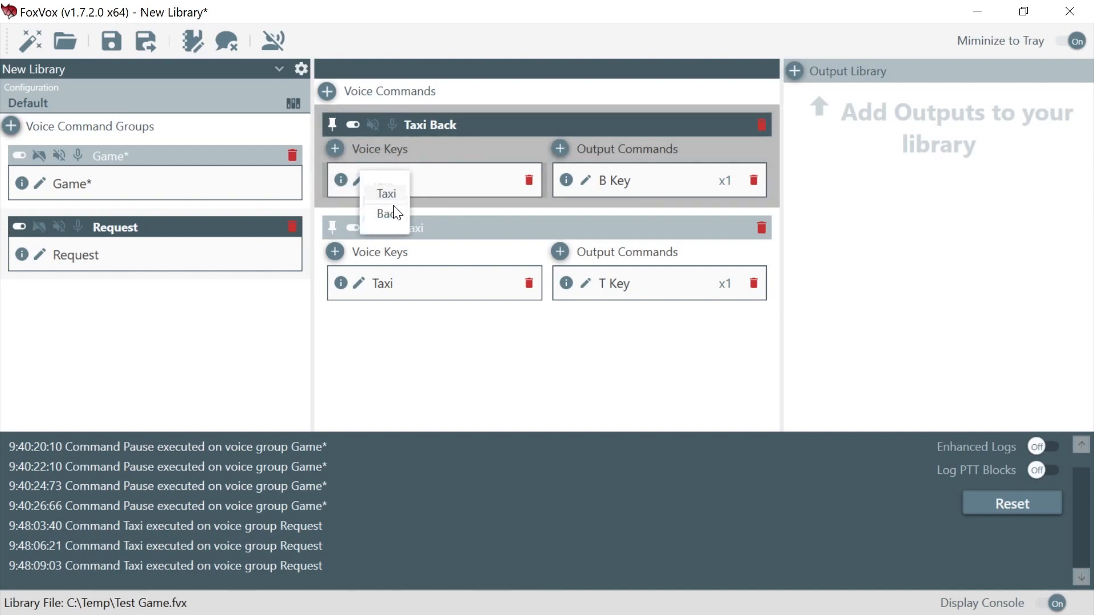
left_click(431, 194)
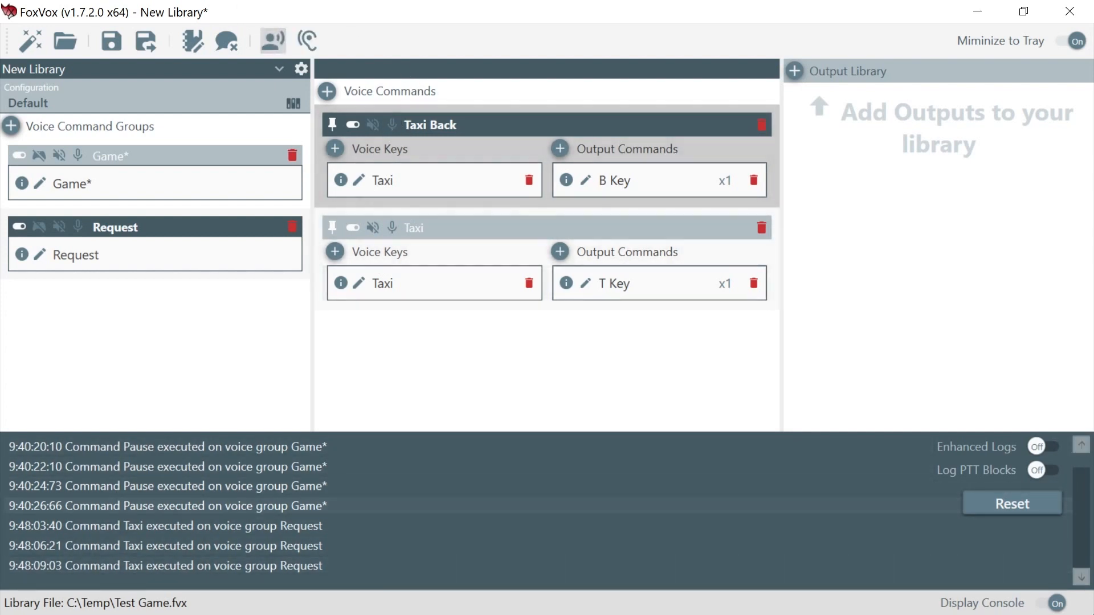
- Turn voice recognition on, clear the Notepad text to retest the commands in their new order, and turn recognition off
left_click(278, 34)
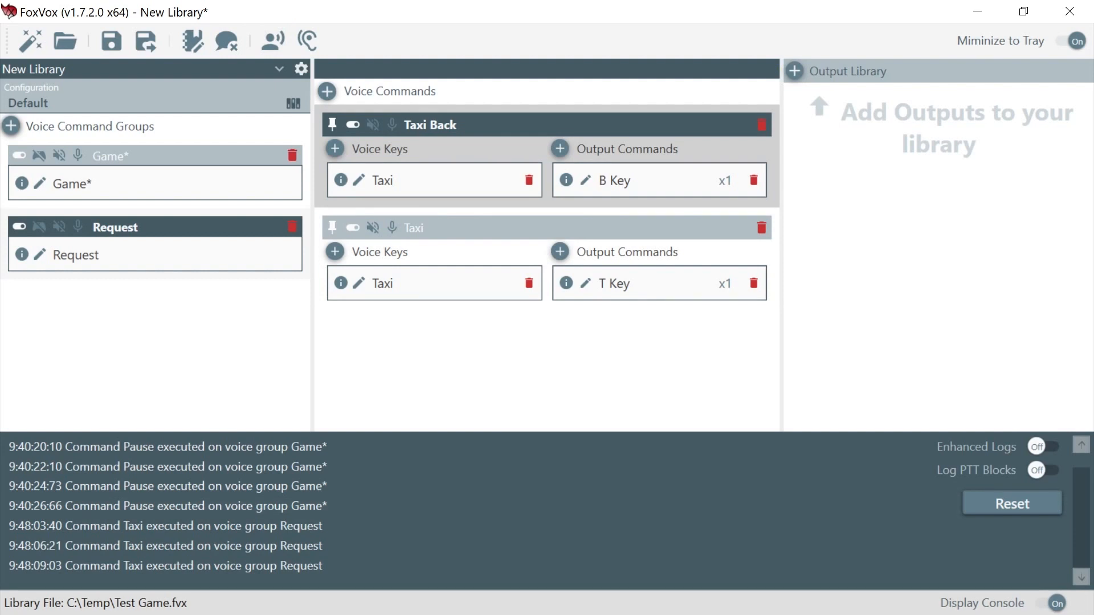
key("alt+Tab")
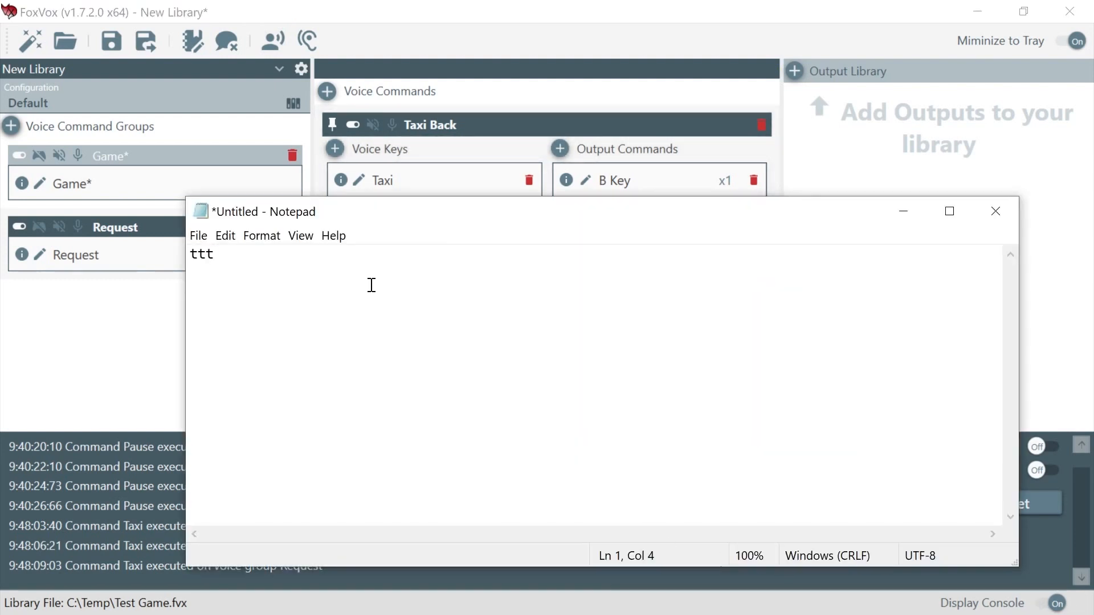
key("BackSpace")
key("BackSpace")
key("BackSpace")
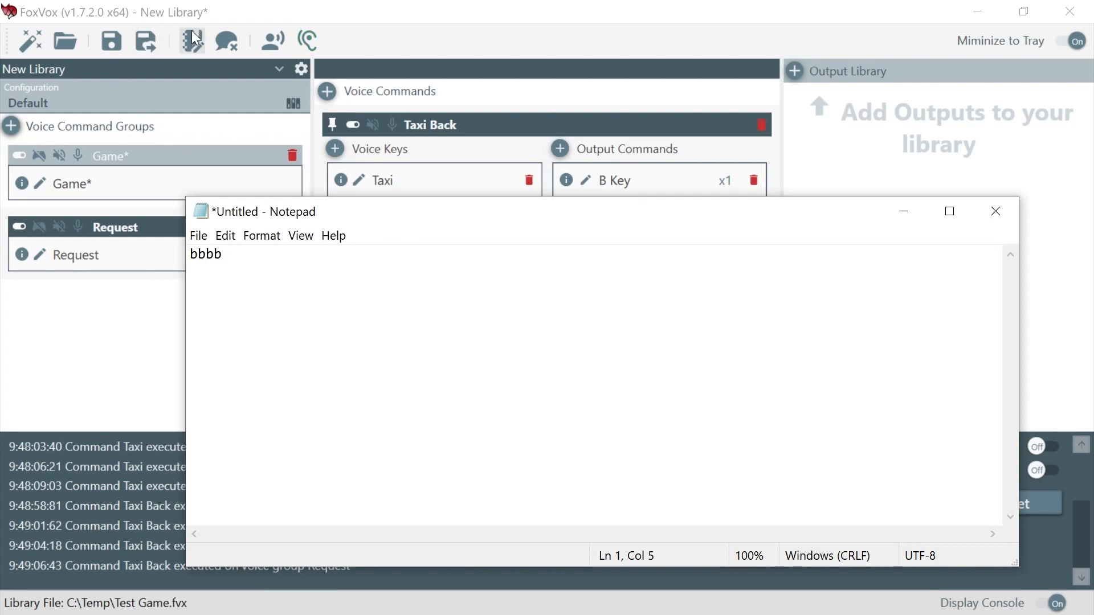
left_click(267, 38)
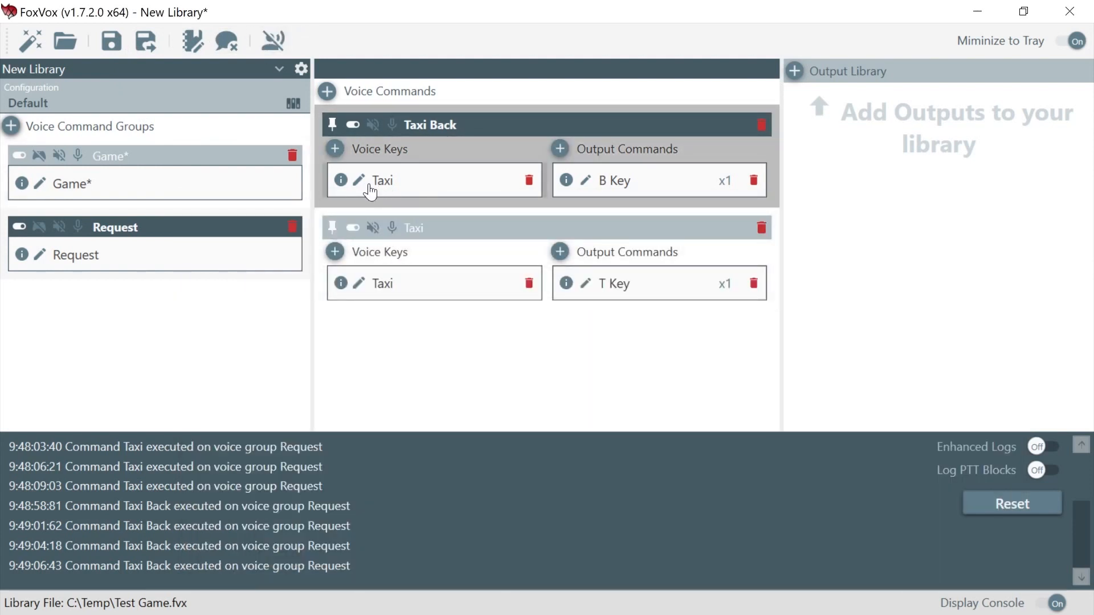
- Add a second voice key to the Taxi Back command with the recognition word "Back"
mouse_move(342, 182)
left_click(336, 149)
left_click(359, 219)
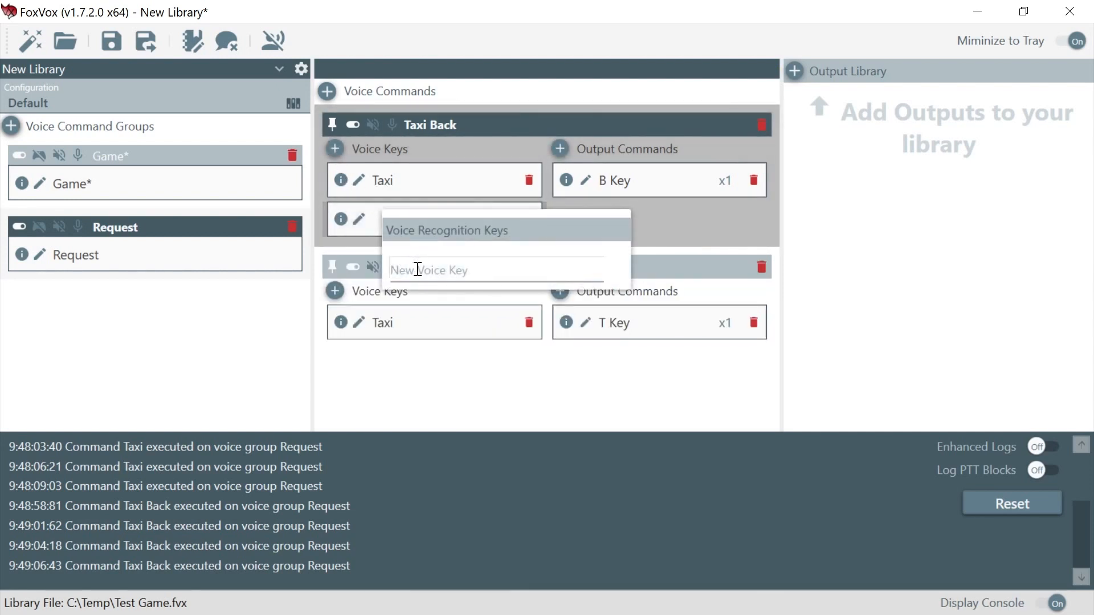
type("Back")
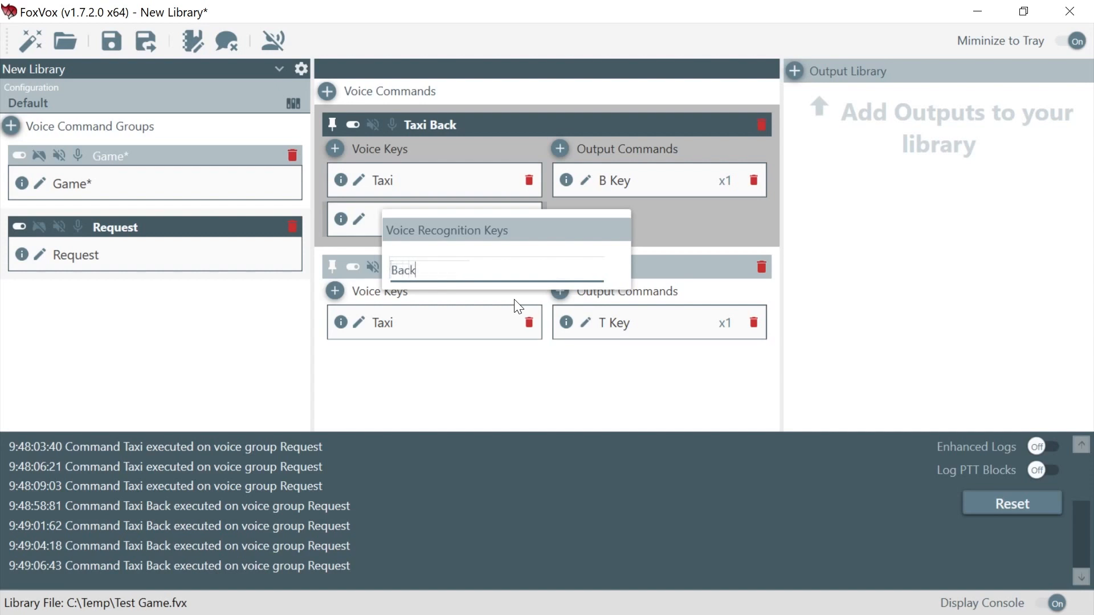
key("Return")
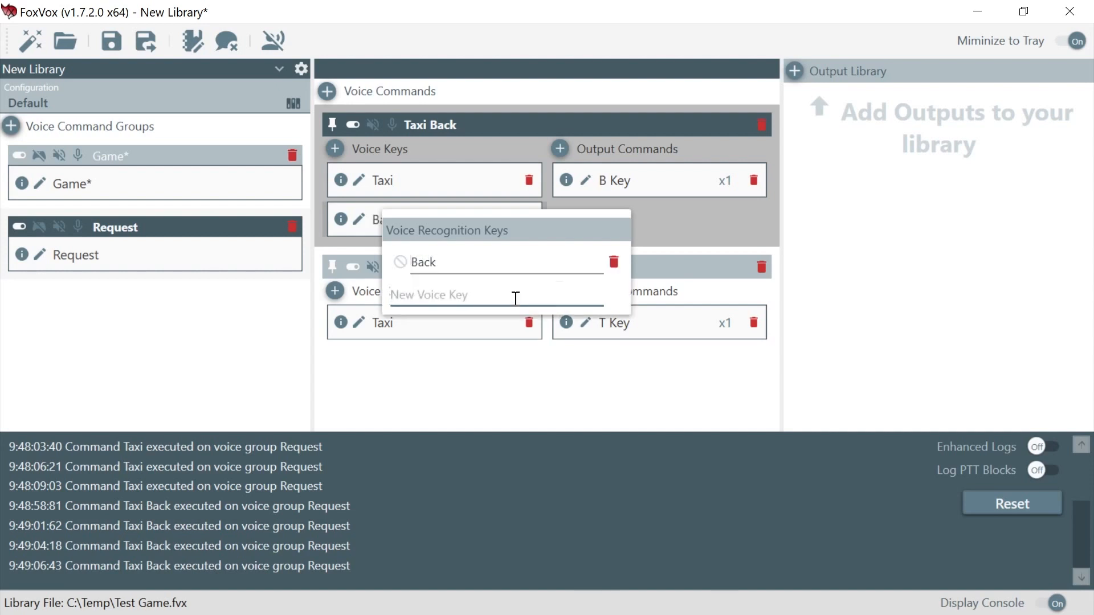
left_click(513, 383)
- Remove the alternative word "Back" from the Taxi Back command's first voice key and check its remaining words
left_click(351, 181)
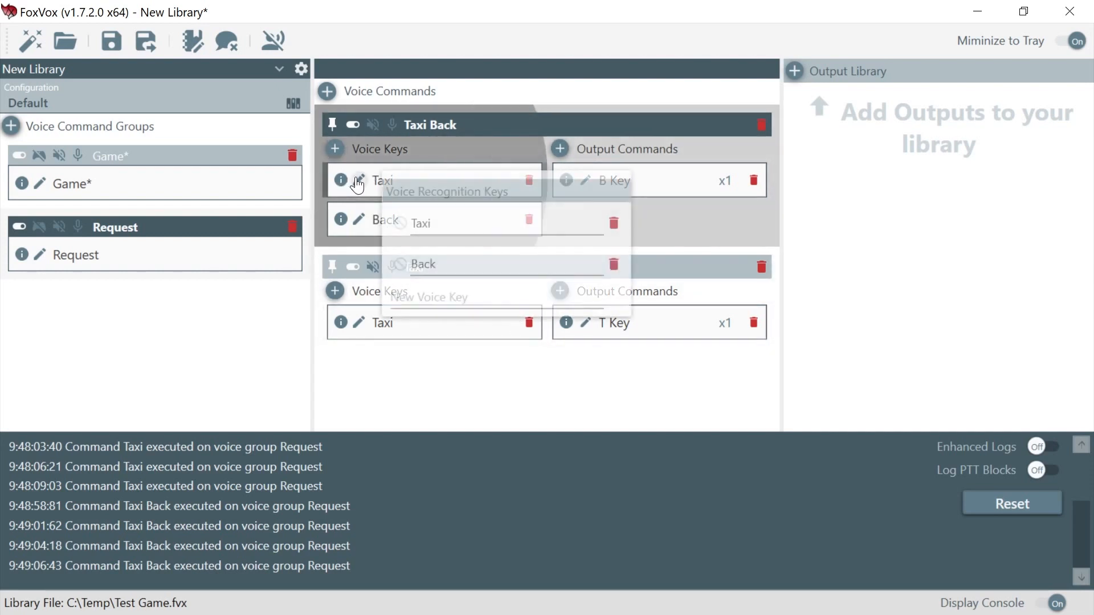
left_click(613, 262)
left_click(584, 384)
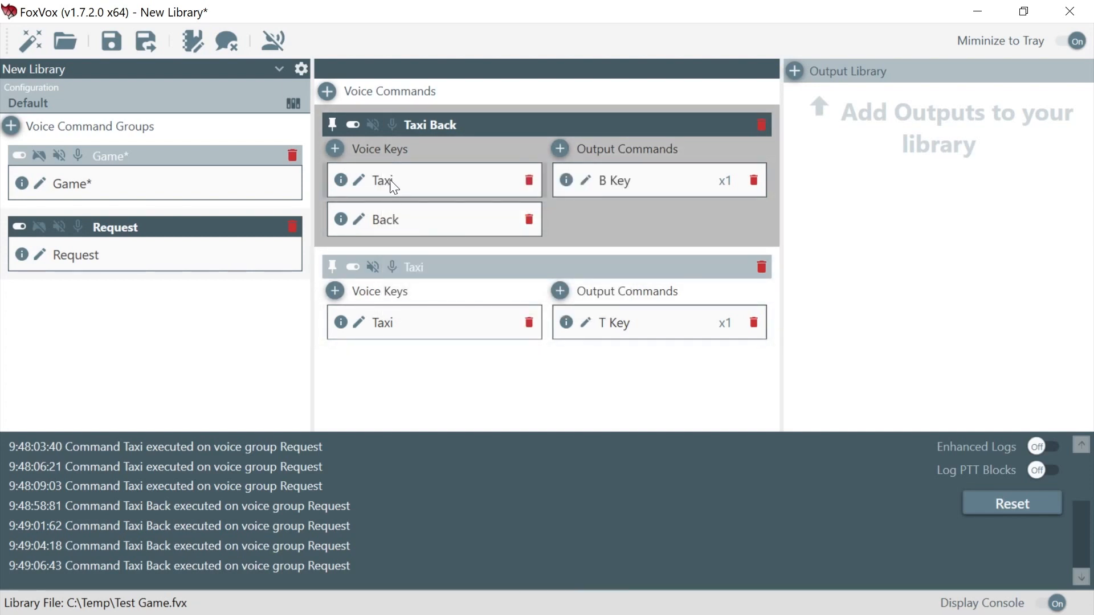
left_click_drag(342, 183, 430, 214)
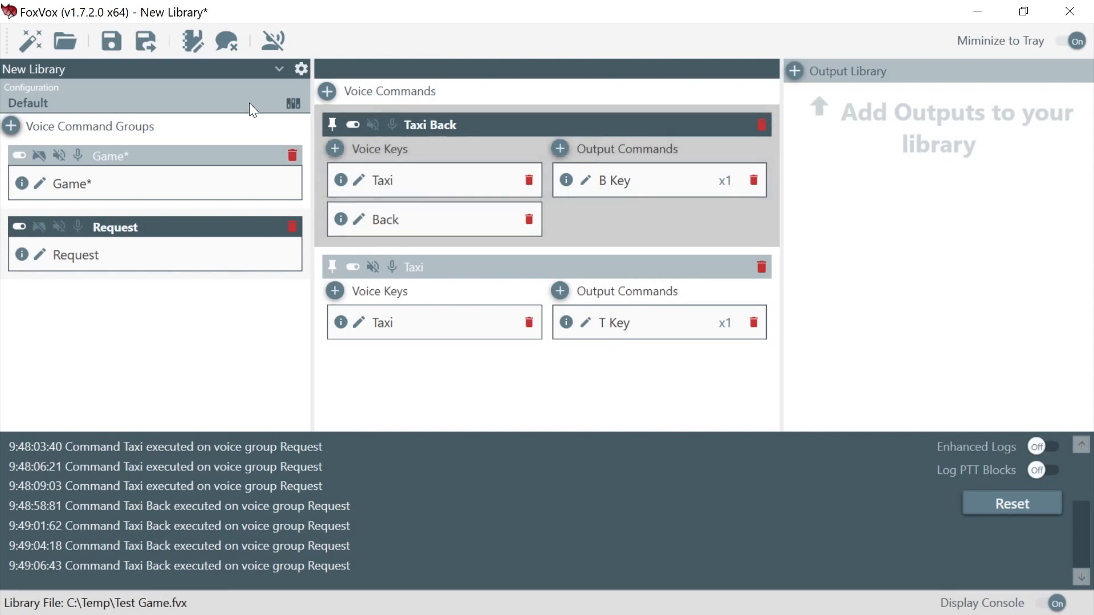
- Save the library and test Taxi and Taxi Back by producing "tbtb" in a cleared Notepad document with voice recognition running
left_click(114, 43)
key("alt+Tab")
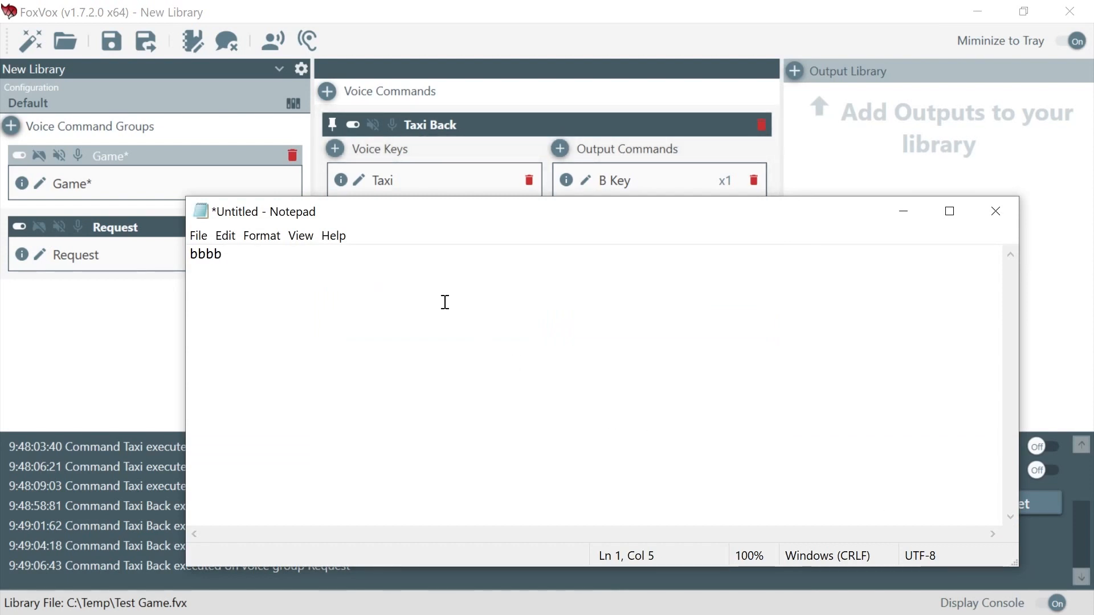
key("BackSpace")
key("BackSpace")
key("BackSpace")
key("BackSpace")
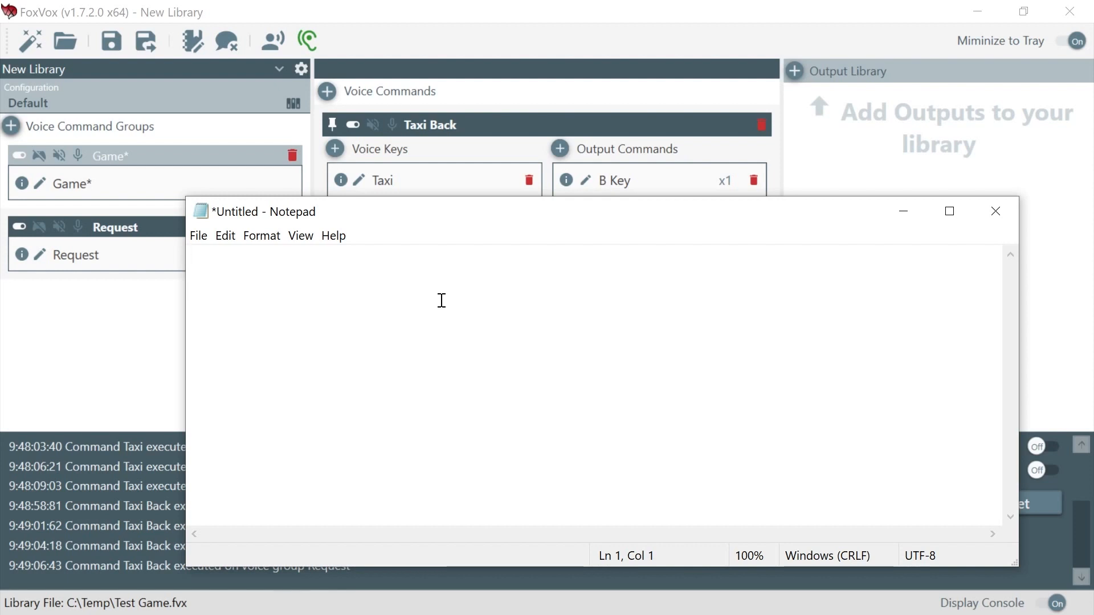
type("t")
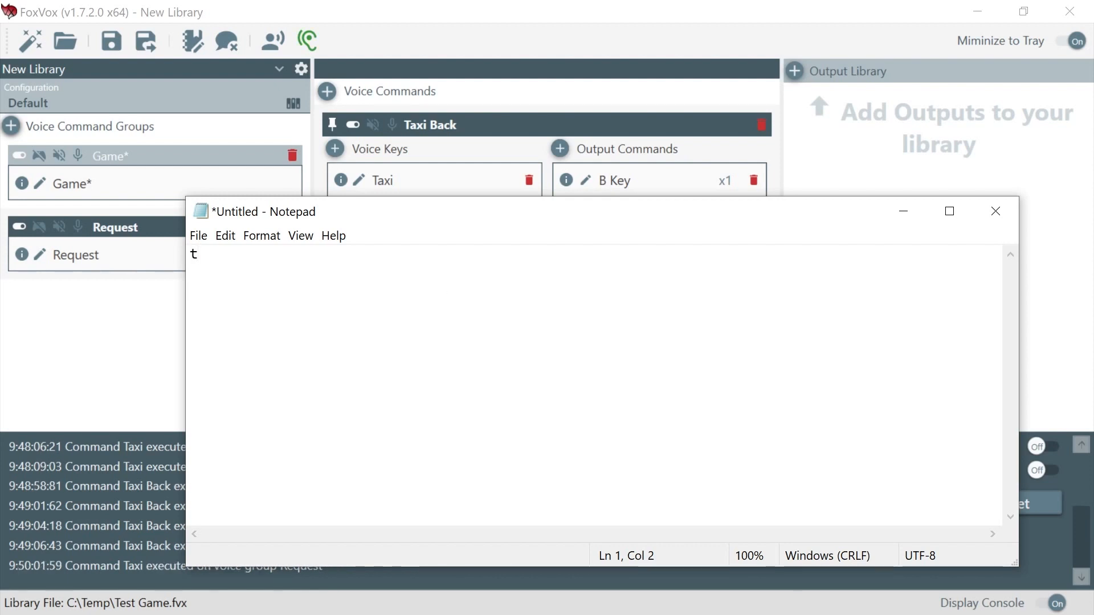
type("b")
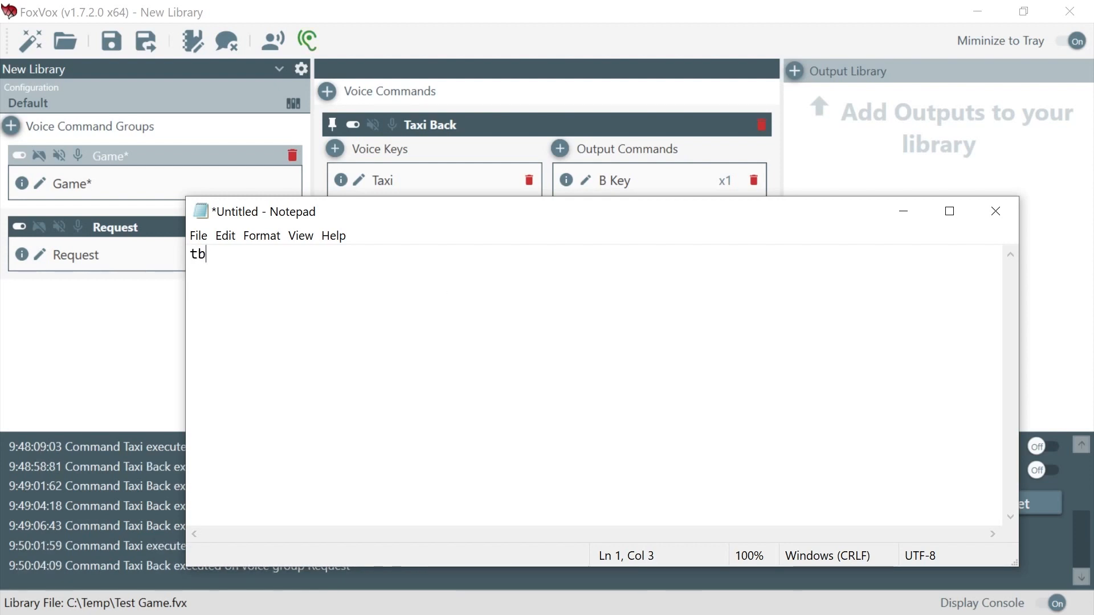
type("t")
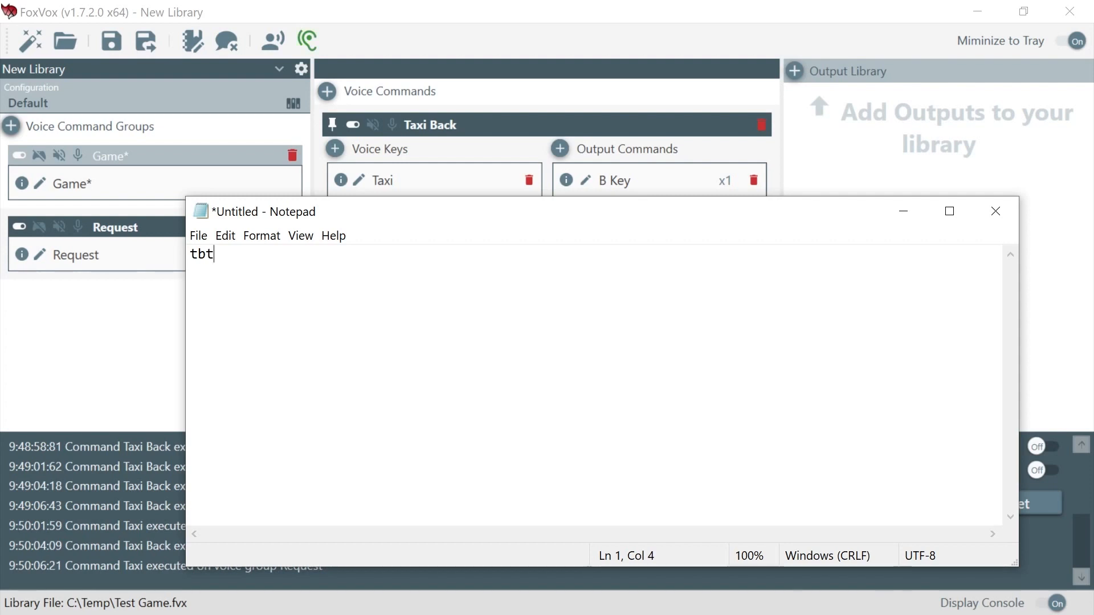
type("b")
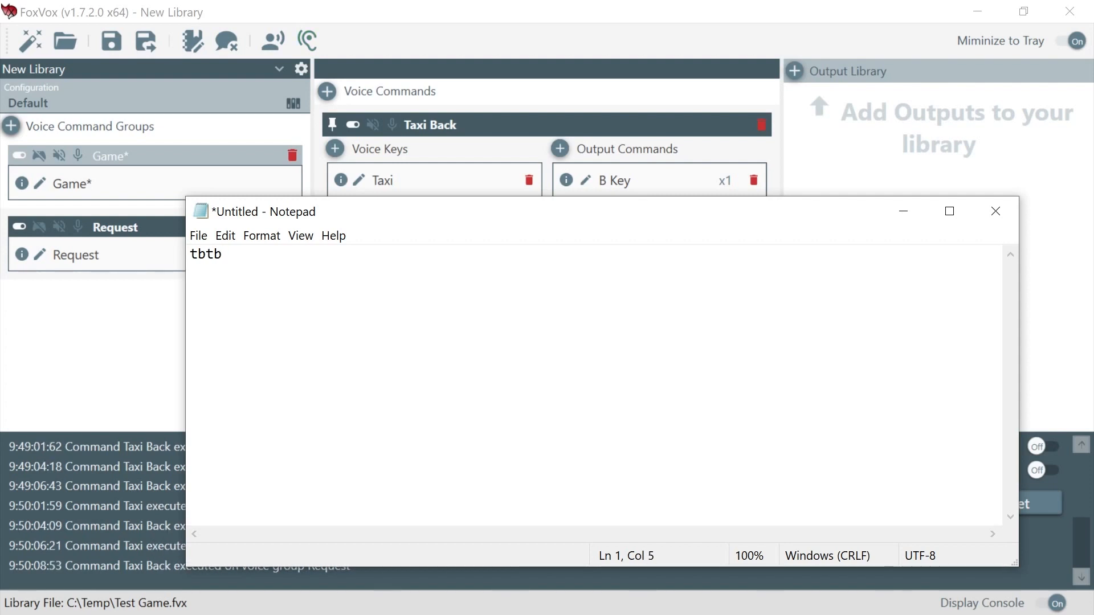
left_click(269, 37)
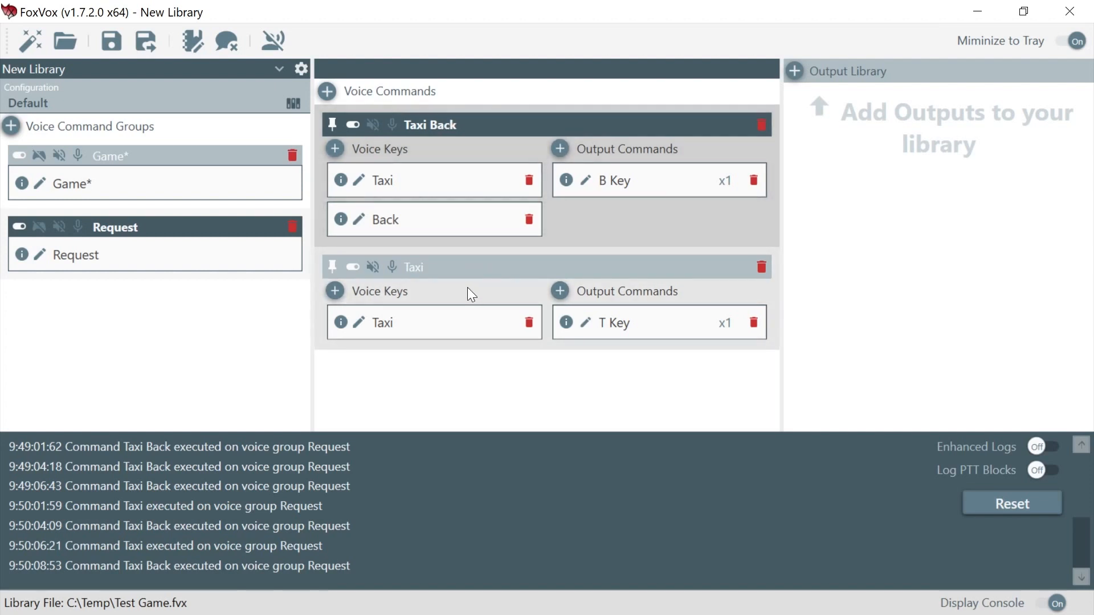
- Move the Taxi command above Taxi Back and add "Back" to the recognition words of its voice key
left_click_drag(467, 287, 437, 110)
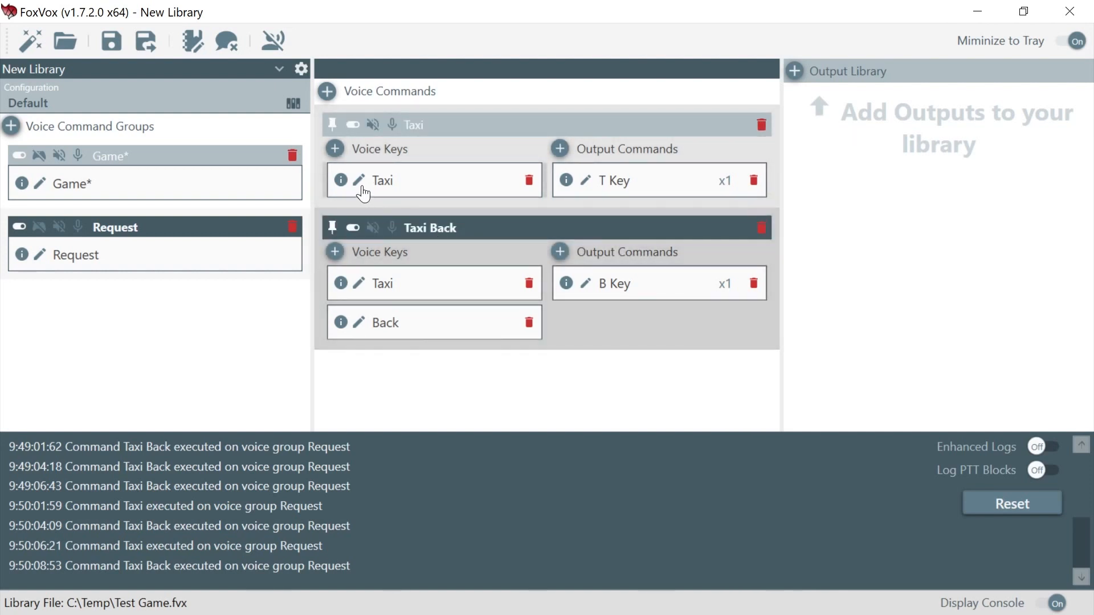
left_click(359, 181)
left_click(429, 256)
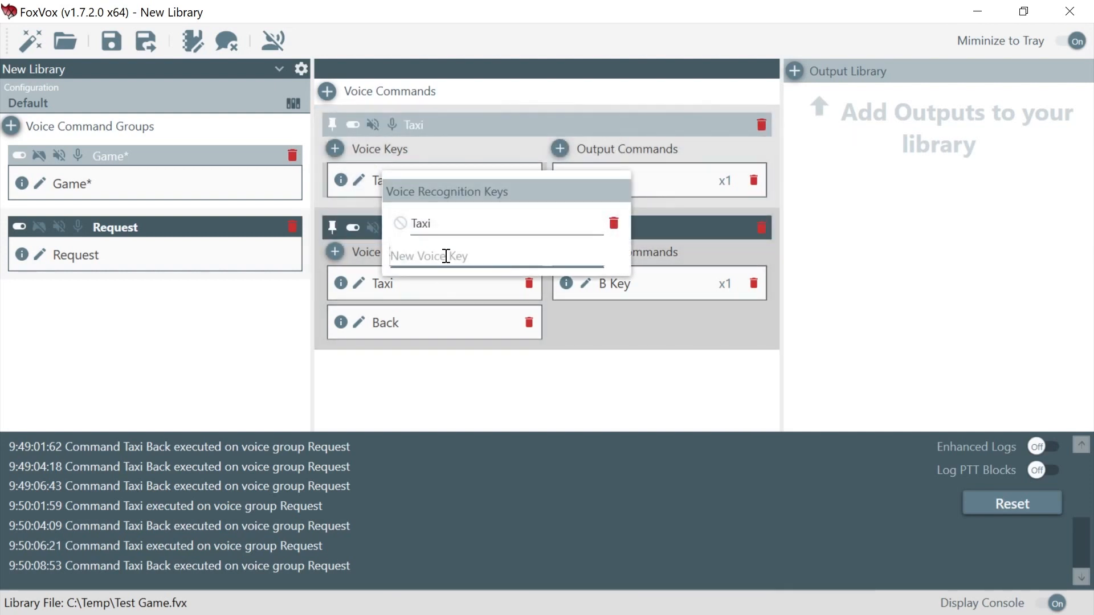
type("Back")
key("Return")
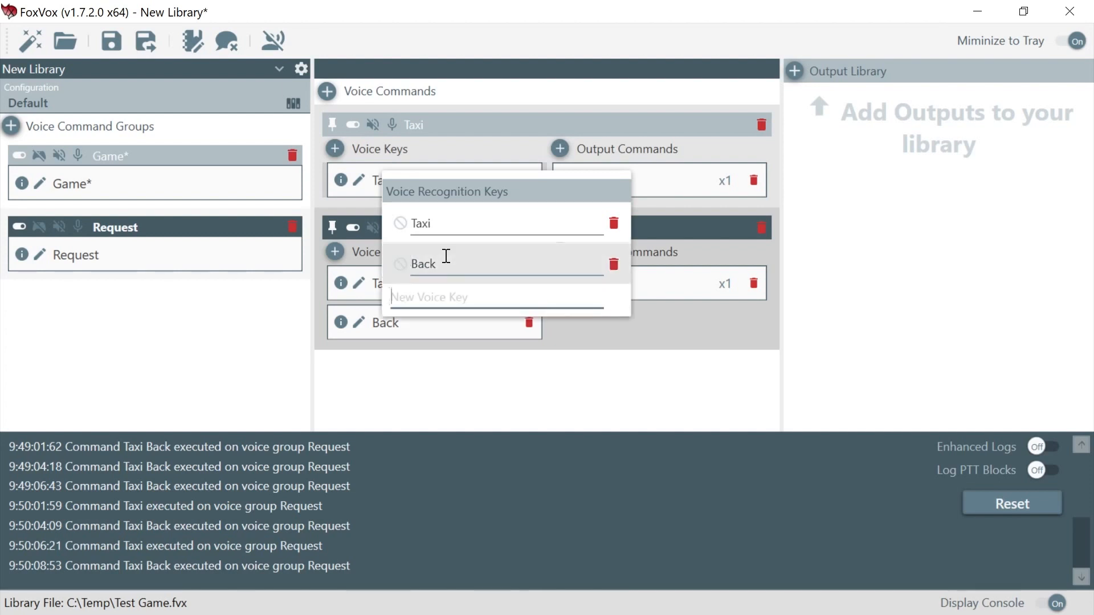
- Mark "Back" as an excluded word in the Taxi command's voice key
left_click(400, 265)
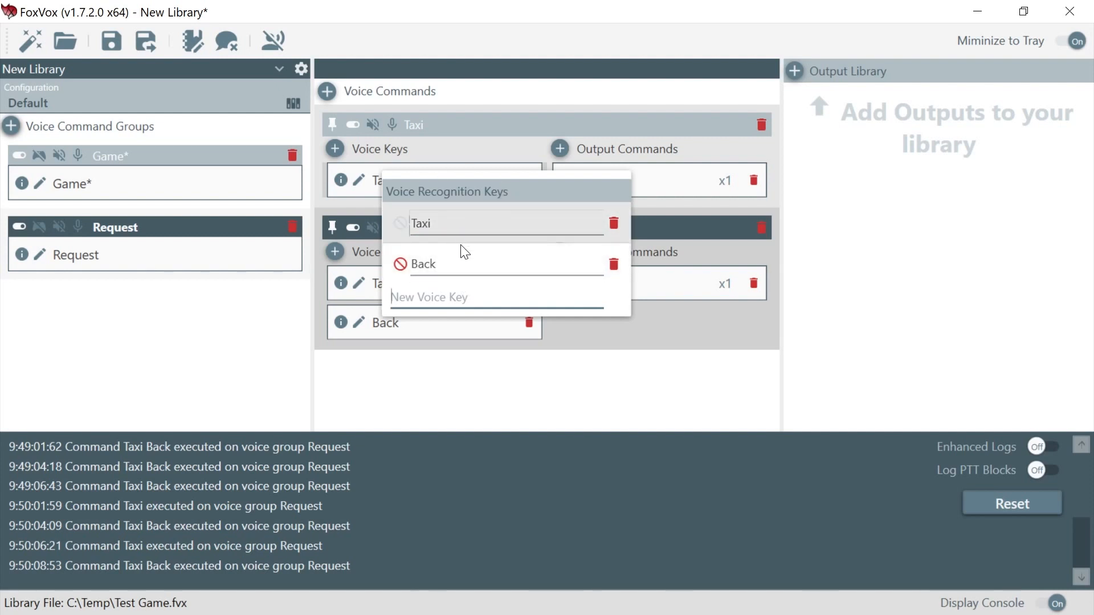
left_click(571, 387)
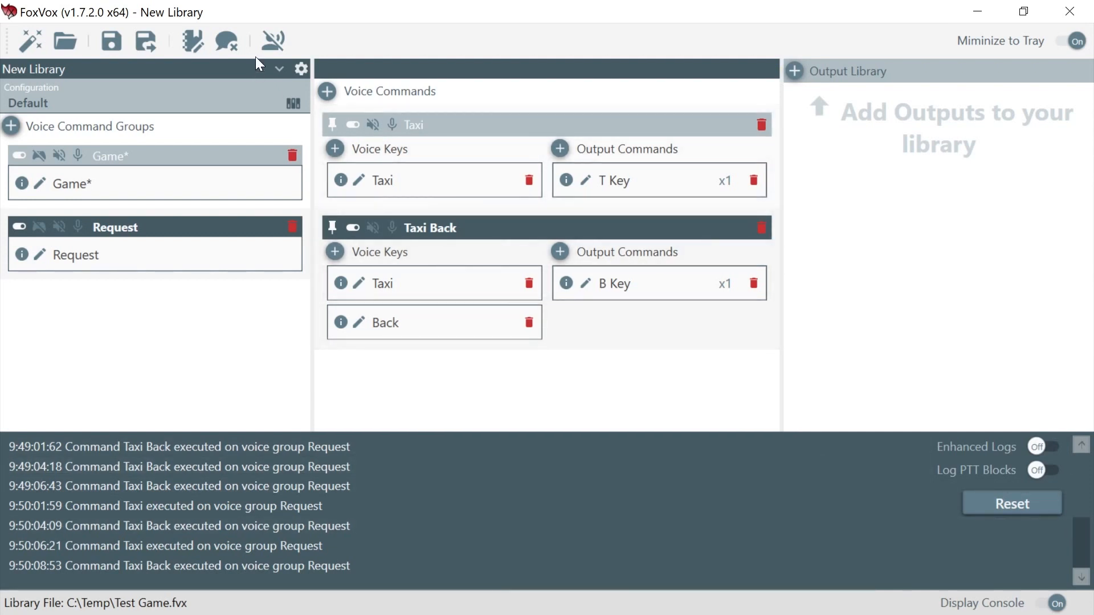
- Test Taxi and Taxi Back by voice, producing "tbtb" in a cleared Notepad document, and check the recognition words of Taxi's voice key
left_click(275, 45)
key("alt+Tab")
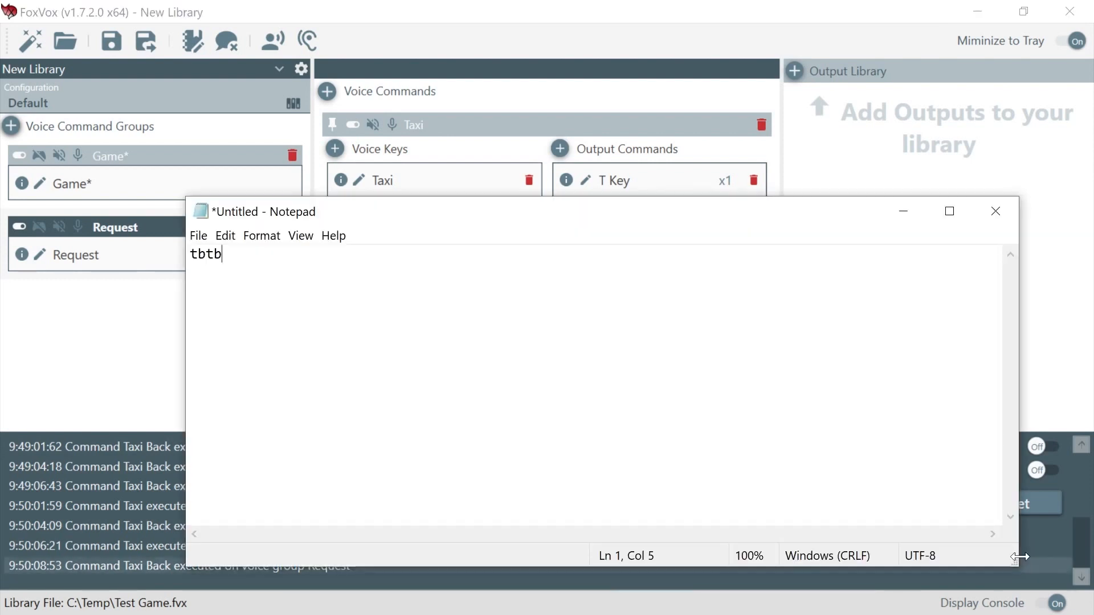
key("BackSpace")
key("BackSpace")
key("BackSpace")
key("BackSpace")
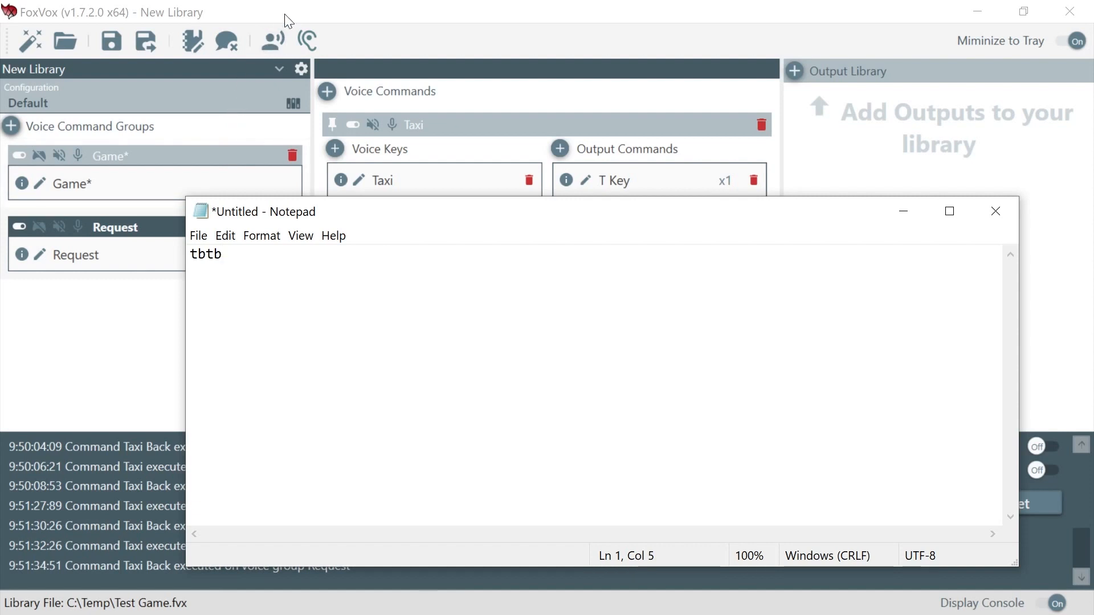
left_click(276, 38)
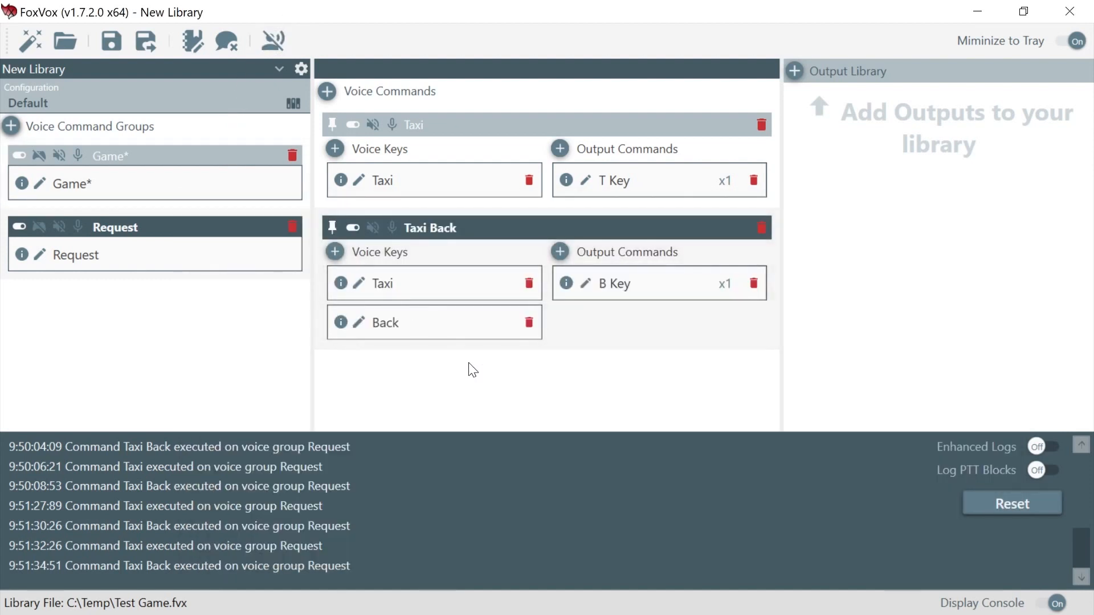
left_click(342, 180)
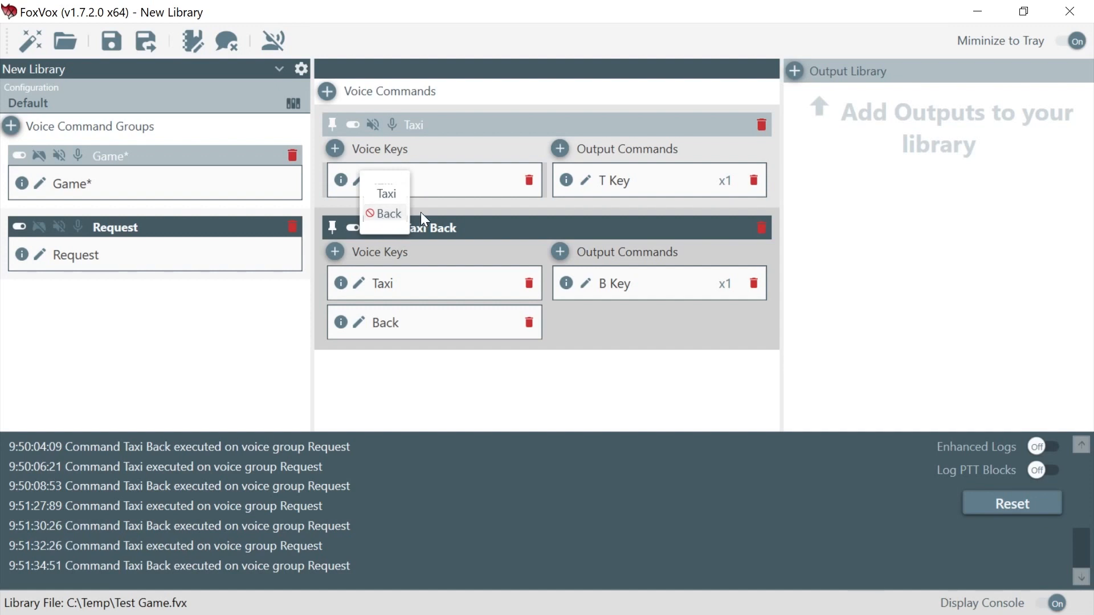
left_click(457, 132)
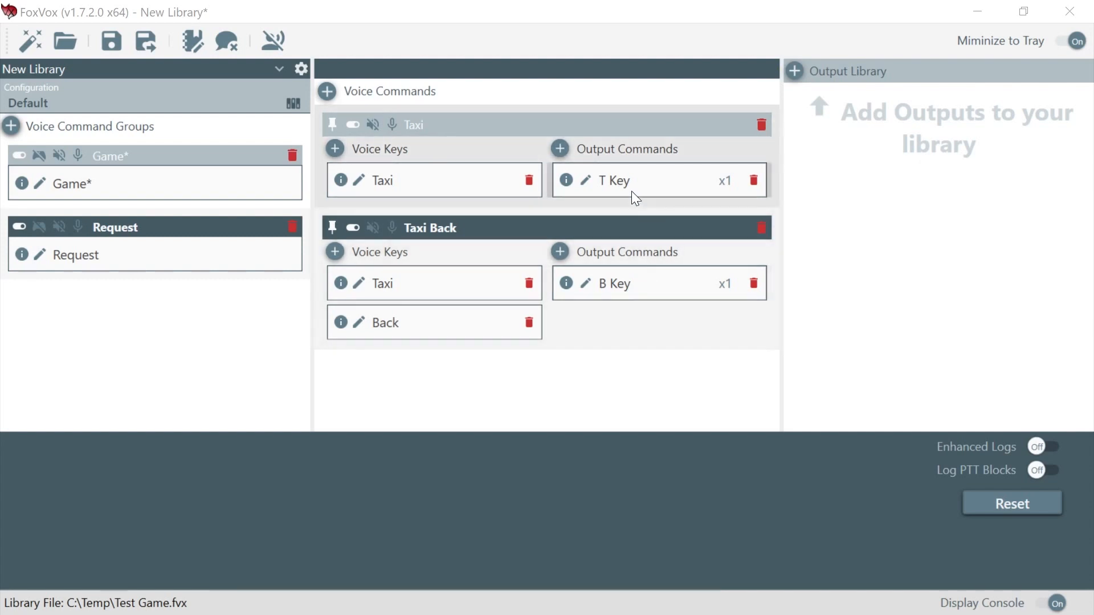
- Copy the B Key output from the Taxi Back command into the Taxi command's outputs three times
left_click_drag(624, 279, 627, 204)
left_click_drag(642, 293, 626, 197)
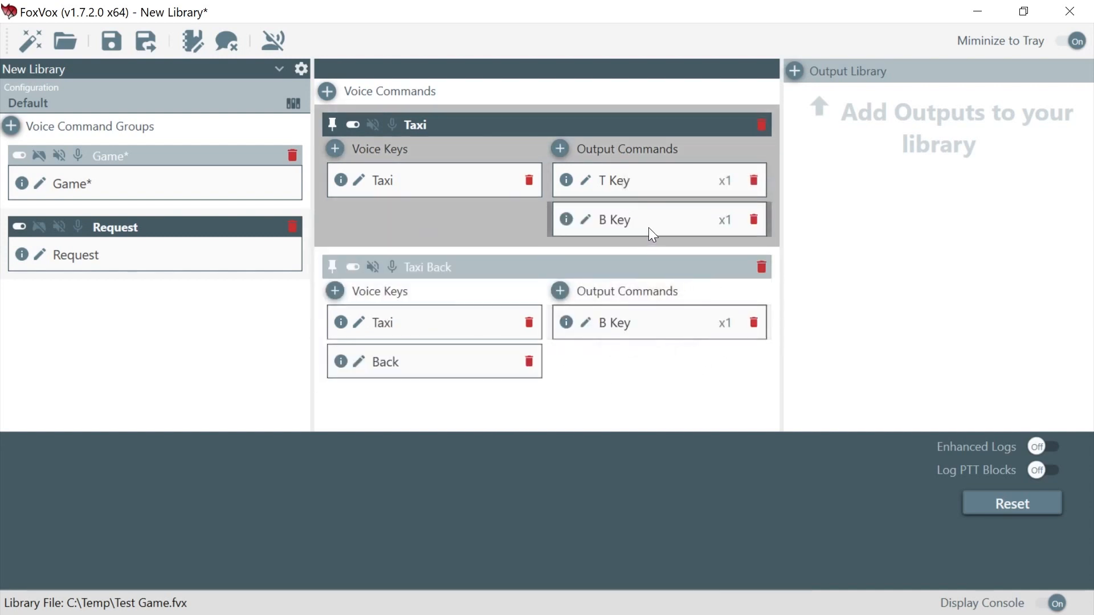
left_click_drag(642, 327, 638, 237)
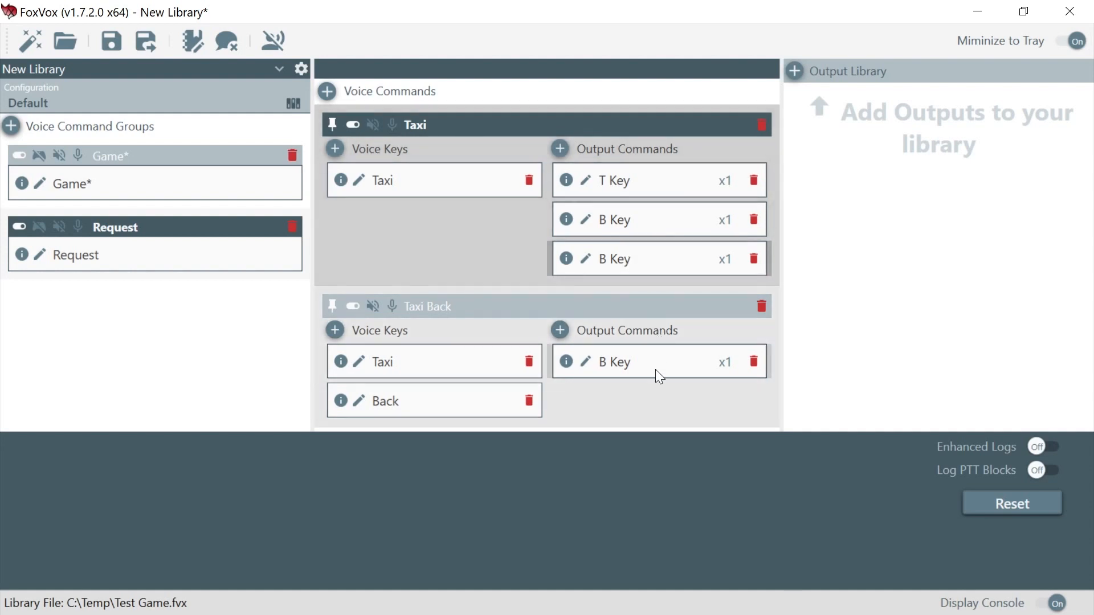
left_click_drag(655, 373, 649, 280)
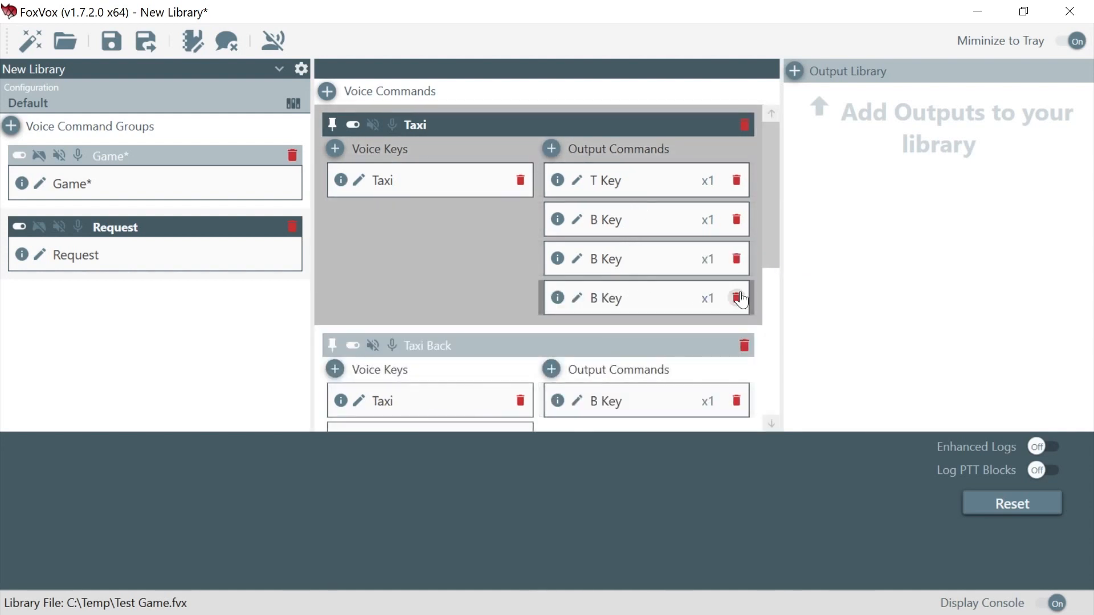
- Set the run count of Taxi's first B Key output to 3 and delete the other two B Key copies
left_click(707, 221)
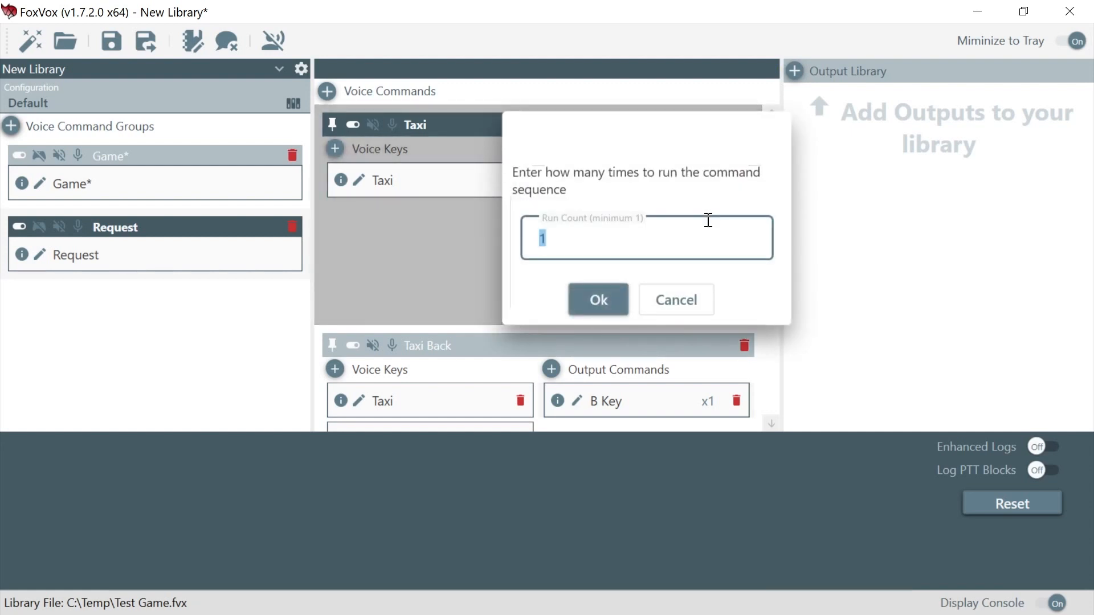
type("3")
key("Return")
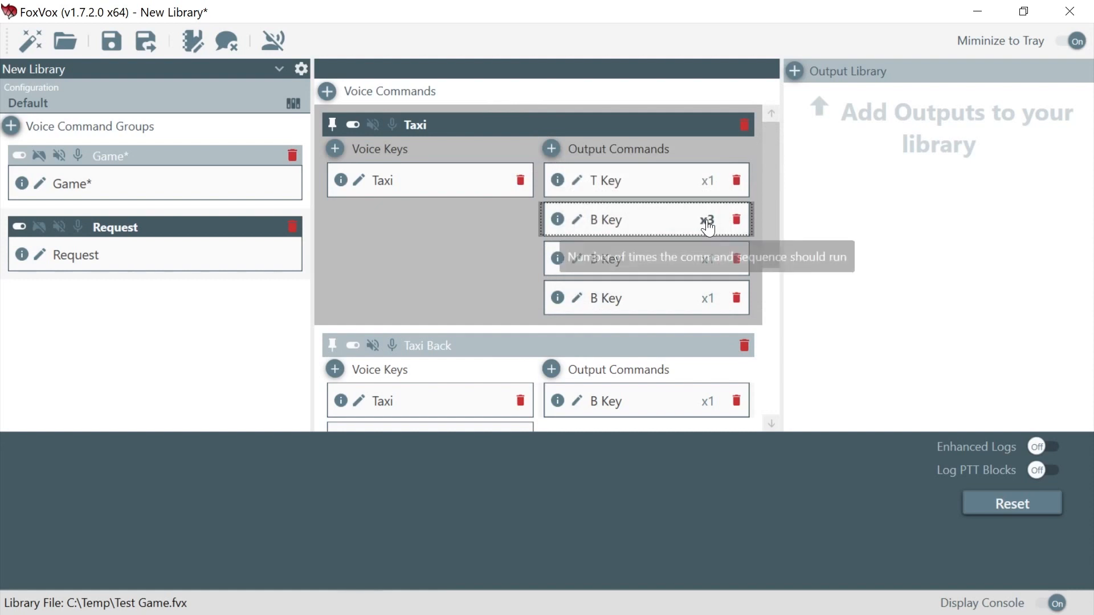
left_click(736, 259)
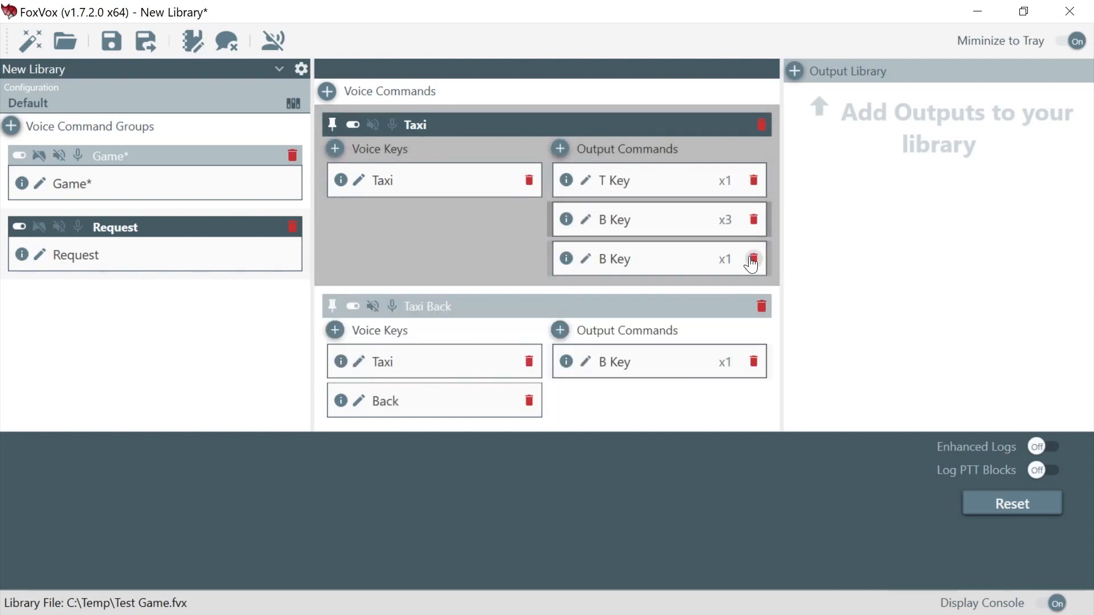
left_click(753, 260)
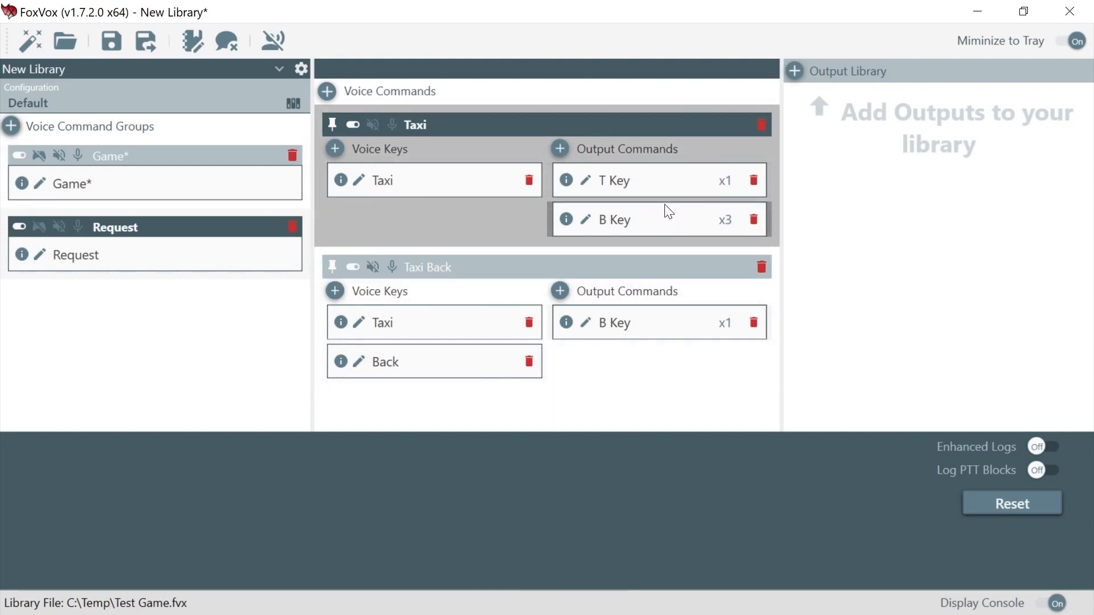
- Copy Taxi's x3 B Key output into the Output Library, and remove a trial copy of it made in Taxi Back
left_click_drag(629, 220, 826, 196)
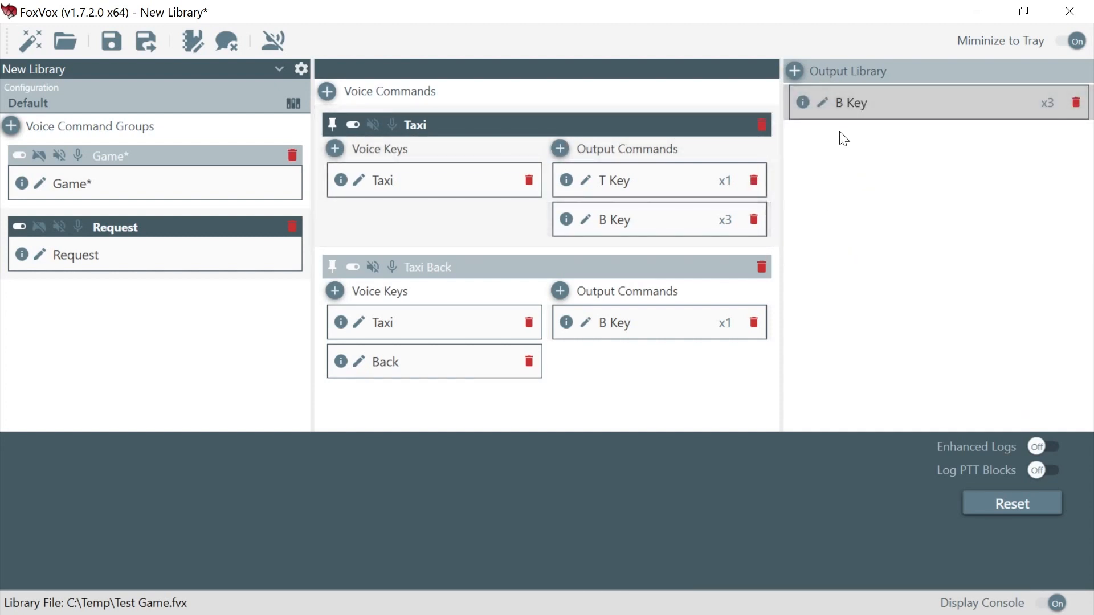
left_click_drag(906, 101, 722, 359)
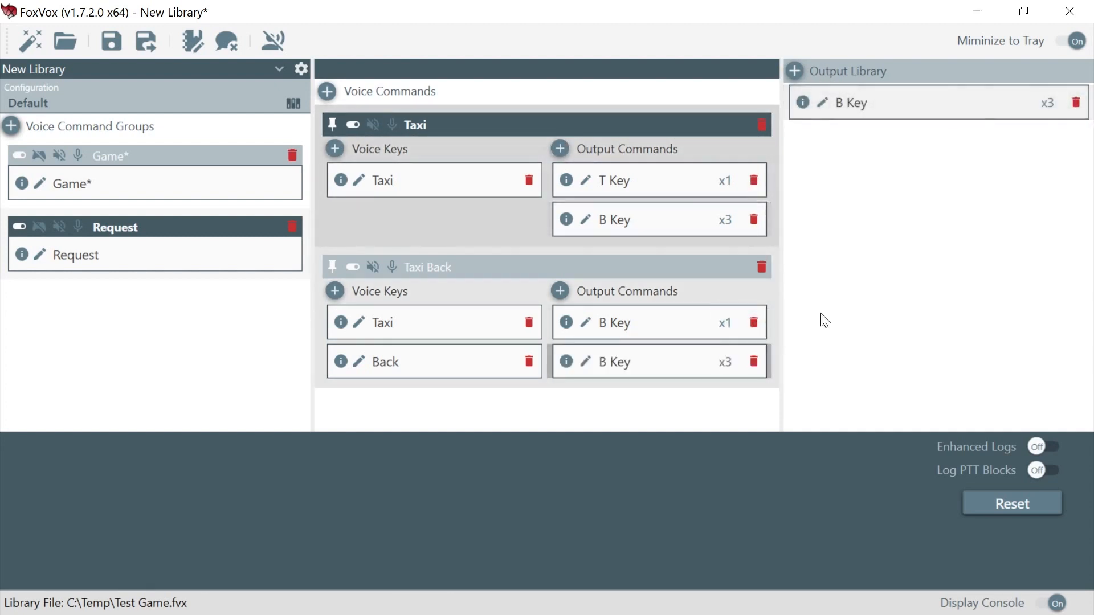
left_click(754, 361)
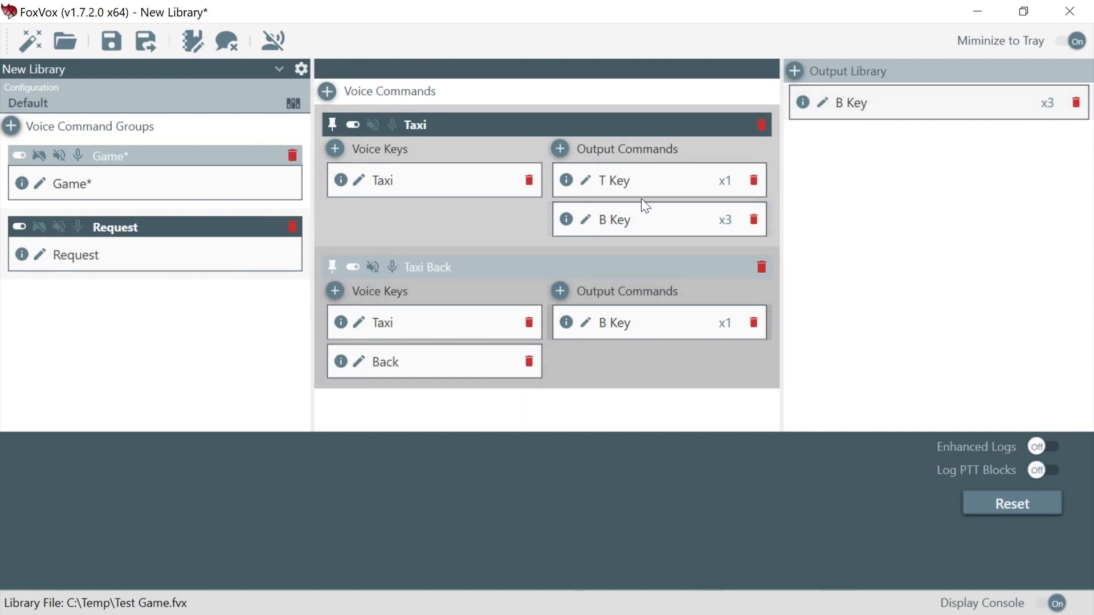
- Try the Output Library's B Key output in the Game* group's Pause command and delete the trial copy
left_click(248, 171)
left_click_drag(906, 102, 675, 210)
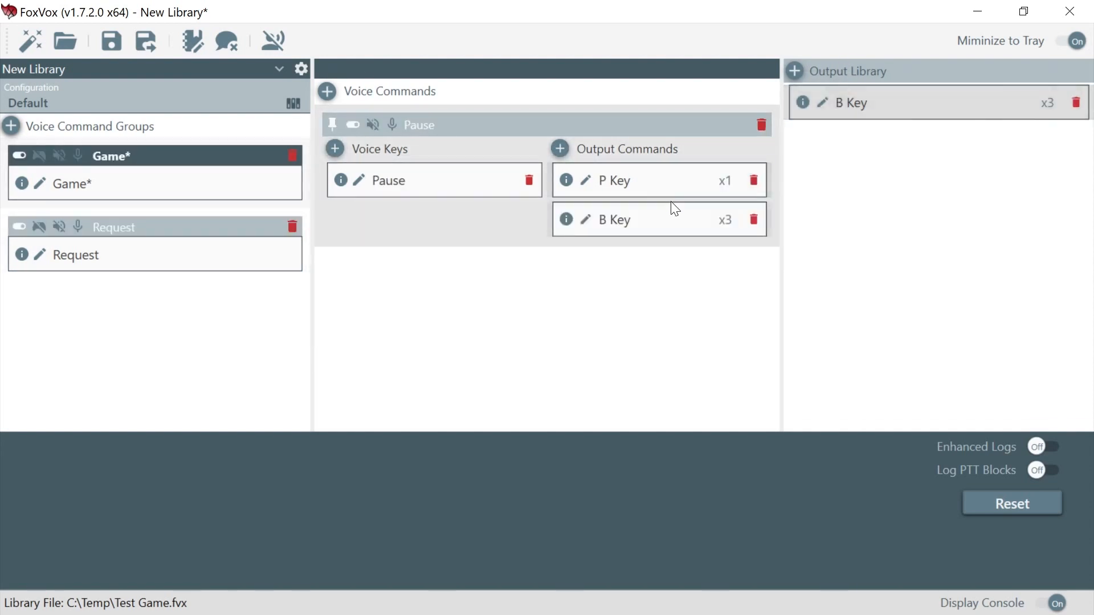
left_click(754, 220)
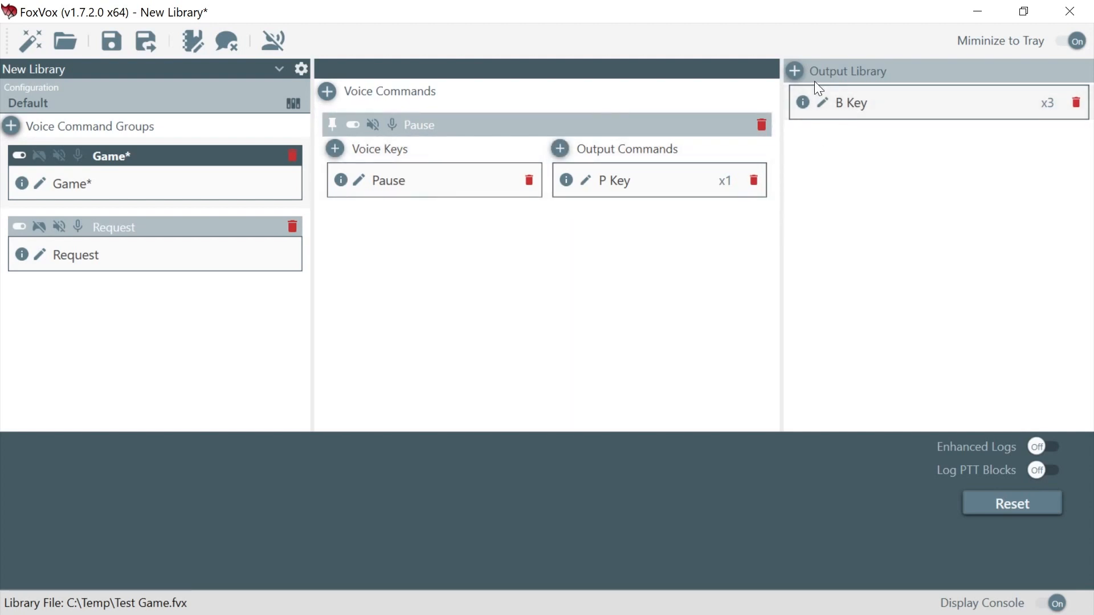
left_click_drag(815, 87, 829, 178)
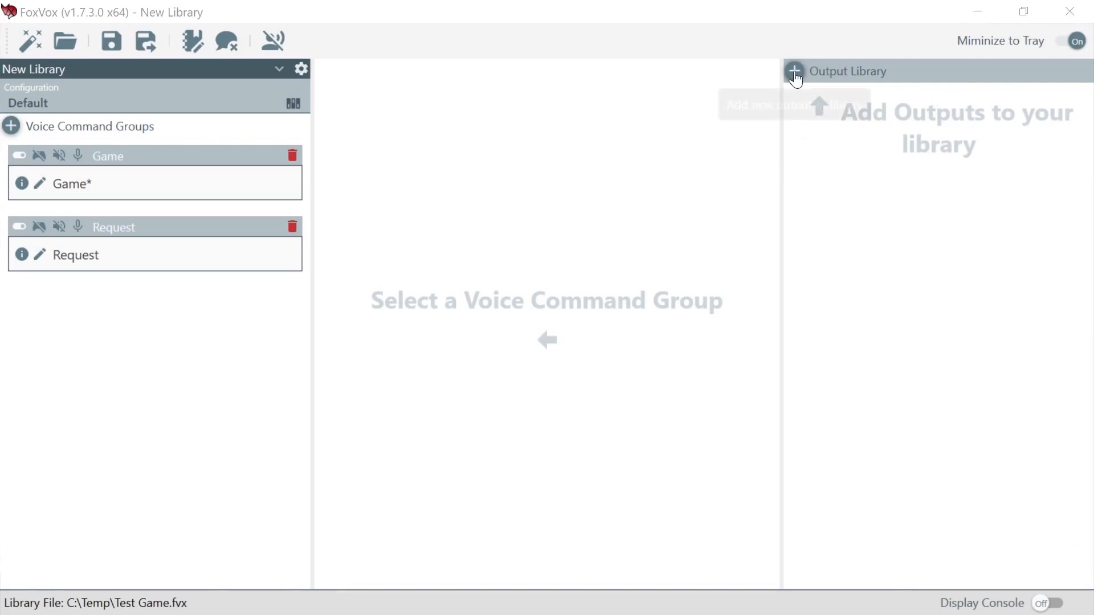
- Start a new Output Library command and capture Left Shift plus A as its keystrokes
left_click(795, 73)
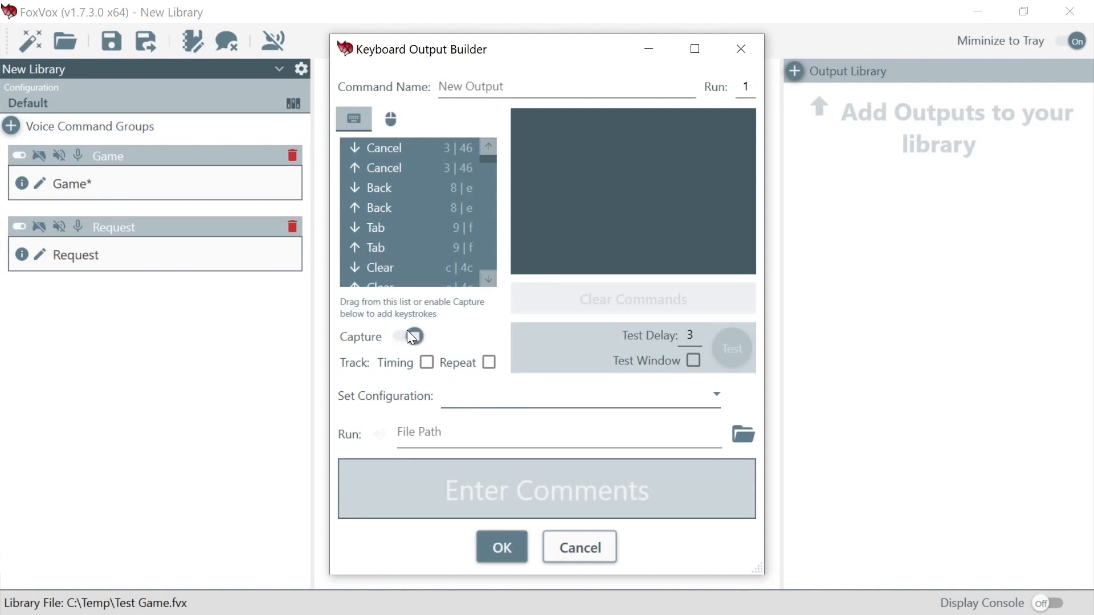
key("shift+a")
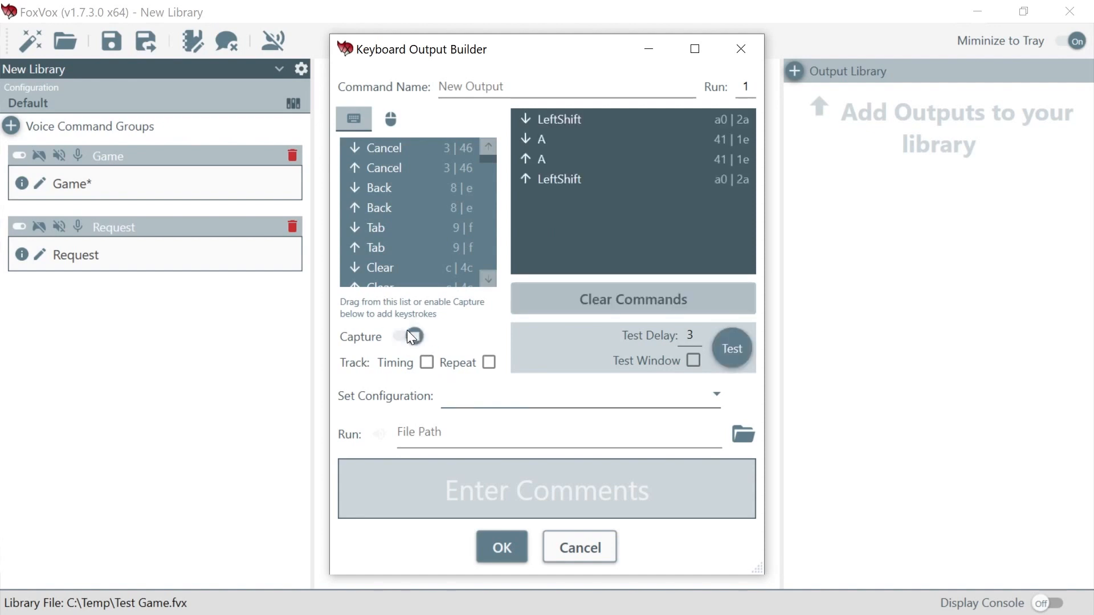
left_click(405, 336)
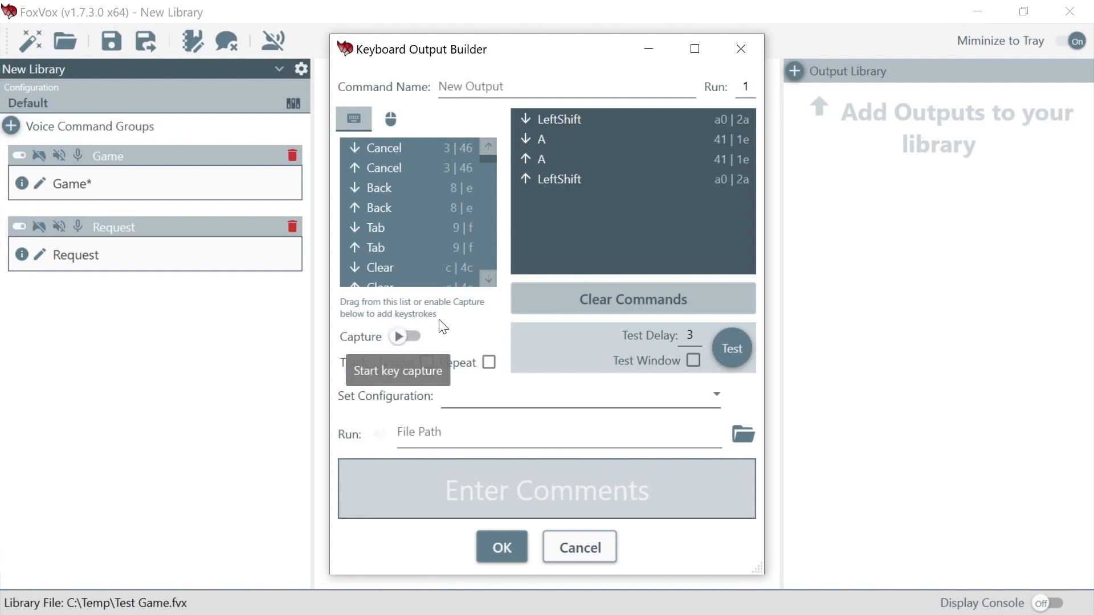
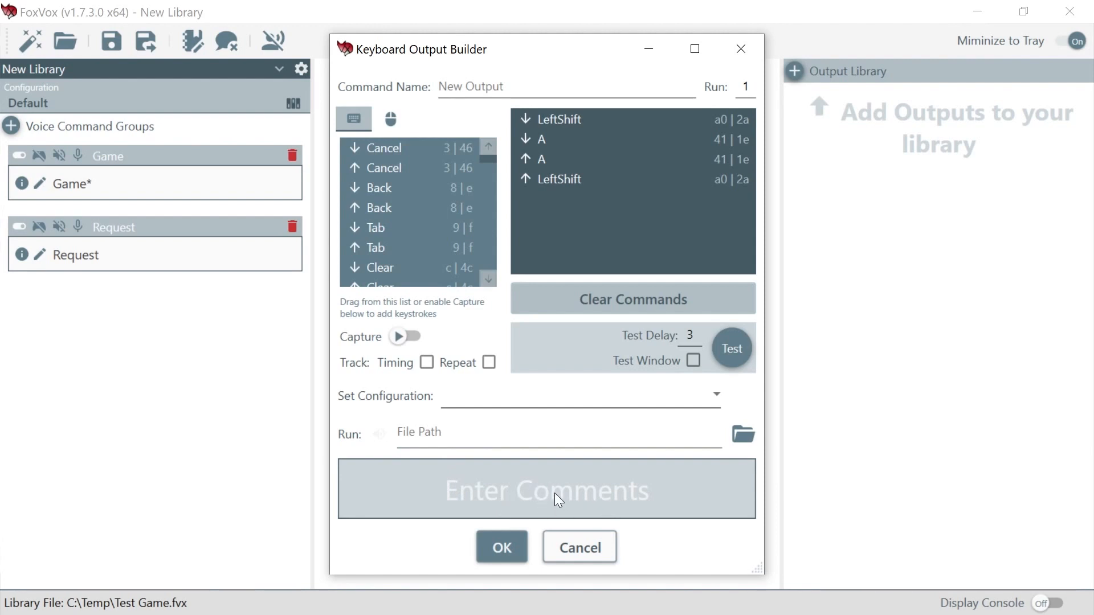
- Give the new output the comment "Test comment here" and save it to the Output Library
left_click(492, 470)
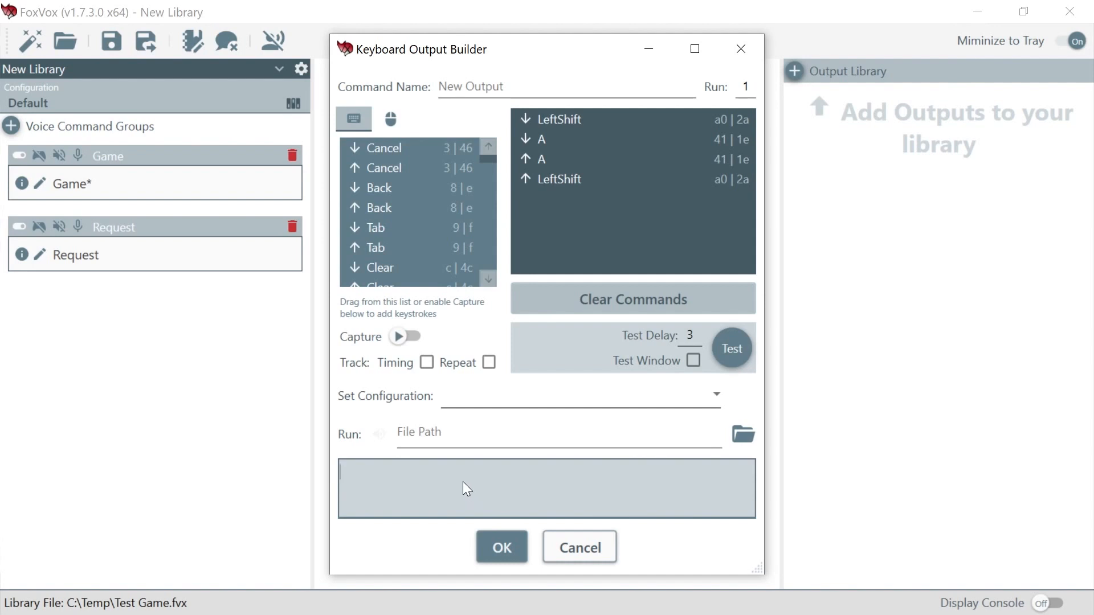
type("Teste")
key("BackSpace")
key("BackSpace")
type("comment here")
key("Return")
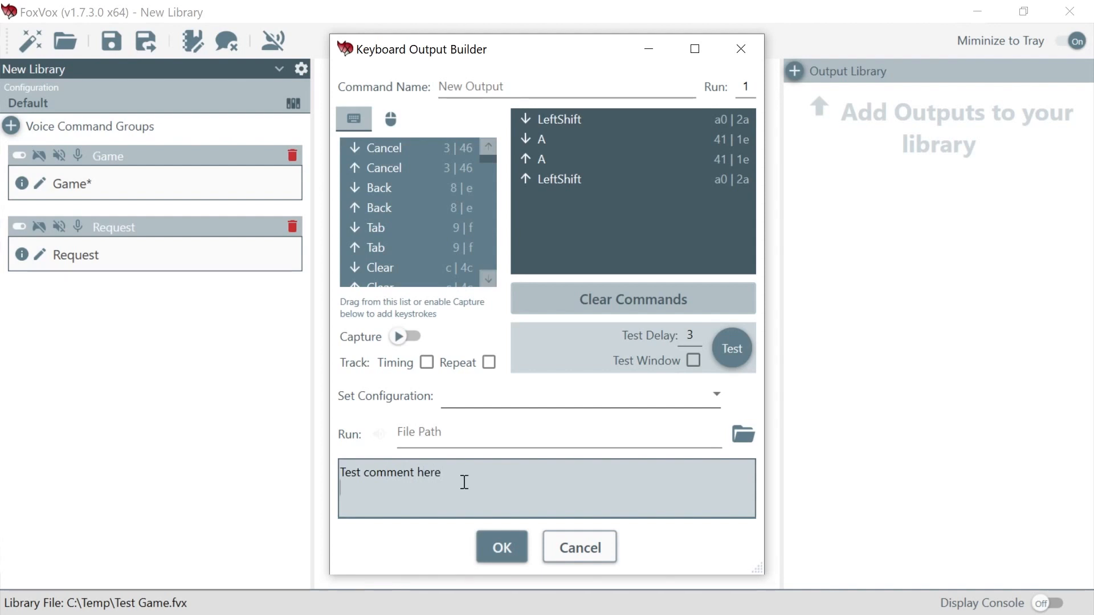
left_click(499, 548)
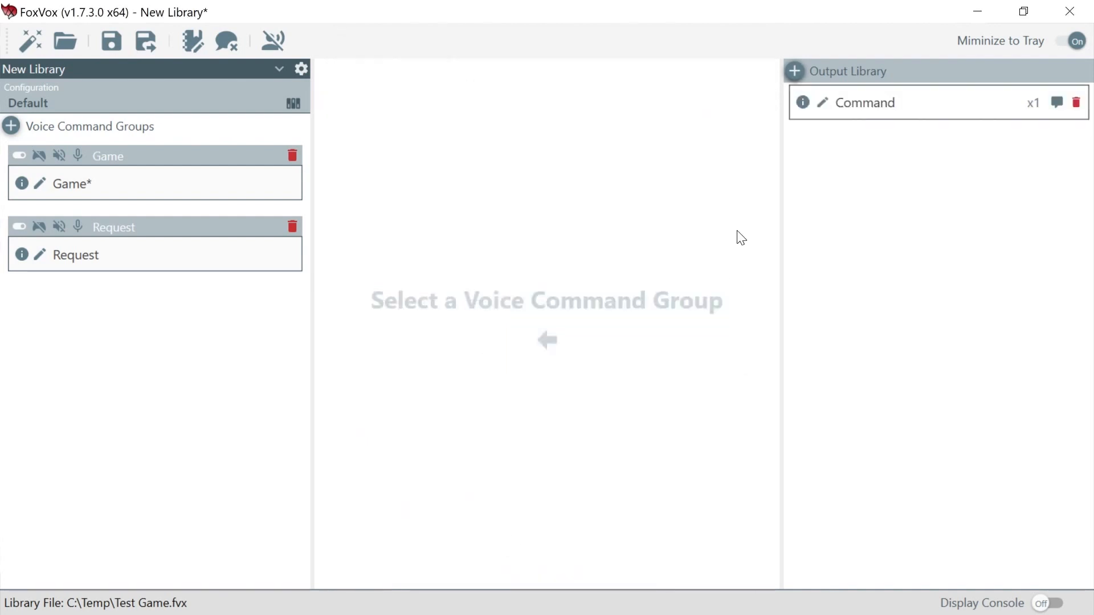
- View the comment of the new output and delete that output from the Output Library
mouse_move(1057, 103)
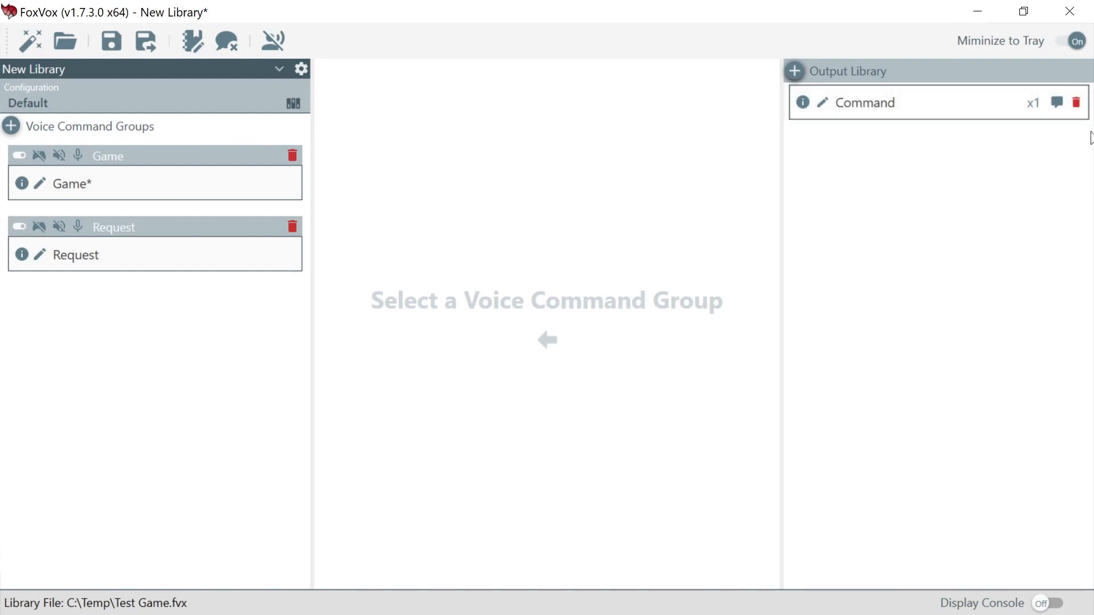
left_click(1076, 102)
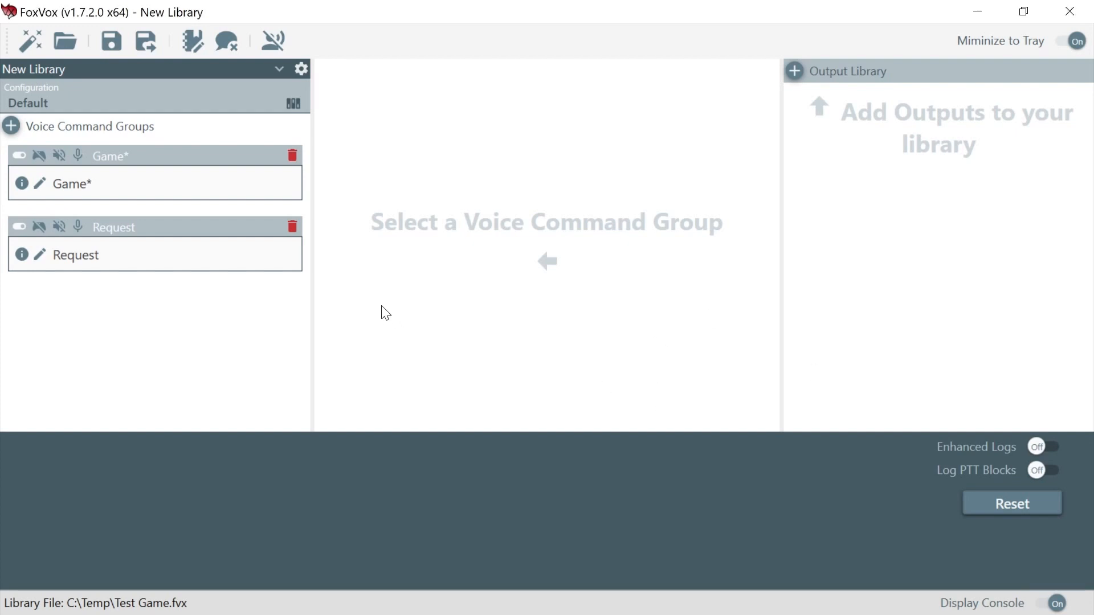
- Review the Game* group's Pause command with its voice key and output, and list the Request group's voice commands
left_click(145, 183)
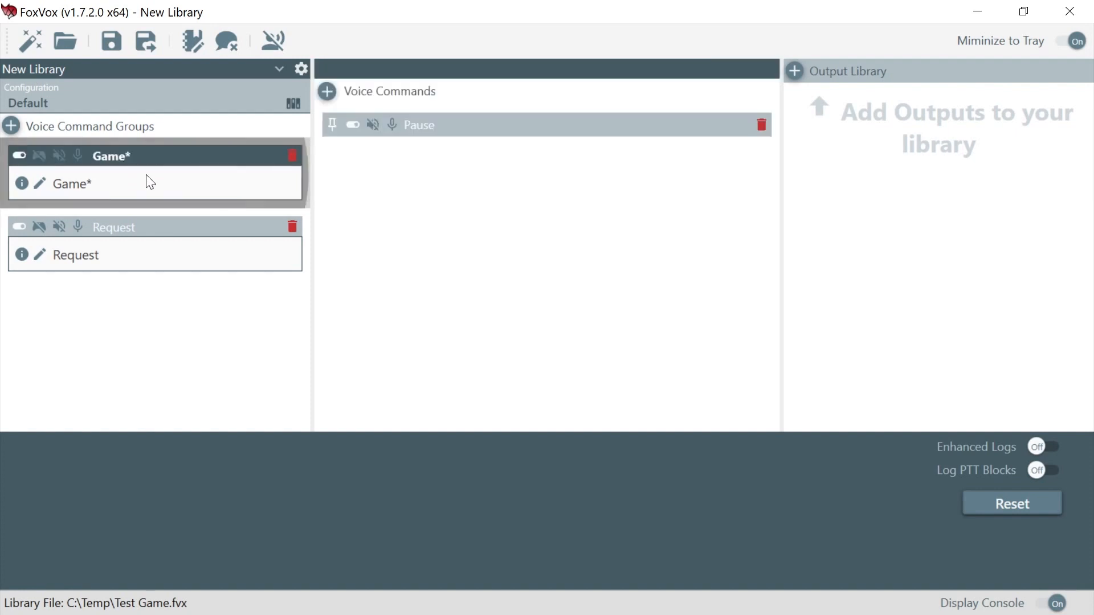
left_click(465, 128)
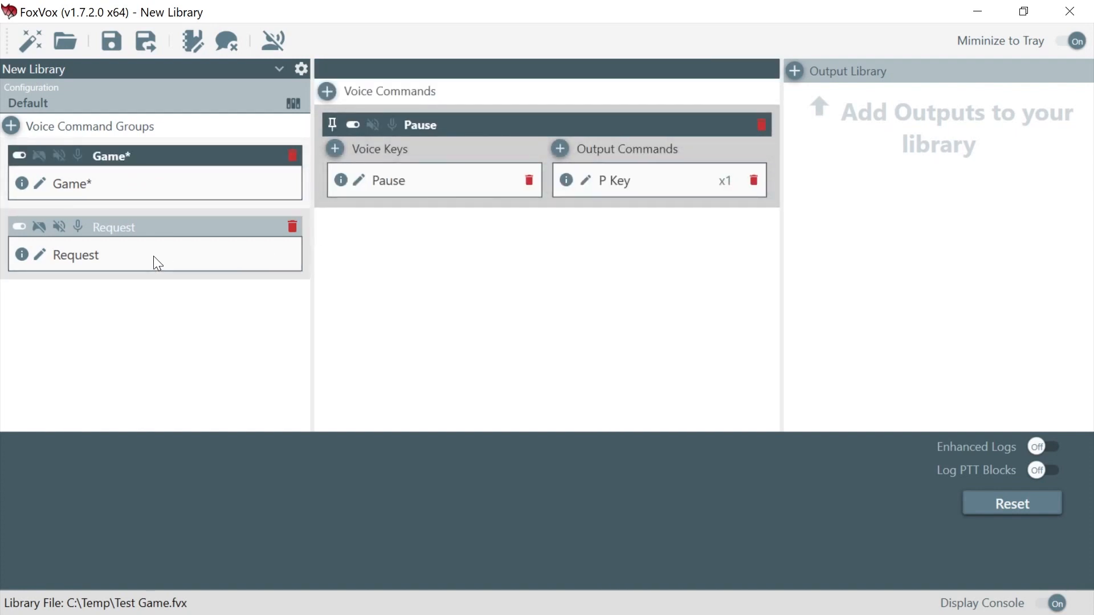
left_click(223, 254)
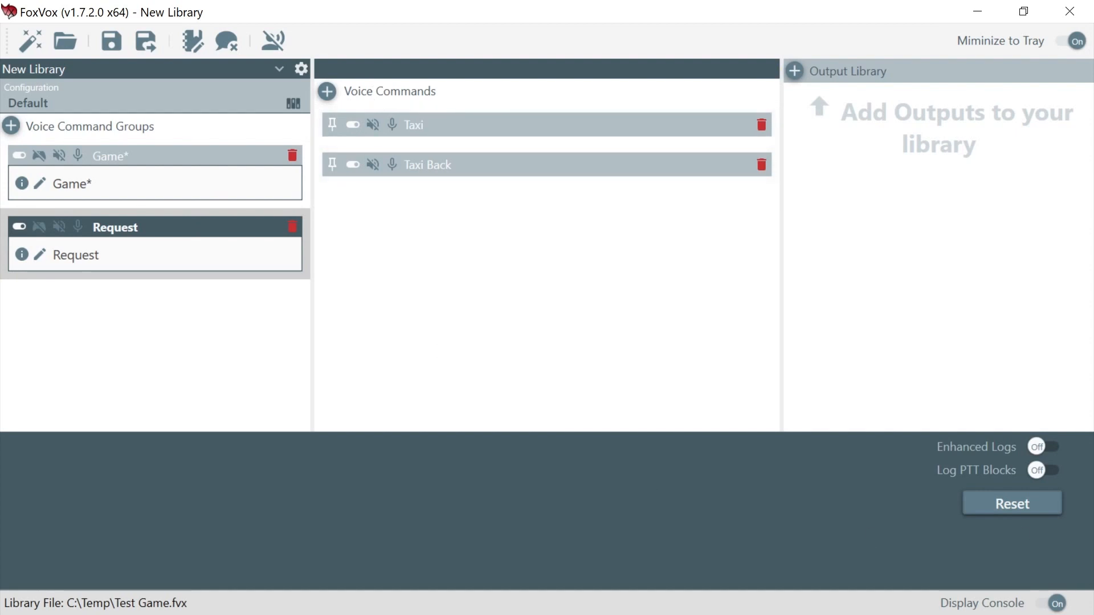
- Switch to Notepad, highlight "Houston" in the sentence "Houston we have a problem with long recognition", and return to FoxVox
key("alt+Tab")
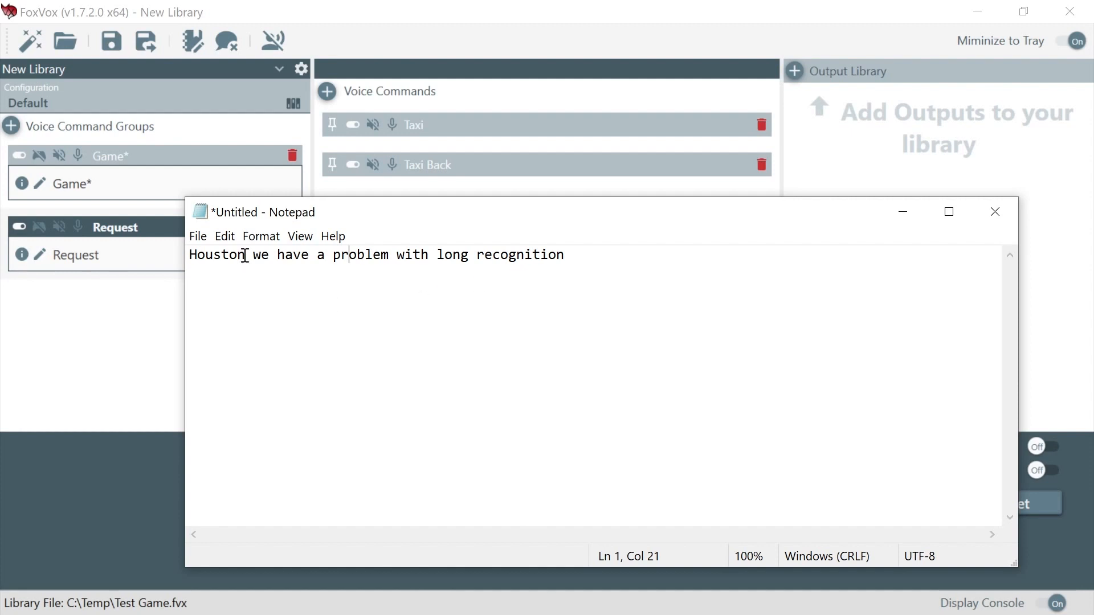
left_click_drag(246, 255, 191, 256)
left_click(209, 278)
left_click(685, 14)
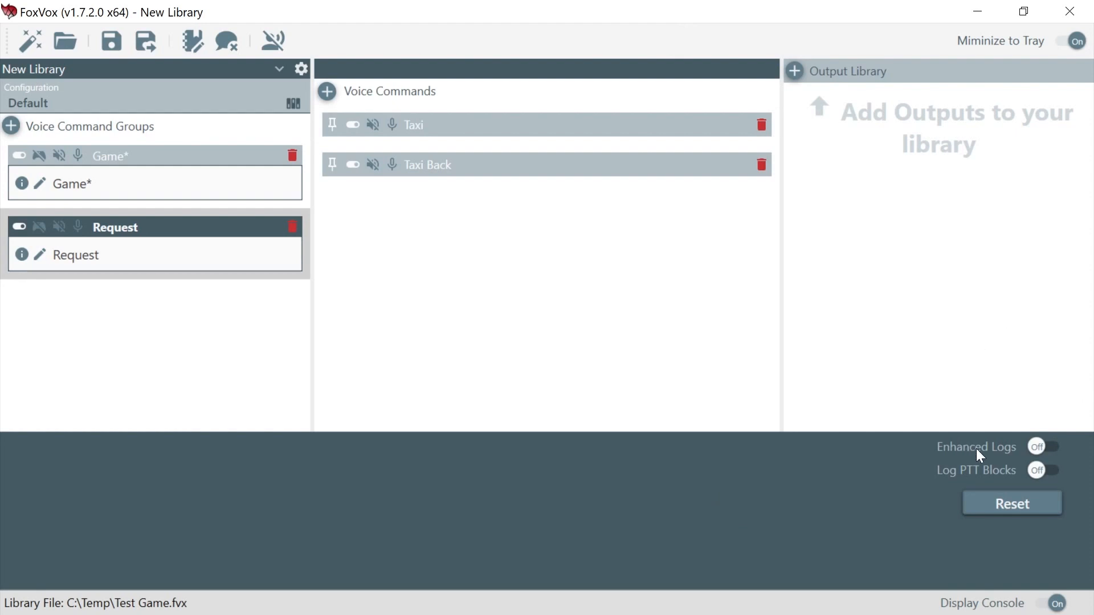
- Turn on enhanced logs for the console
left_click(1042, 446)
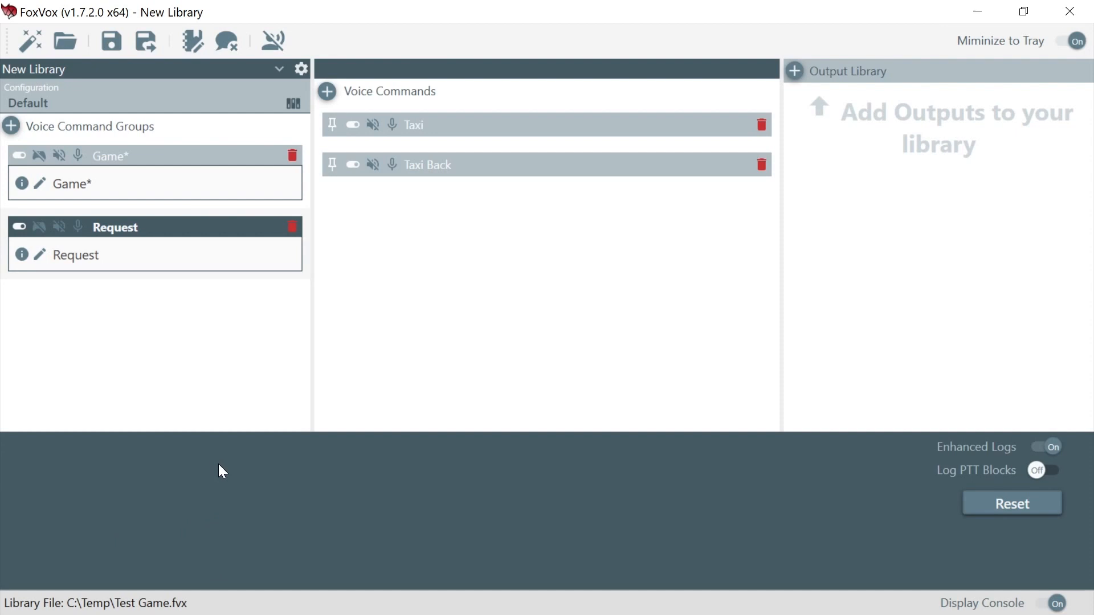
- Run voice recognition while the sample sentence is spoken, stop it, and review the phrases and confidence scores in the enhanced log
left_click(272, 49)
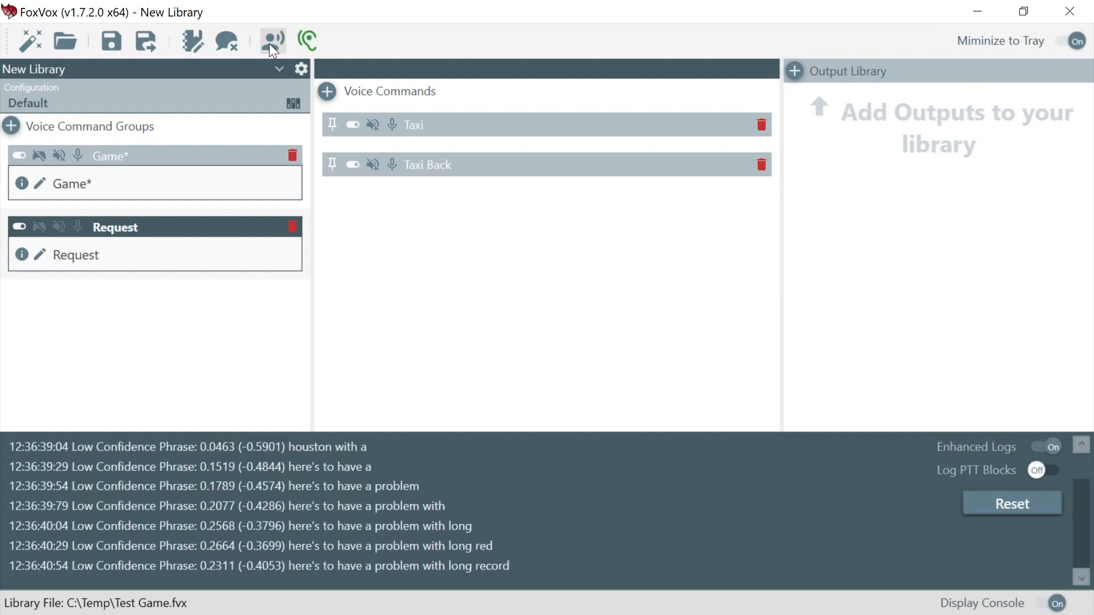
left_click(270, 45)
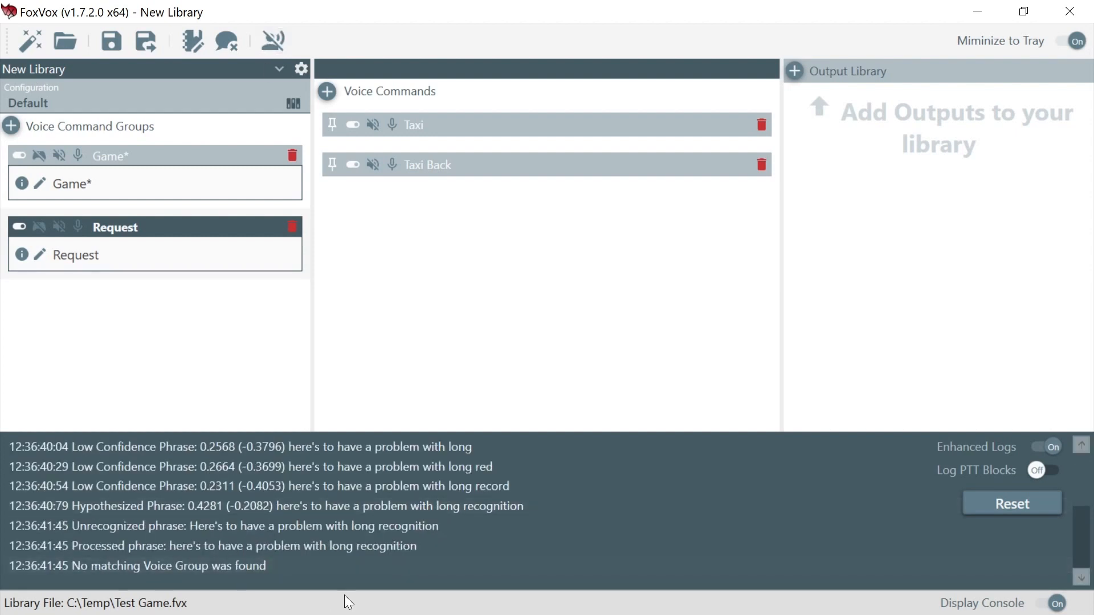
scroll(393, 535, "up", 2)
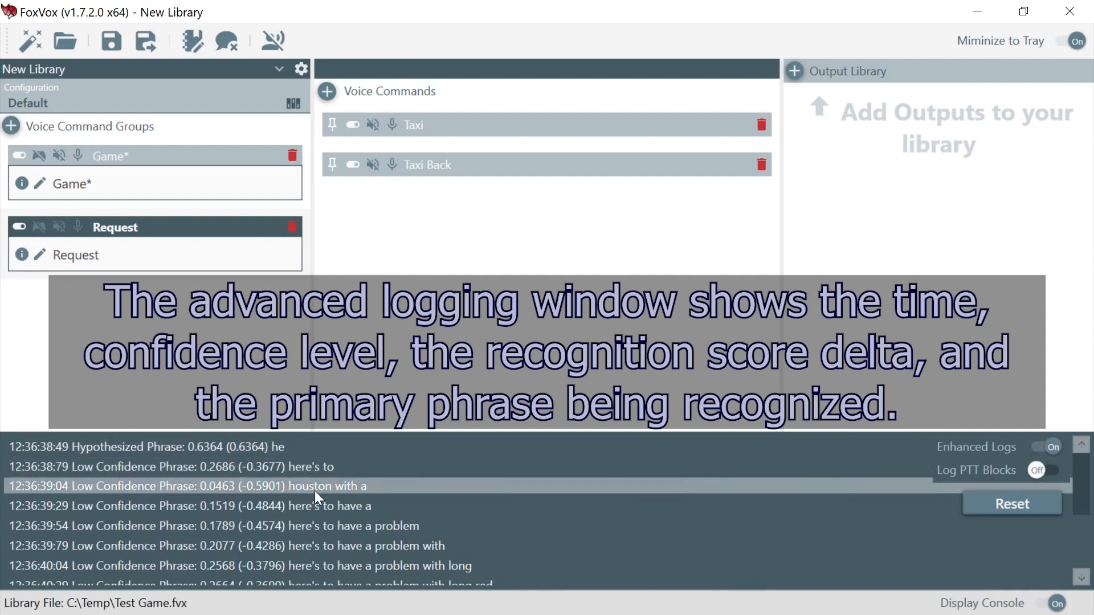
scroll(365, 496, "down", 1)
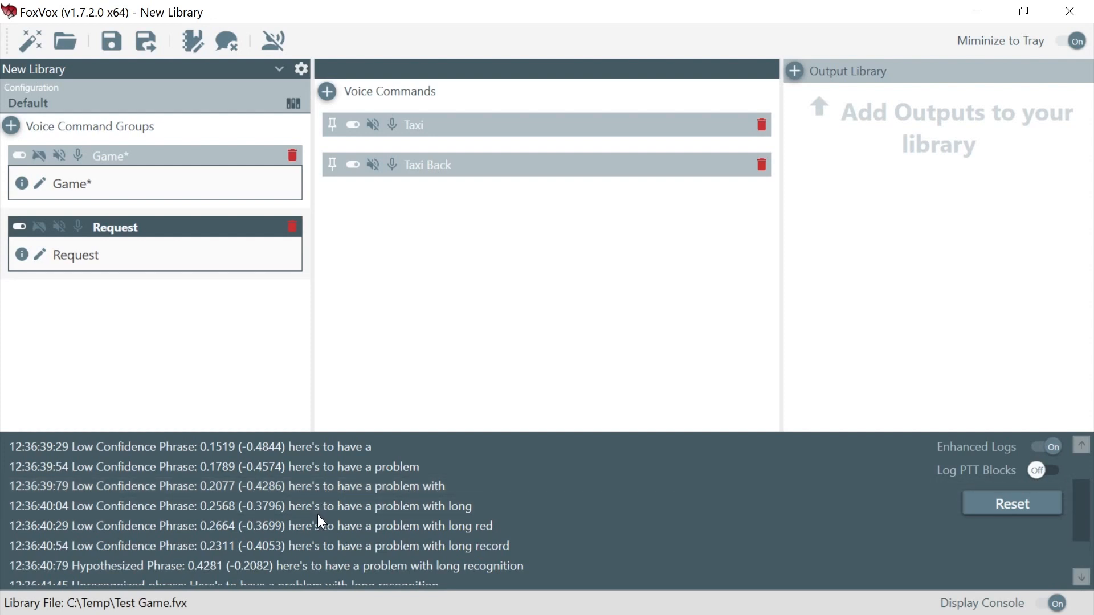
scroll(319, 521, "down", 1)
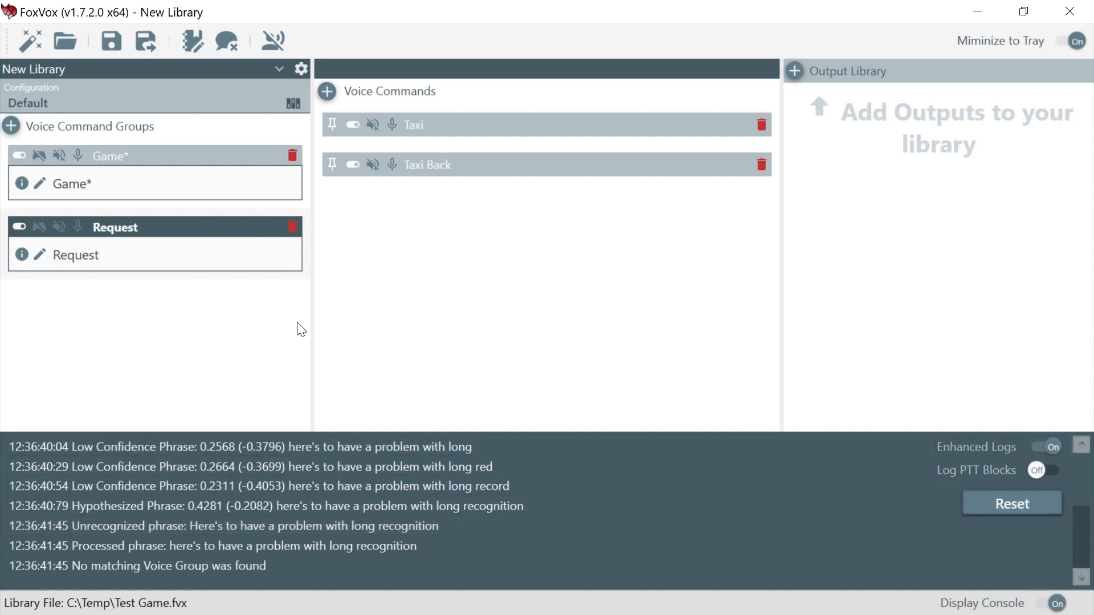
- Check the Game* and Request groups' voice commands against the logged phrases, and clear the console log
left_click(213, 189)
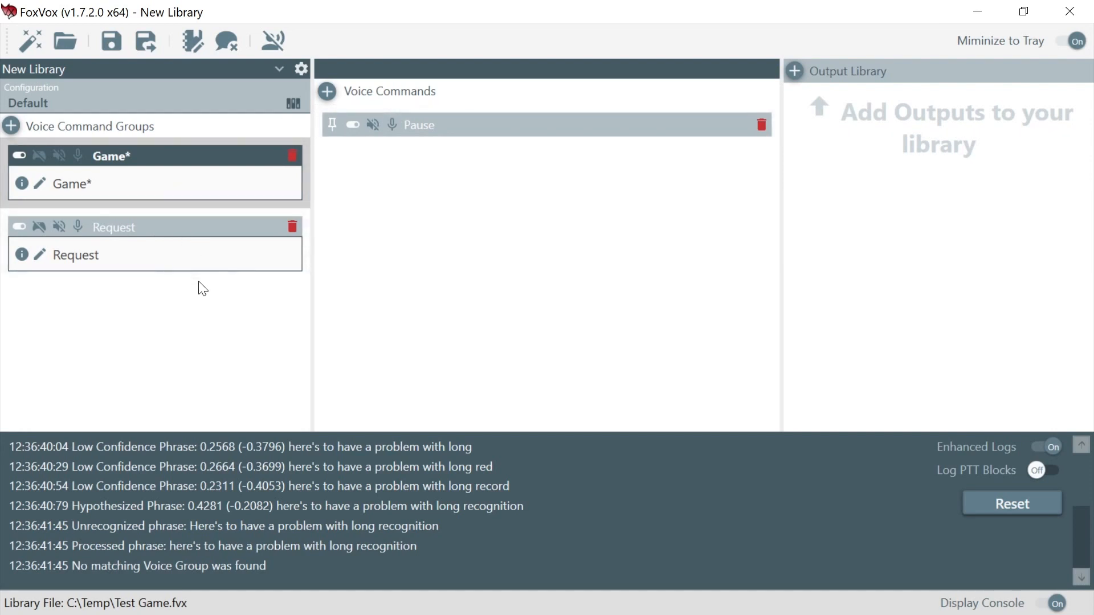
left_click(187, 248)
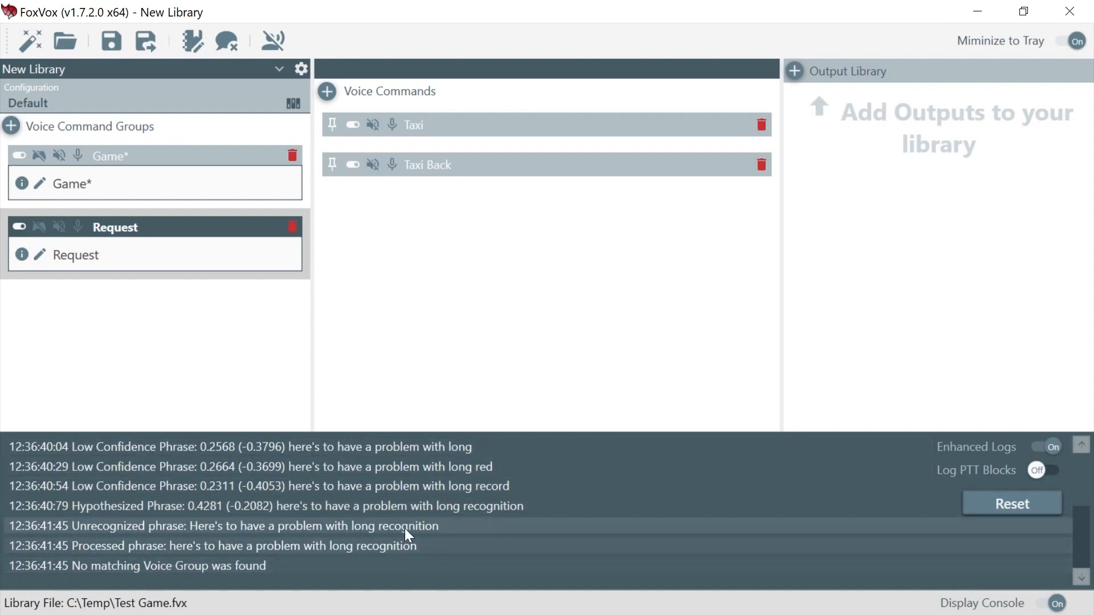
scroll(406, 528, "up", 2)
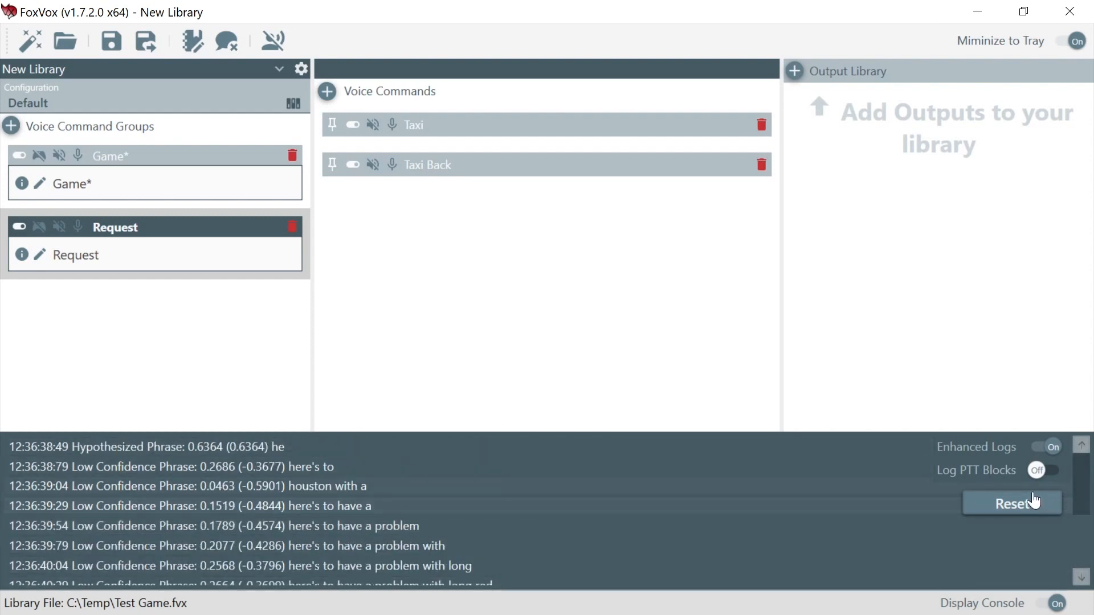
left_click(1010, 506)
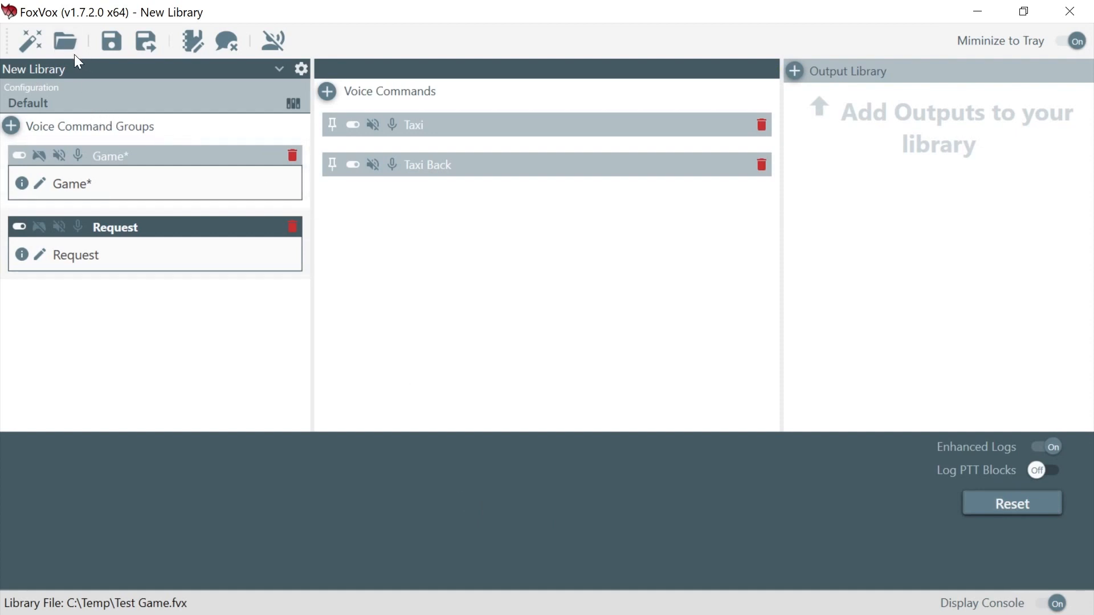
- Add a voice command group with the voice recognition key "Houston"
left_click(11, 126)
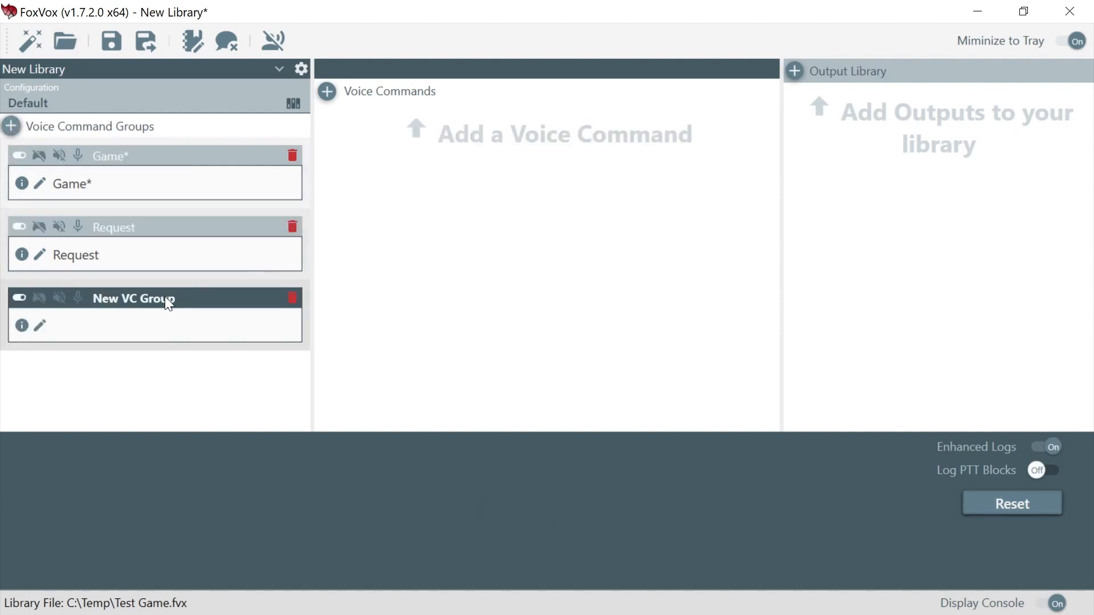
left_click(38, 325)
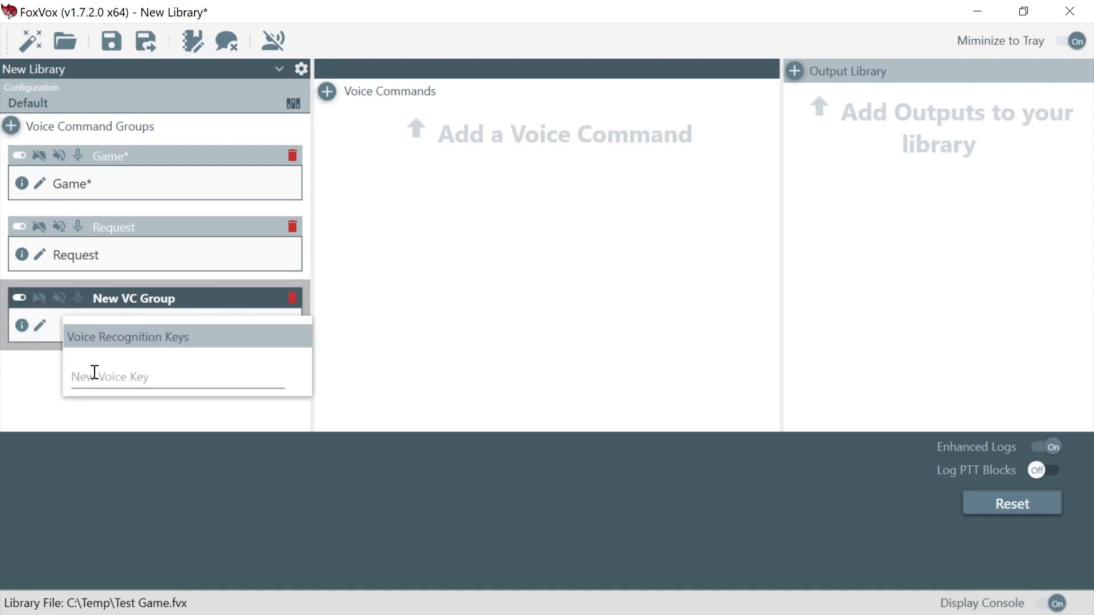
type("hous")
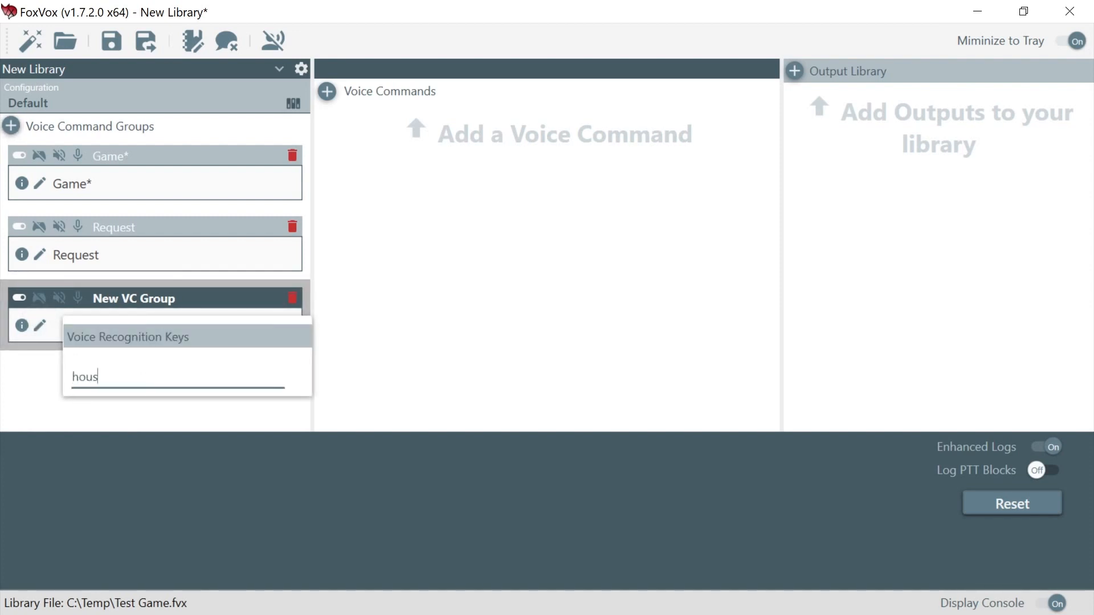
key("BackSpace")
key("BackSpace")
key("BackSpace")
key("BackSpace")
type("Houston")
key("Return")
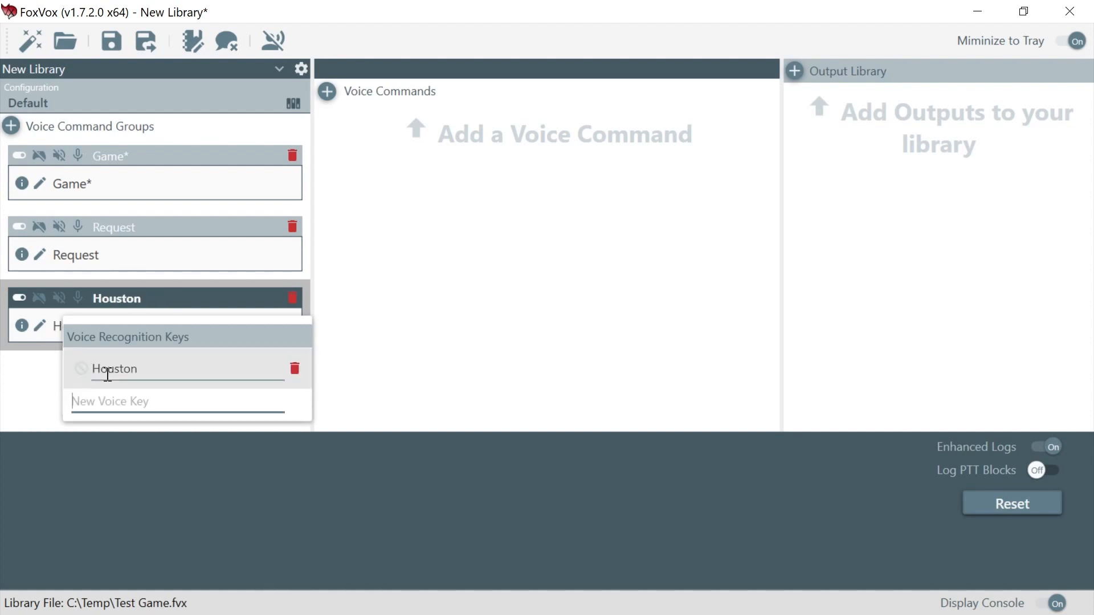
left_click(376, 327)
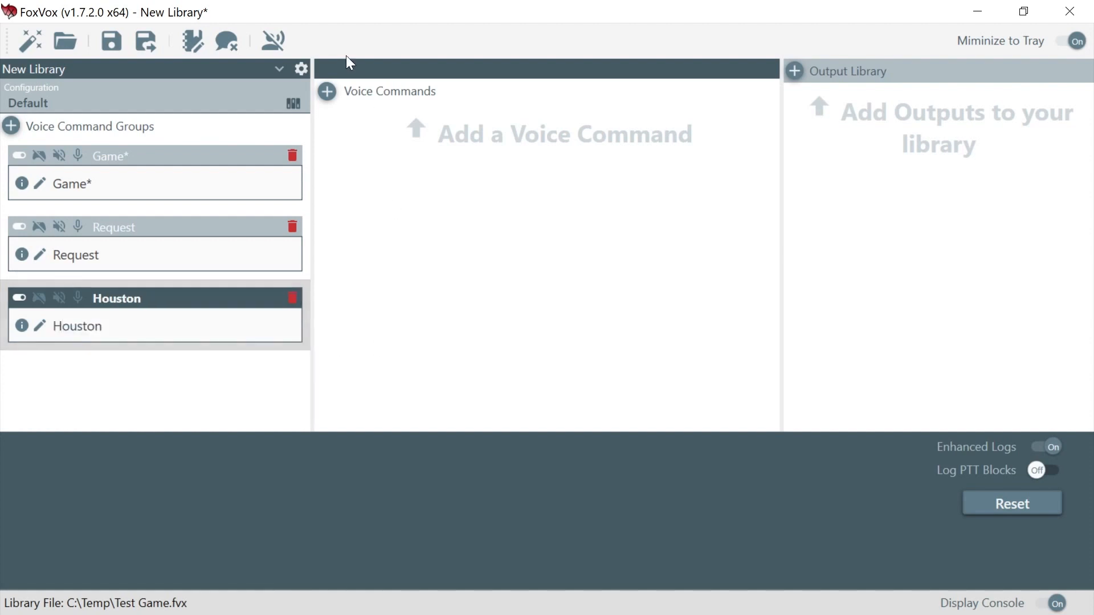
- Add a voice command to the Houston group with the voice key "Problem"
left_click(327, 92)
left_click(335, 149)
left_click(359, 180)
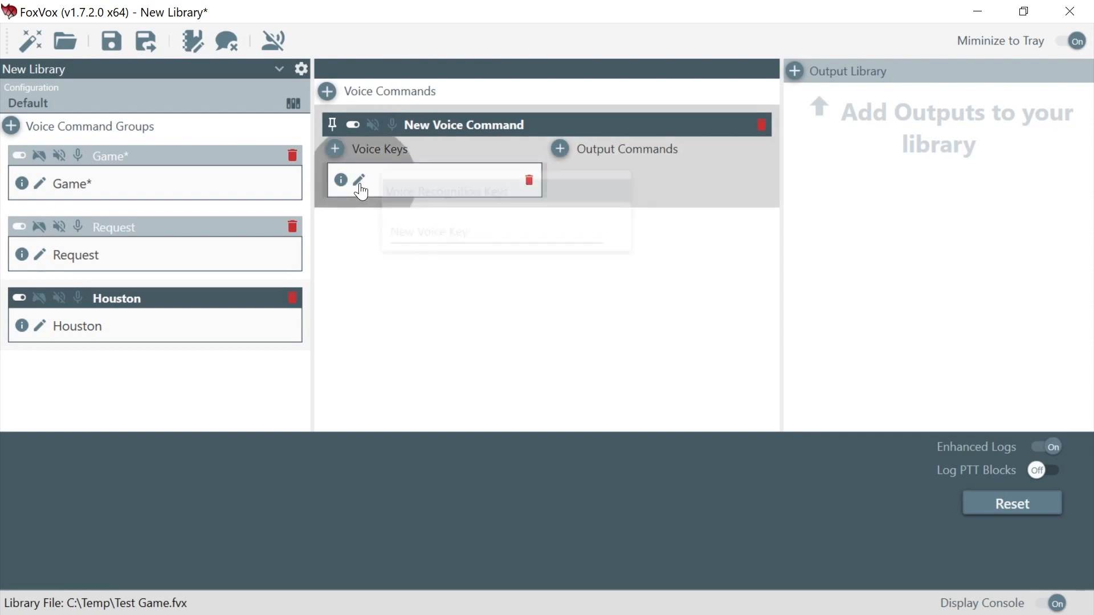
left_click(412, 232)
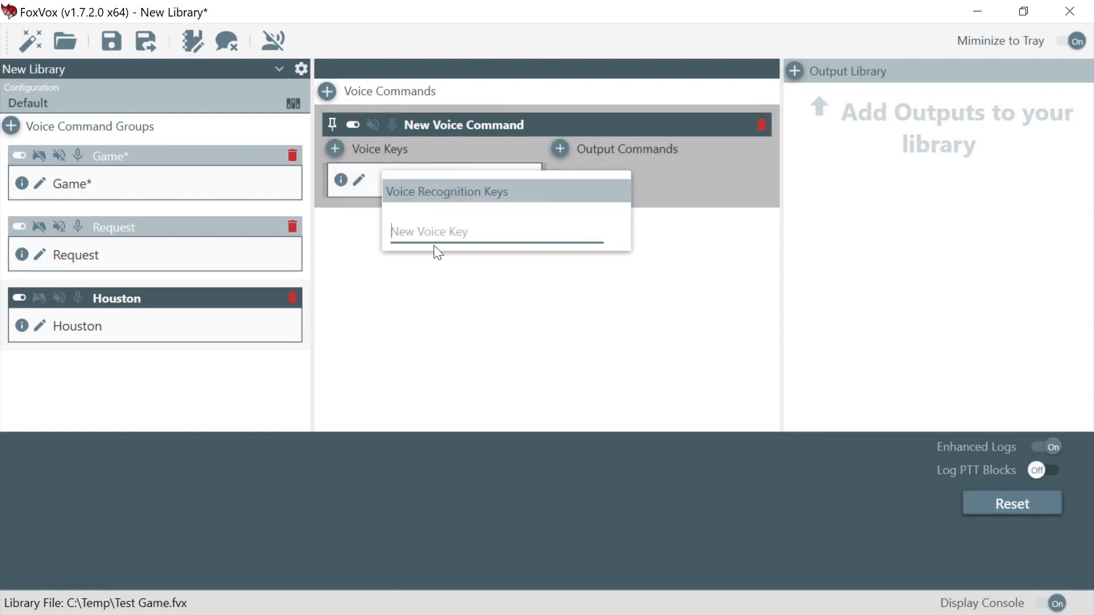
type("Problem")
key("Return")
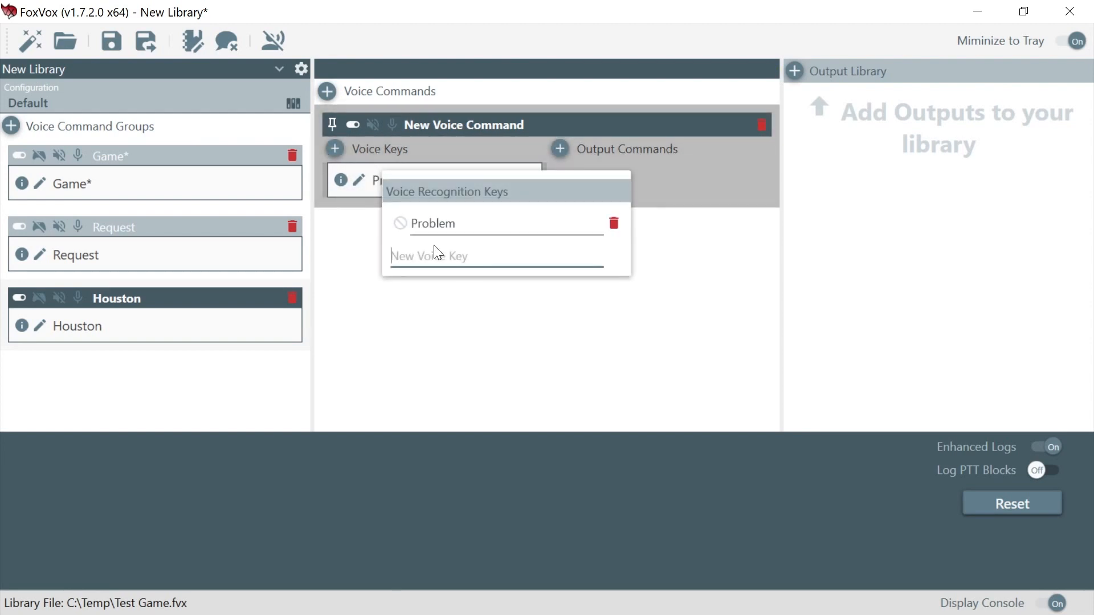
left_click(450, 363)
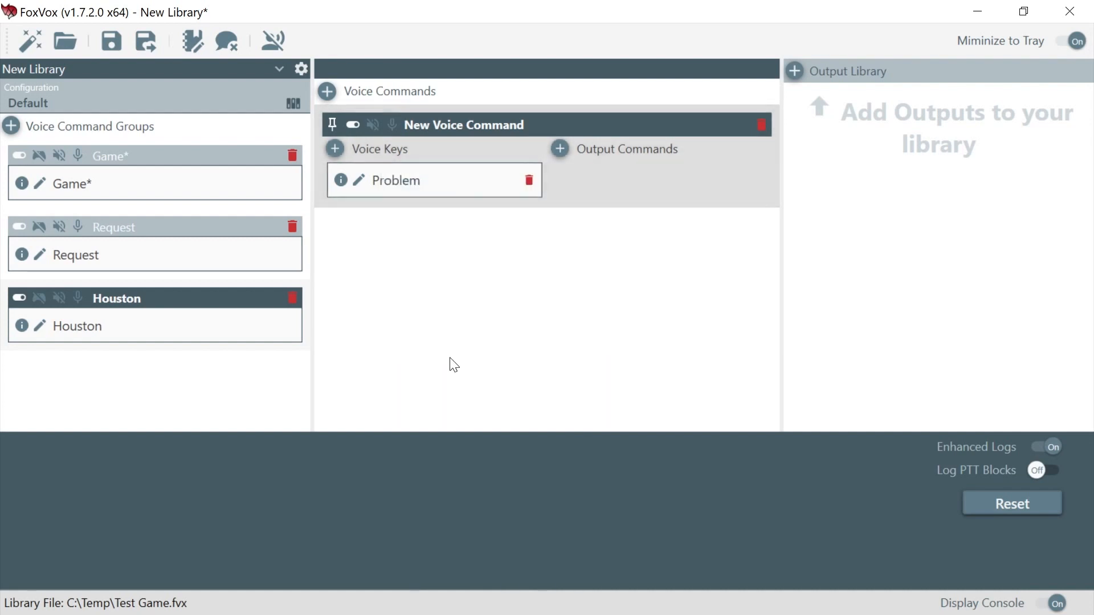
- Rename the Houston group's new voice command as "Problem" and save the library
double_click(445, 126)
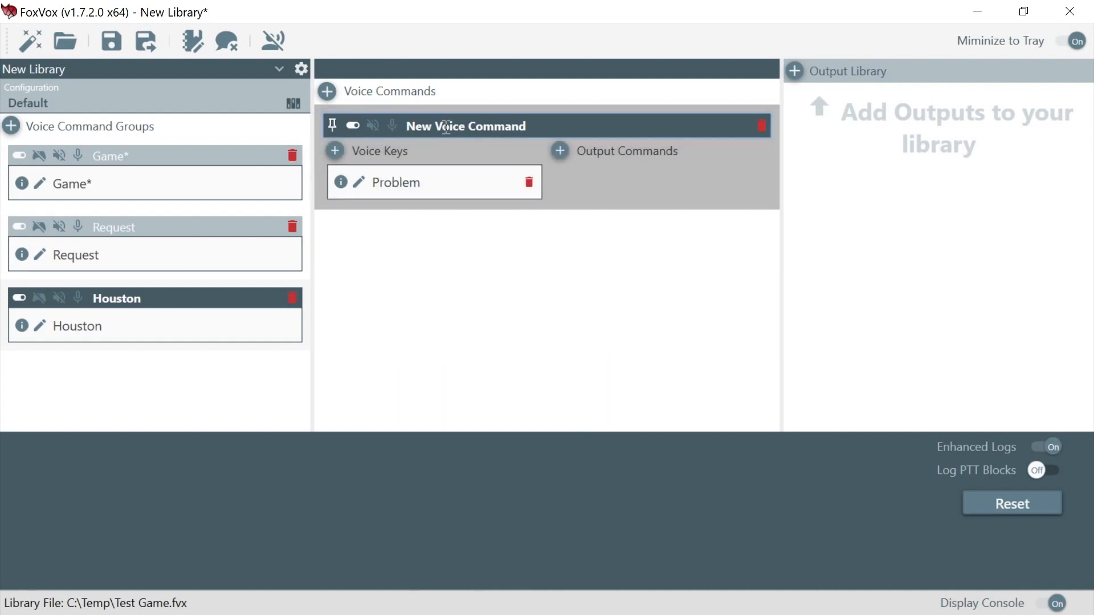
type("P")
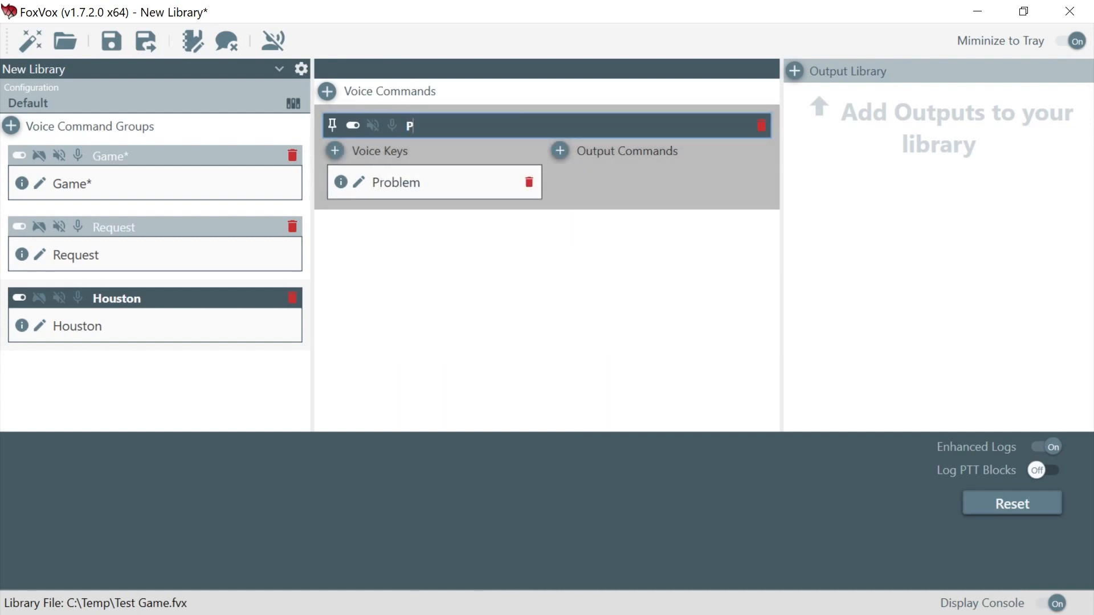
type("romlem")
key("Return")
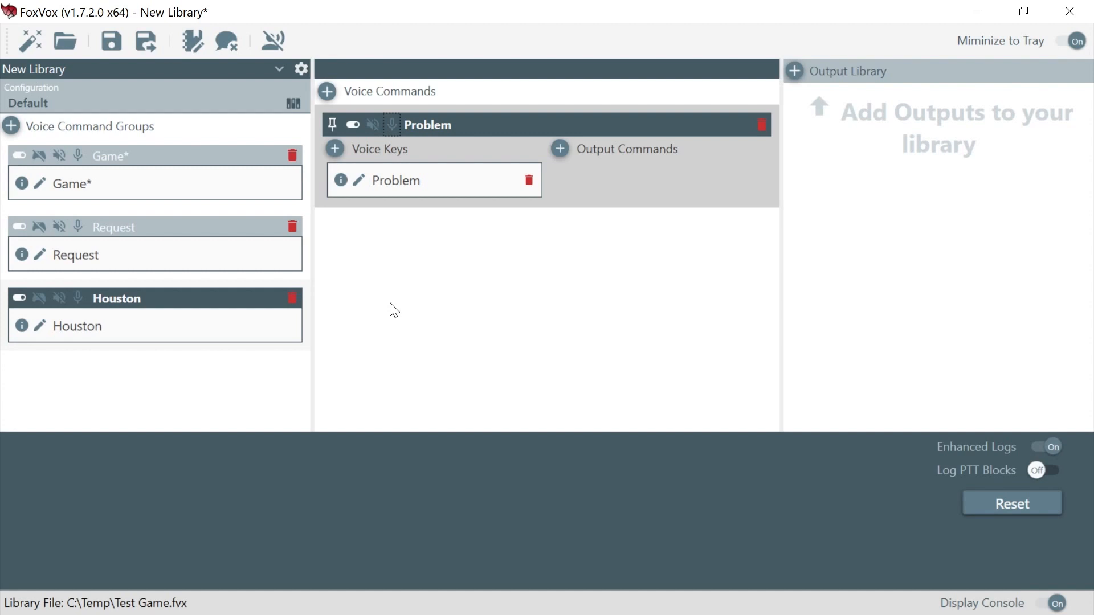
left_click(117, 50)
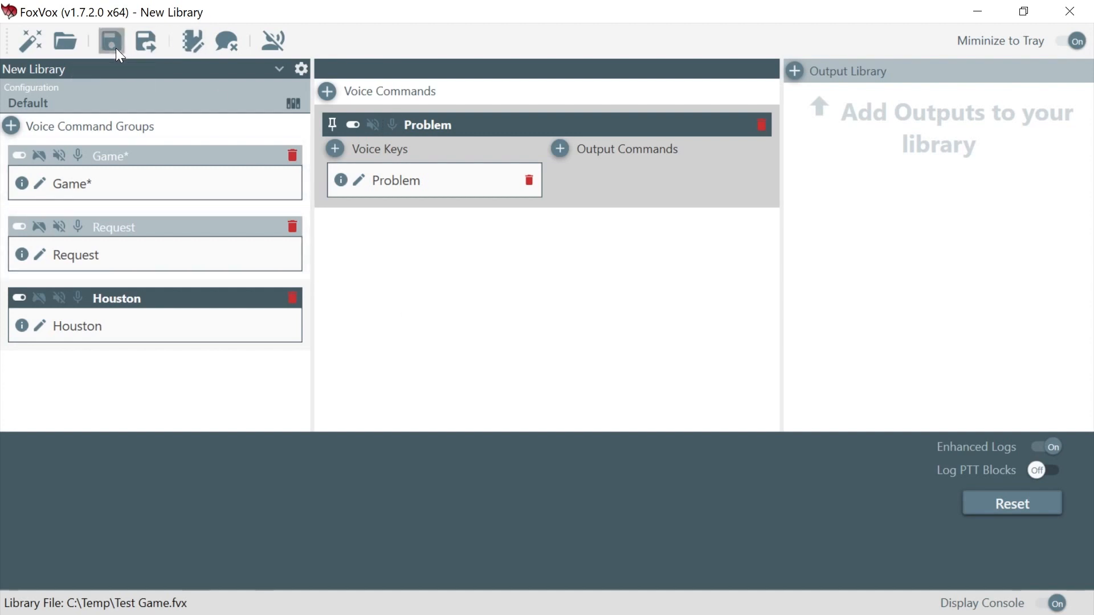
- Test the spoken Houston sentence with voice recognition twice, reviewing the logged phrases and confidence scores between the runs
left_click(273, 40)
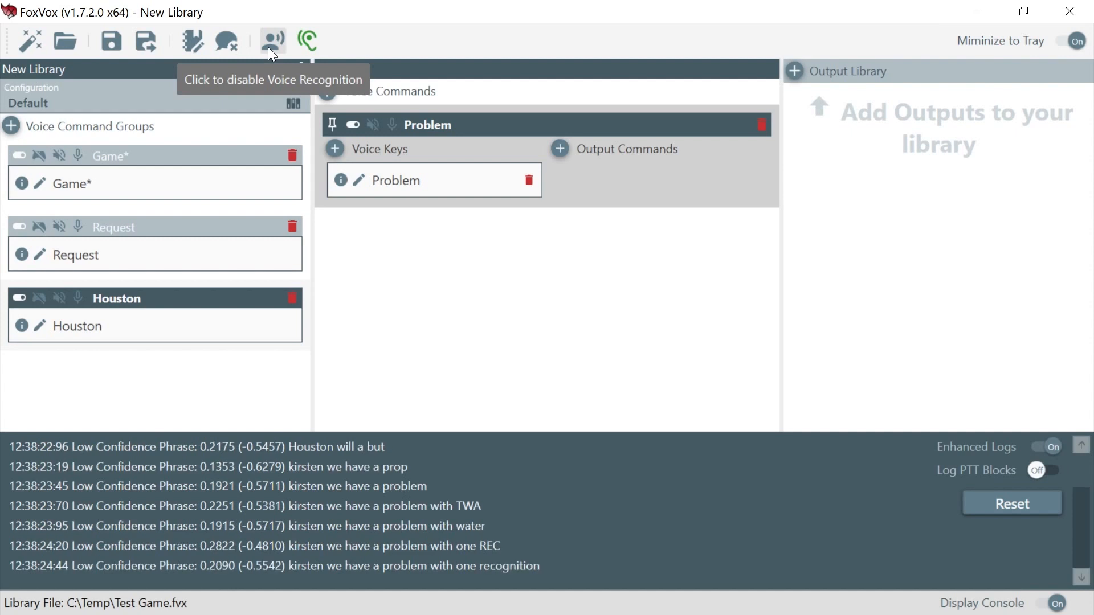
left_click(267, 47)
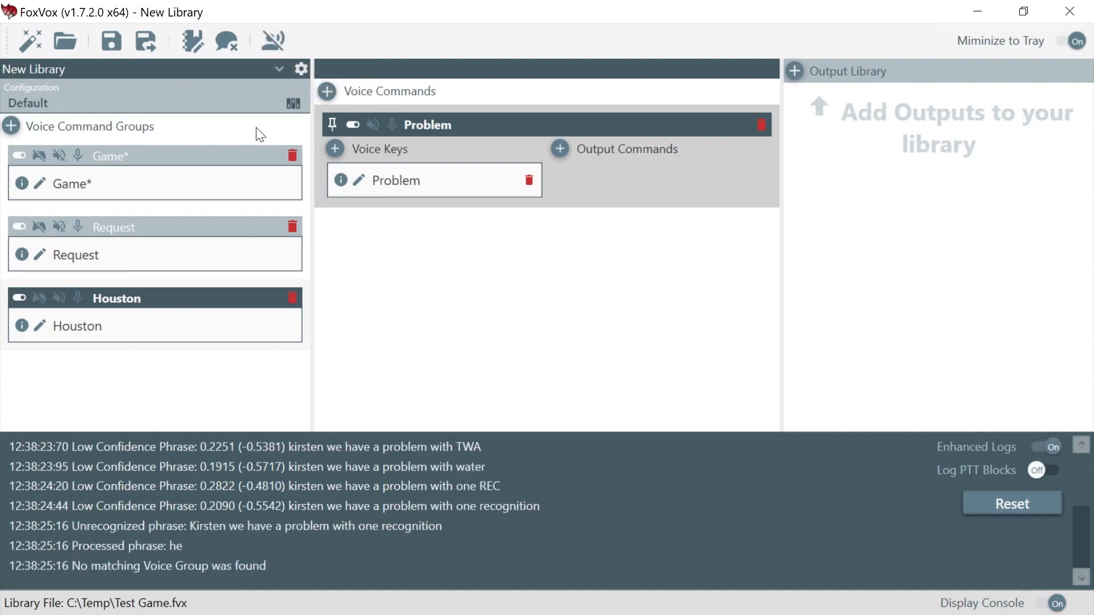
scroll(357, 484, "up", 2)
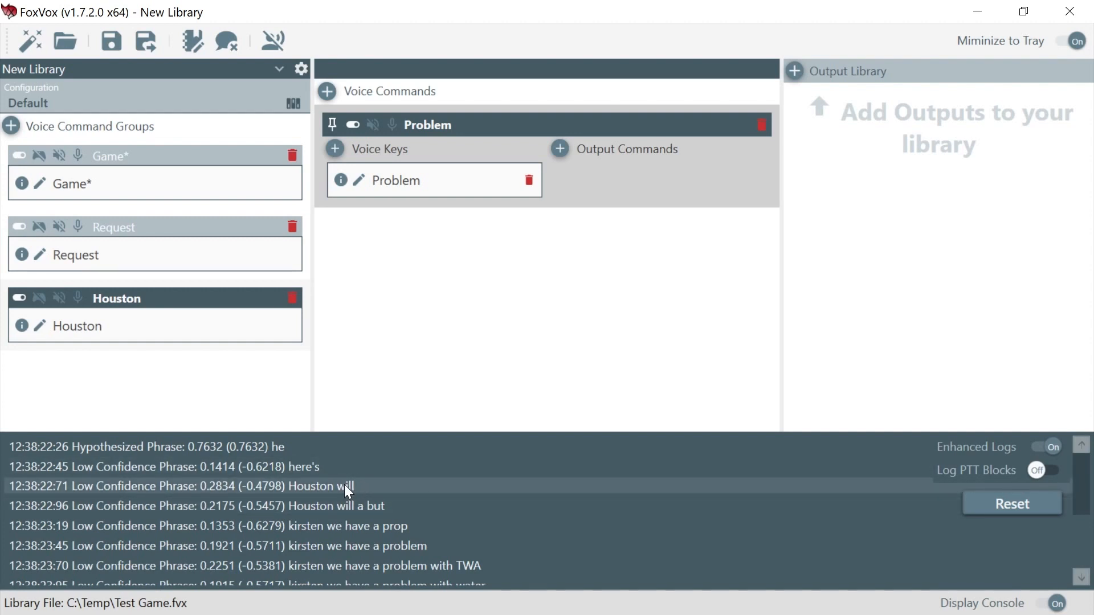
scroll(344, 486, "down", 1)
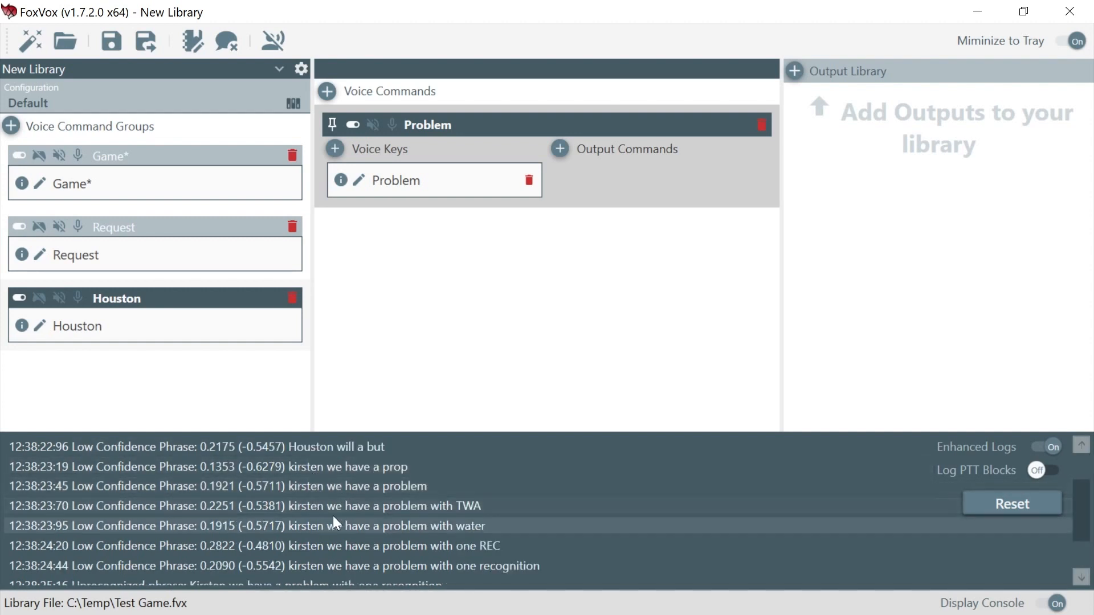
scroll(333, 515, "down", 1)
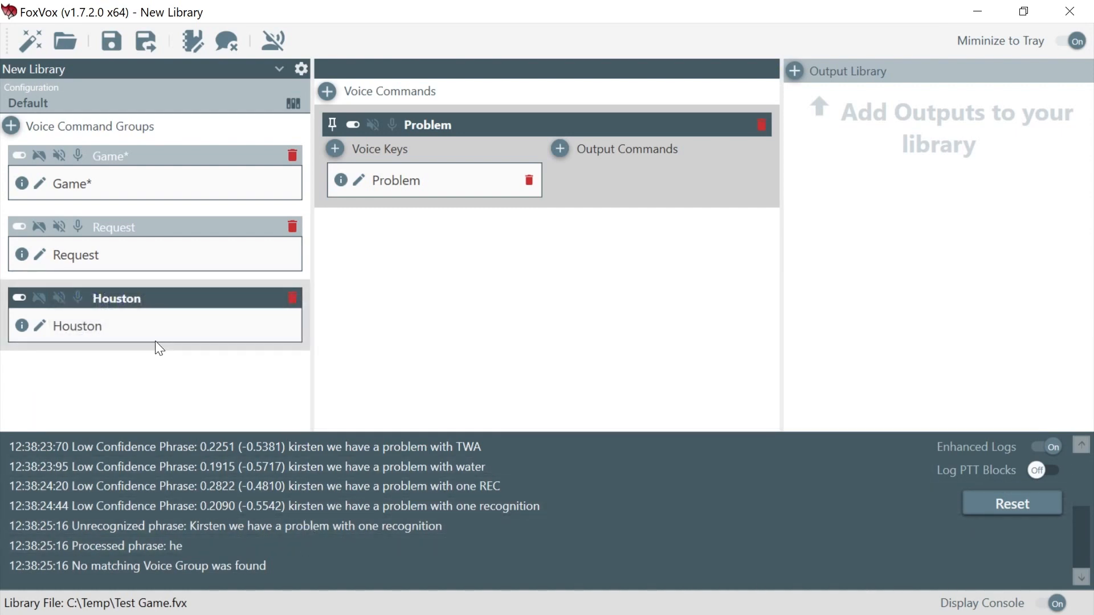
scroll(310, 520, "up", 2)
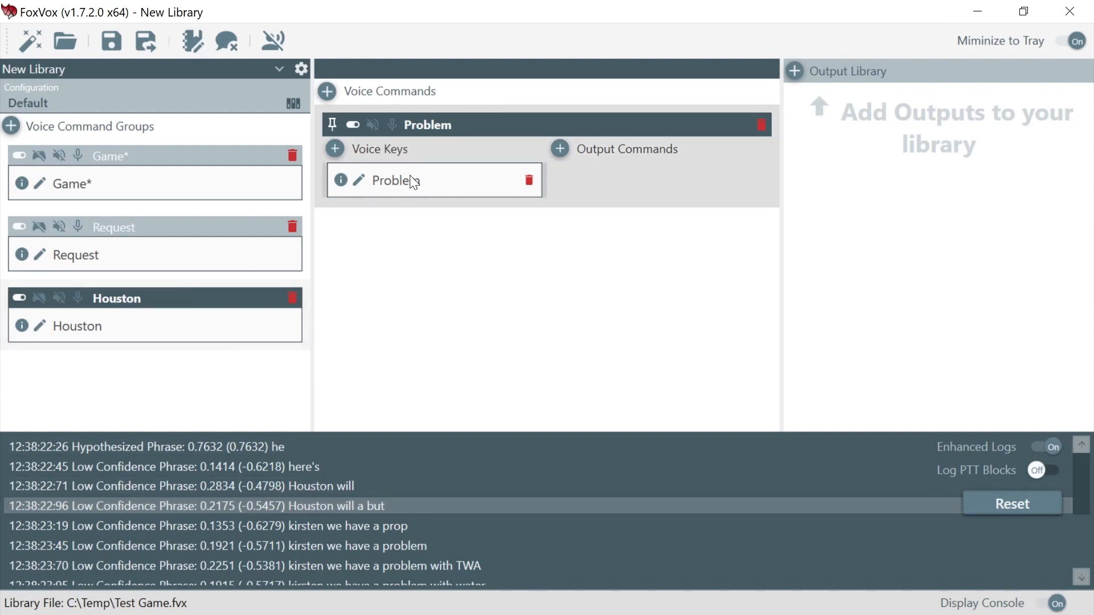
scroll(338, 541, "down", 1)
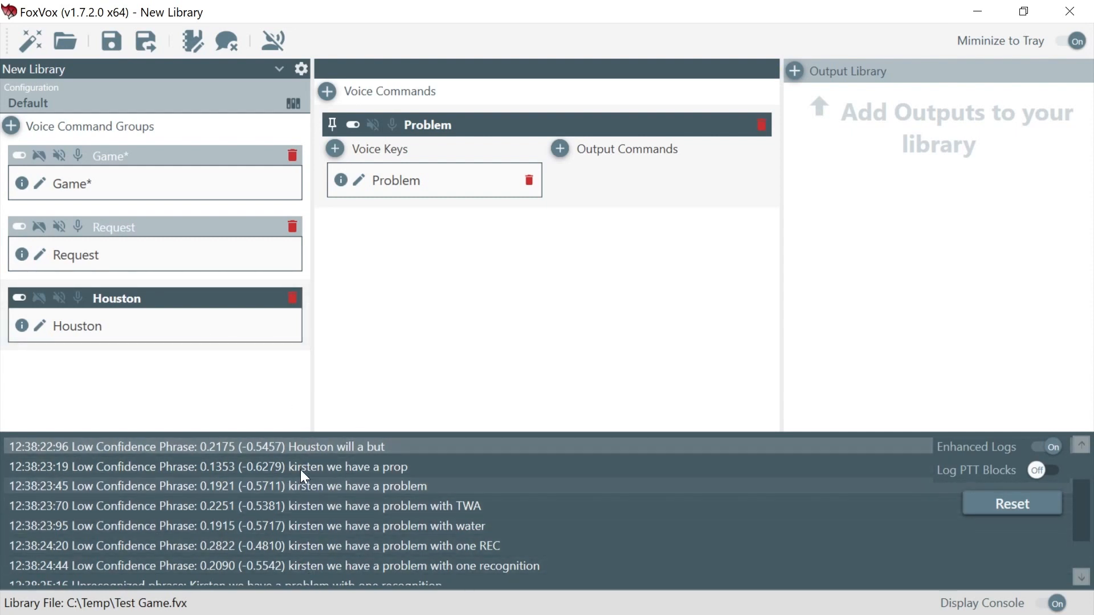
scroll(422, 555, "down", 1)
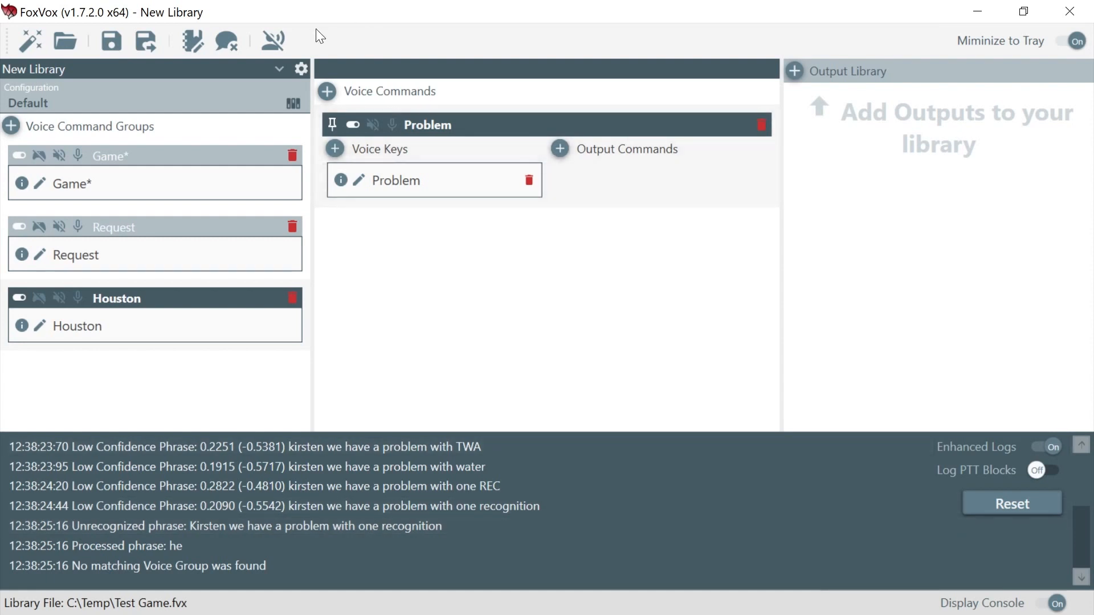
left_click(272, 41)
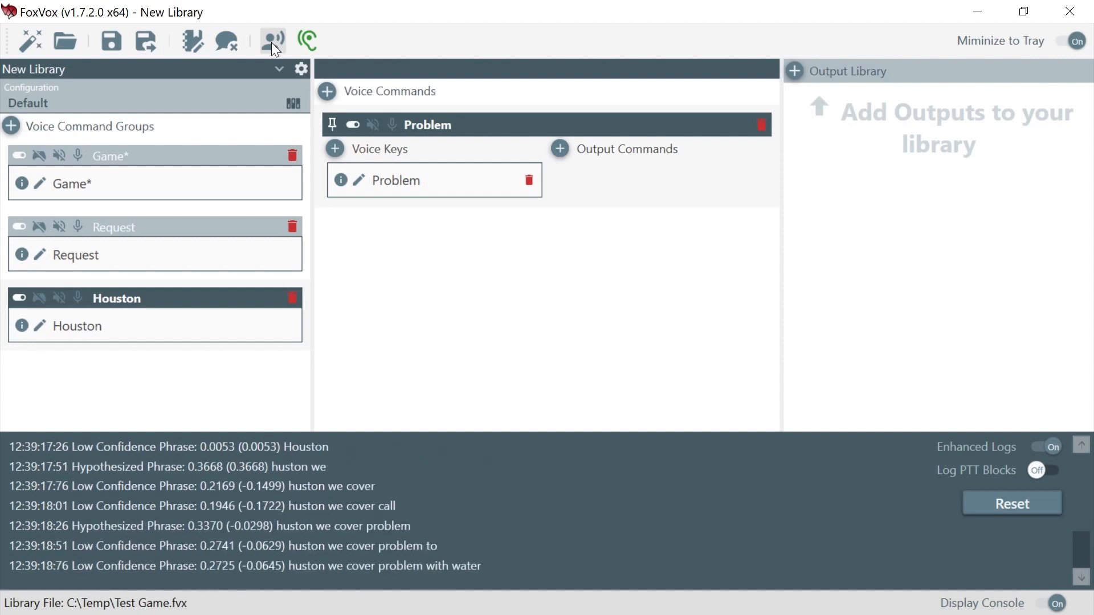
left_click(271, 42)
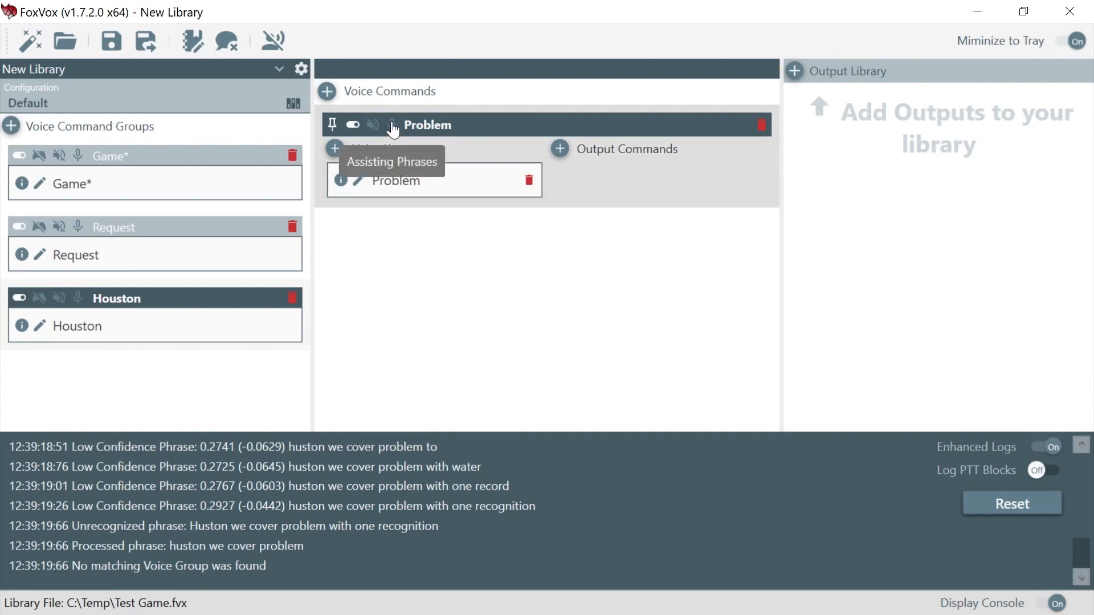
- Open the Houston group's assisting phrases for entering a new voice key
left_click(78, 298)
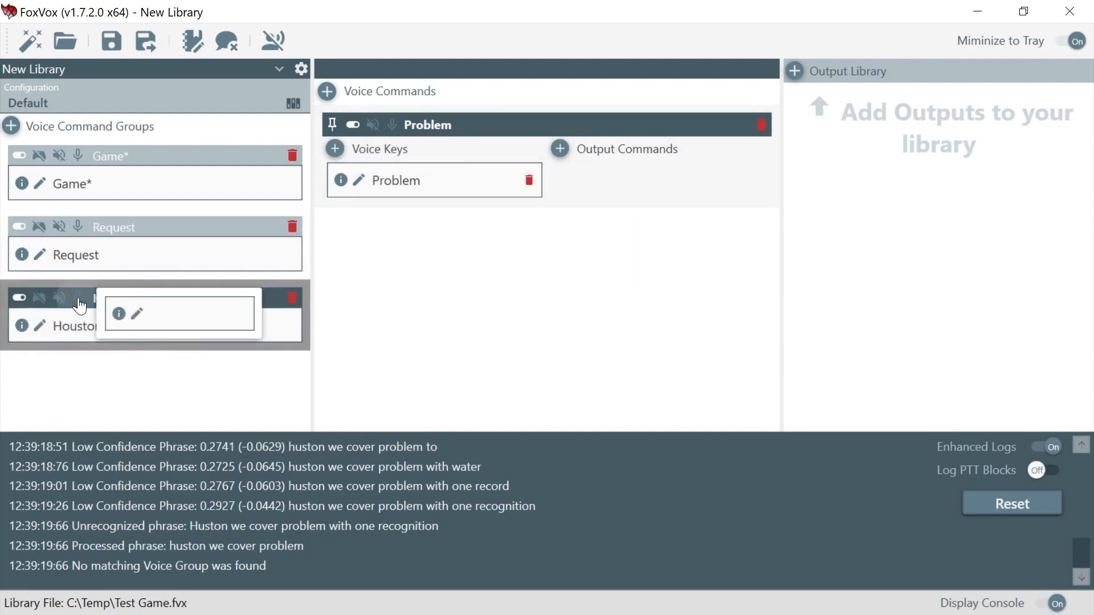
left_click(131, 321)
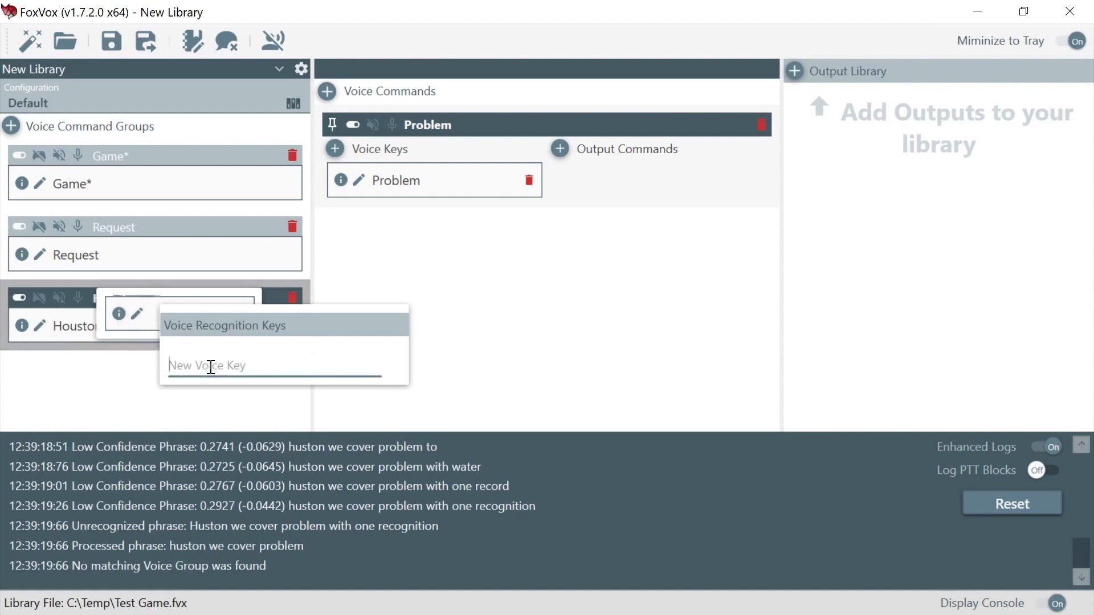
- Add the assisting phrases we, have, with, long and recognition to the Houston command group and save the library
type("we")
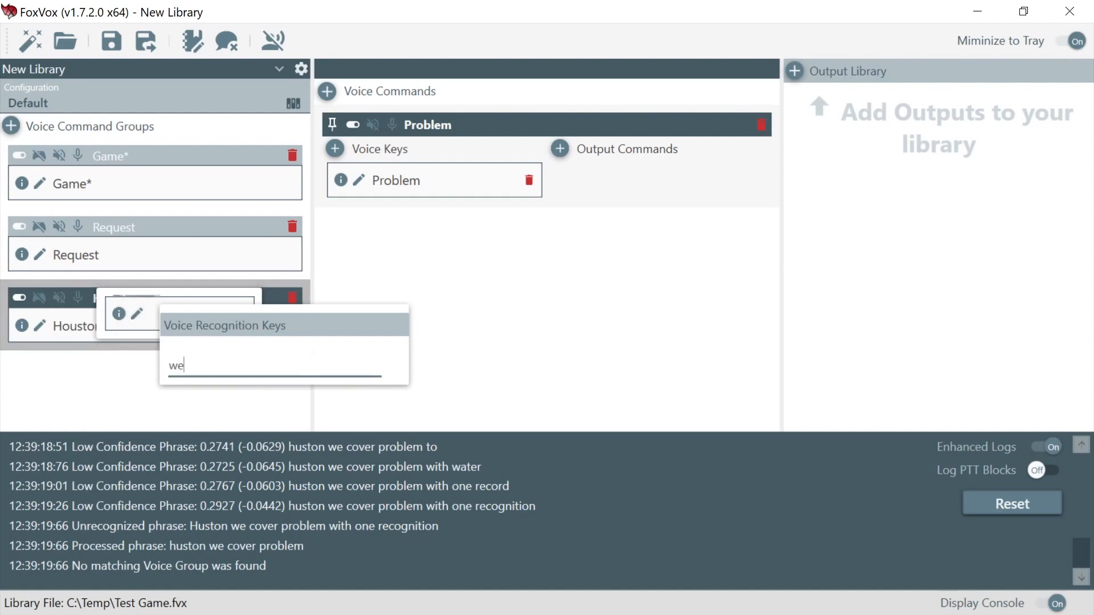
key("Return")
type("ha")
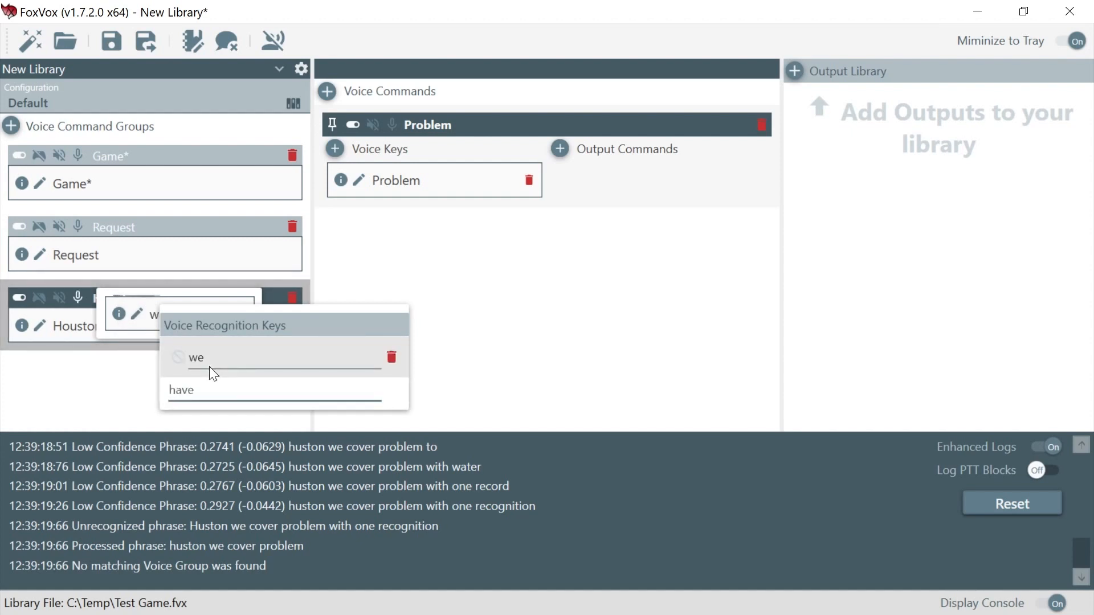
type("ve")
key("Return")
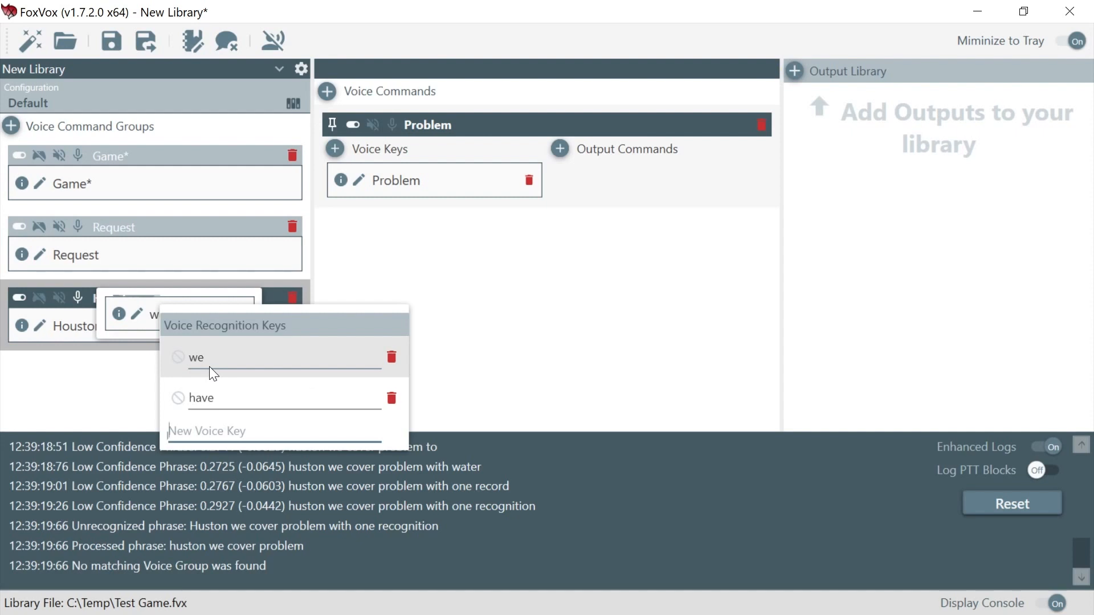
type("with")
key("Return")
type("long")
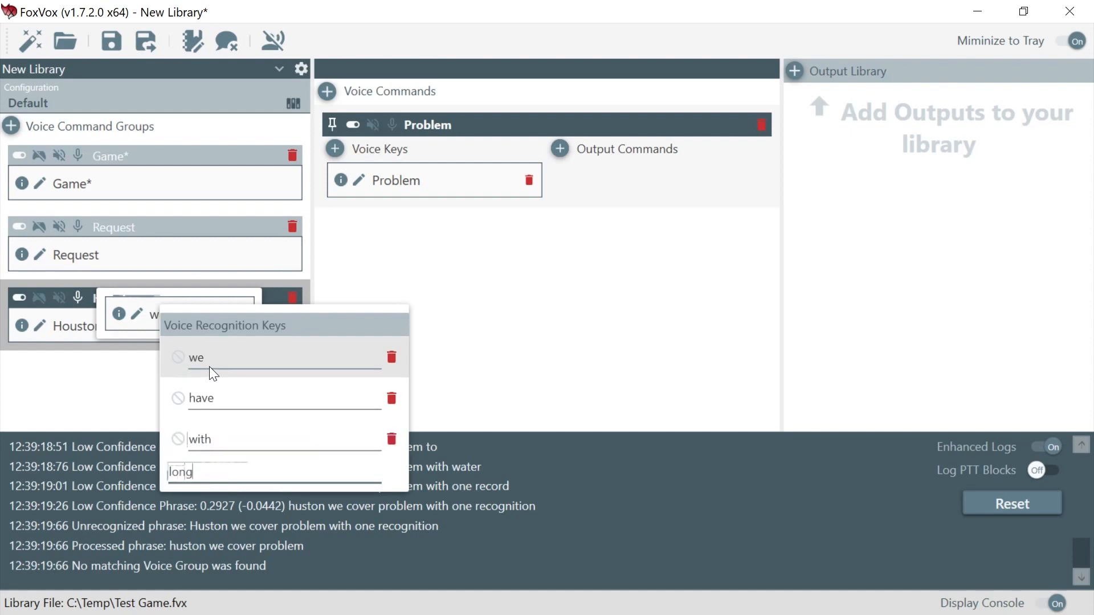
key("Return")
type("regog")
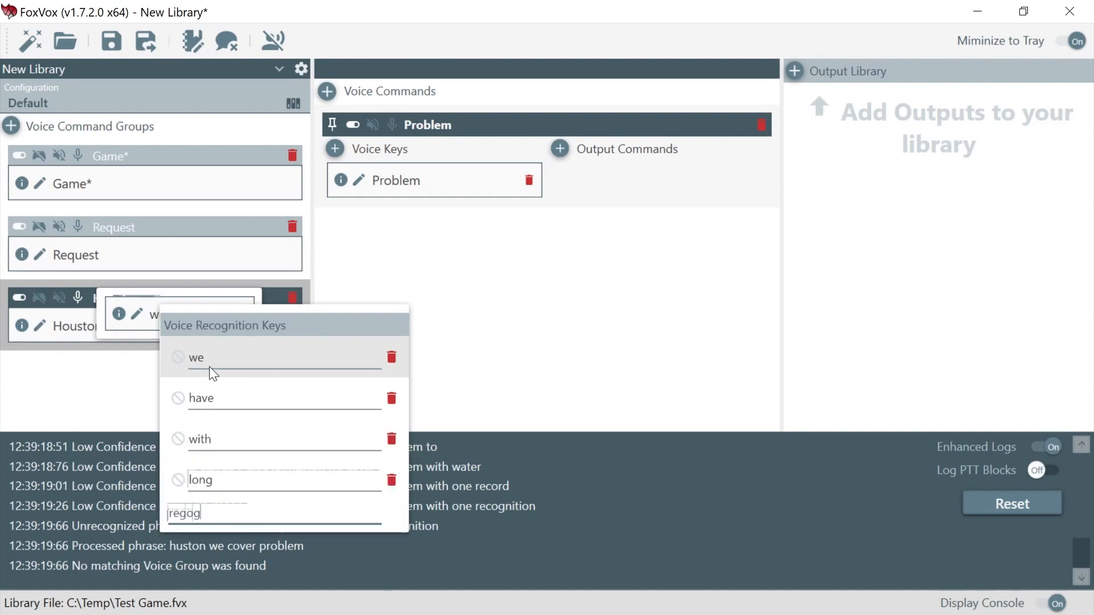
key("BackSpace")
key("BackSpace")
key("BackSpace")
type("cognition")
key("Return")
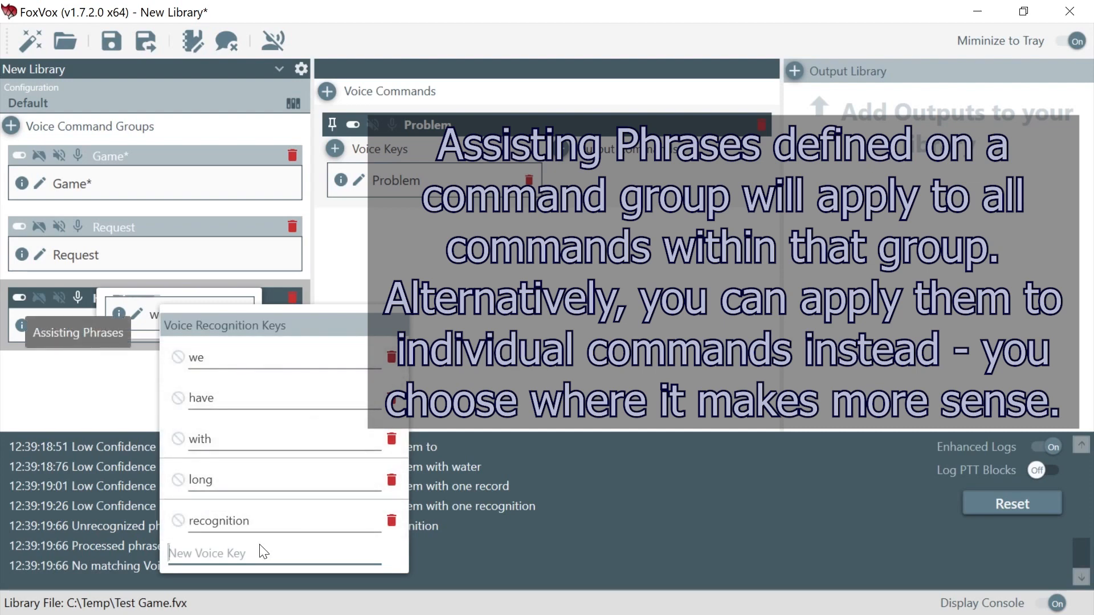
left_click(461, 323)
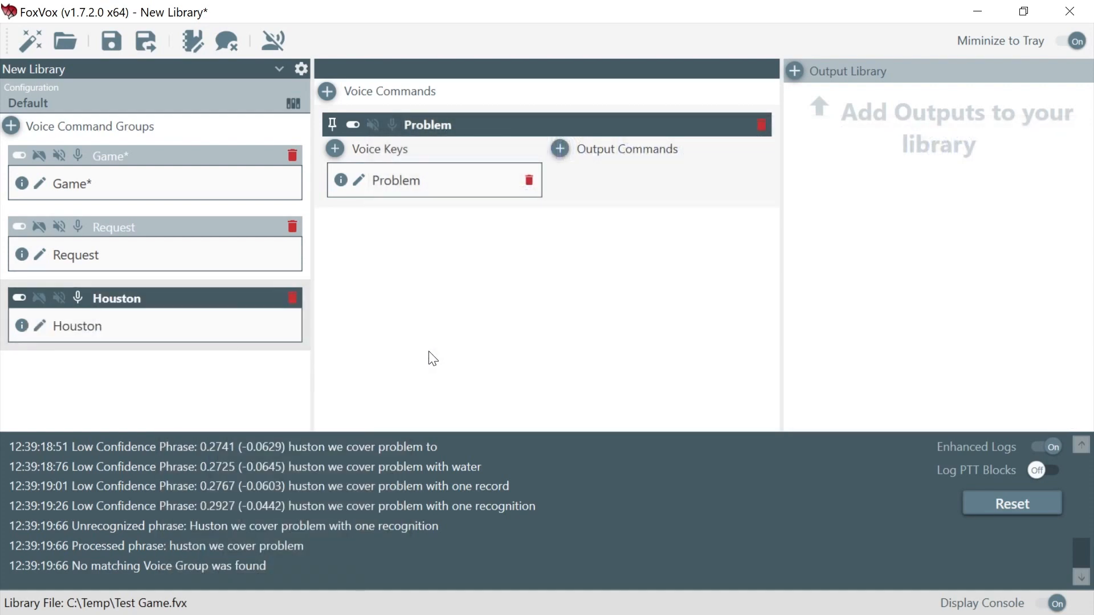
left_click(111, 40)
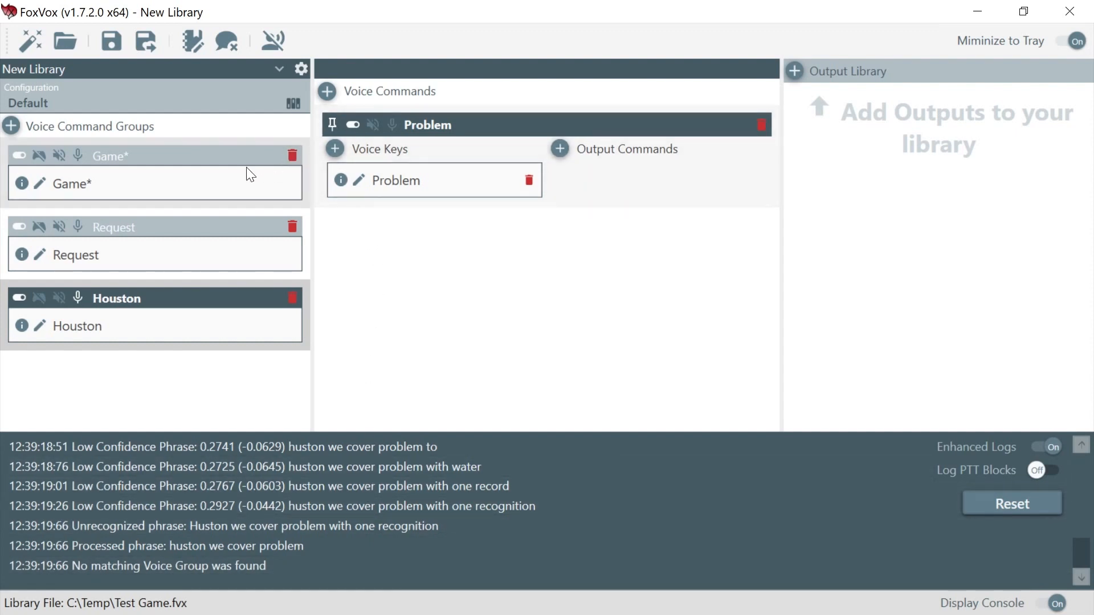
- Review the voice commands in the Game*, Request and Houston groups
left_click(105, 187)
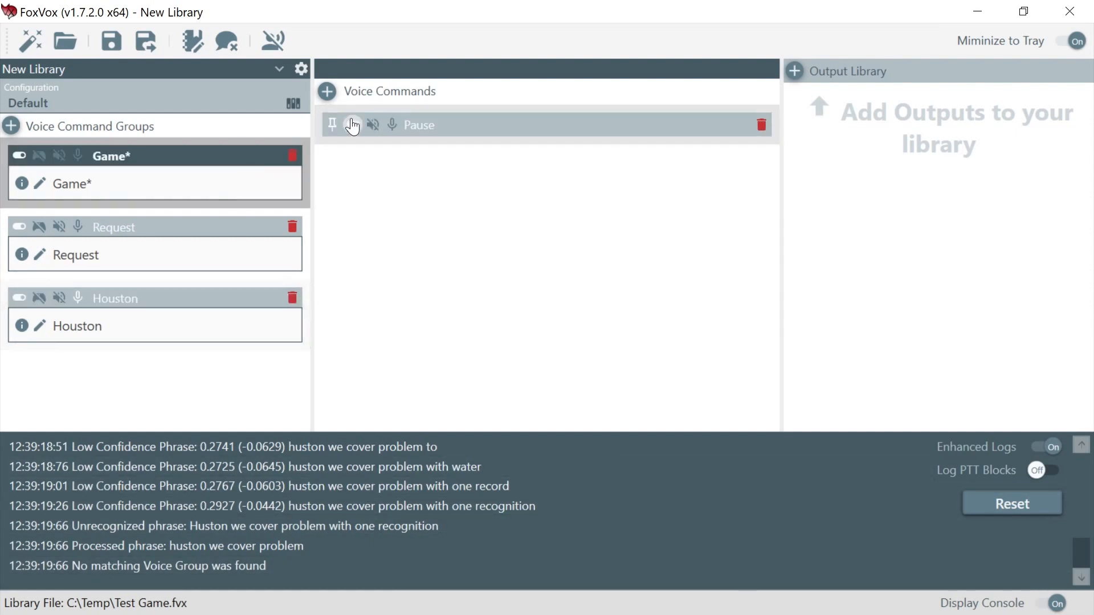
left_click(211, 241)
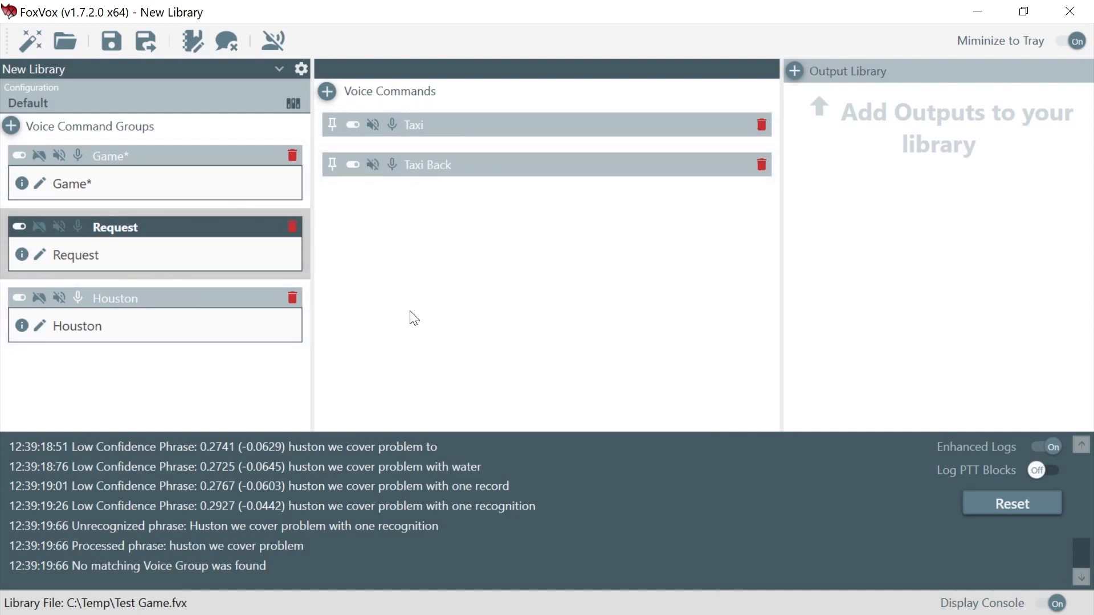
left_click(218, 321)
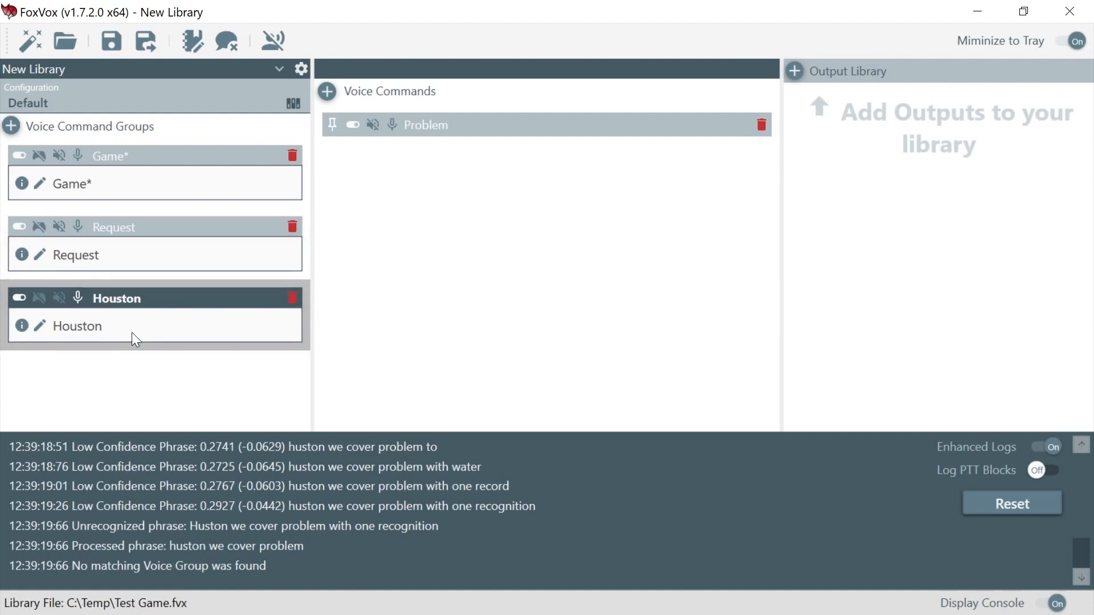
- Clear the console log and start voice recognition to test the Houston group's Problem command
left_click(448, 122)
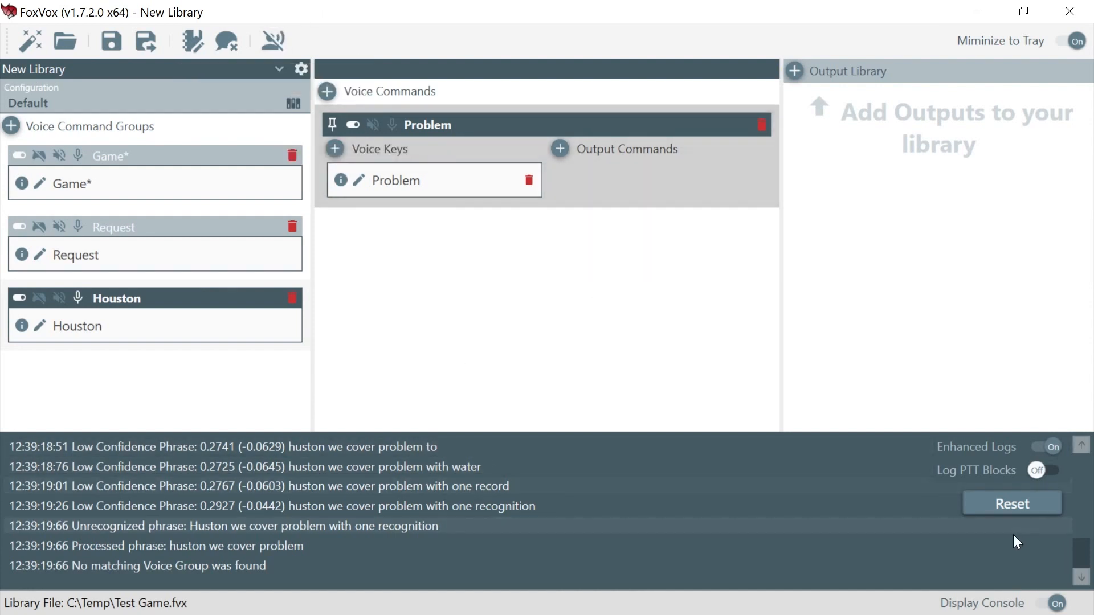
left_click(996, 505)
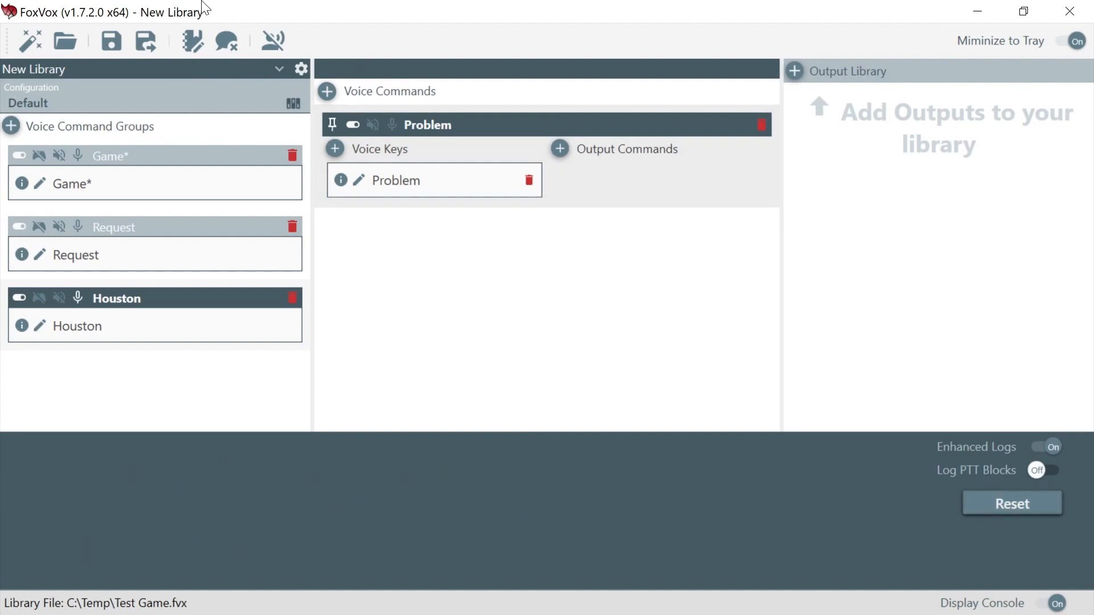
left_click(273, 41)
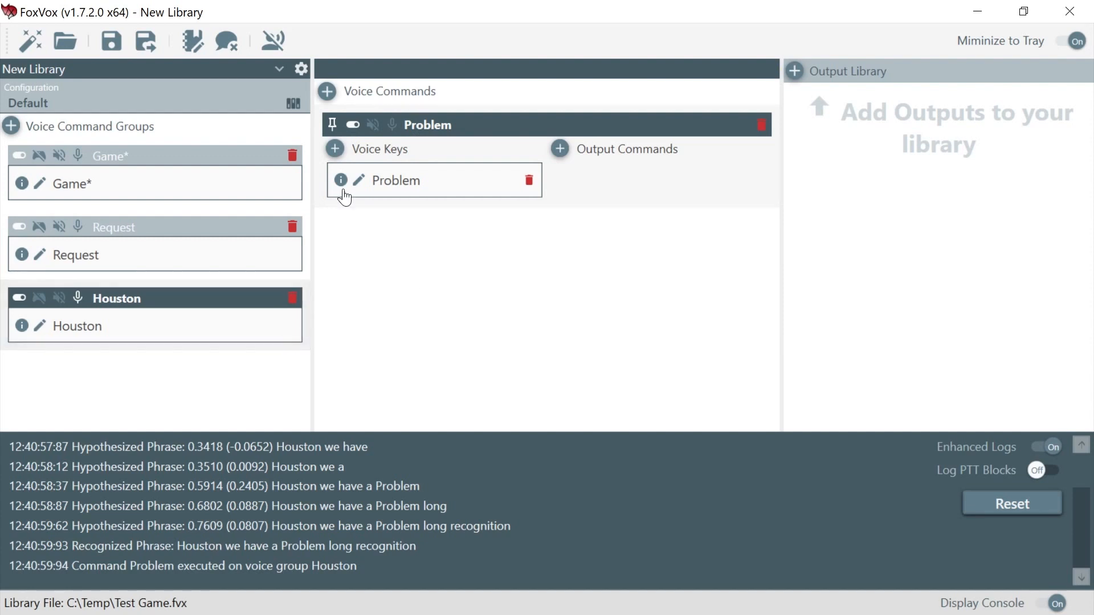
- Check the assisting phrases of the Problem command and list those defined on the Houston group
left_click(393, 126)
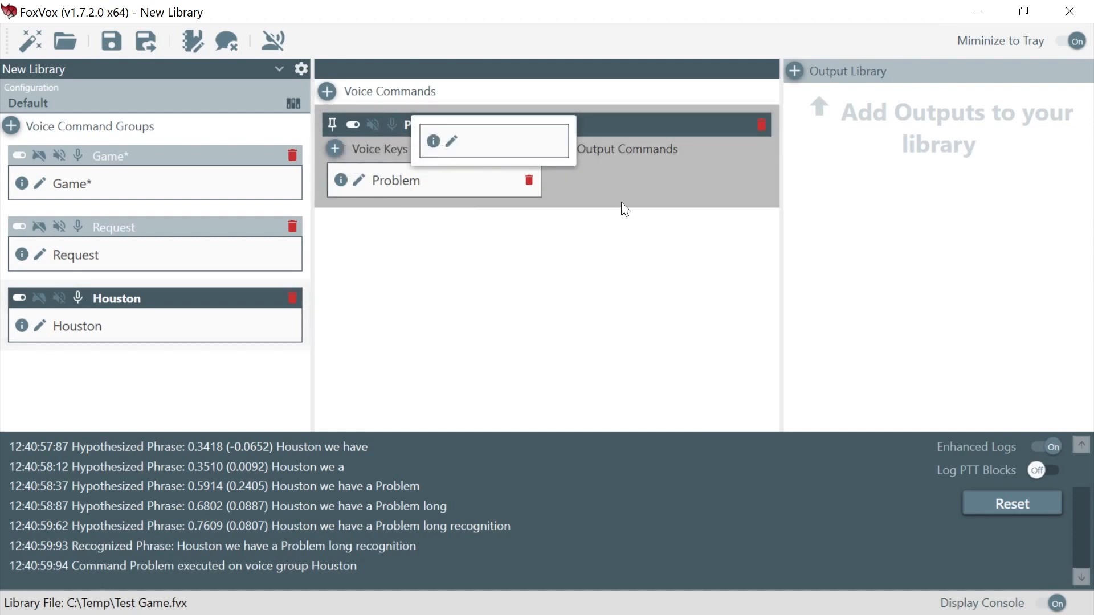
left_click(641, 167)
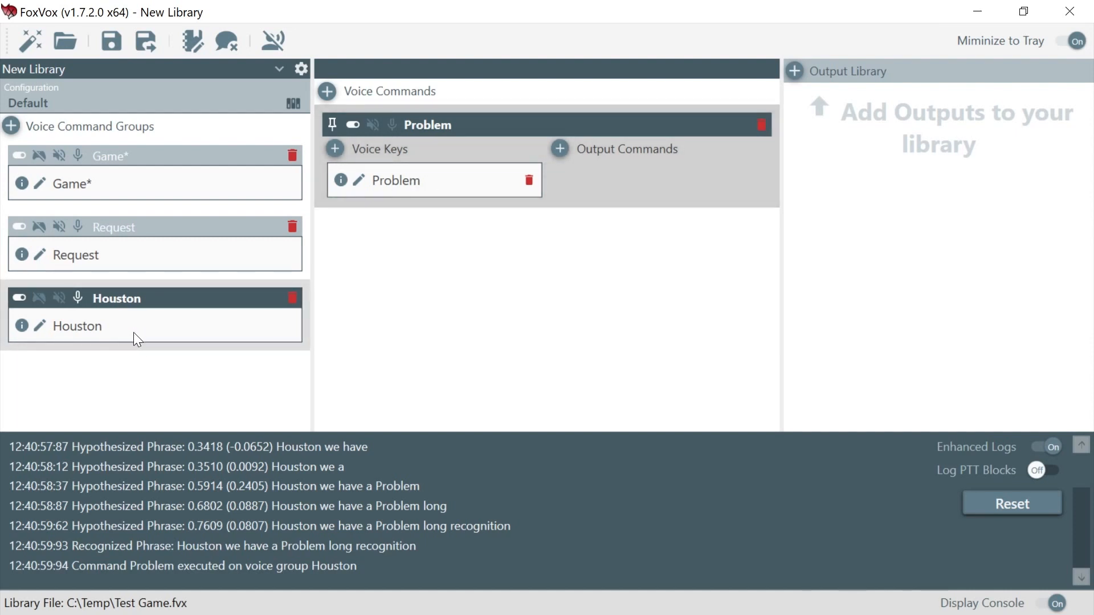
left_click(79, 302)
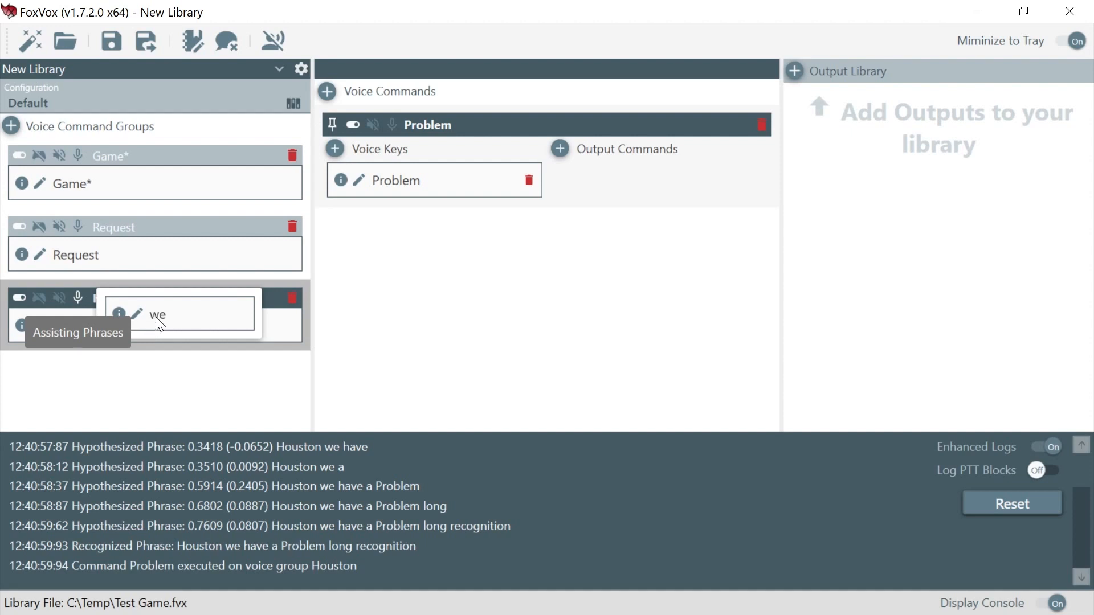
left_click(117, 314)
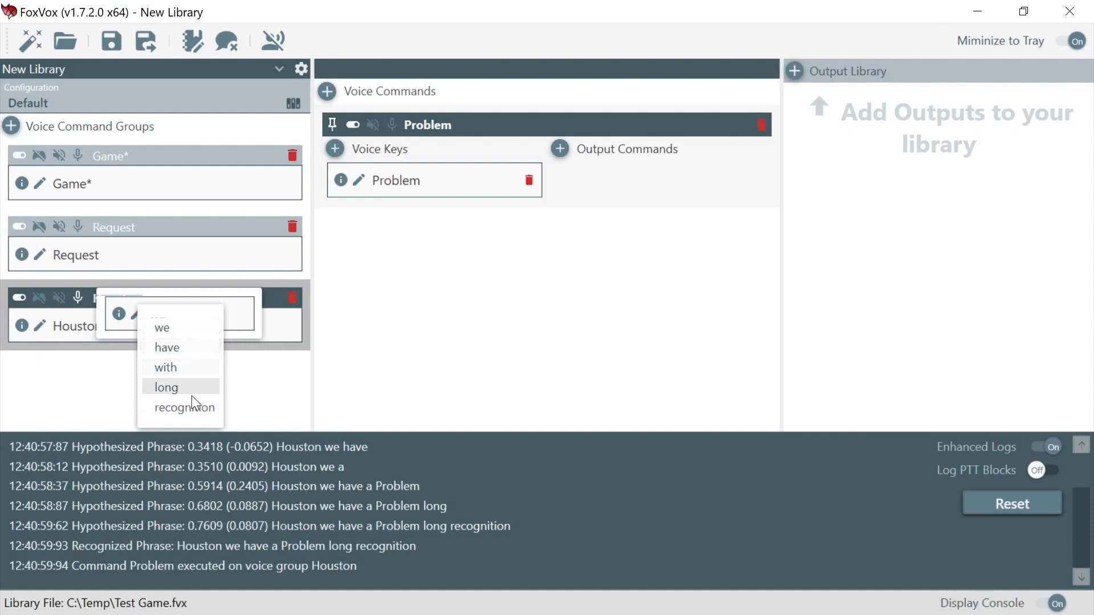
- Open the library's dictionary for editing
left_click(194, 41)
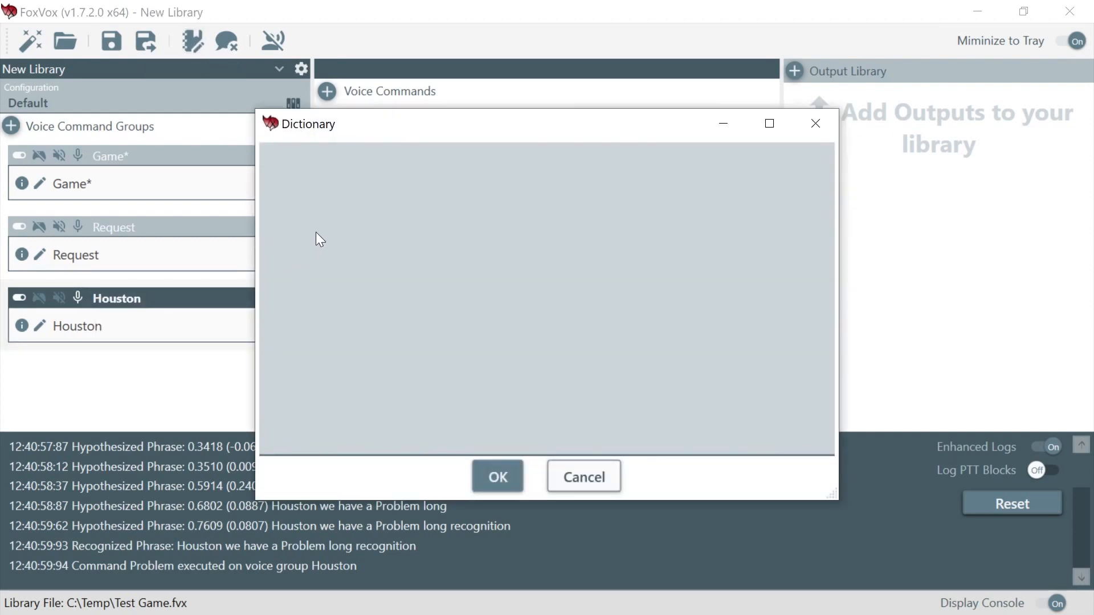
type("We")
key("Return")
type("Have")
key("BackSpace")
key("BackSpace")
key("BackSpace")
key("BackSpace")
key("BackSpace")
key("BackSpace")
key("BackSpace")
key("BackSpace")
type("Houston")
key("Return")
key("BackSpace")
key("BackSpace")
key("BackSpace")
key("BackSpace")
key("BackSpace")
key("BackSpace")
key("BackSpace")
key("BackSpace")
type("W")
key("BackSpace")
- Enter We, Have, With, Long and Recognition in the dictionary on separate lines and accept the entries
type("We")
key("Return")
type("Have")
key("Return")
type("With")
key("Return")
type("Logn")
key("BackSpace")
key("BackSpace")
type("ng")
key("Return")
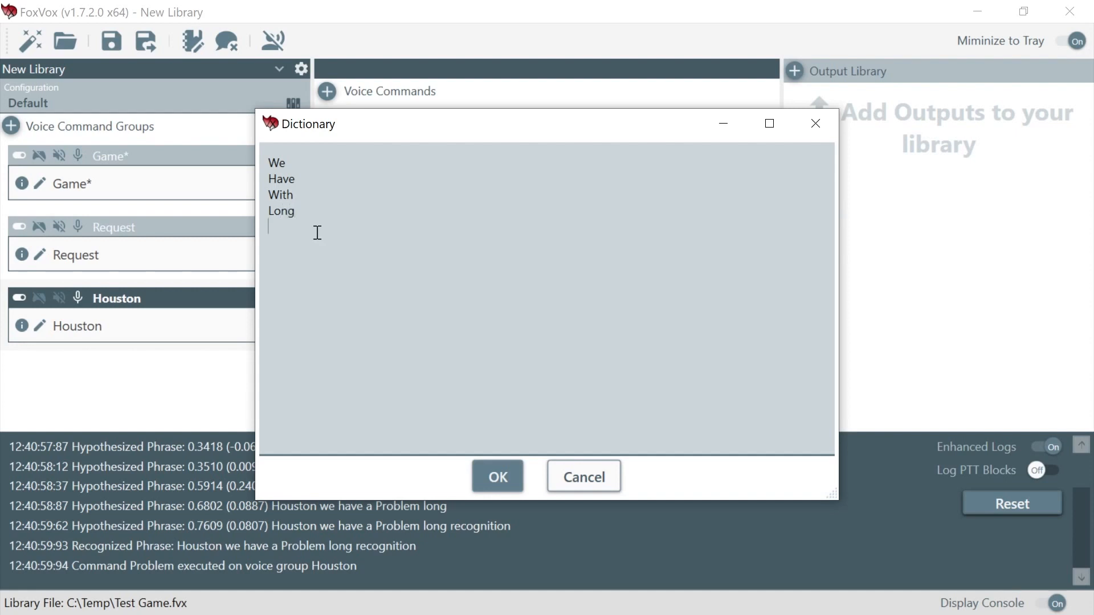
type("Recognition")
key("Return")
left_click(490, 478)
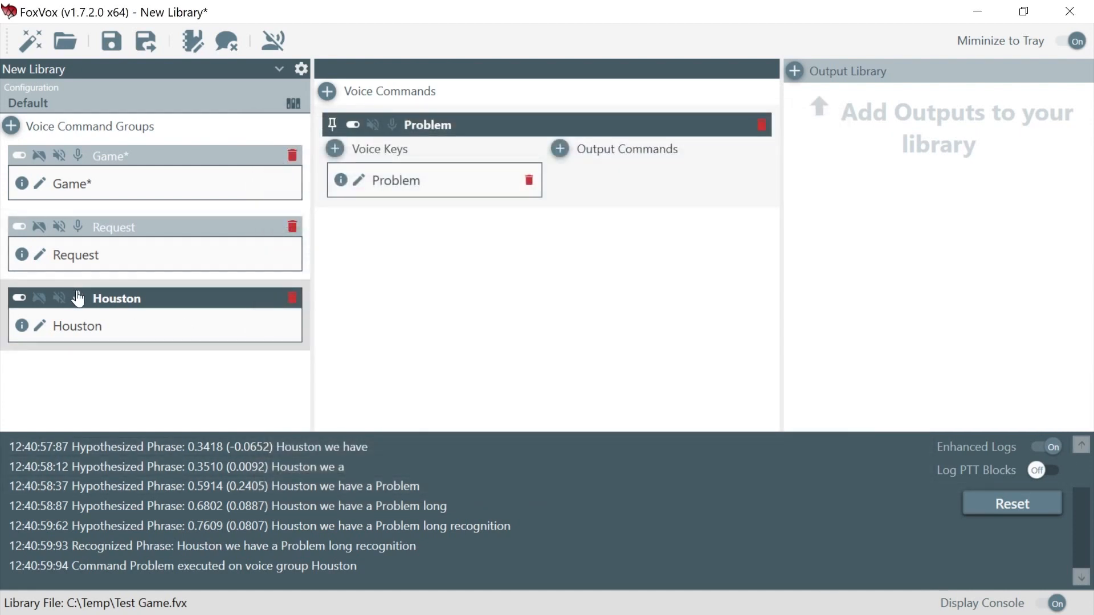
- Delete all assisting phrases from the Houston command group and save the library
mouse_move(79, 298)
left_click(137, 314)
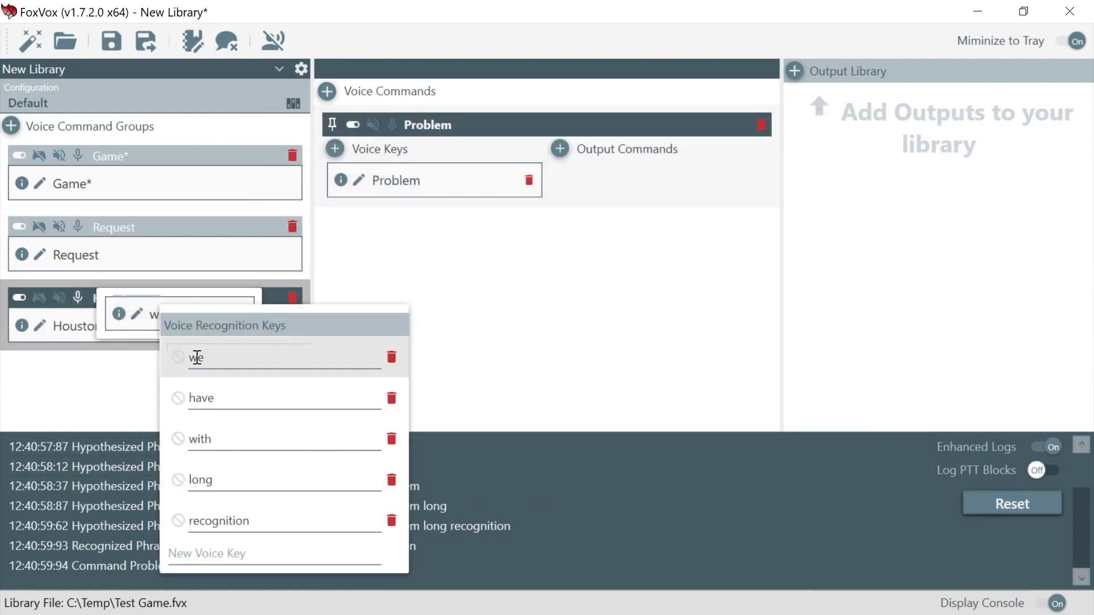
left_click(391, 357)
left_click(392, 358)
left_click(391, 357)
left_click(392, 357)
left_click(391, 357)
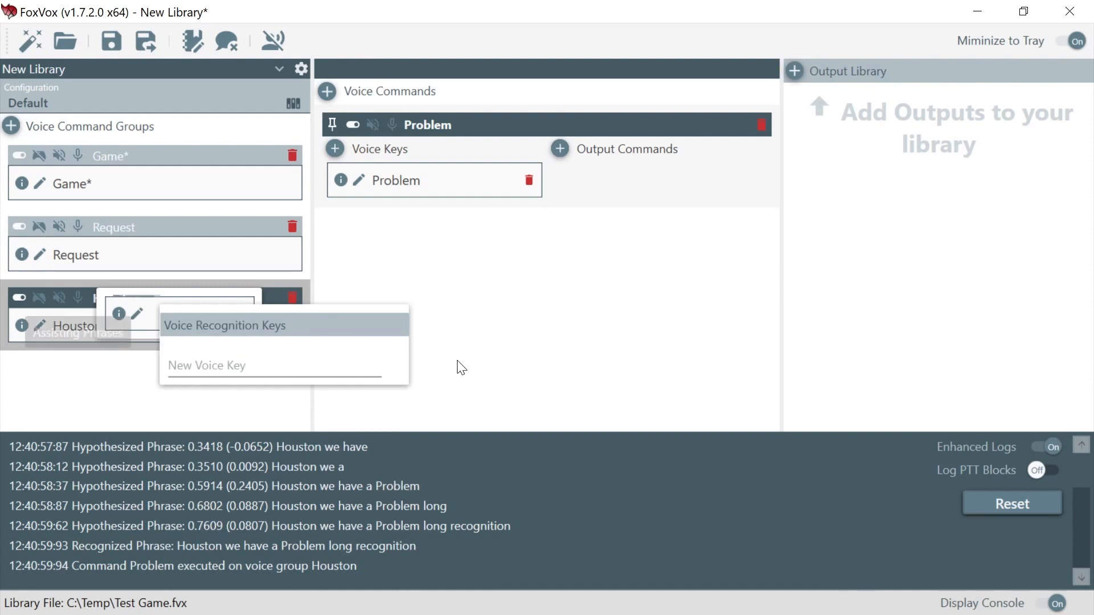
left_click(457, 360)
left_click(483, 368)
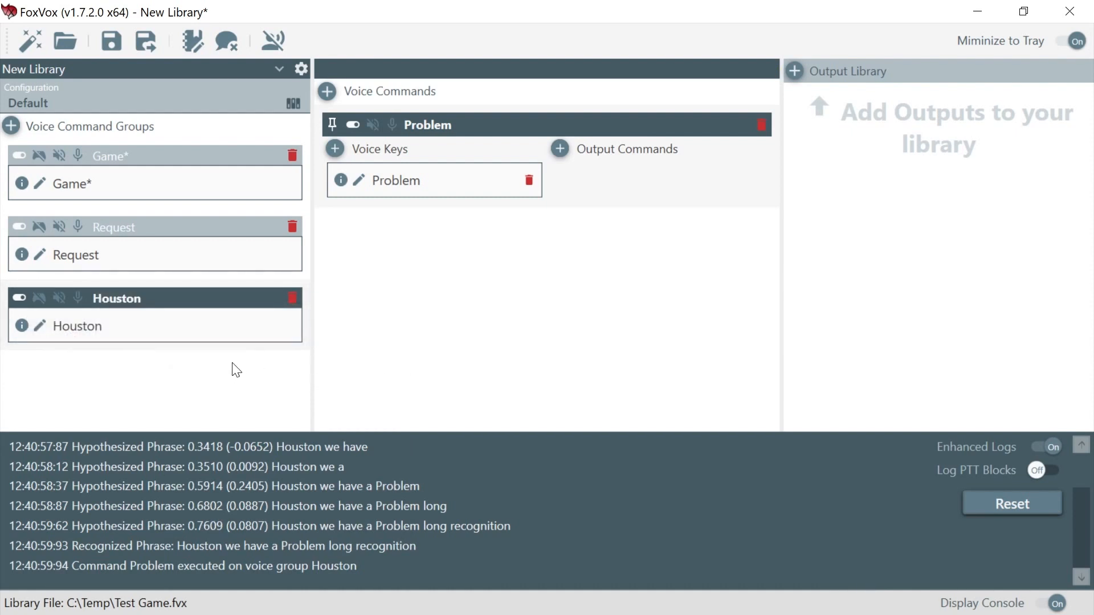
left_click(111, 44)
- Clear the console log and run voice recognition to test the Problem command with the dictionary words, stopping it when done
left_click(1012, 504)
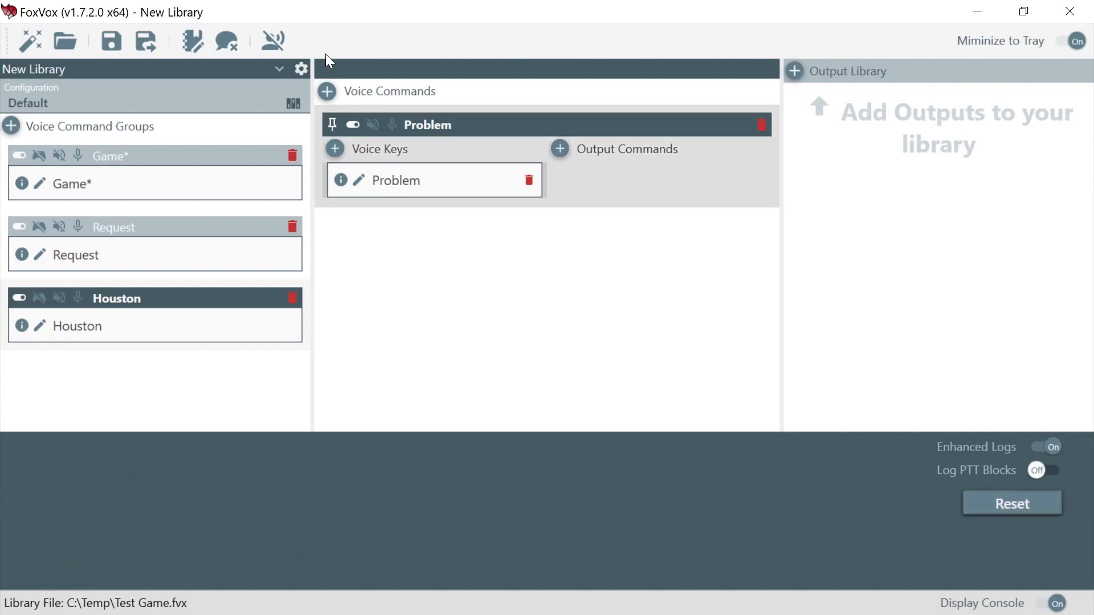
left_click(274, 39)
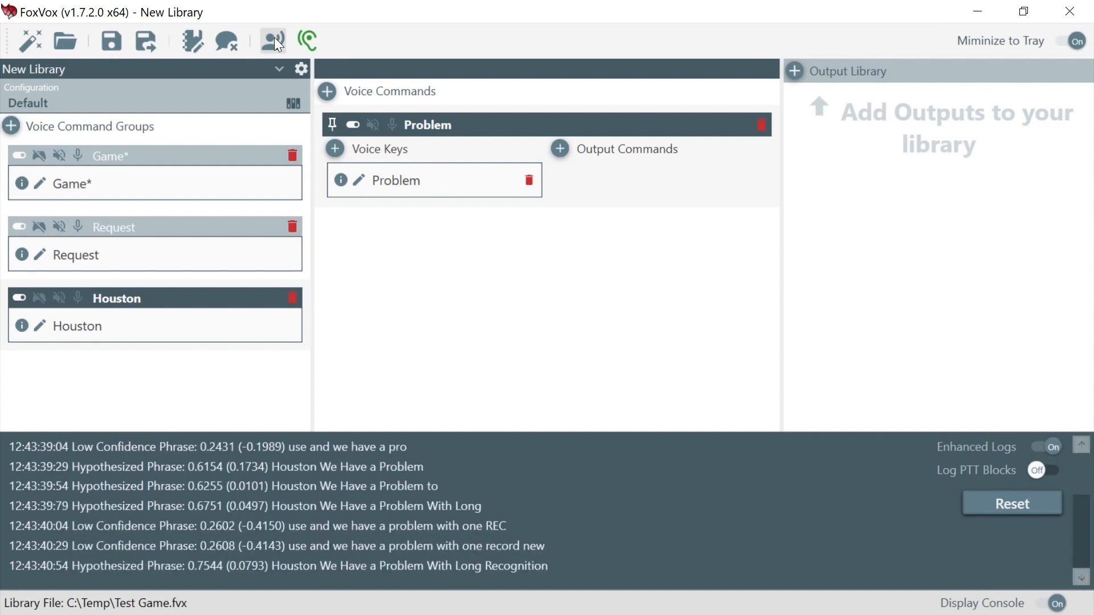
left_click(274, 33)
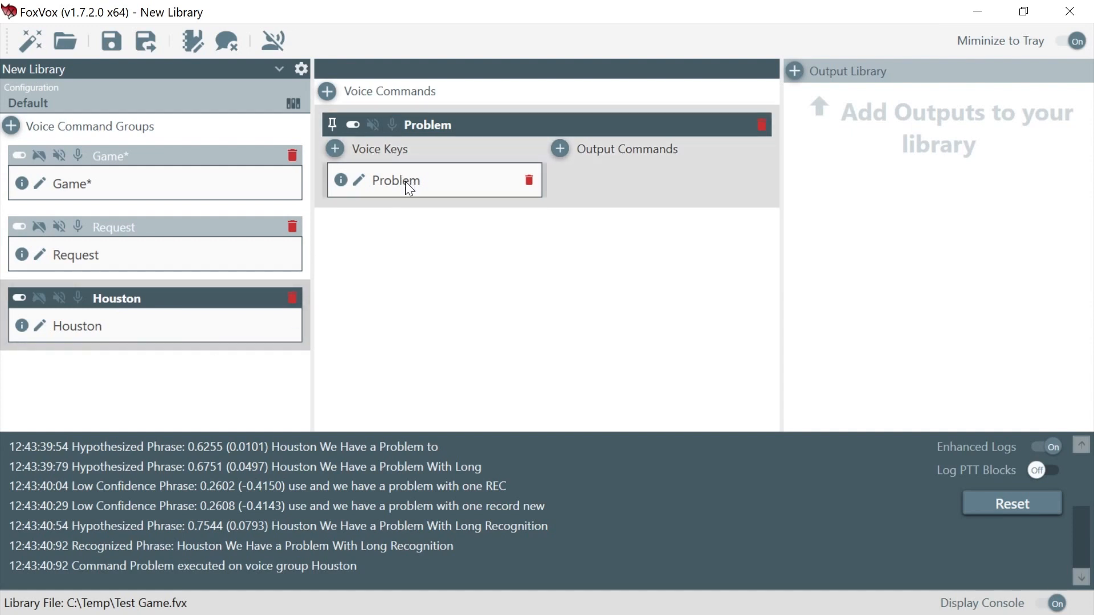
- Review the words in the dictionary and close it without making changes
left_click(194, 45)
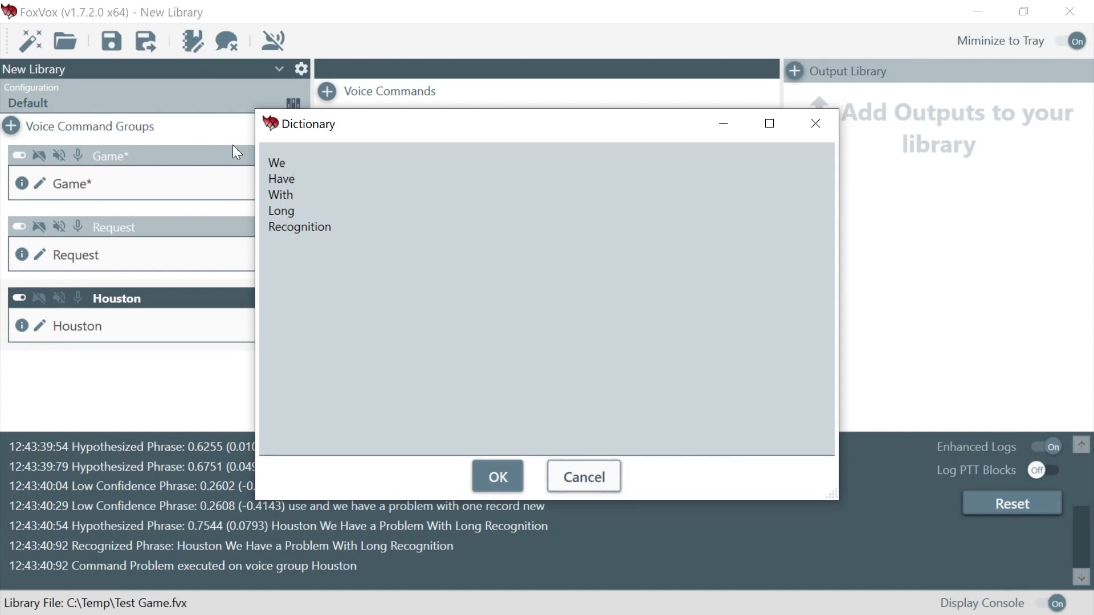
left_click(585, 478)
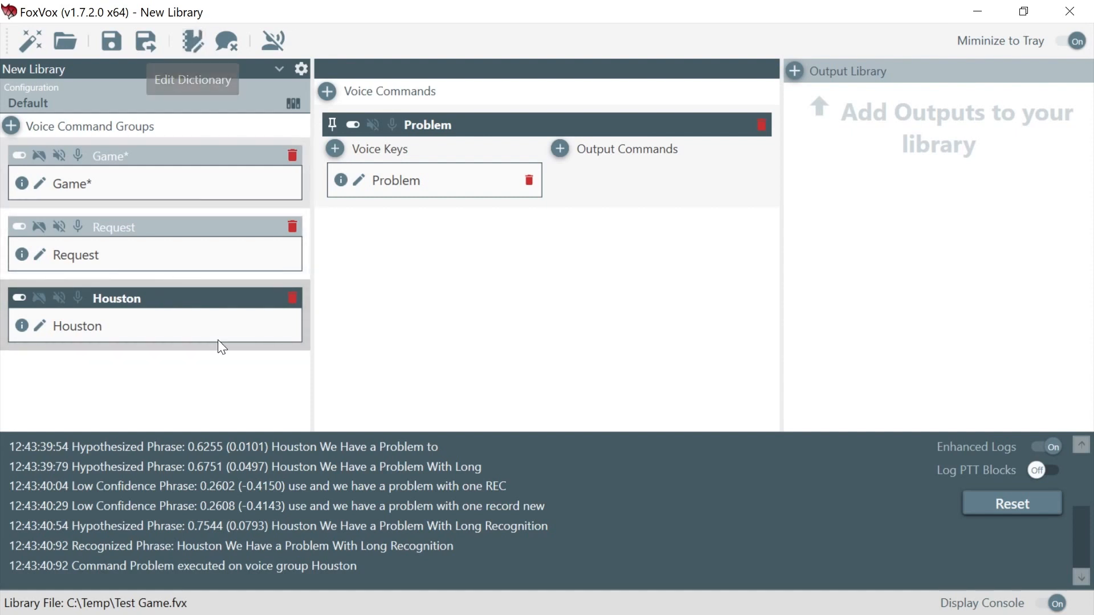
left_click(399, 381)
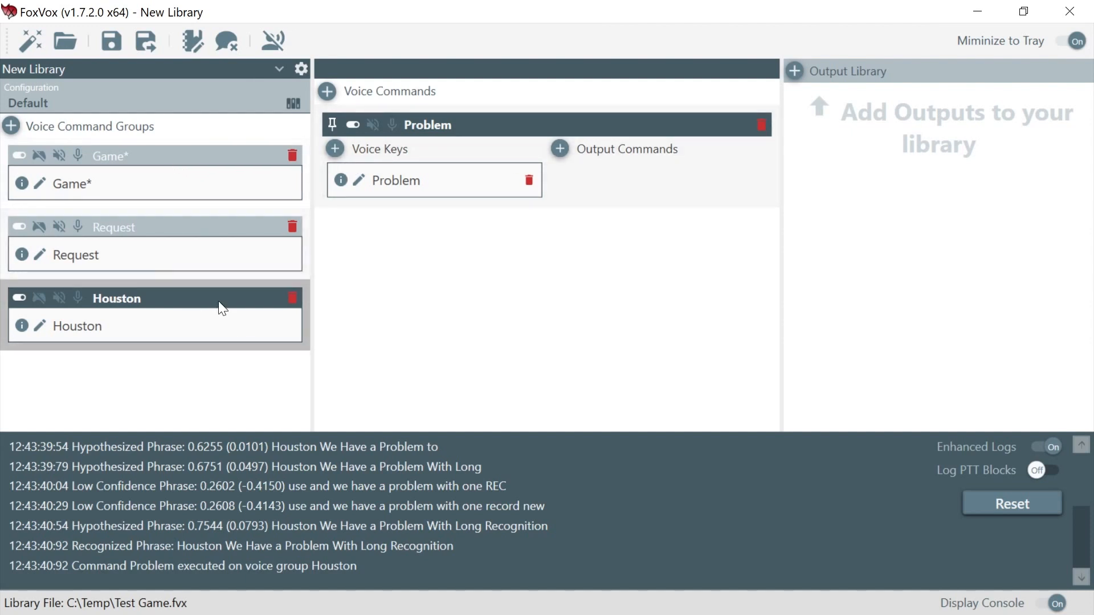
- Look through the commands of the Request, Game* and Houston groups again
left_click(165, 251)
left_click(167, 181)
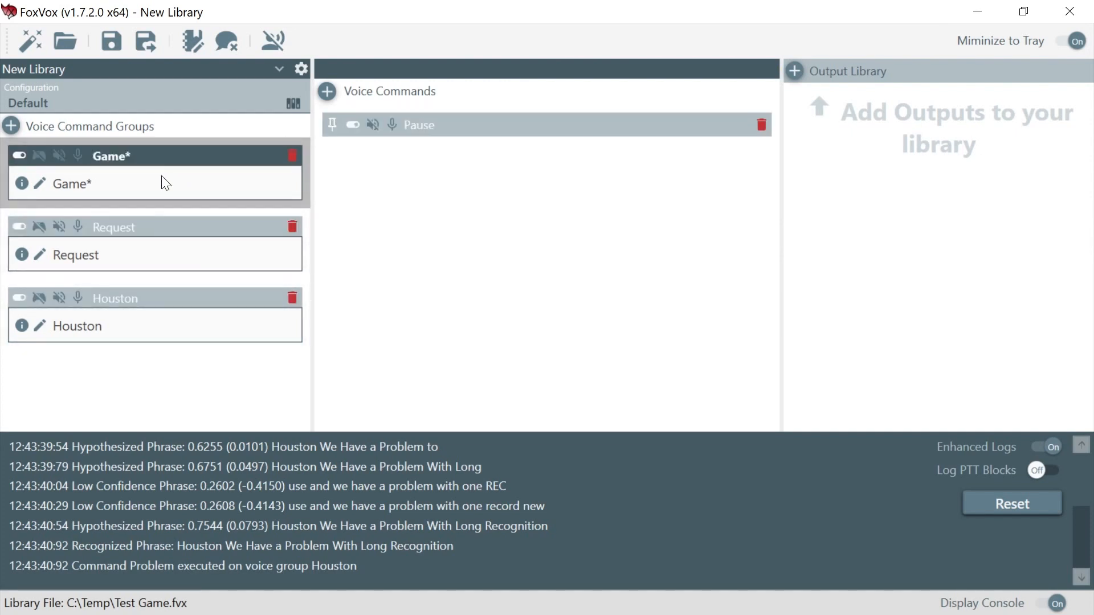
left_click(156, 316)
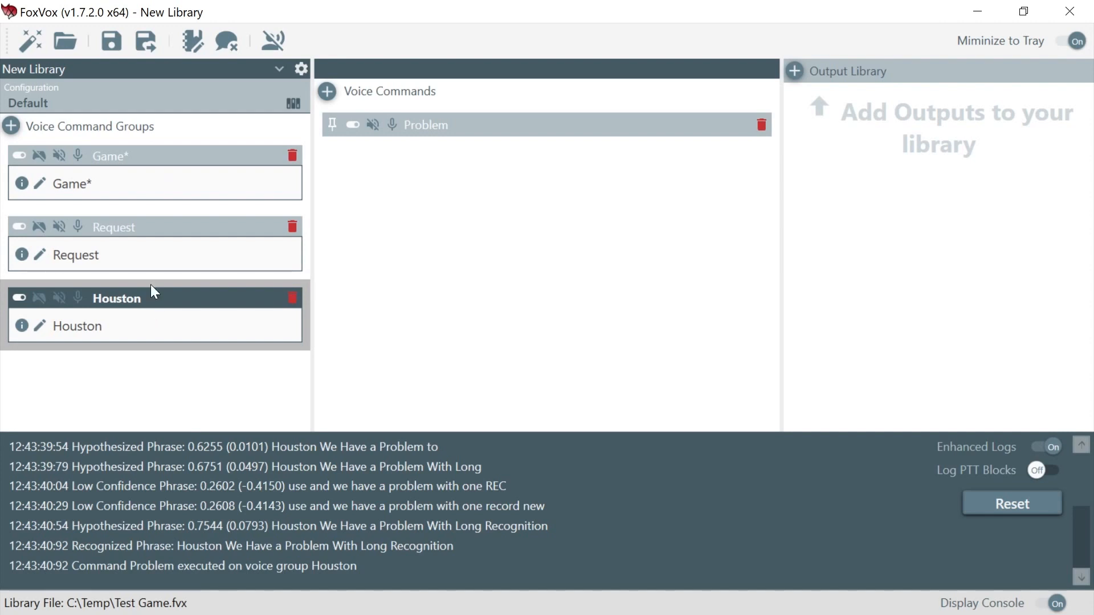
left_click(145, 252)
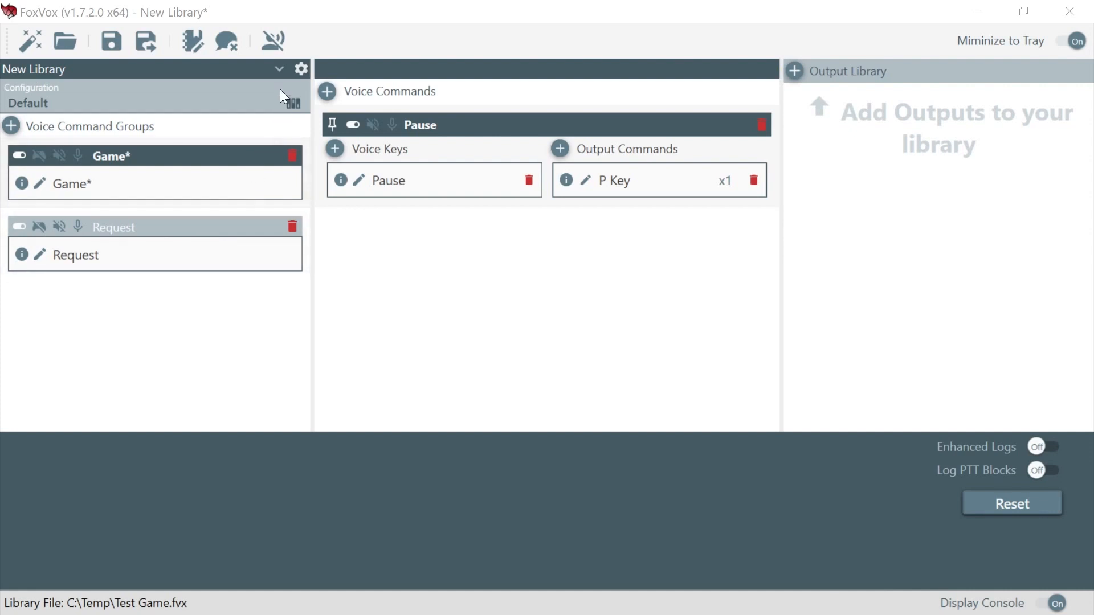
- Assign the A key as the library's push-to-talk key and start voice recognition to test it
left_click(302, 74)
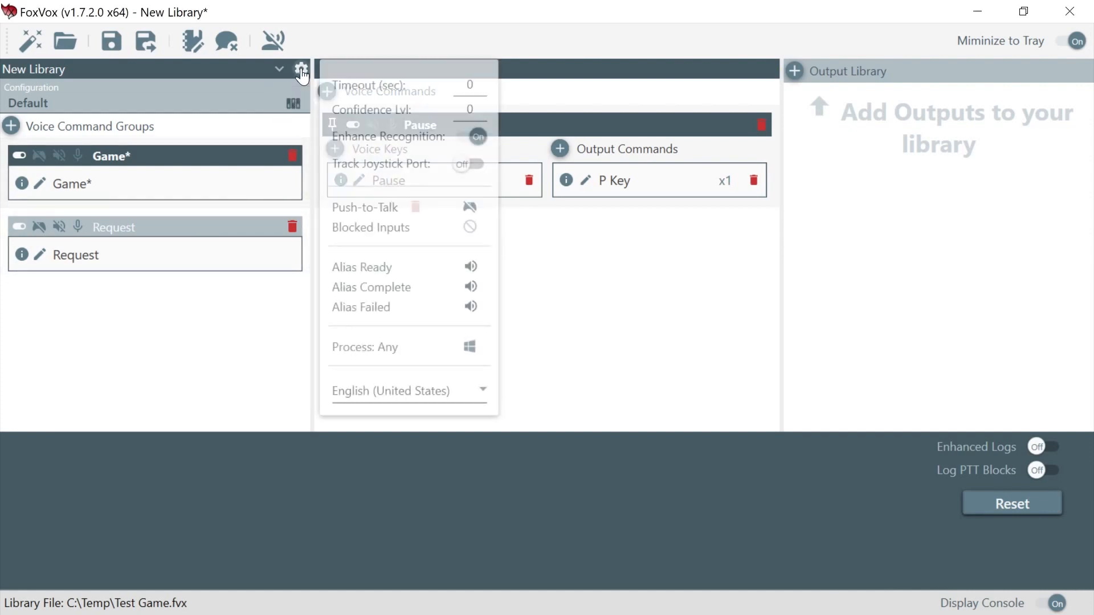
left_click(470, 207)
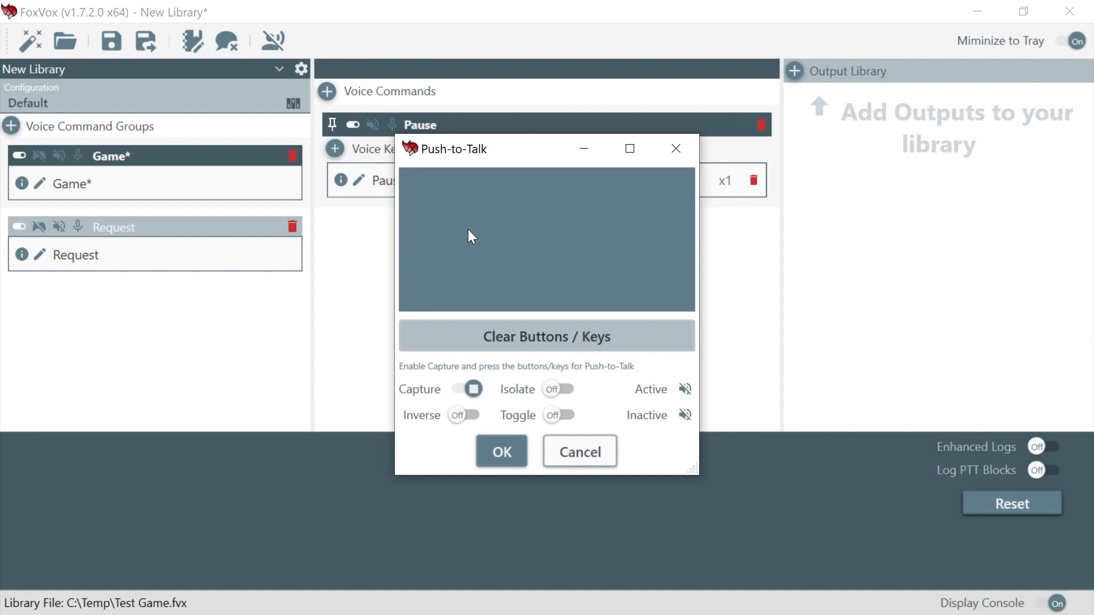
key("a")
left_click(500, 452)
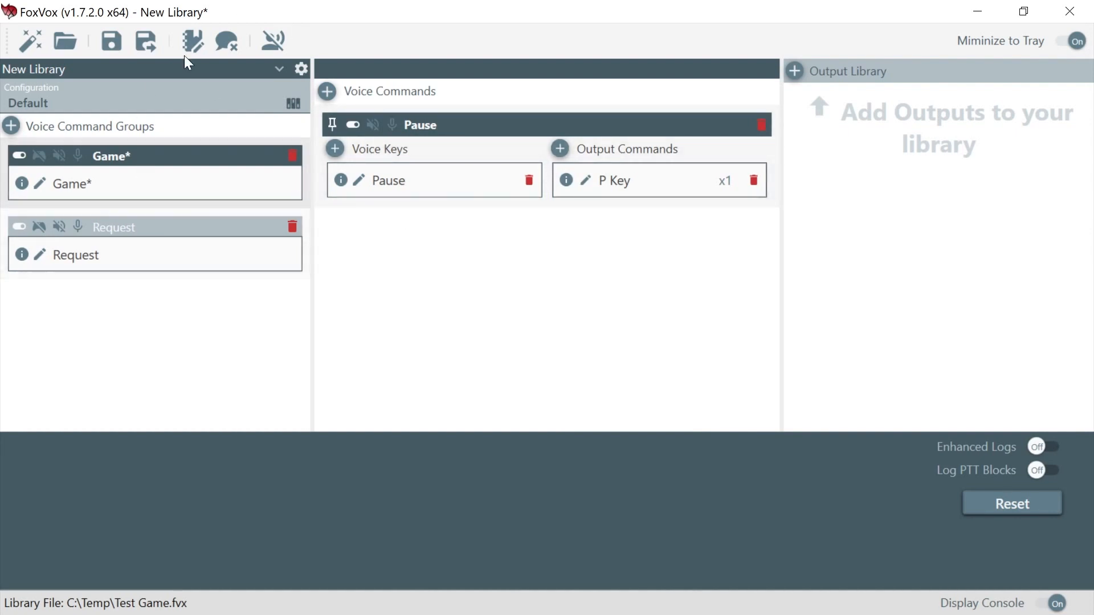
left_click(269, 33)
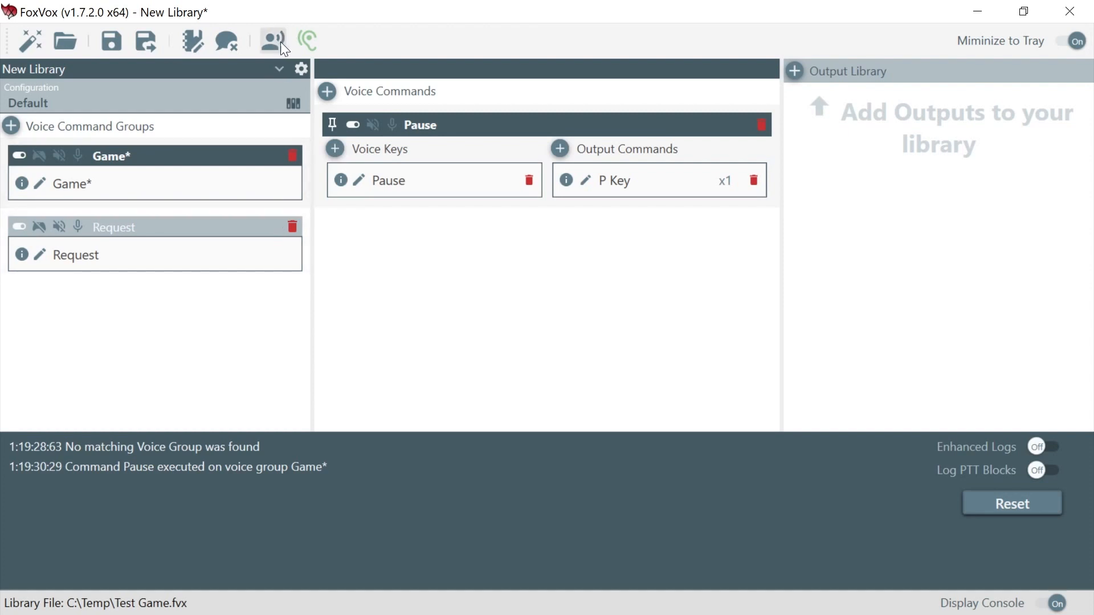
- Assign the B key as the push-to-talk key of the Game* command group
left_click(302, 75)
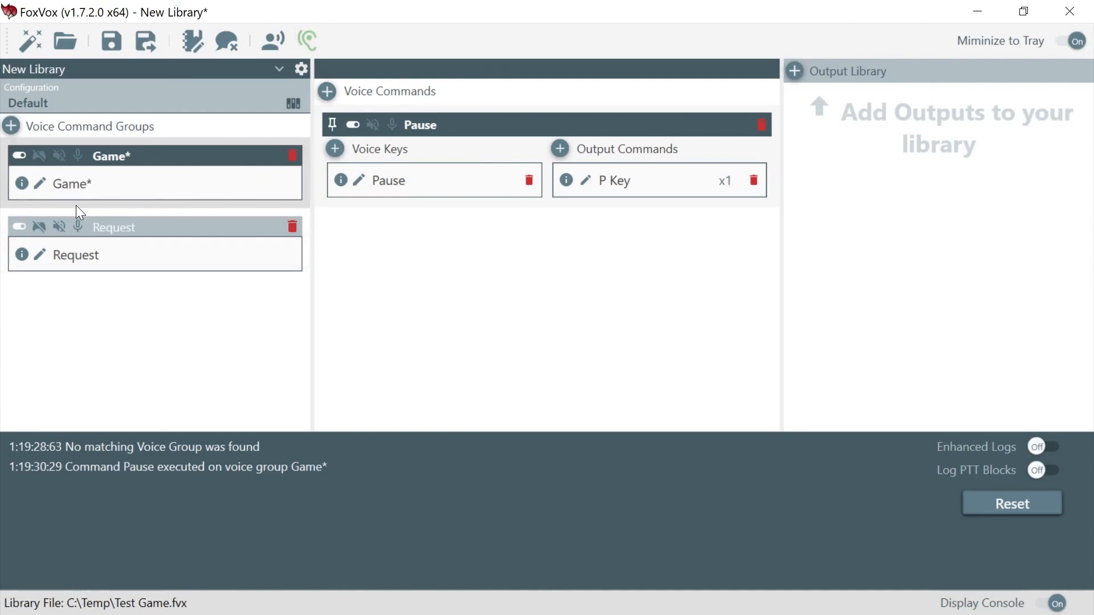
left_click(40, 156)
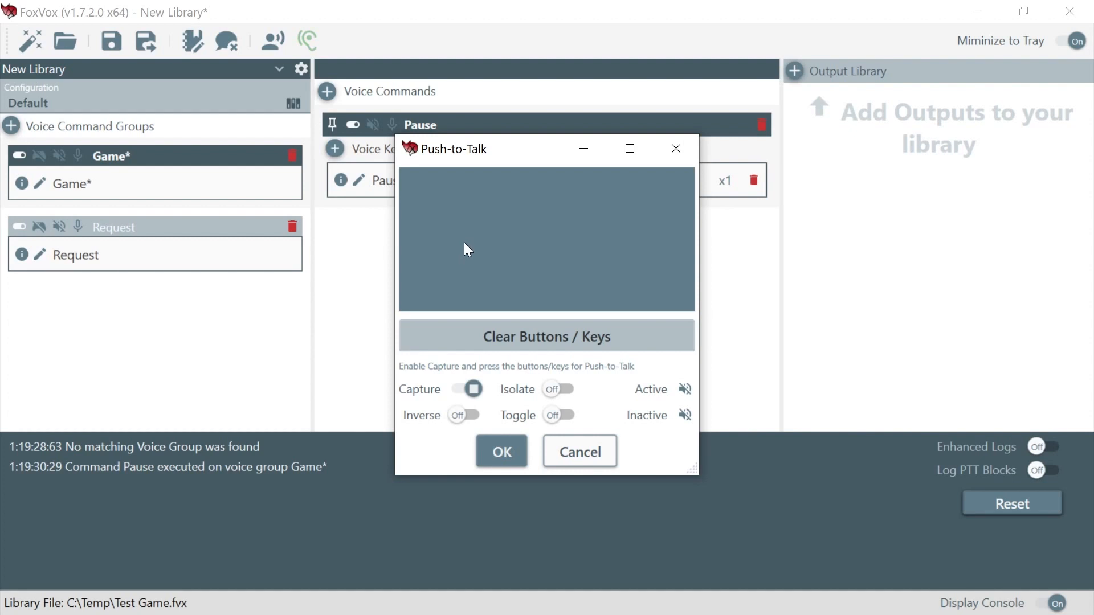
key("b")
left_click(501, 452)
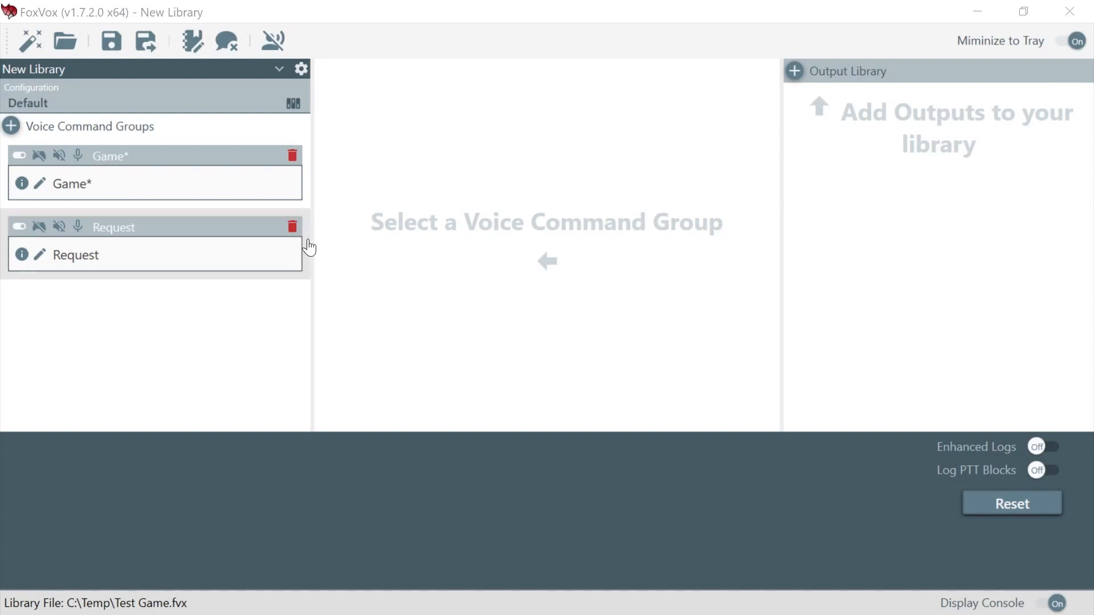
- Add a new voice command group containing a voice command with the voice key Stop
left_click(484, 308)
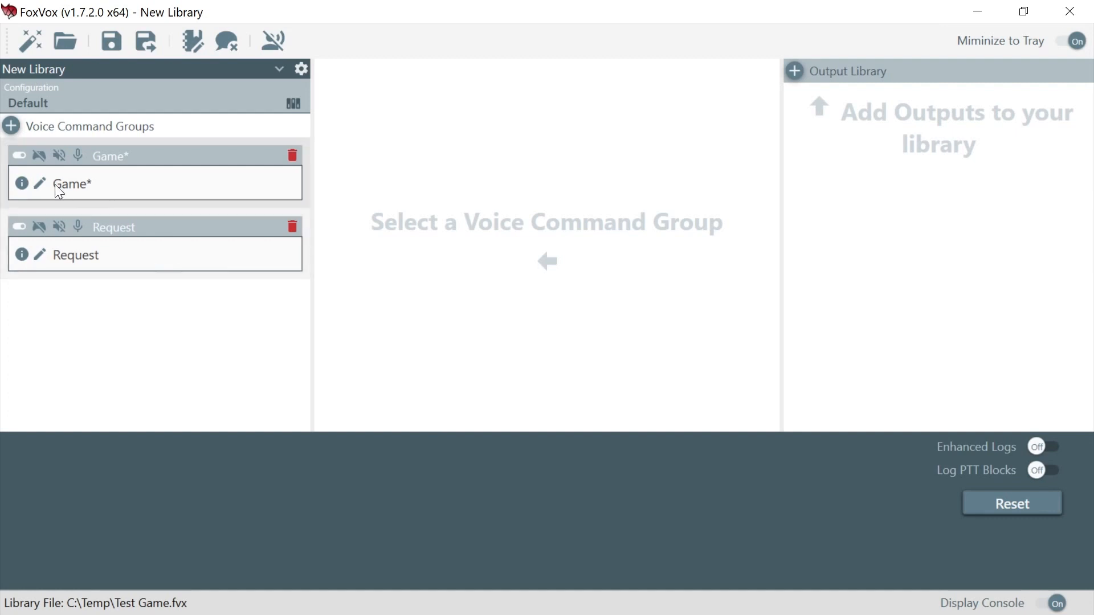
left_click(12, 126)
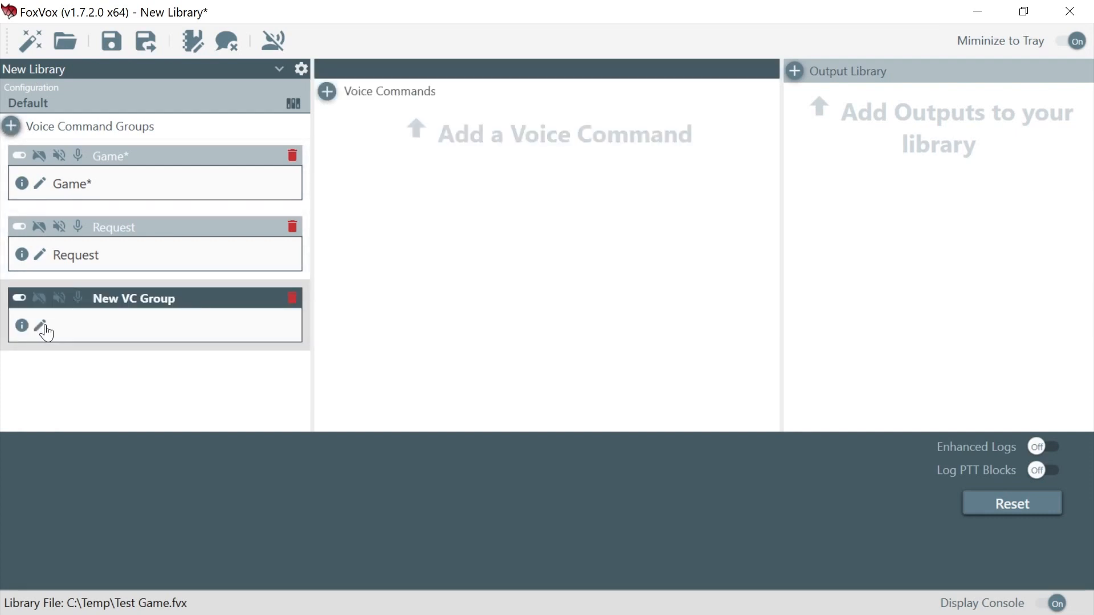
left_click(327, 91)
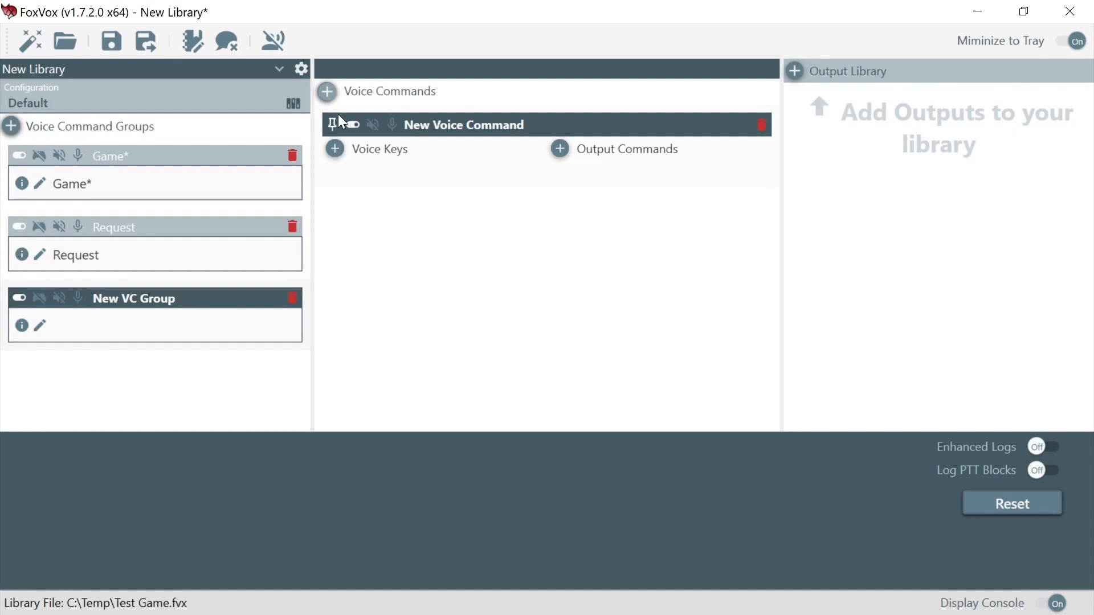
left_click(335, 149)
left_click(359, 180)
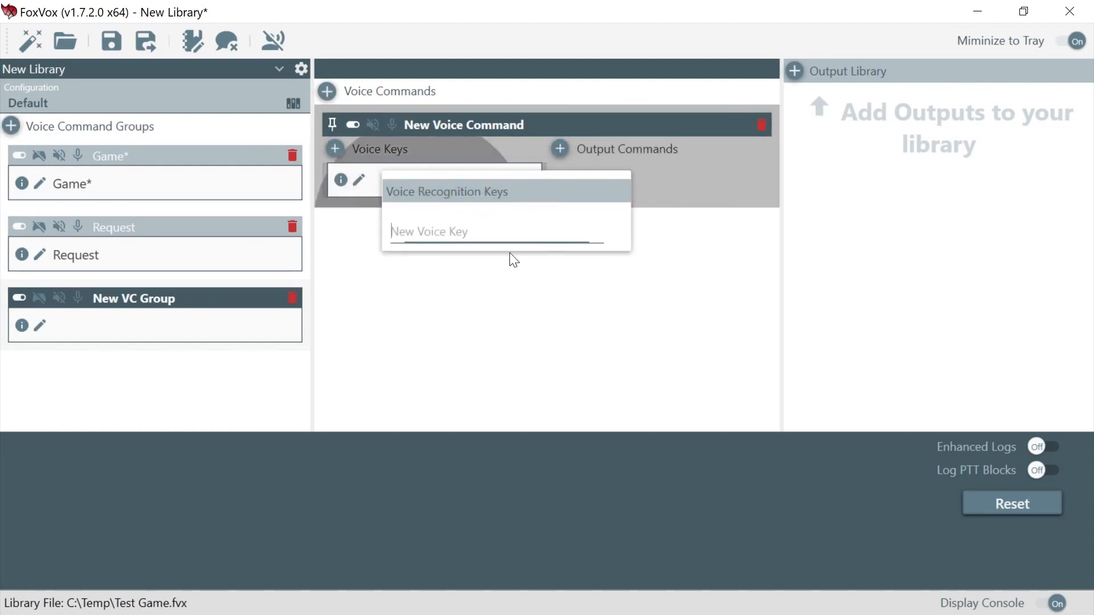
type("Stop")
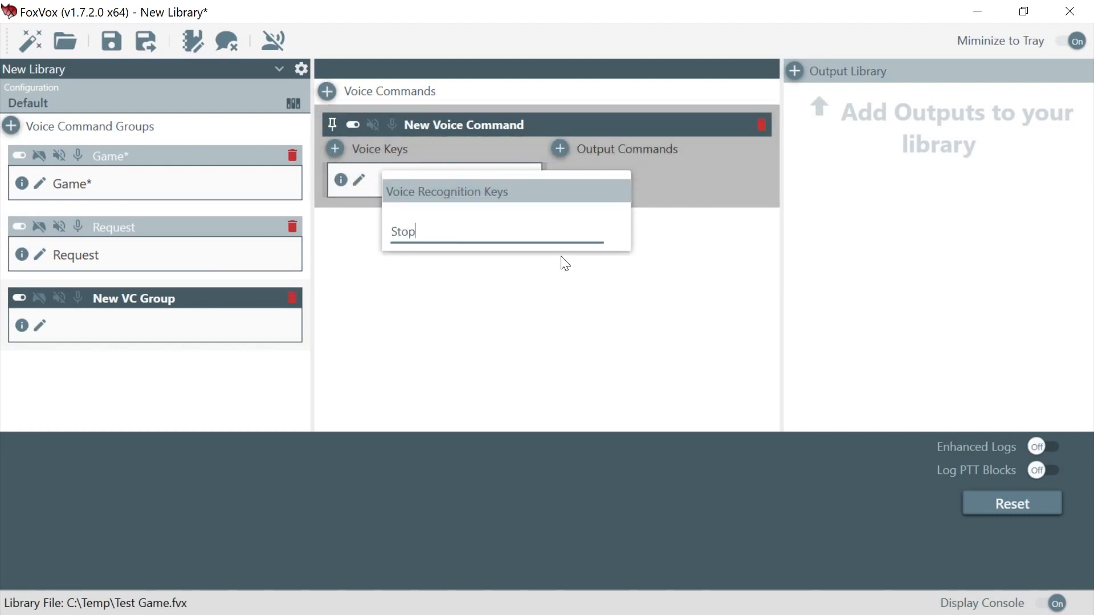
key("Return")
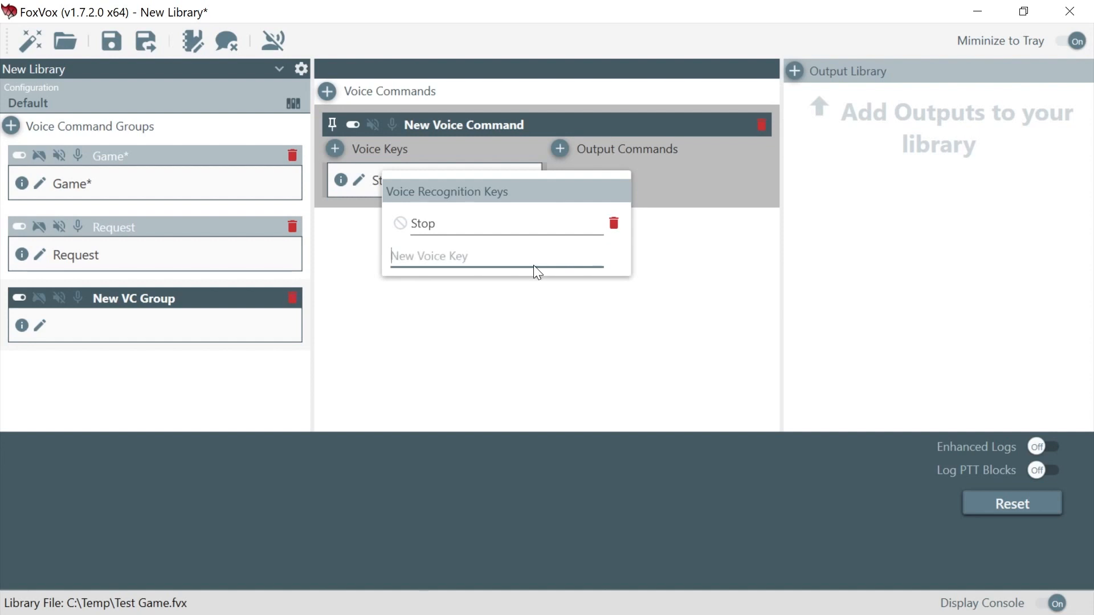
left_click(531, 357)
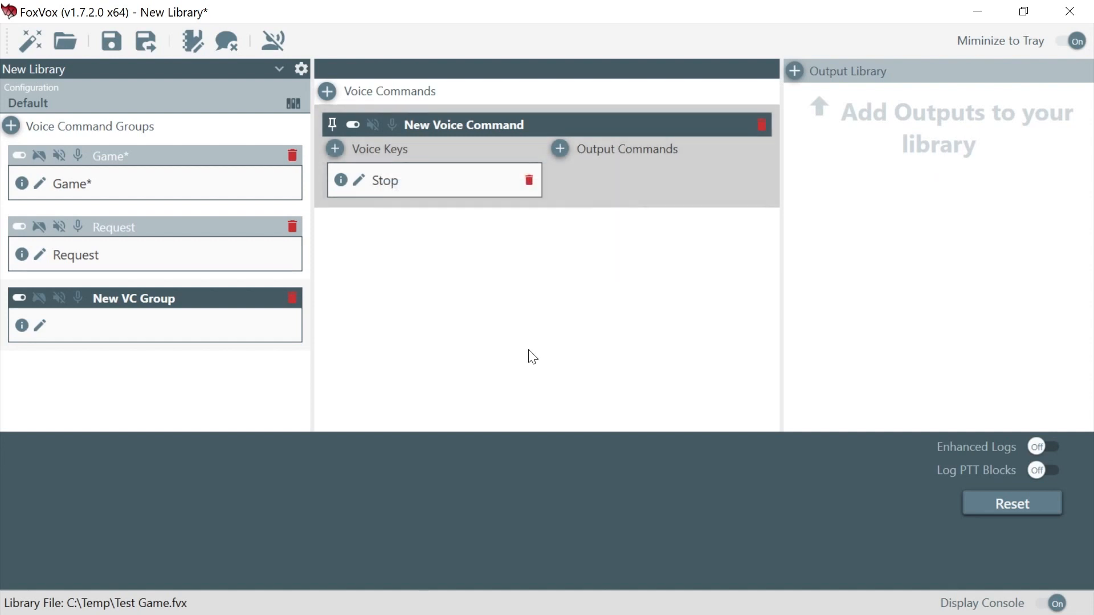
- Rename both the new voice command and its new command group to Stop
double_click(433, 126)
type("Stop")
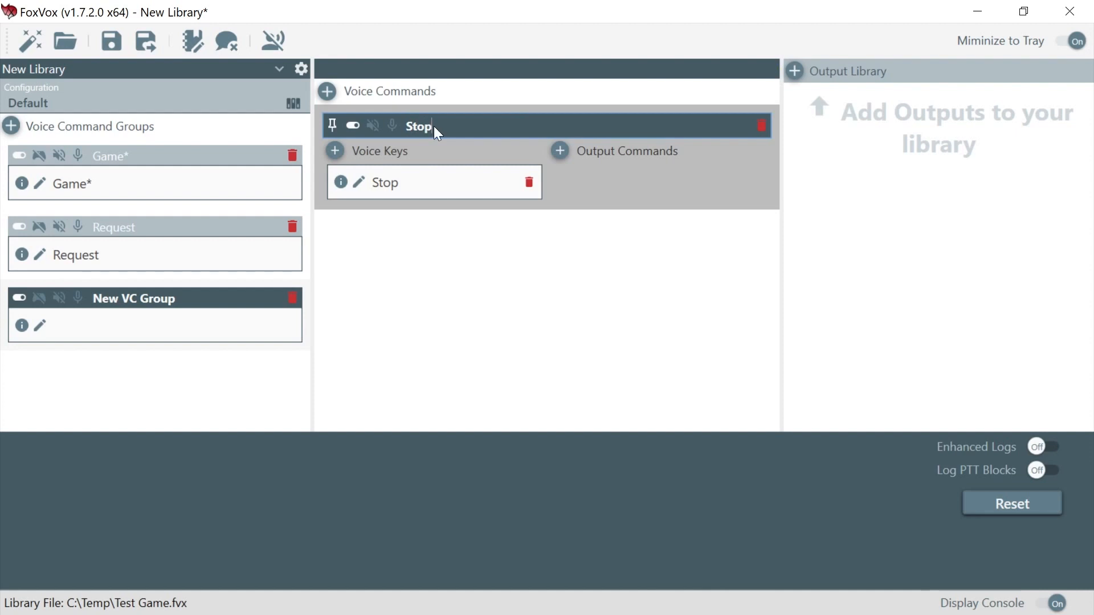
key("Return")
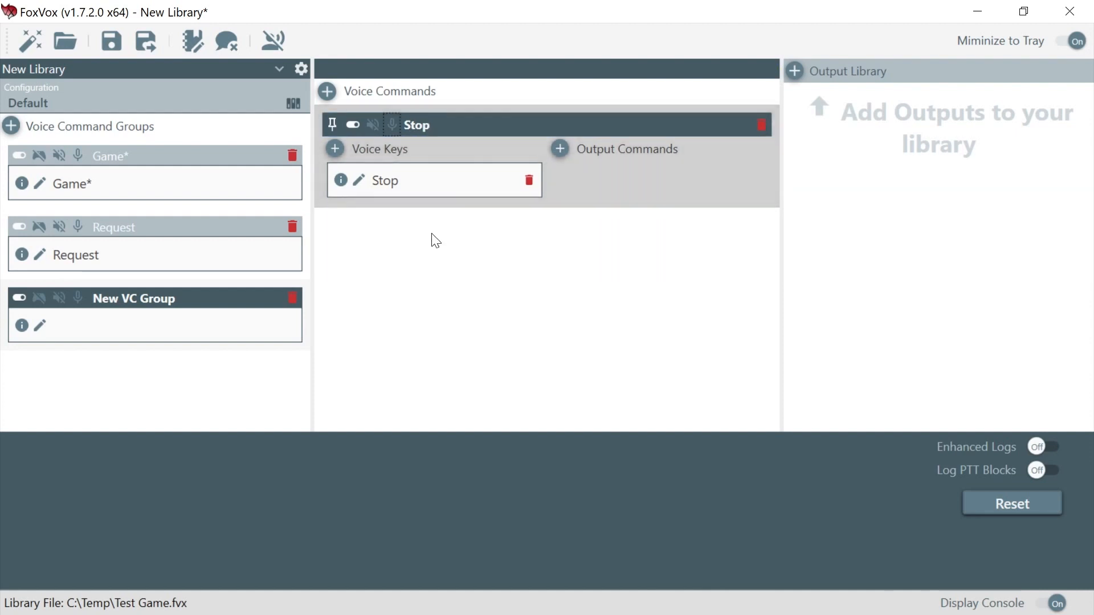
double_click(131, 297)
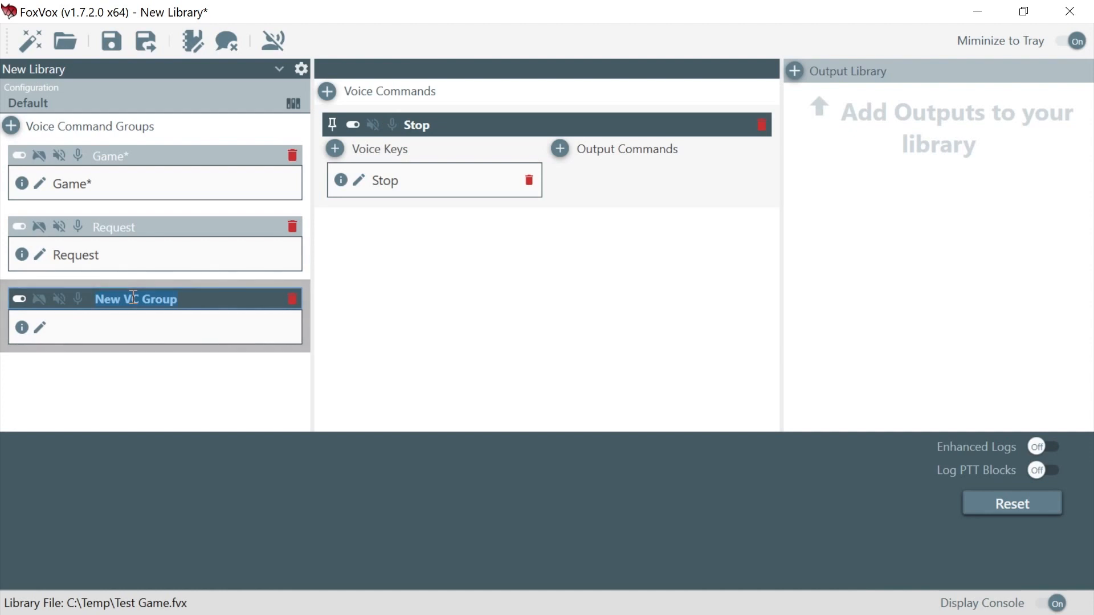
type("Stop")
key("Return")
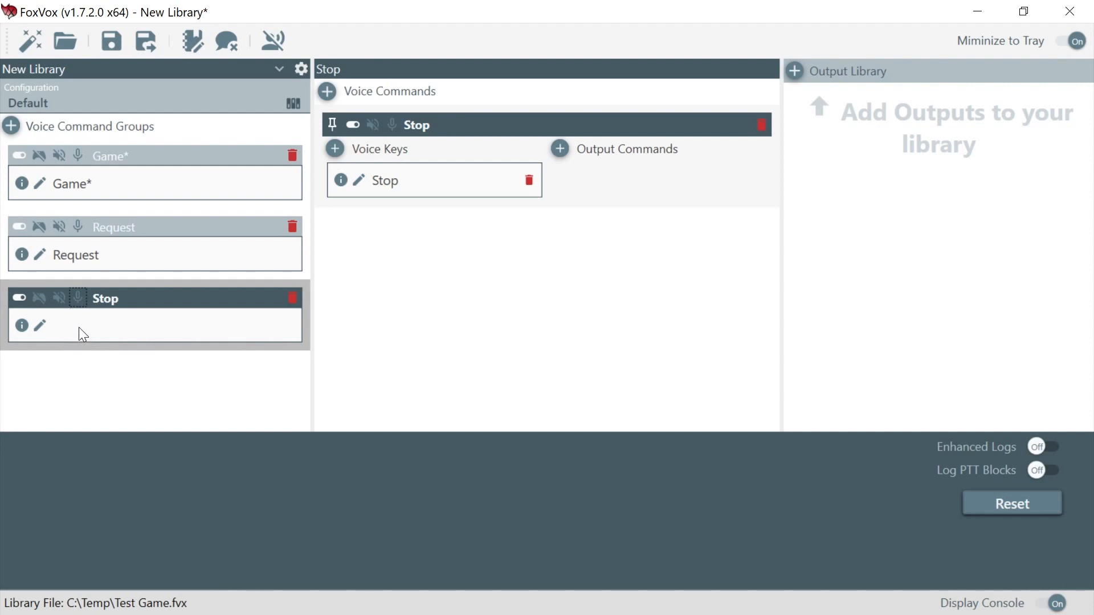
- Assign the S key as the push-to-talk key of the Stop command group
left_click(39, 297)
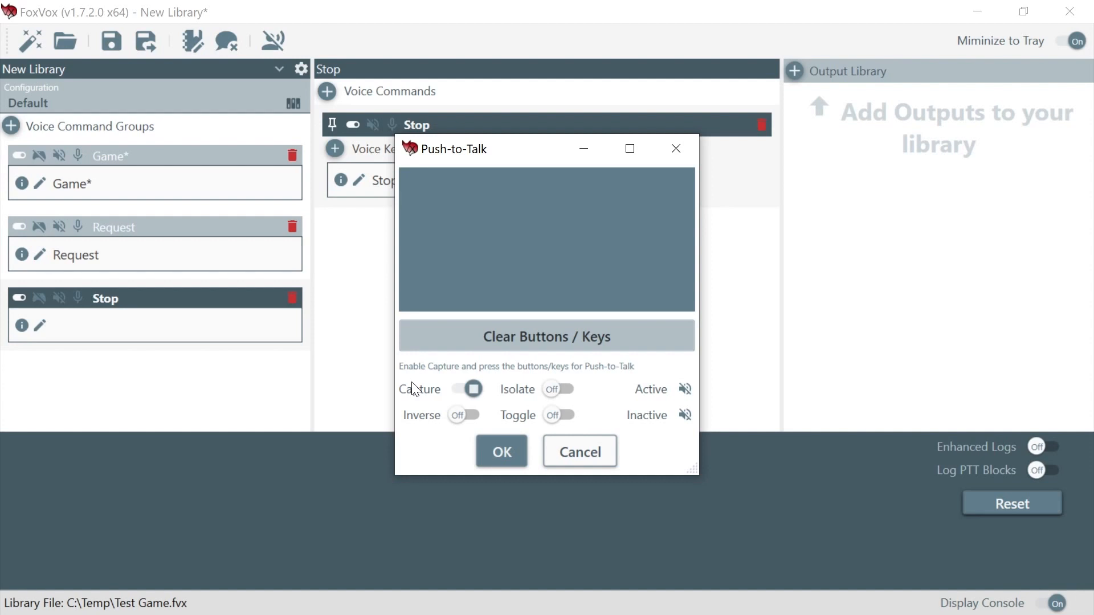
key("s")
left_click(503, 452)
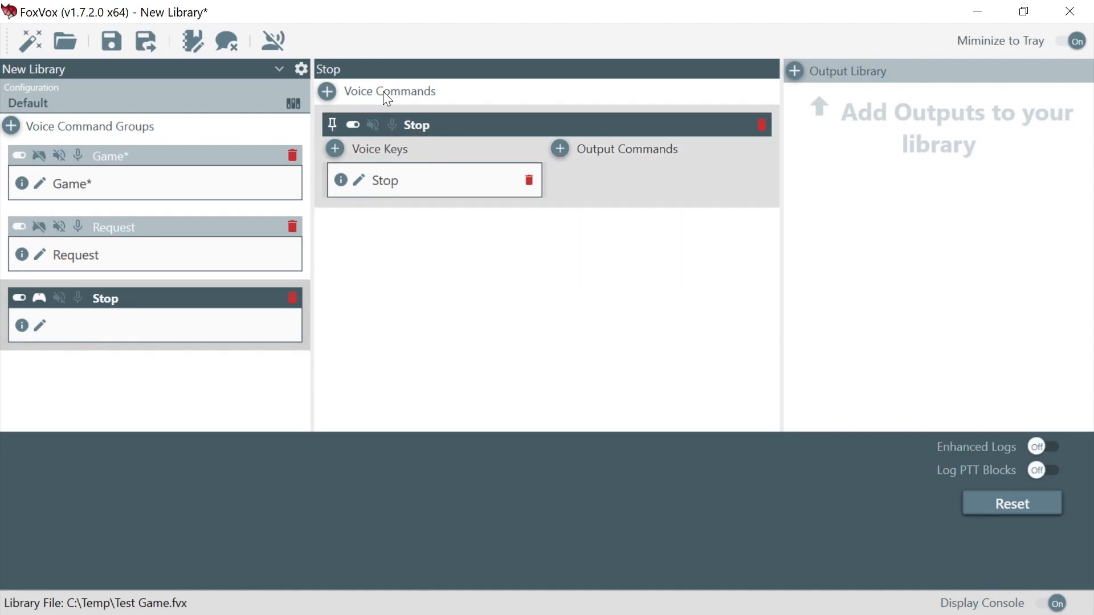
- Run voice recognition to test the Stop command, stop it, and reopen the Stop group's push-to-talk settings
left_click(274, 41)
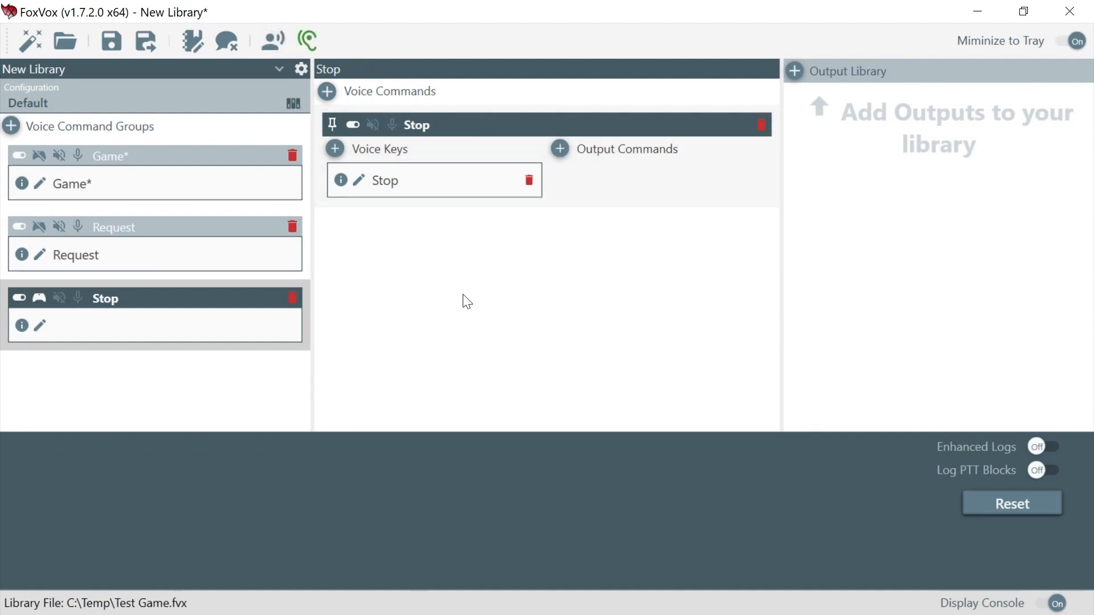
left_click(269, 40)
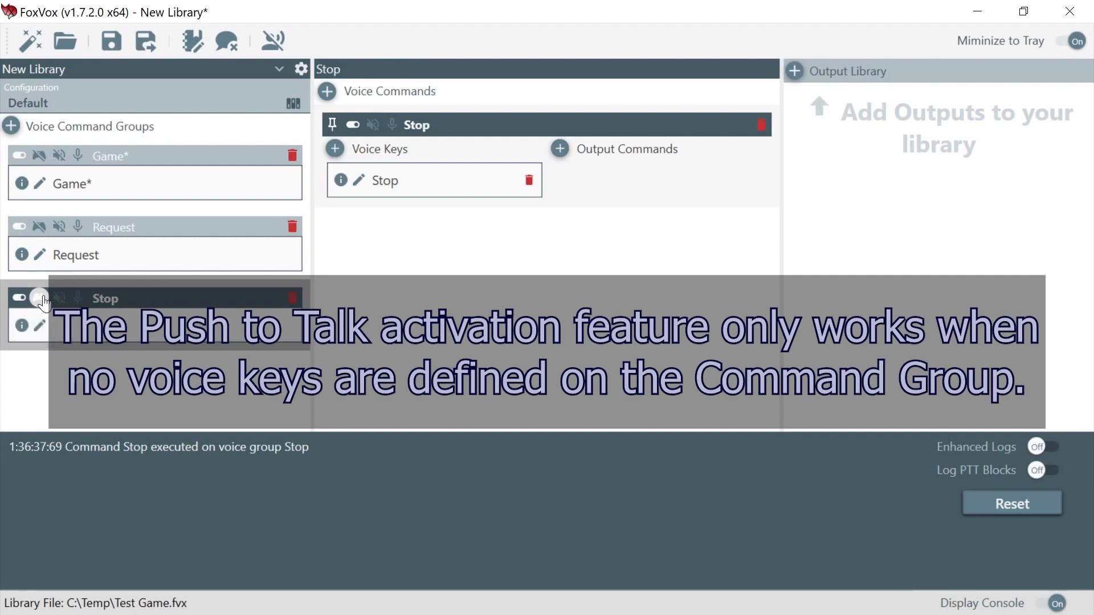
left_click(40, 298)
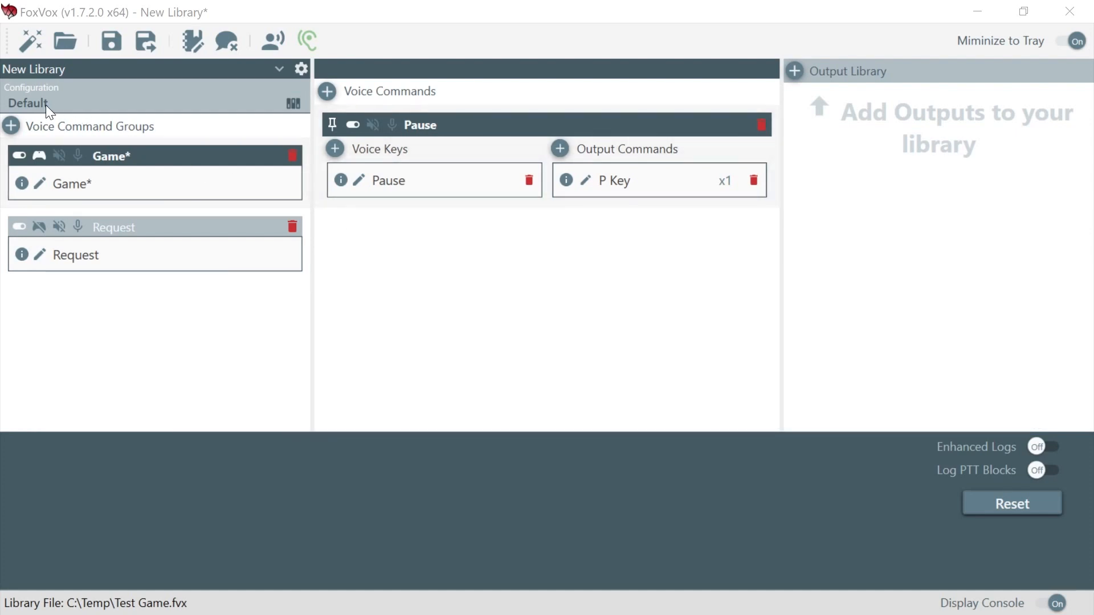
- Create a new library configuration named Alt Config
left_click(294, 107)
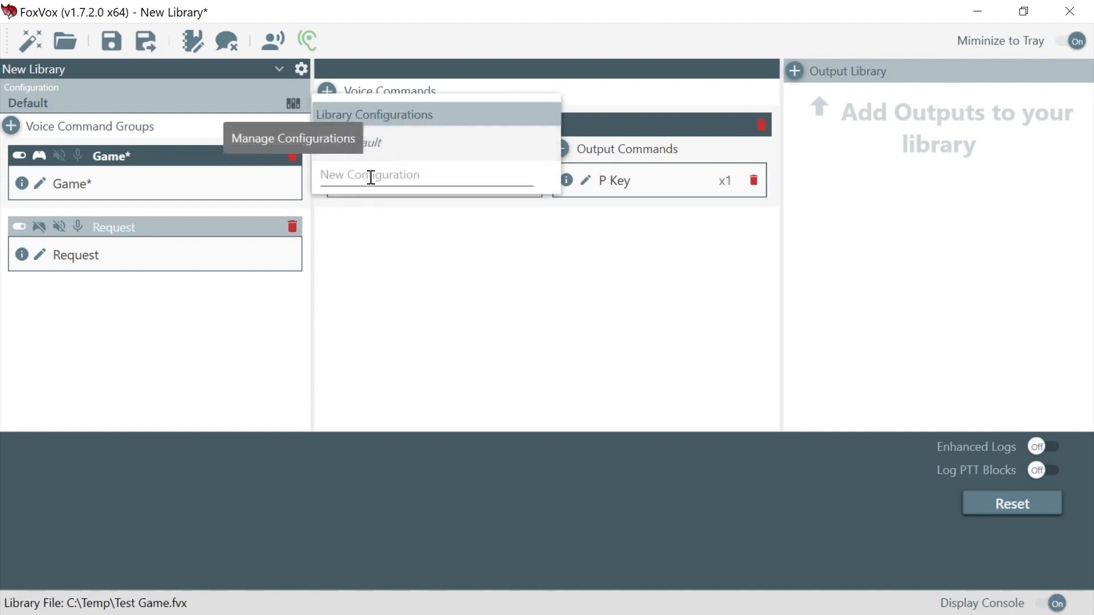
left_click(369, 177)
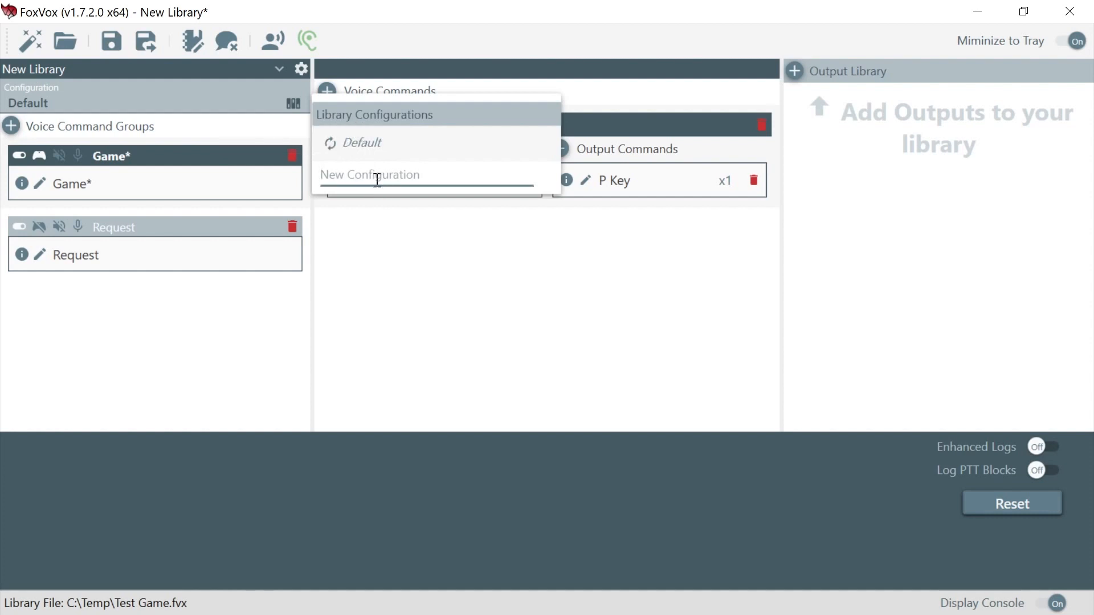
type("Alt Config")
key("Return")
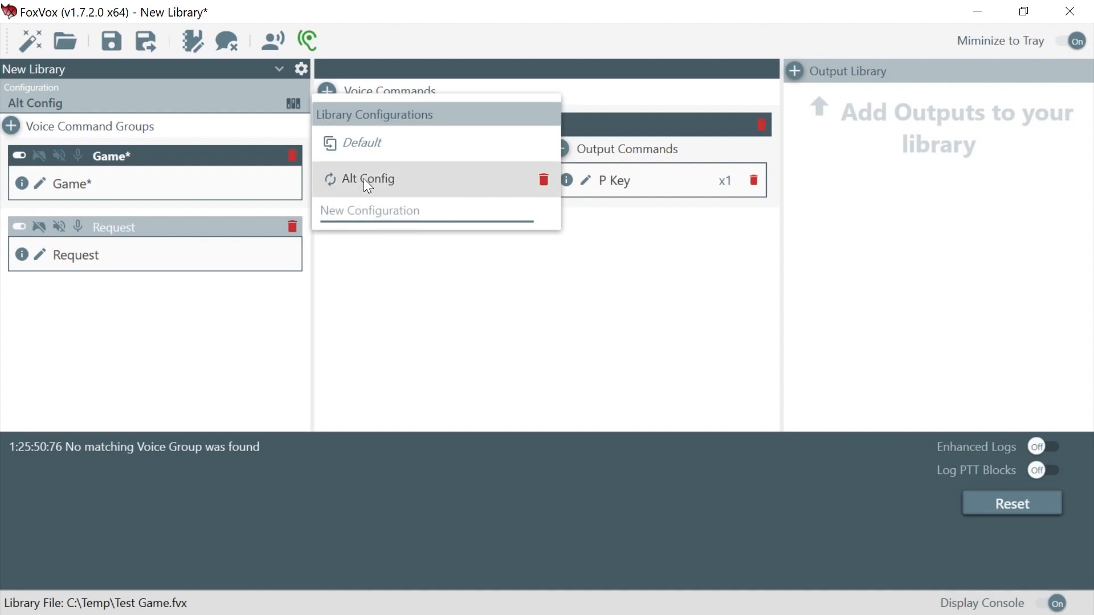
left_click(415, 349)
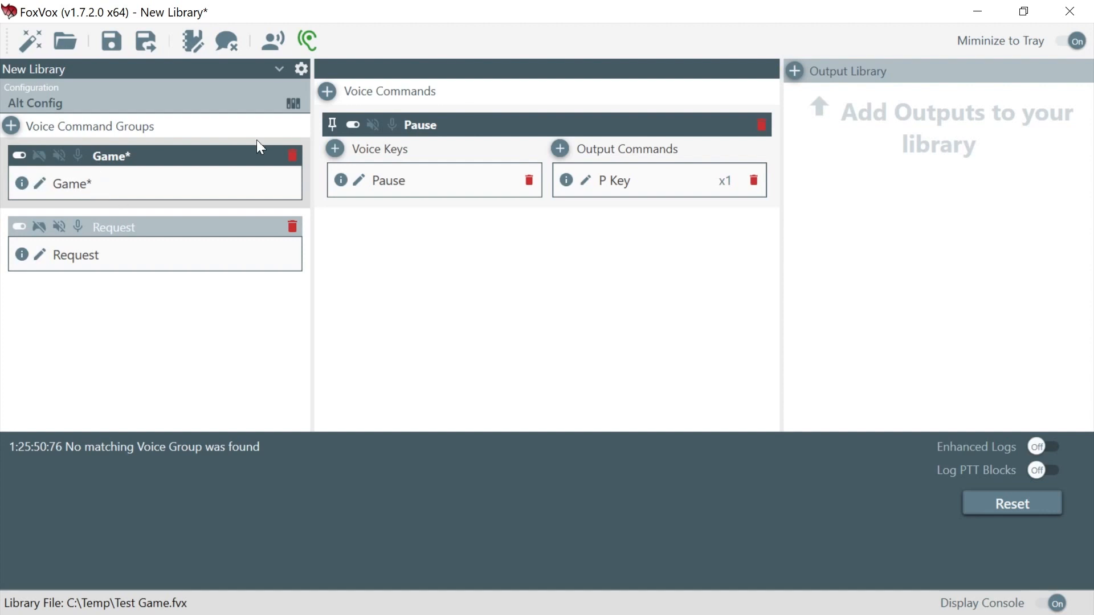
- Check the library's push-to-talk setting under Alt Config, and turn off voice recognition and clear the console log
left_click(301, 69)
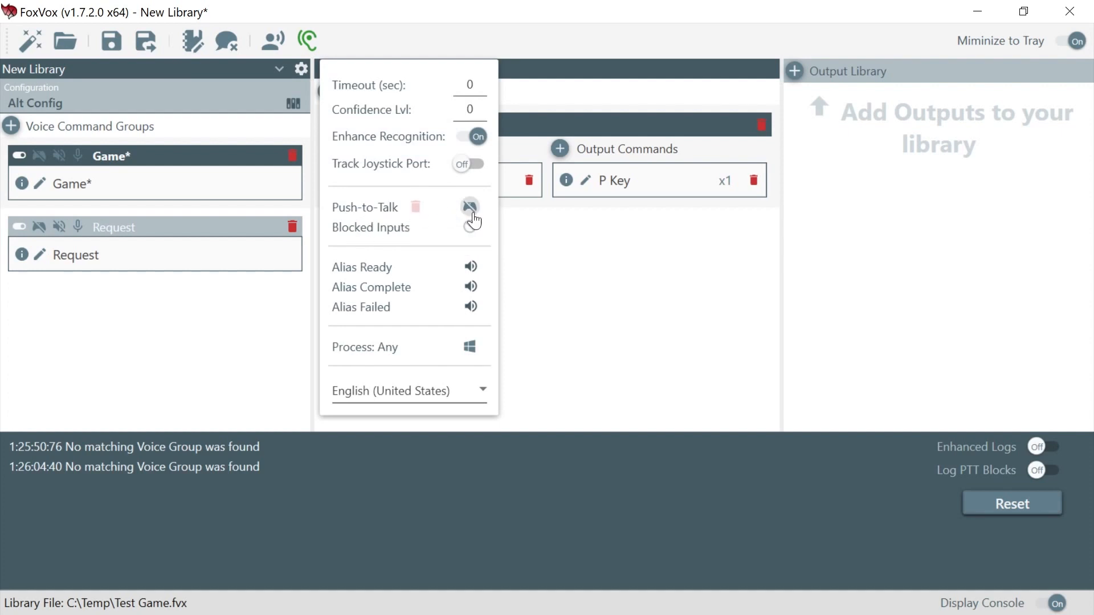
left_click(561, 306)
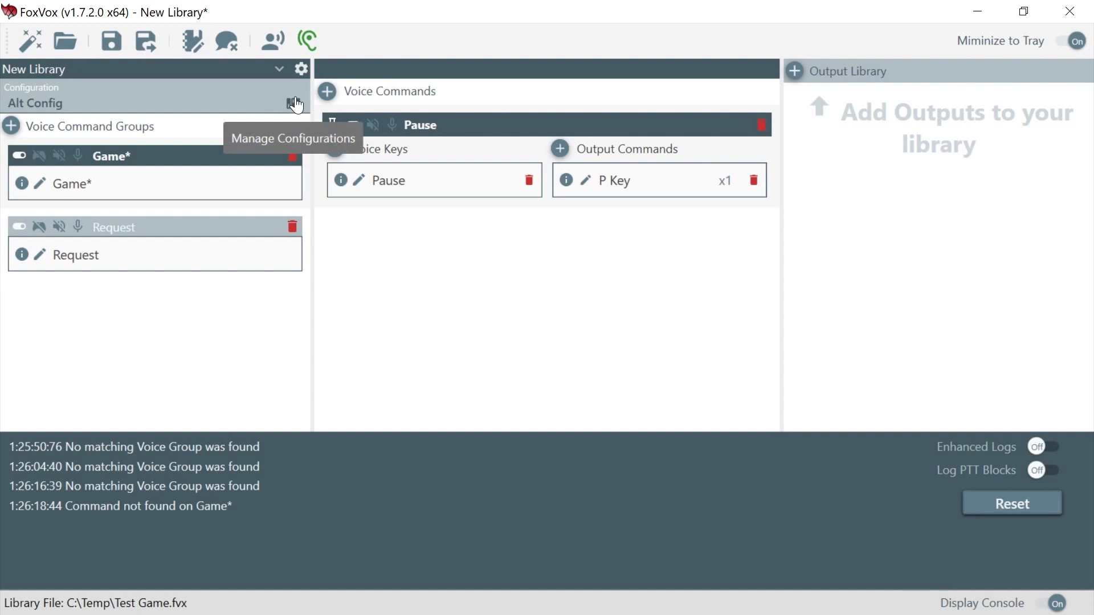
left_click(306, 39)
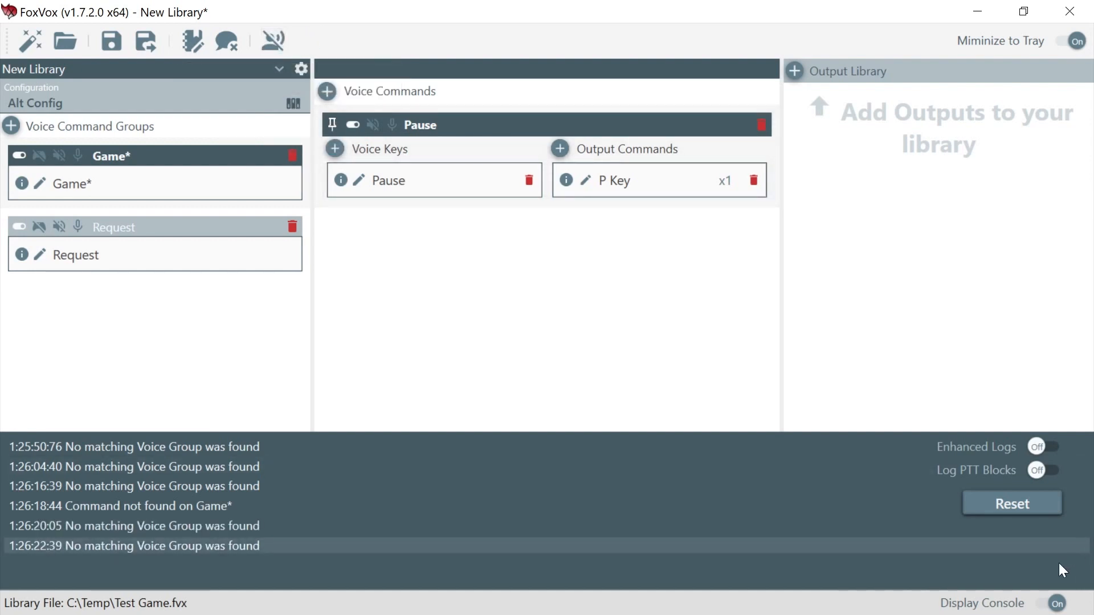
left_click(975, 501)
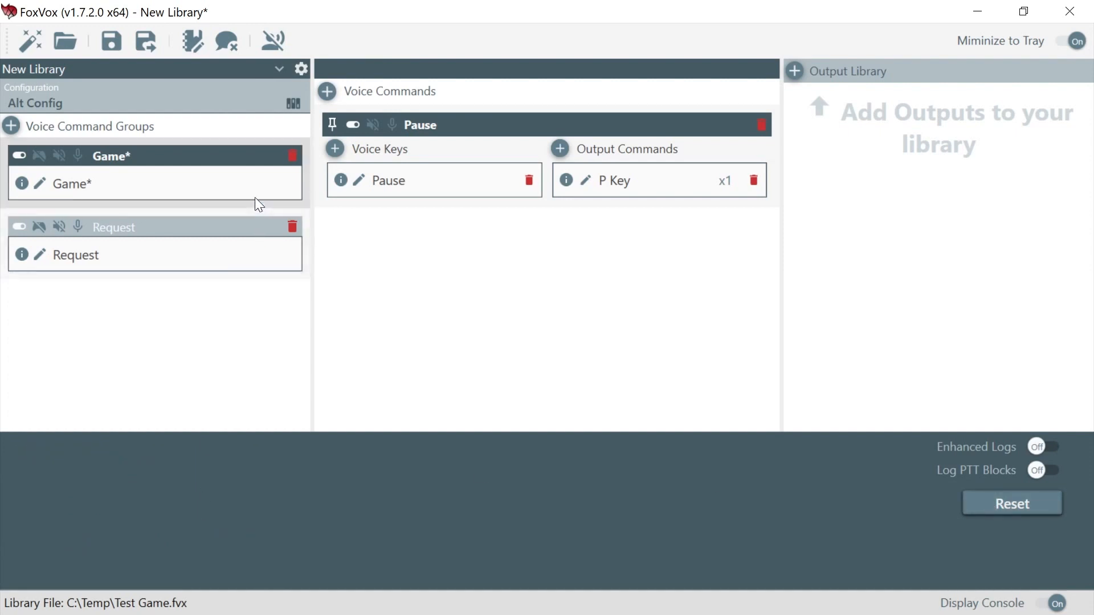
- Switch back to the Default configuration and check the library's push-to-talk setting there
left_click(293, 103)
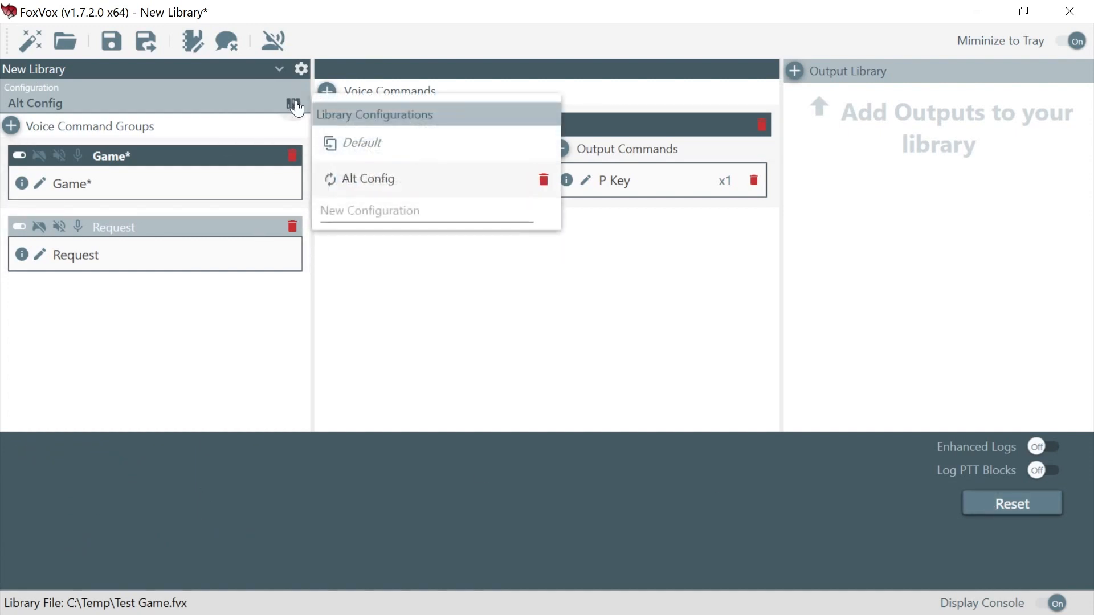
left_click(371, 144)
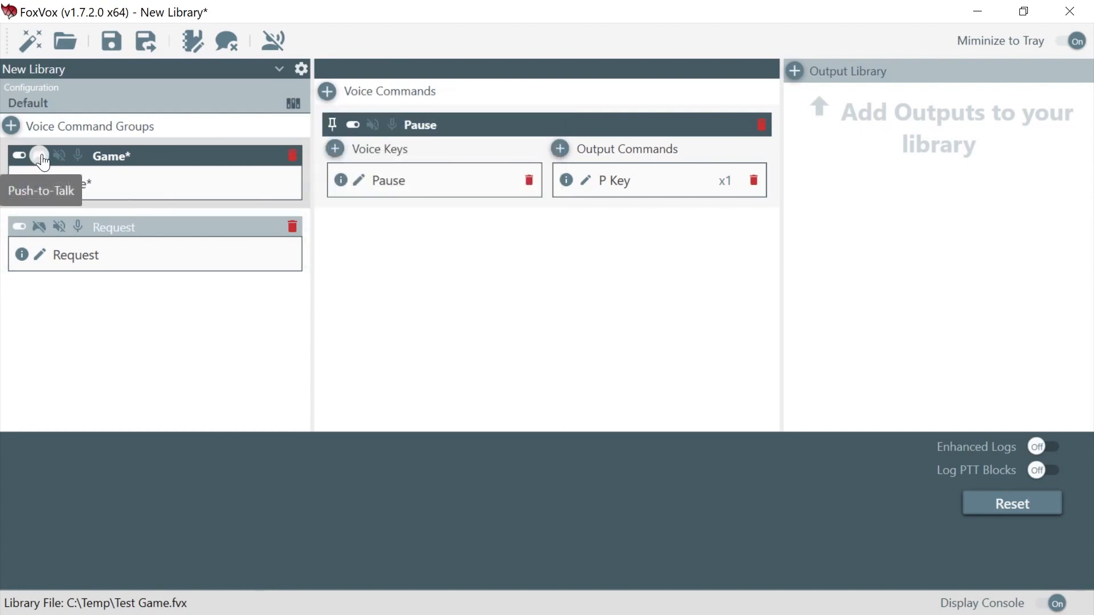
left_click(301, 69)
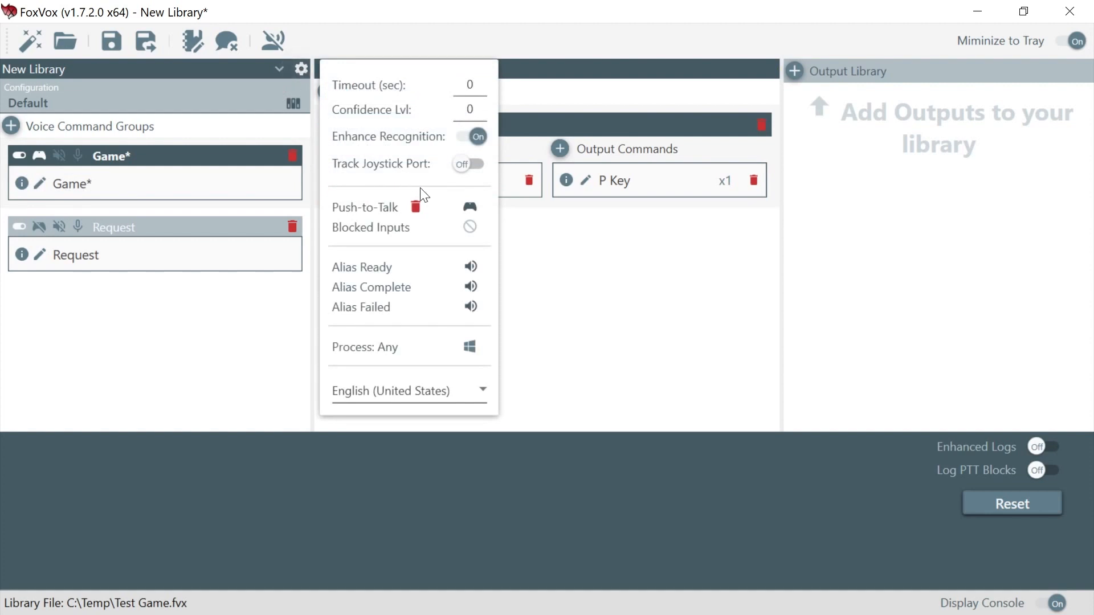
left_click(129, 182)
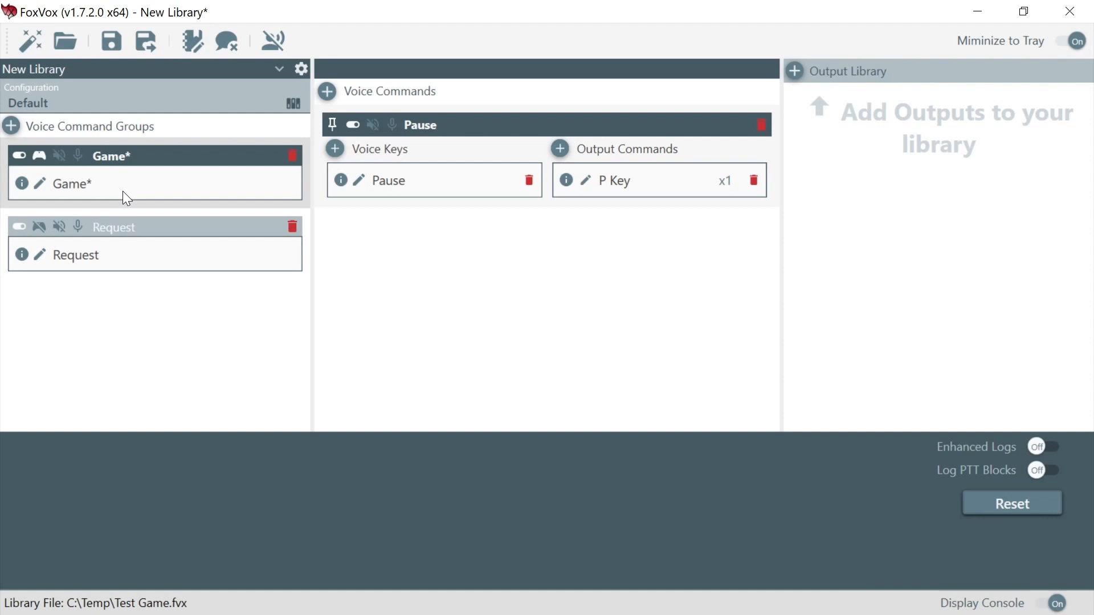
- Check the library settings for the option that deletes all push-to-talk assignments in the current configuration
left_click(302, 74)
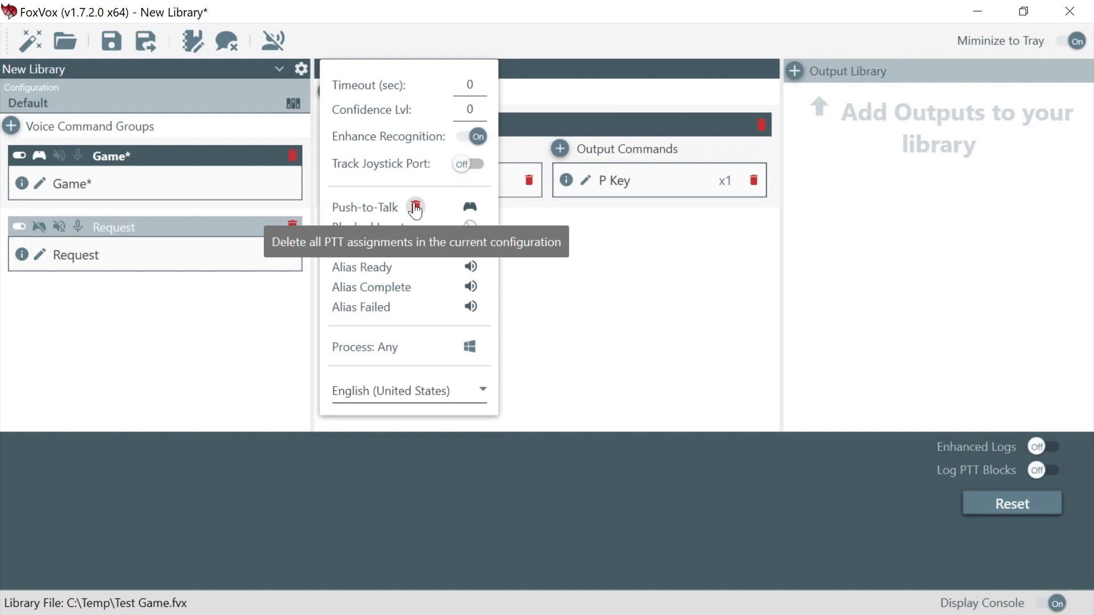
left_click(636, 333)
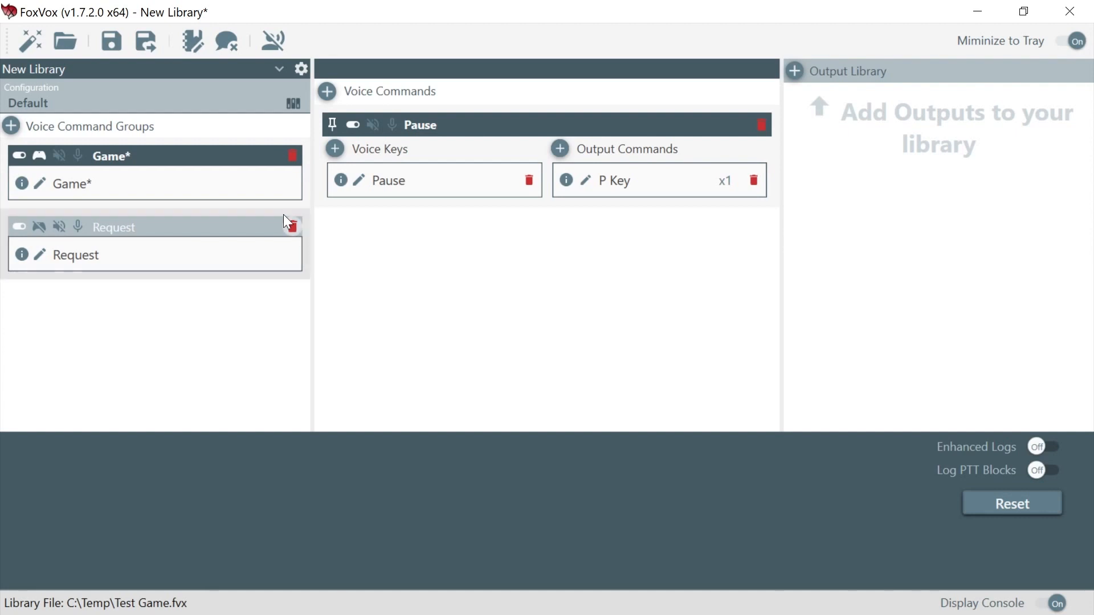
- Disable the Game* group and its Pause command, and re-enable both
left_click(20, 159)
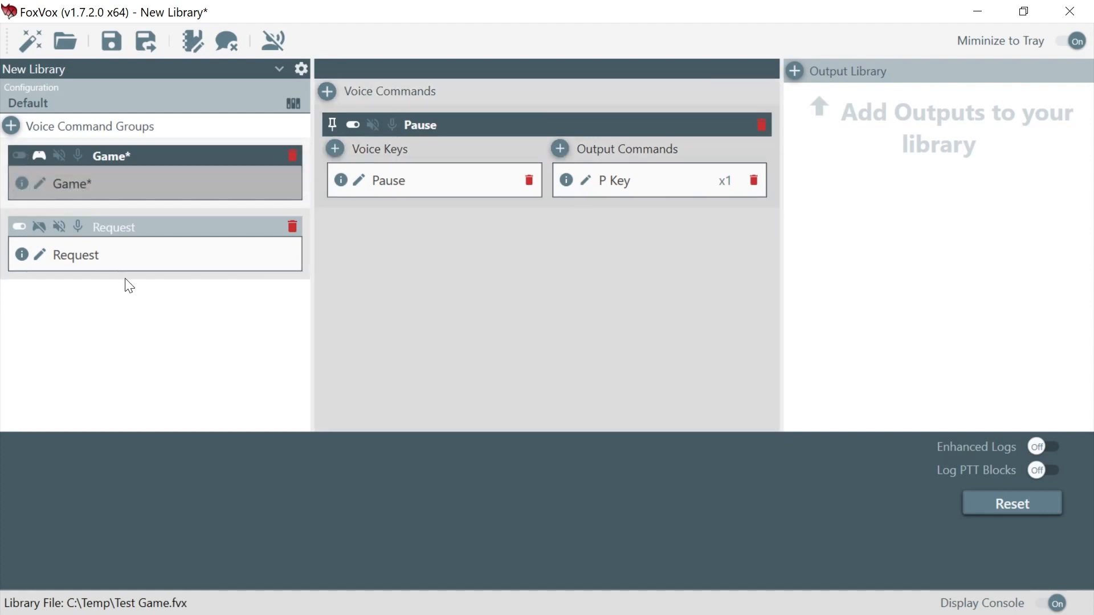
left_click(353, 126)
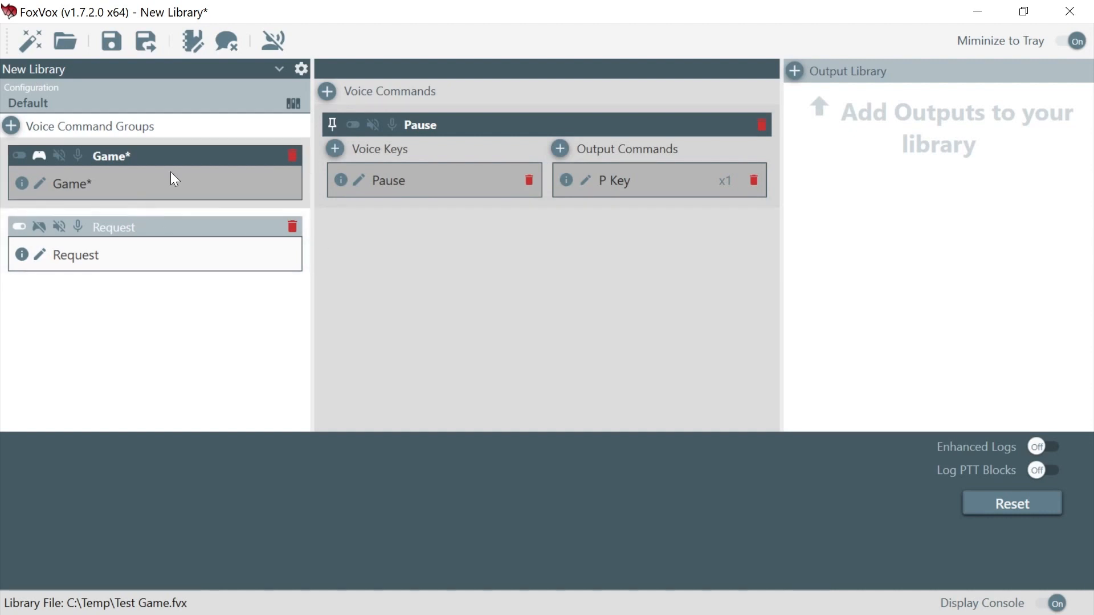
left_click(353, 125)
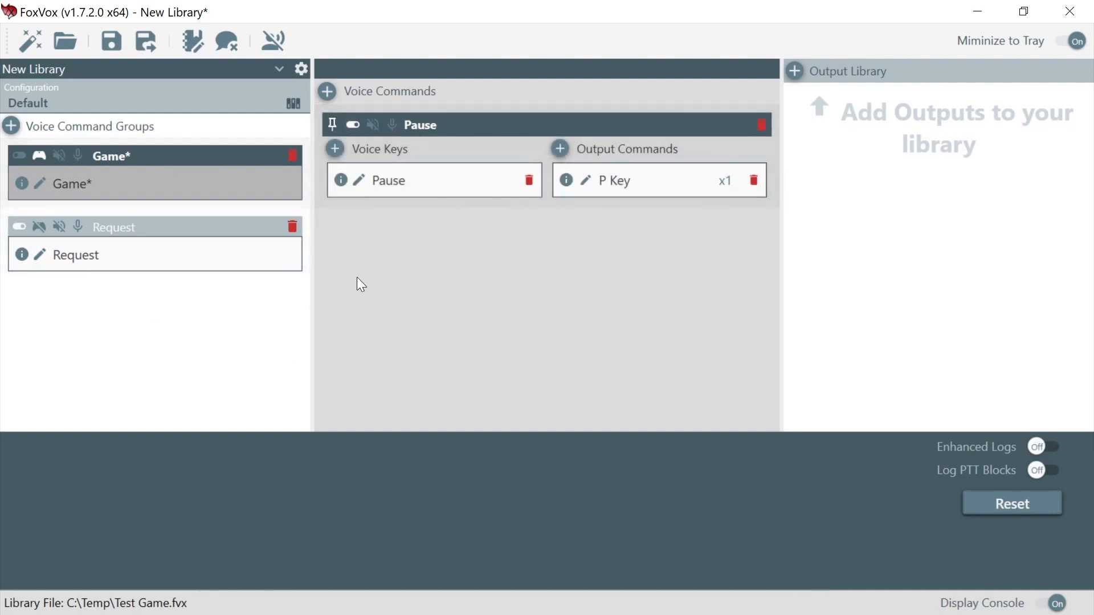
left_click(19, 155)
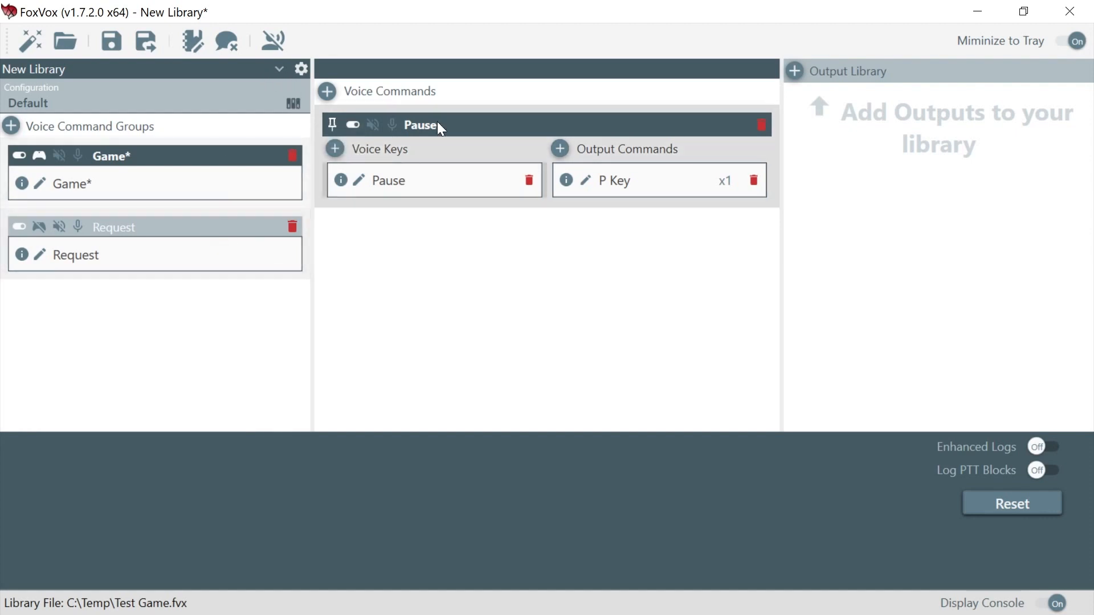
- Switch to the Alt Config configuration, disable the Request group there, and save the library
left_click(293, 103)
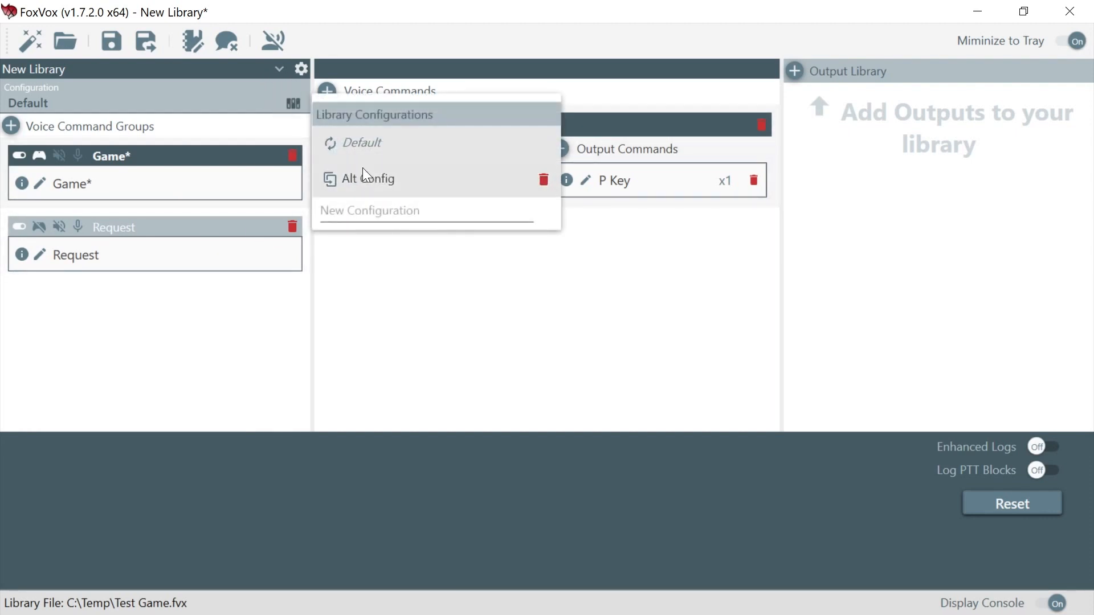
left_click(370, 177)
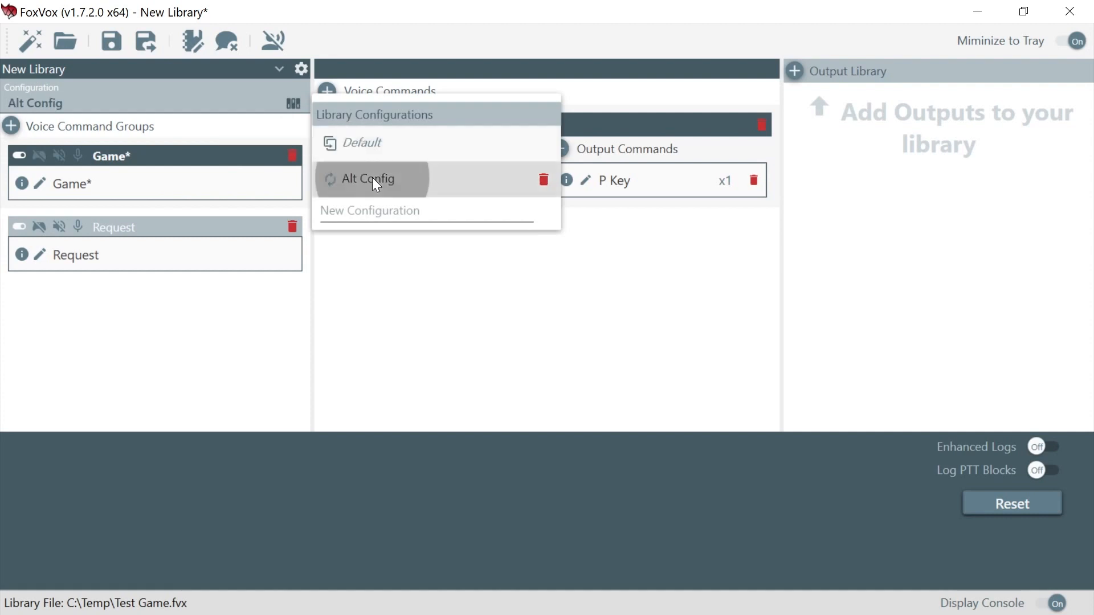
left_click(18, 228)
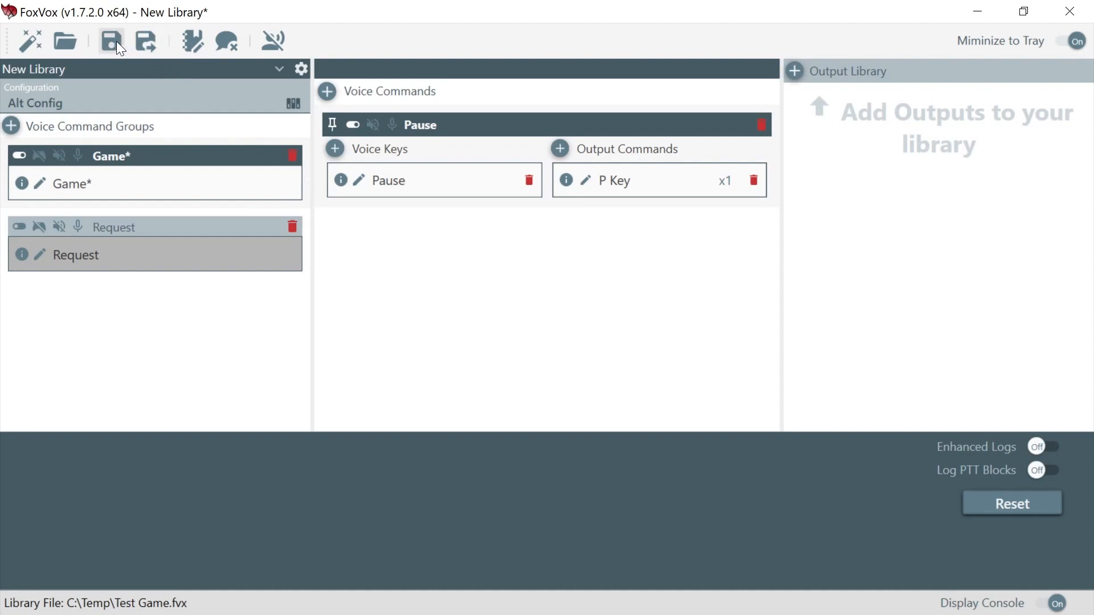
- Switch between the Default and Alt Config configurations to compare the command group states, and review the configuration list
left_click(291, 107)
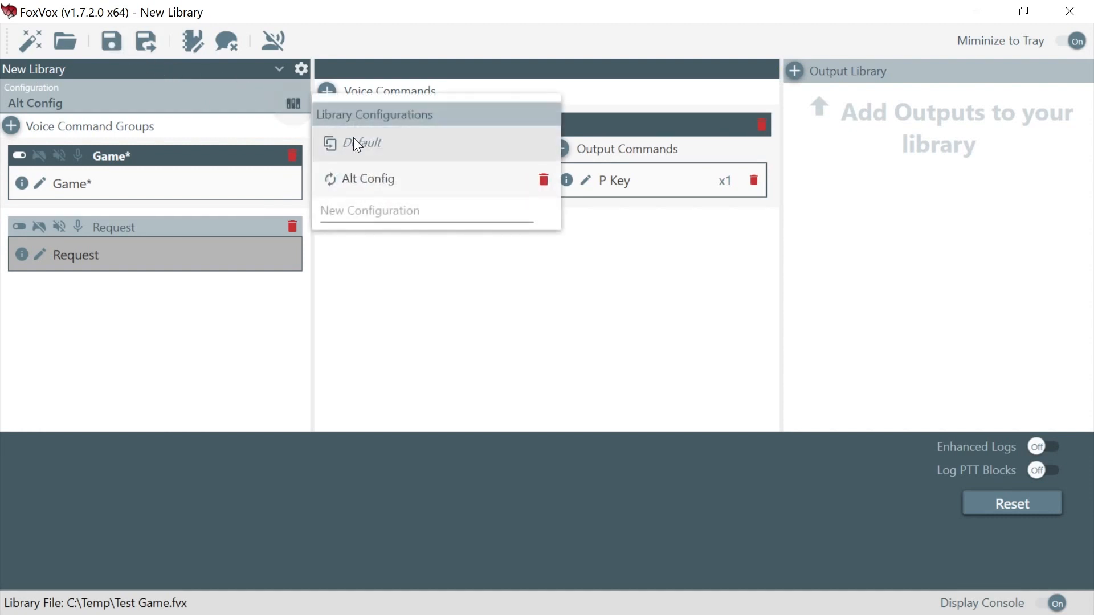
left_click(366, 140)
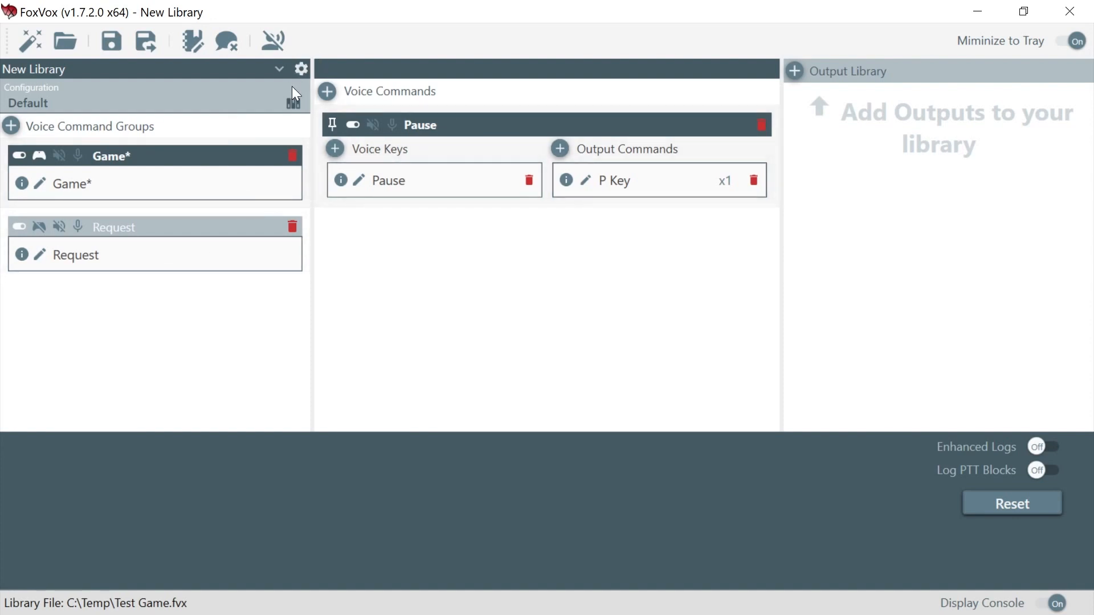
left_click(292, 106)
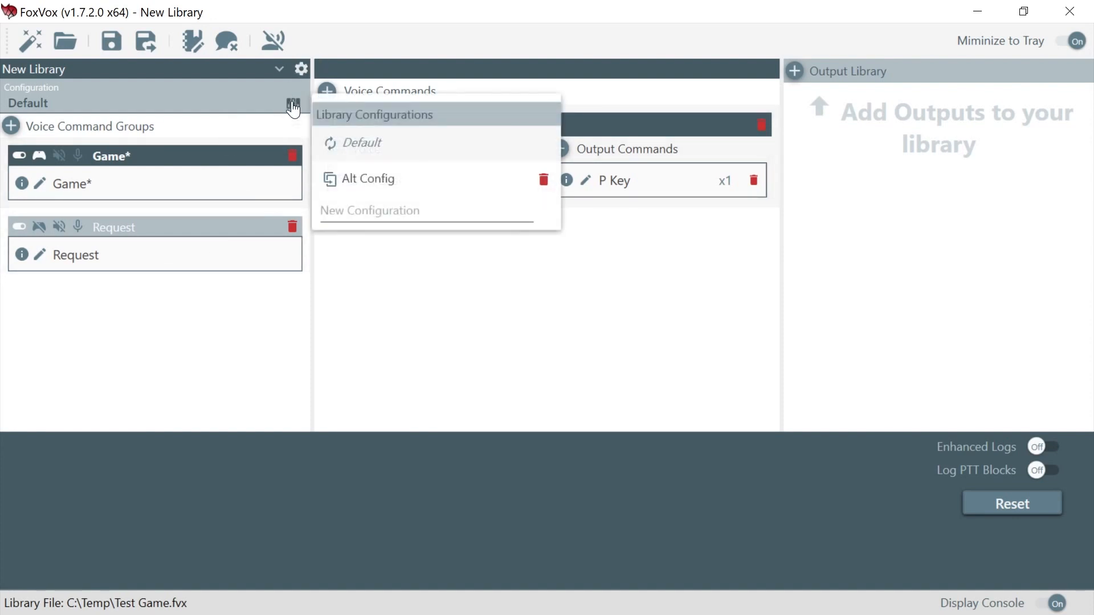
left_click(343, 176)
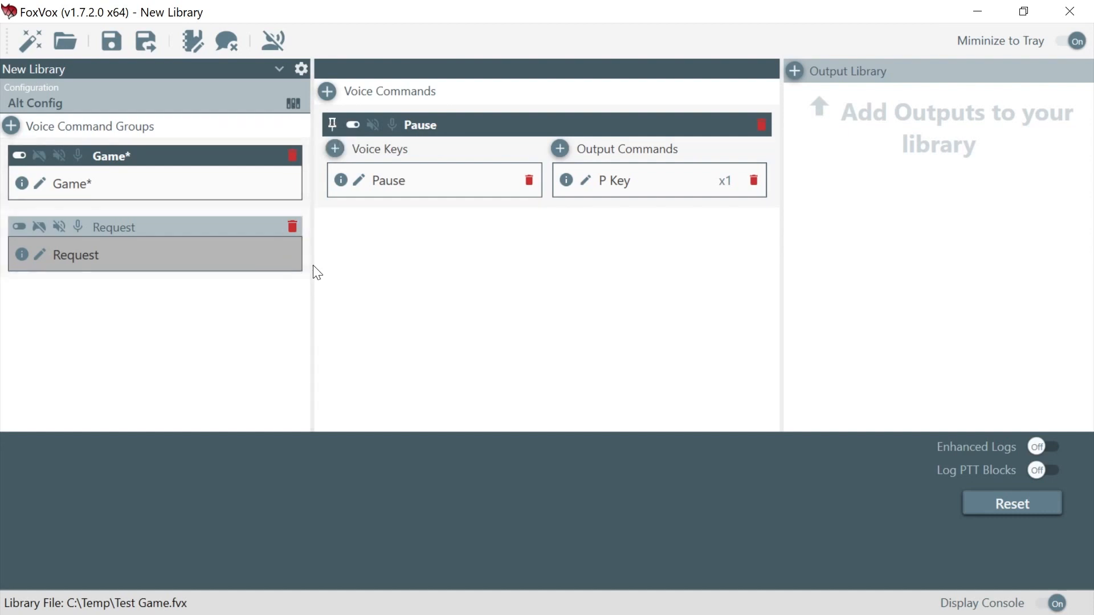
left_click(293, 103)
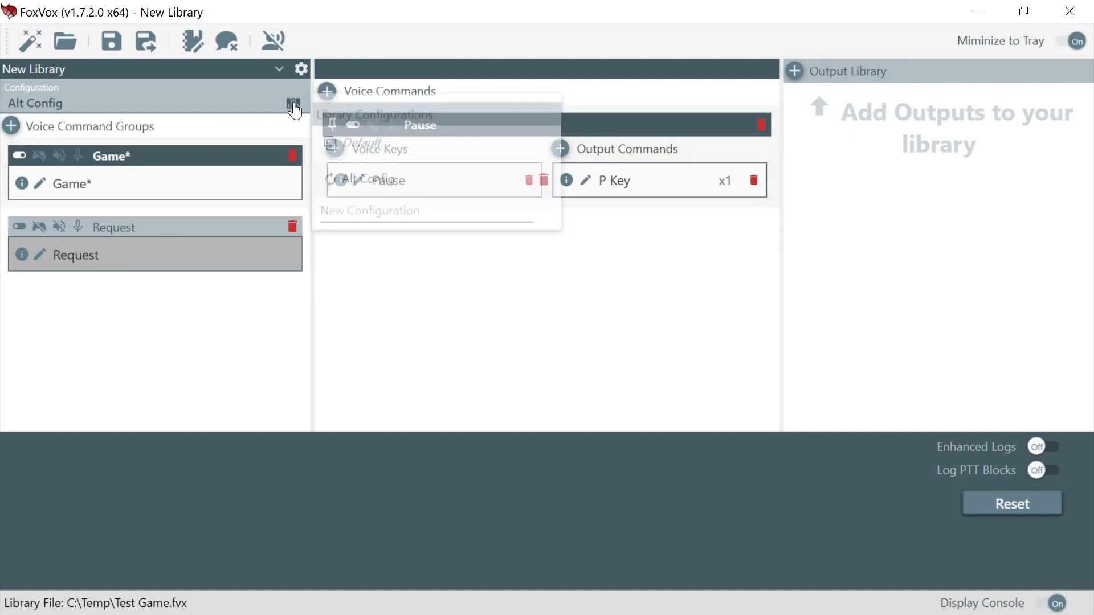
left_click(424, 306)
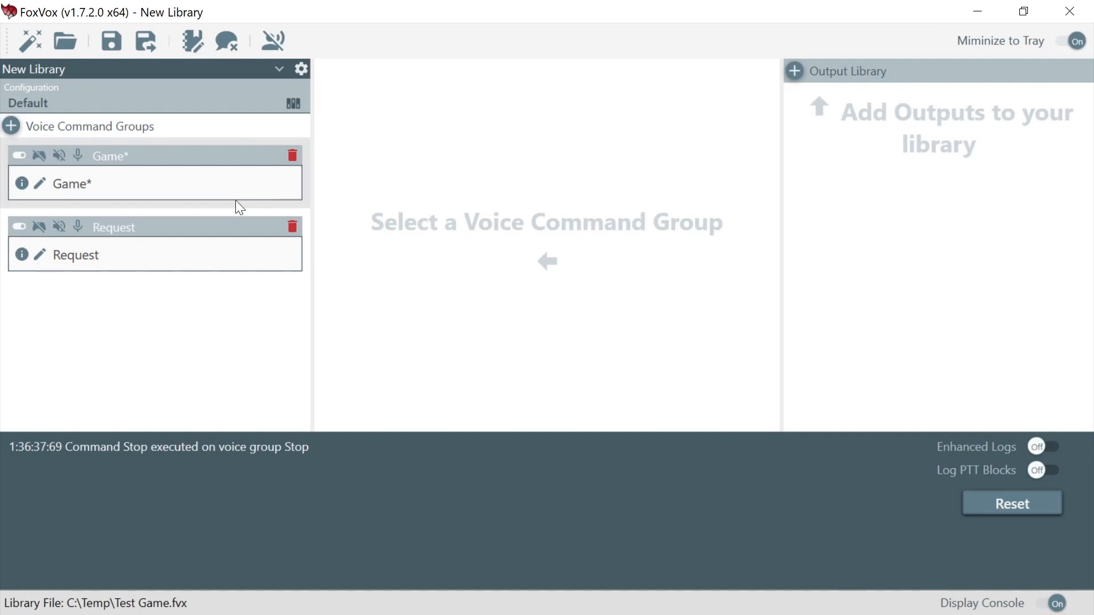
- Assign Alarm01.wav from the Windows Media folder as the Game* group's sound, and remove that sound again
left_click(134, 200)
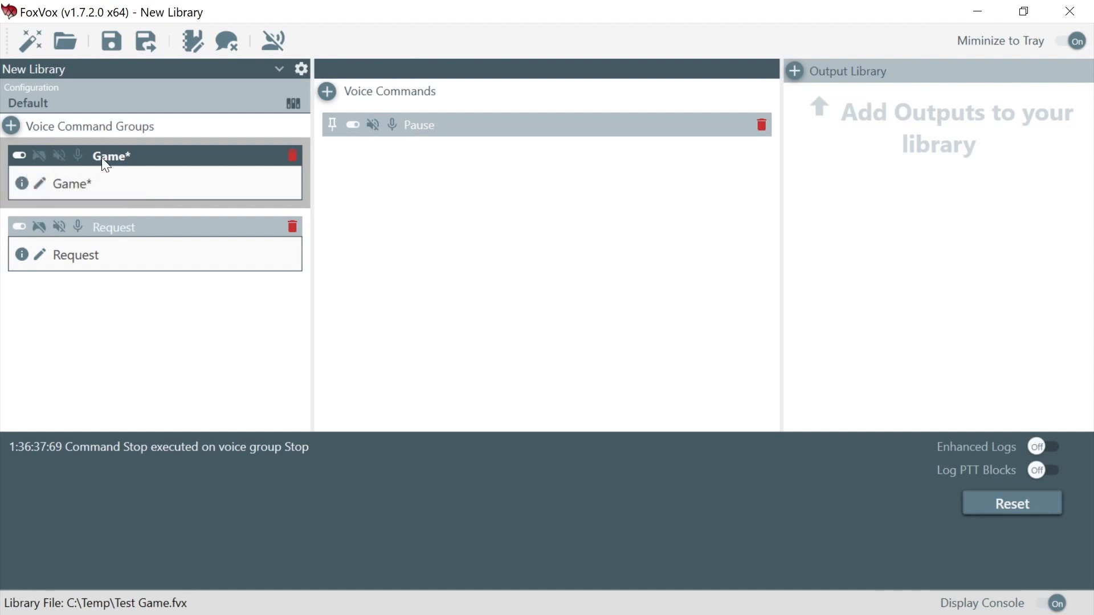
left_click(60, 159)
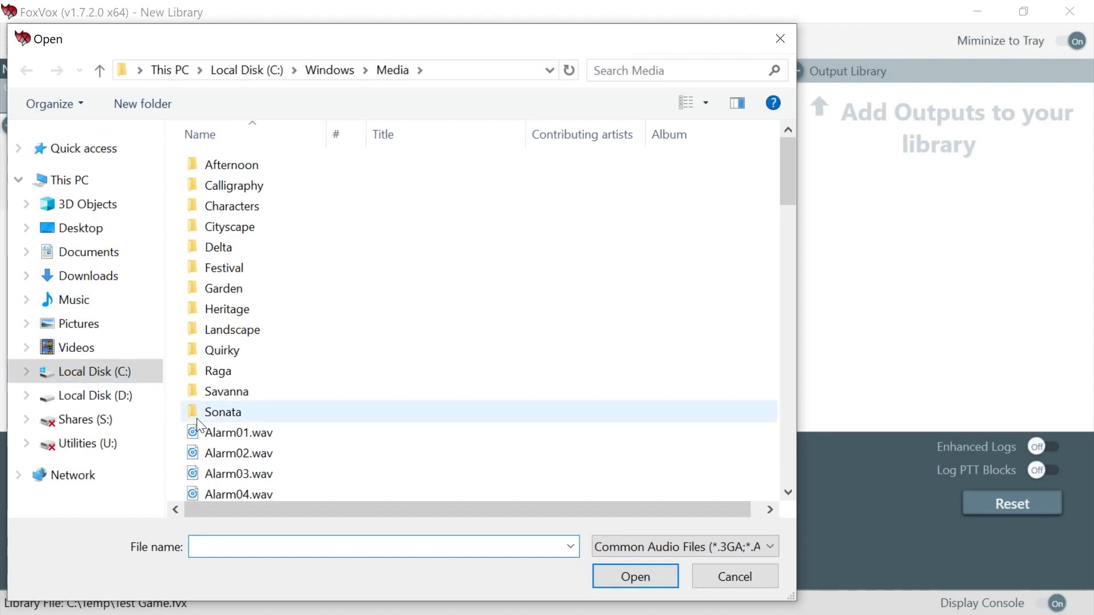
left_click(229, 434)
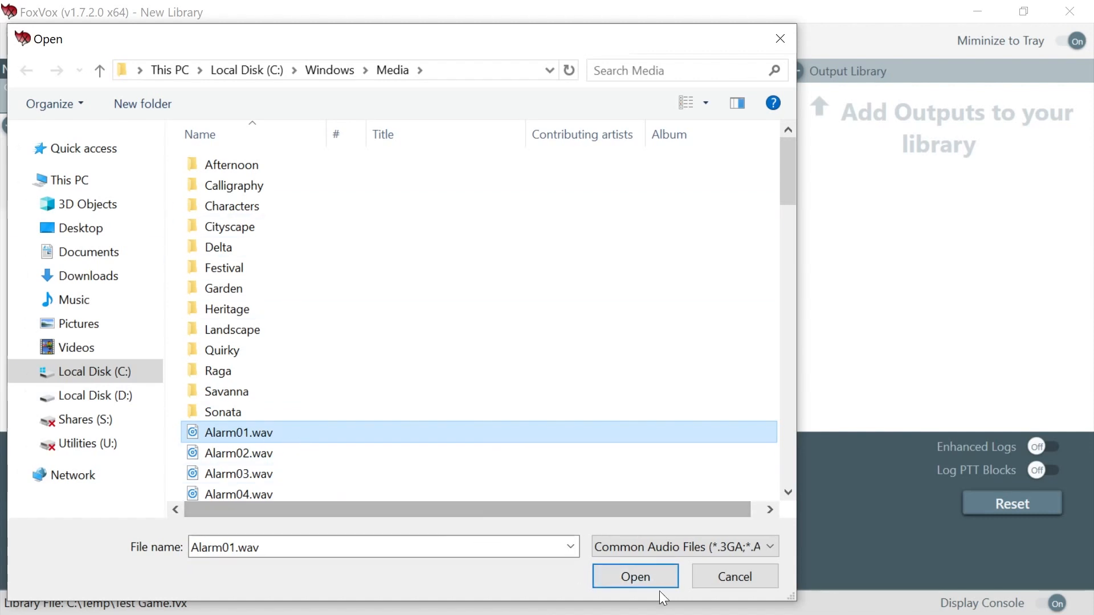
left_click(647, 576)
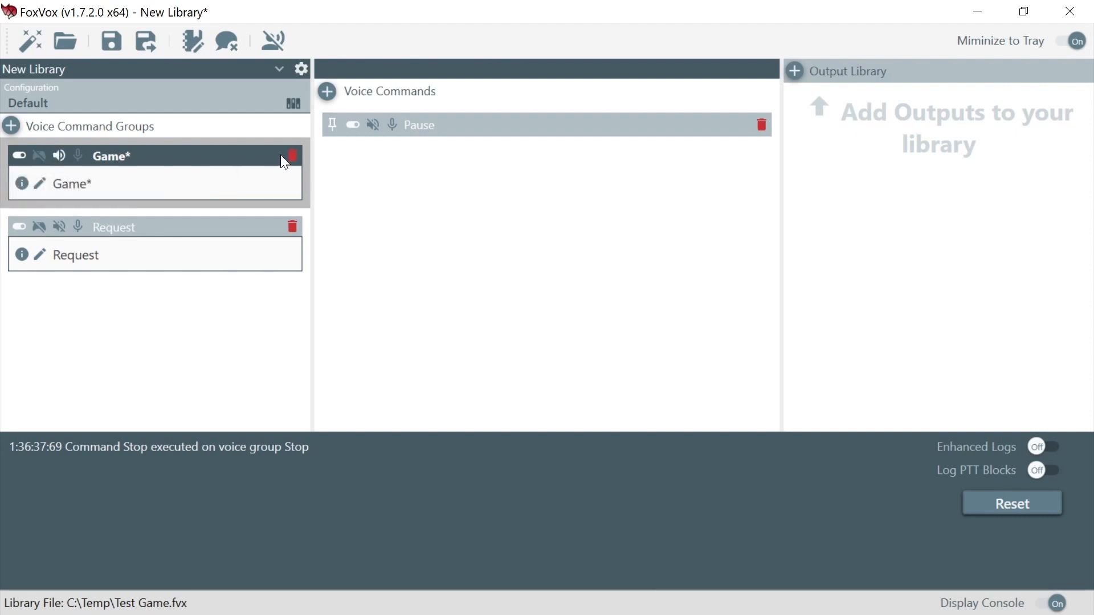
right_click(58, 155)
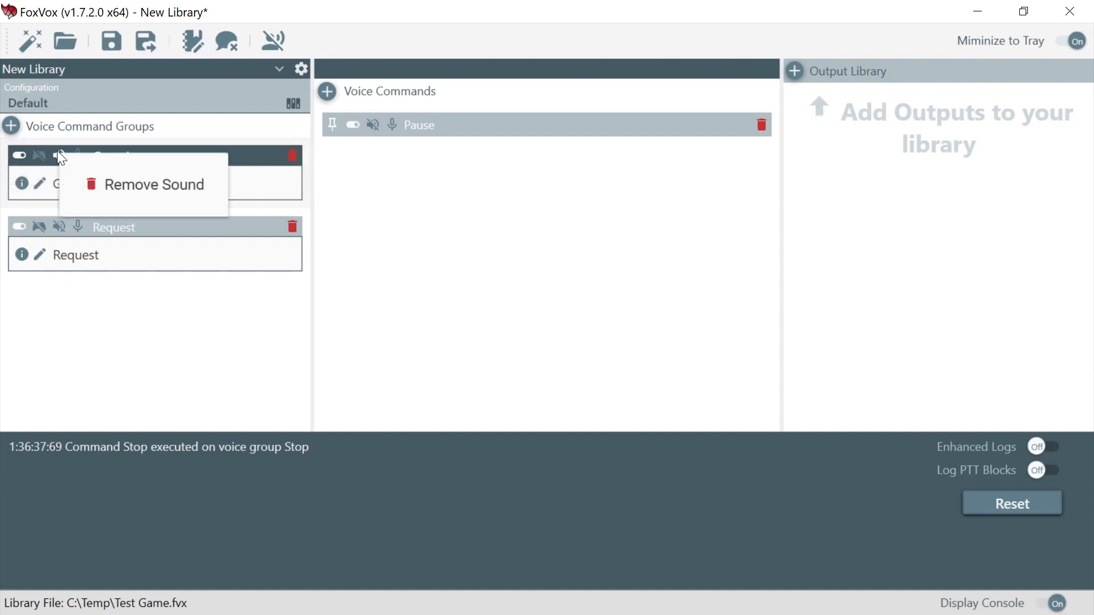
left_click(132, 188)
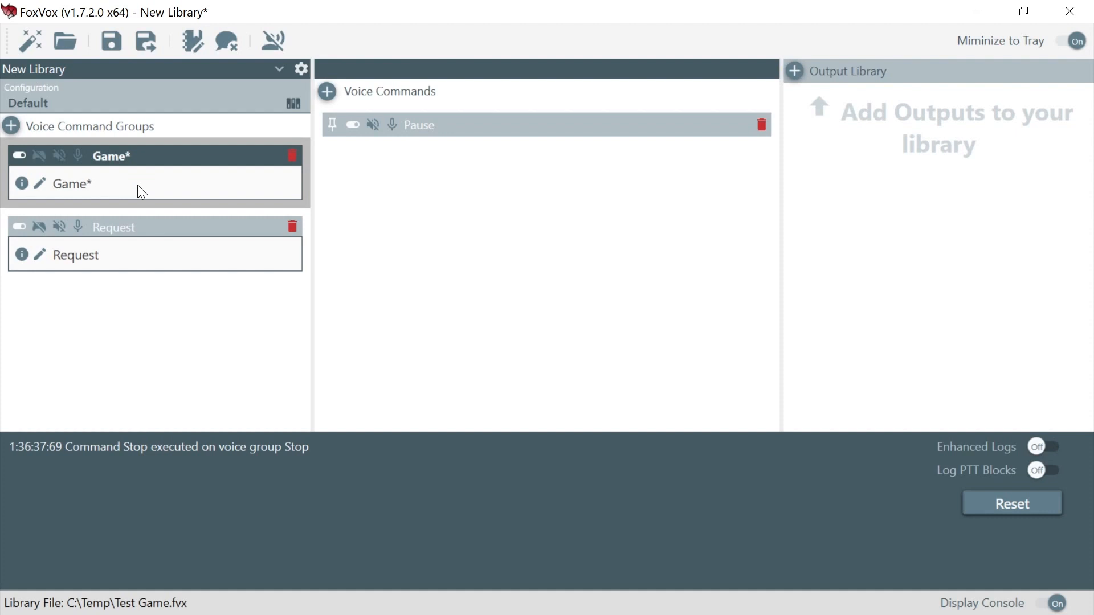
- Examine the Active and Inactive sound options in the Game* group's push-to-talk settings, and close them without changes
left_click(37, 155)
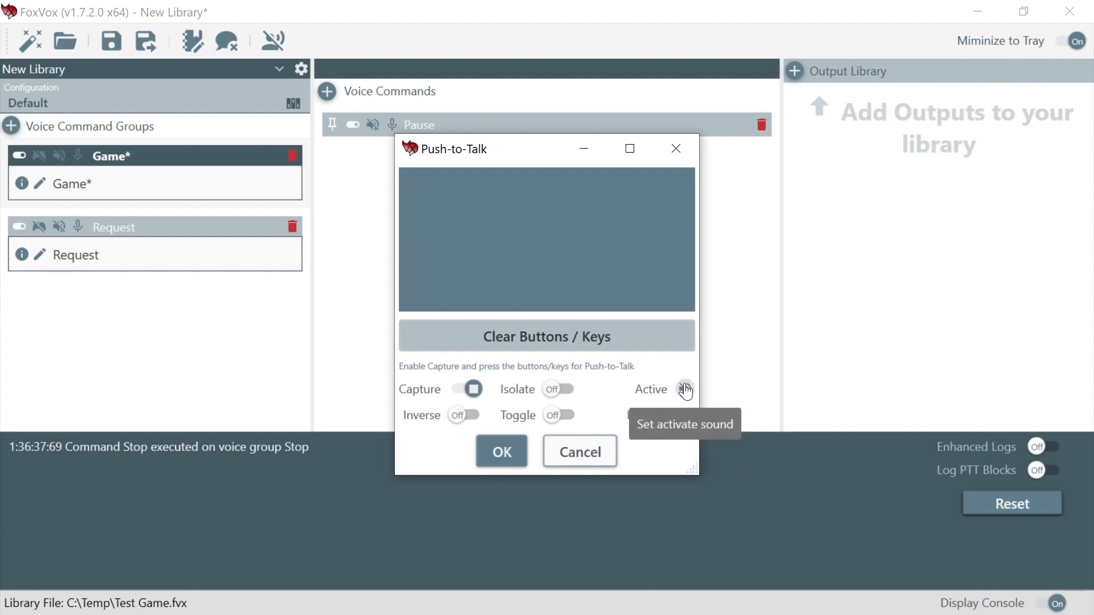
right_click(656, 394)
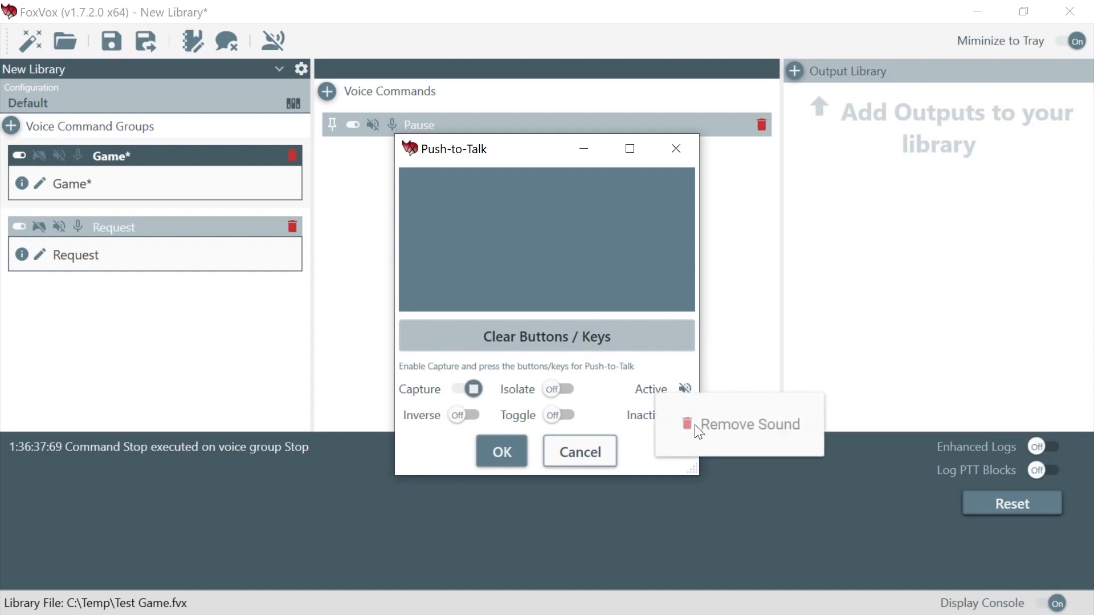
left_click(621, 400)
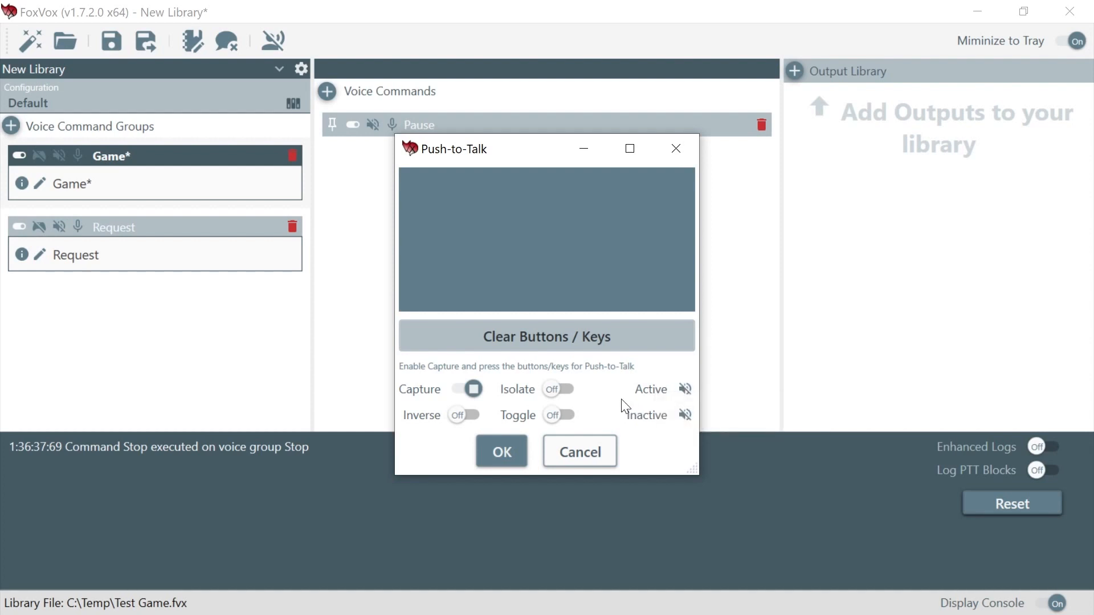
right_click(685, 416)
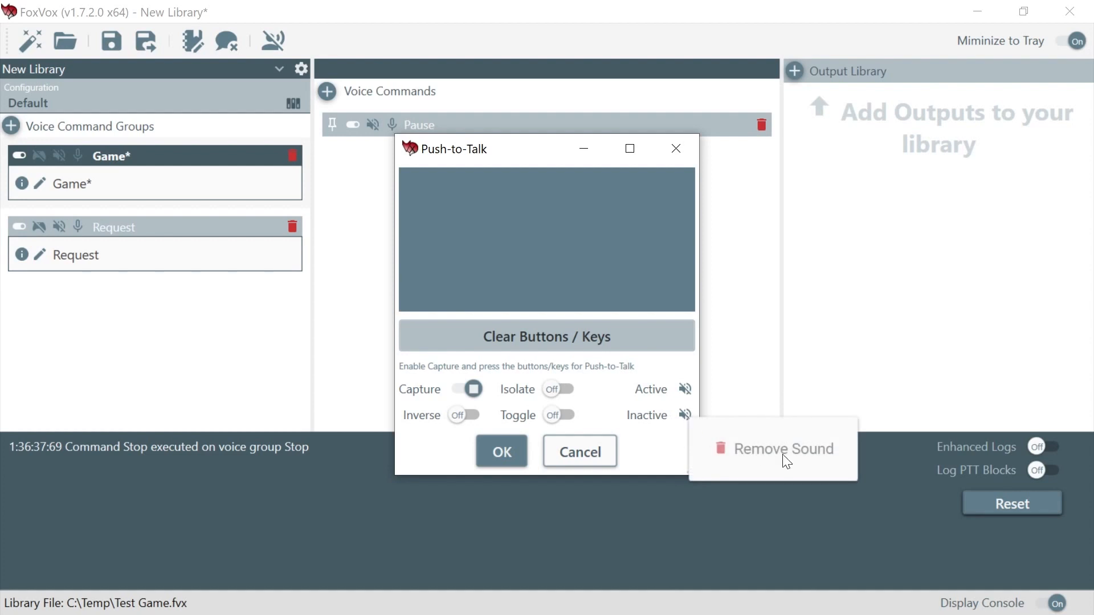
left_click(643, 442)
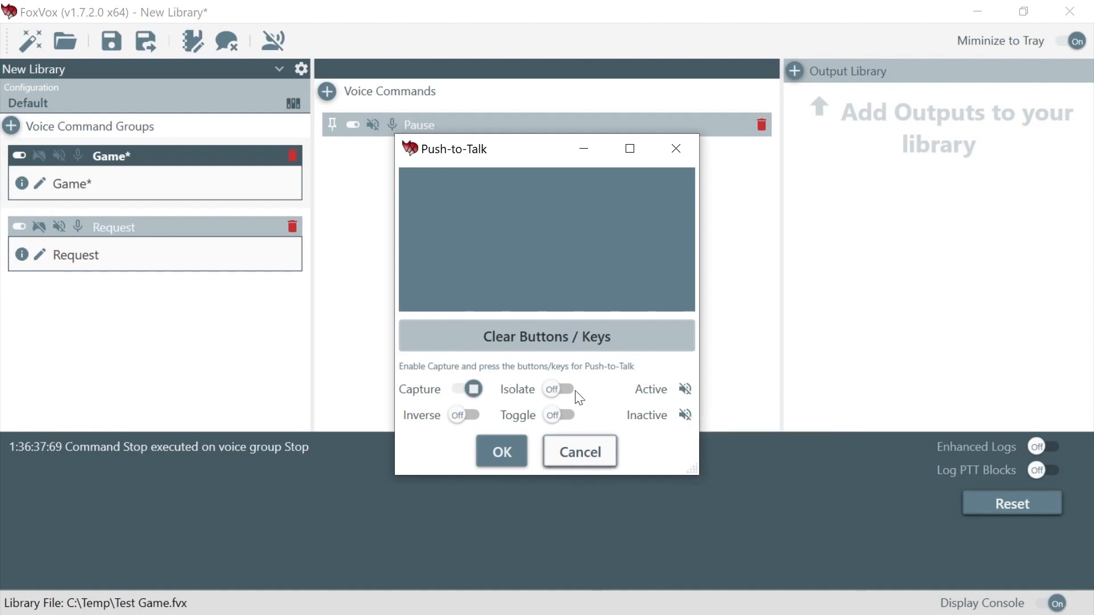
left_click(585, 459)
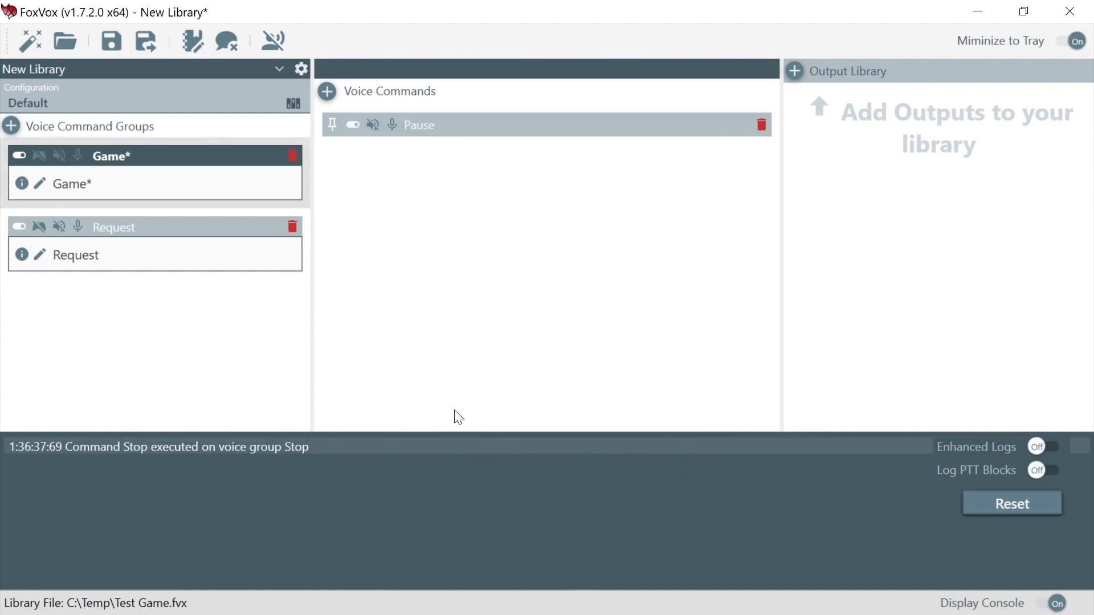
- Expand the Request group's Taxi command, and start a new keyboard output in the output library with a 5000 ms pause
left_click(176, 266)
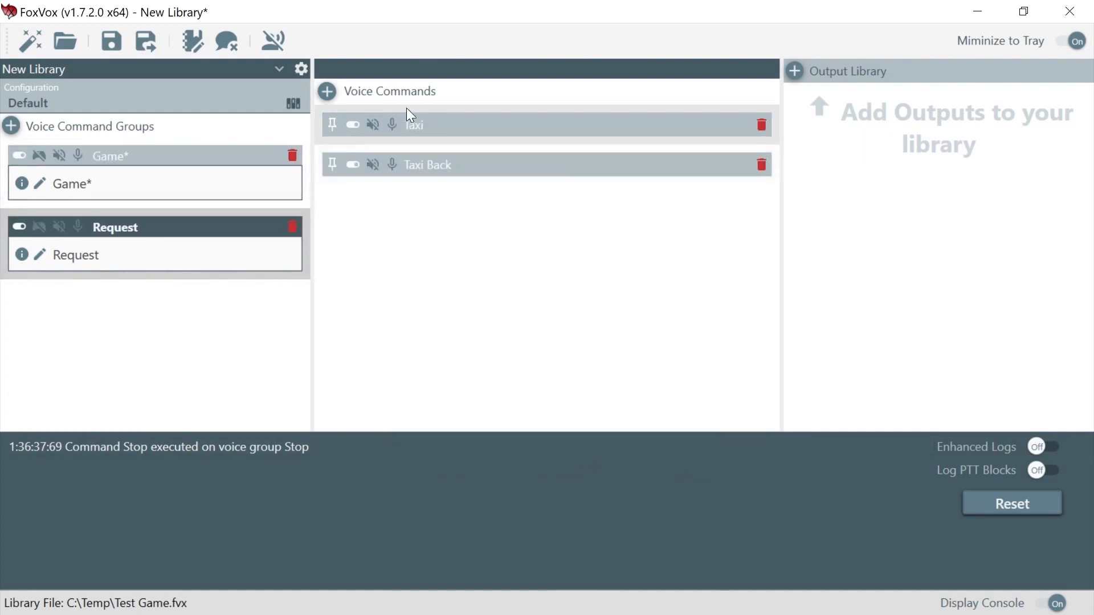
left_click(477, 124)
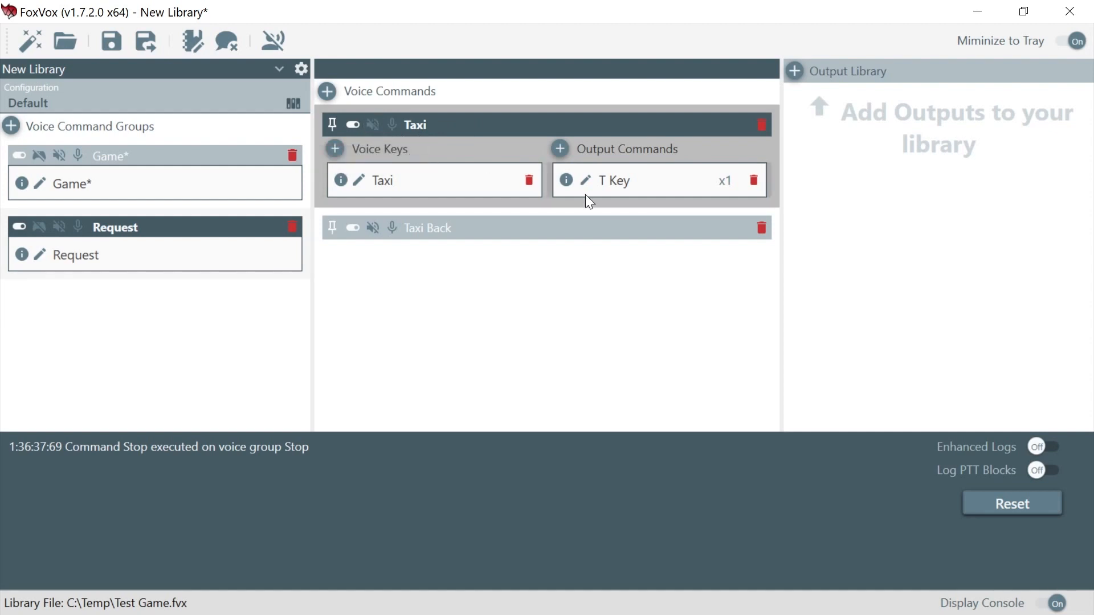
left_click(792, 74)
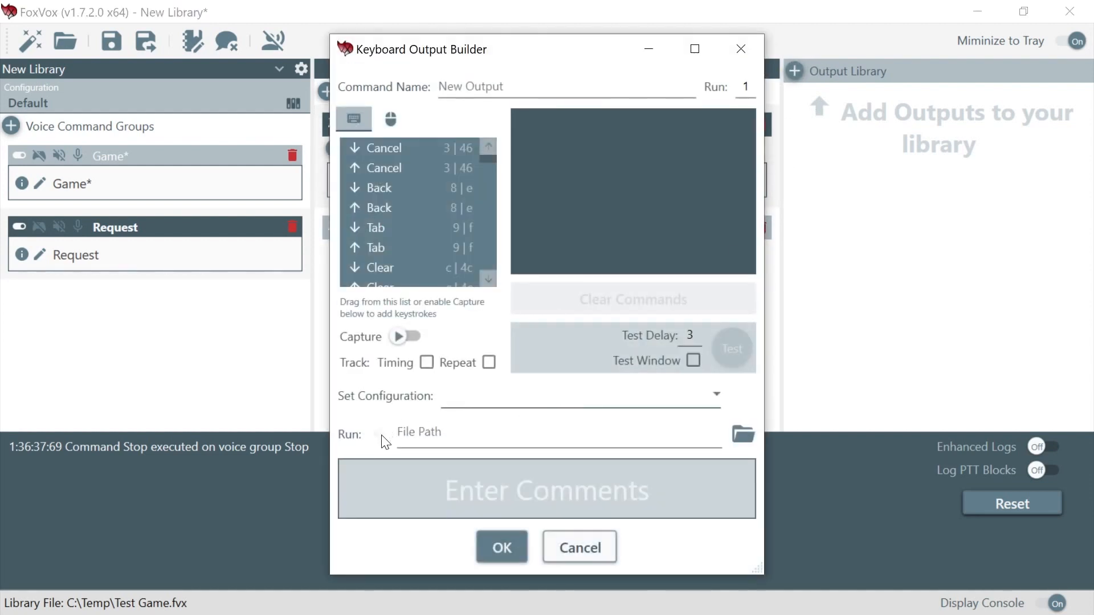
left_click(527, 436)
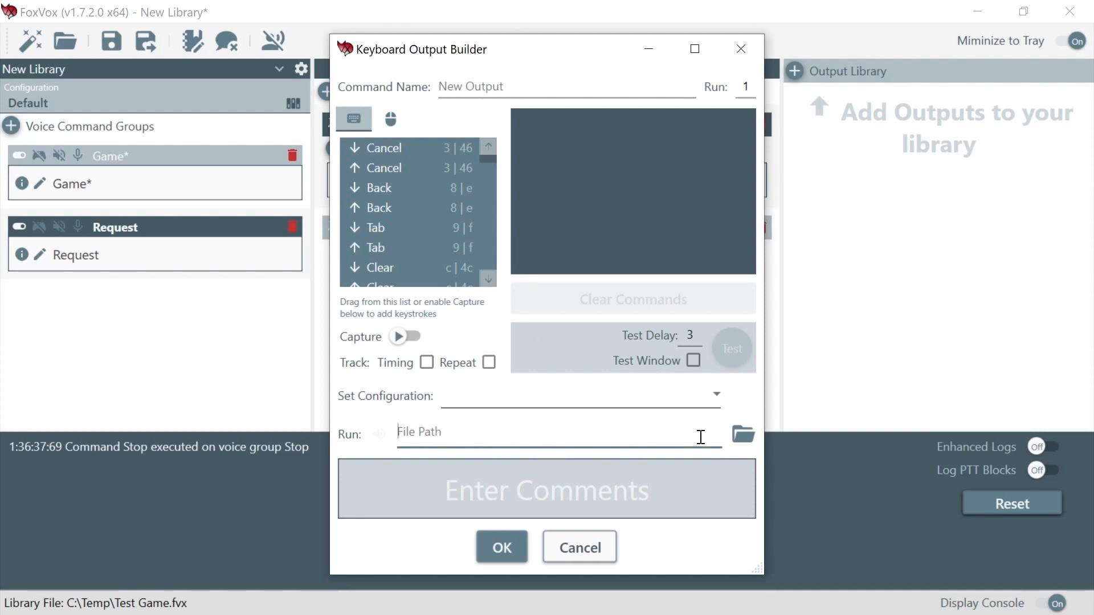
left_click_drag(555, 50, 838, 34)
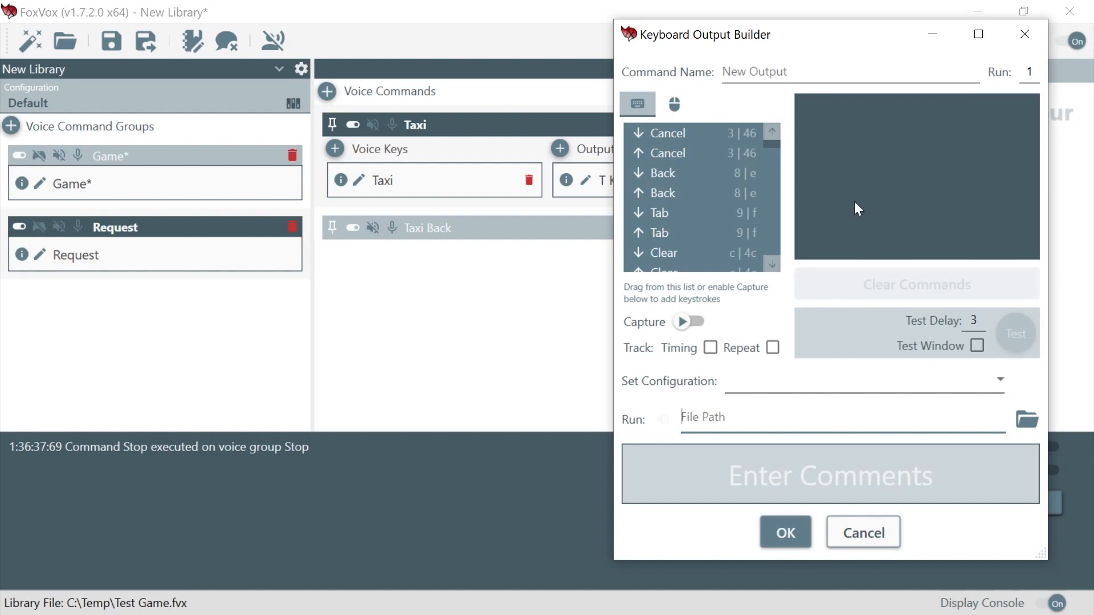
right_click(854, 166)
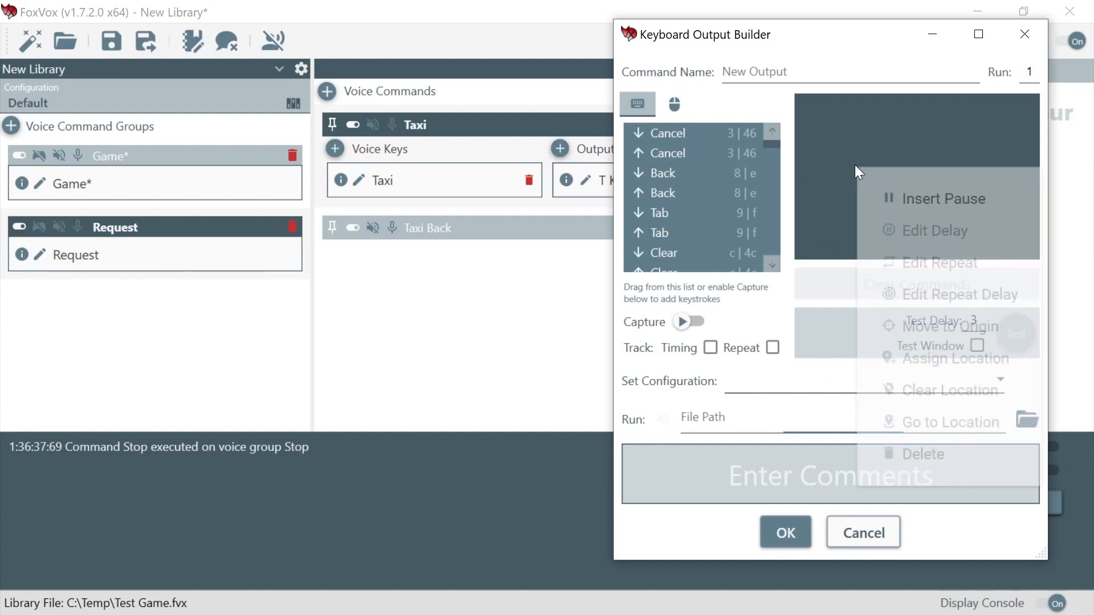
left_click(914, 196)
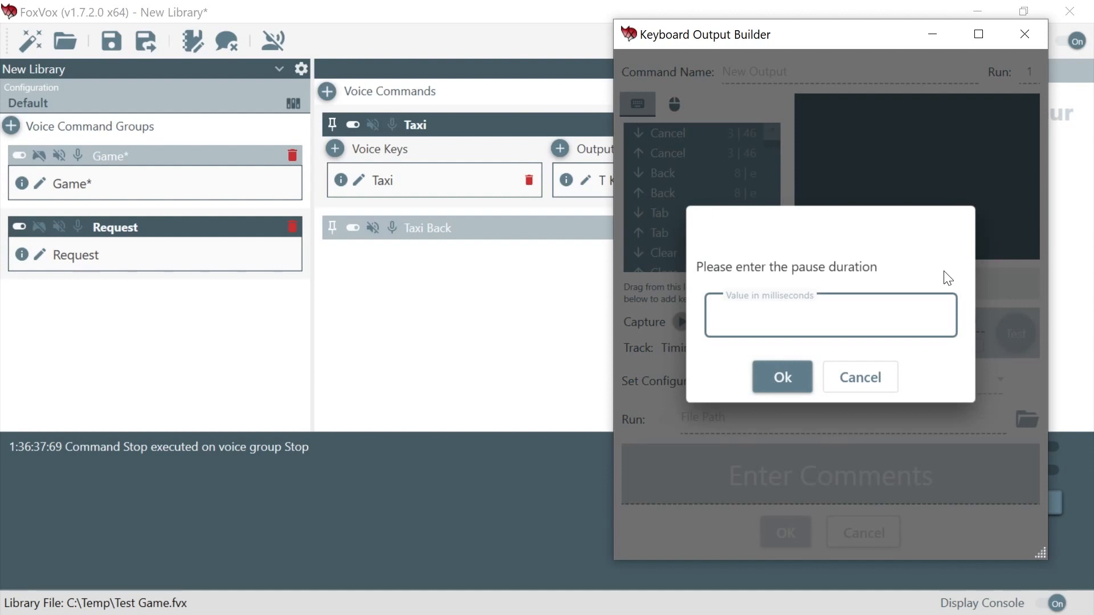
type("5000")
key("Return")
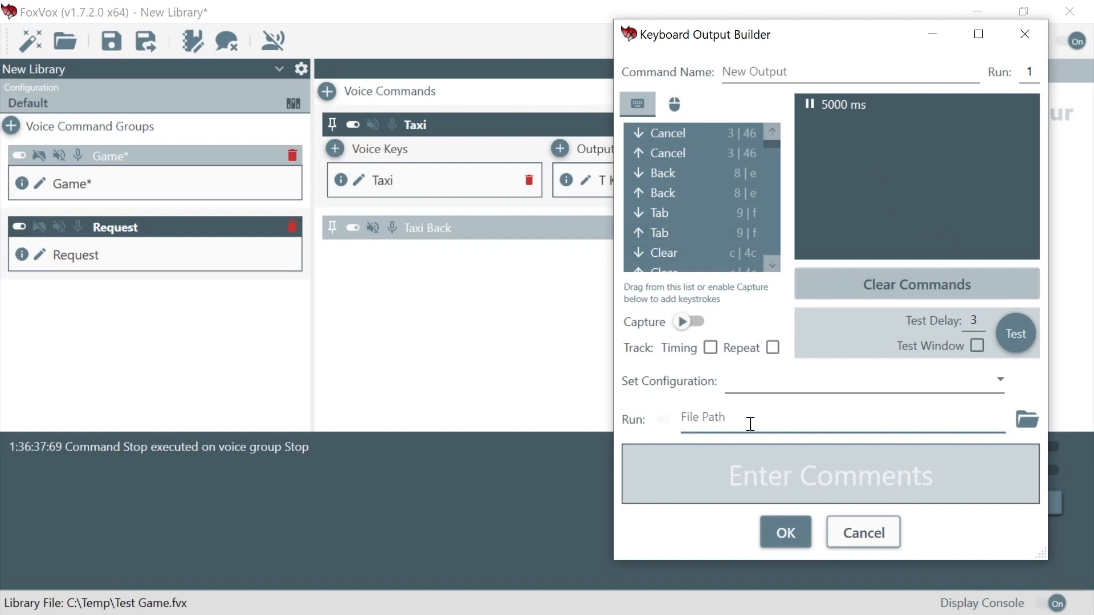
- Clear the pause from the new keyboard output's command list and close the output builder
left_click(874, 417)
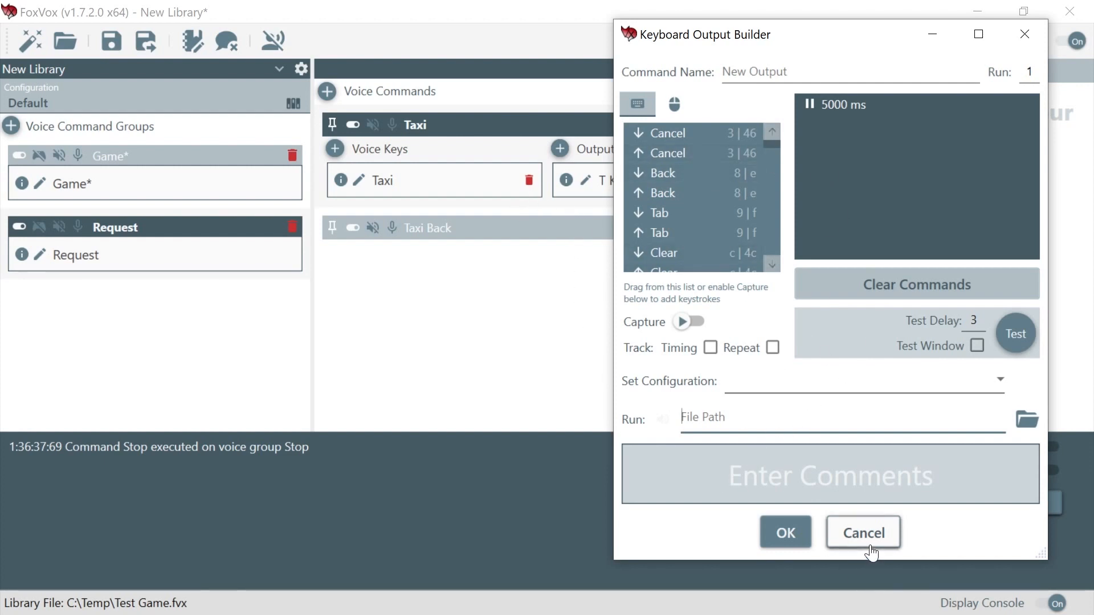
left_click(887, 282)
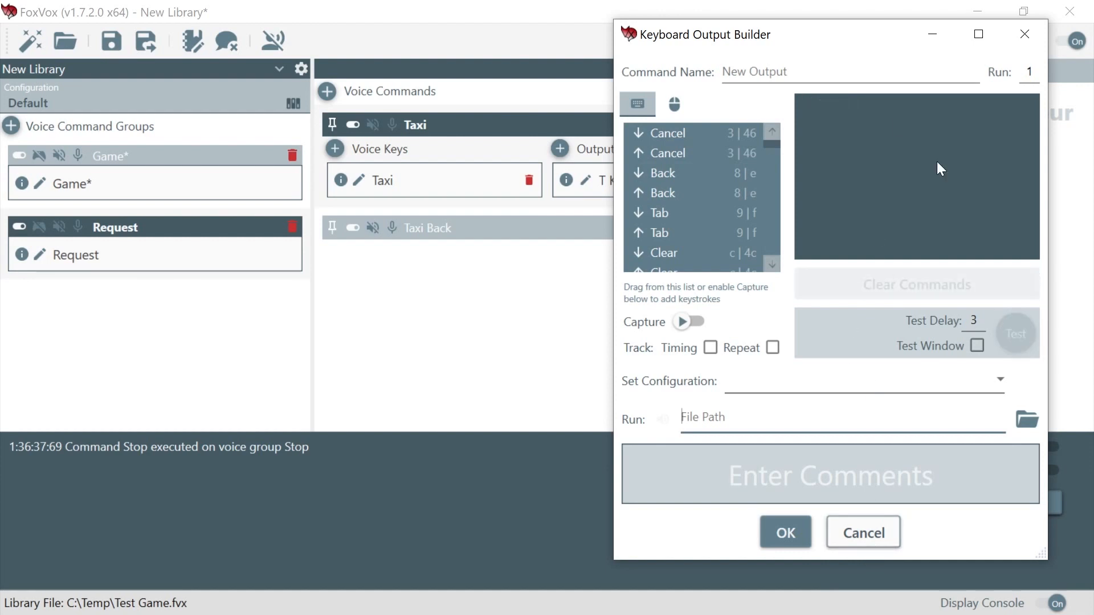
left_click(788, 535)
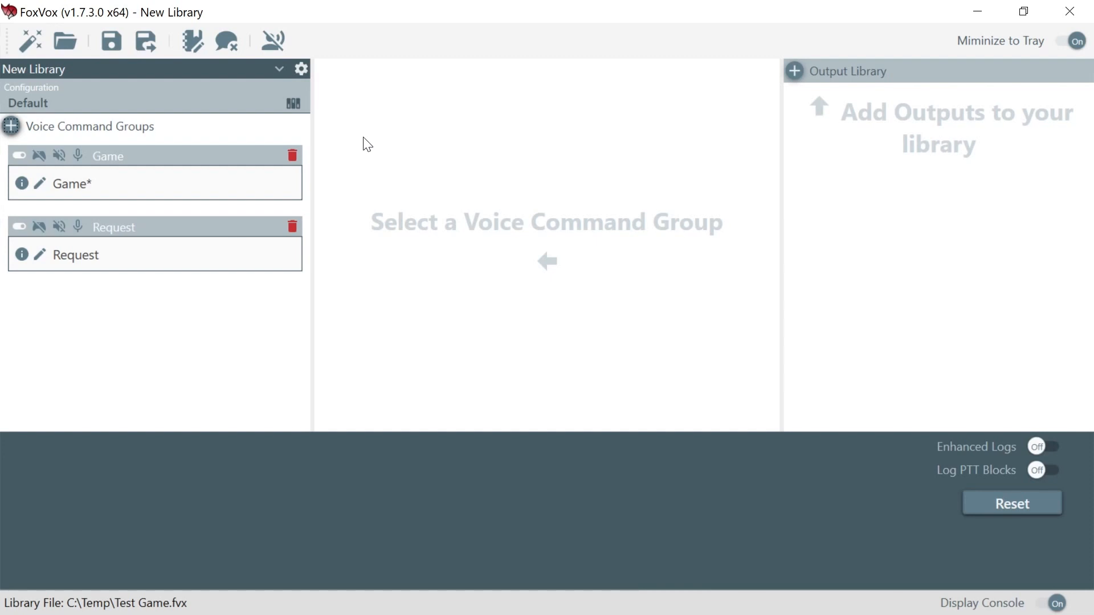
- Expand the library's Spell Output command and add a voice key named Spell
left_click(279, 71)
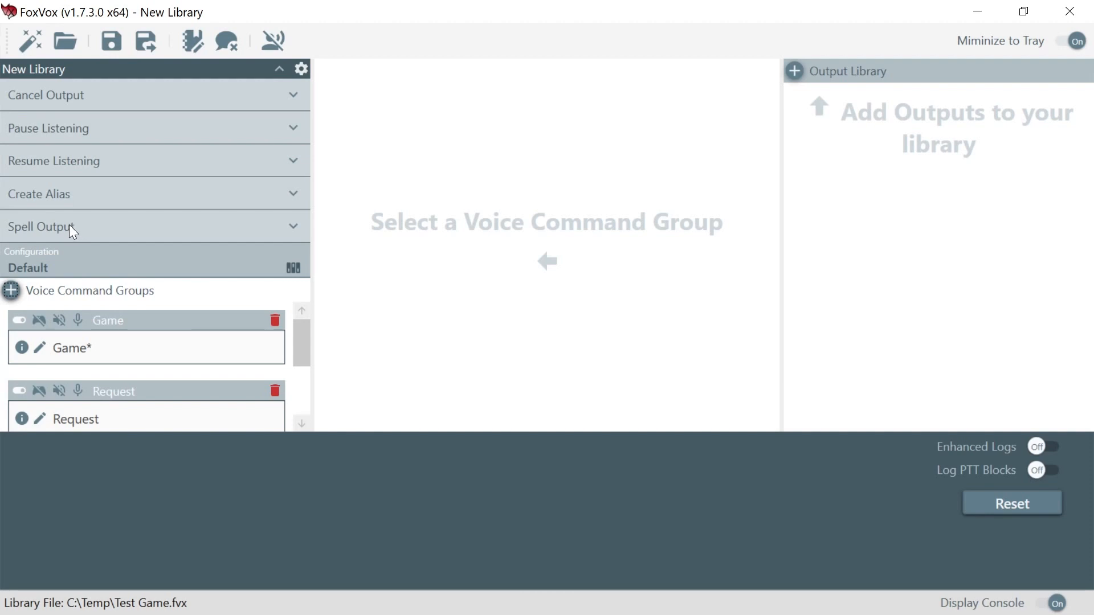
left_click(217, 298)
left_click(295, 227)
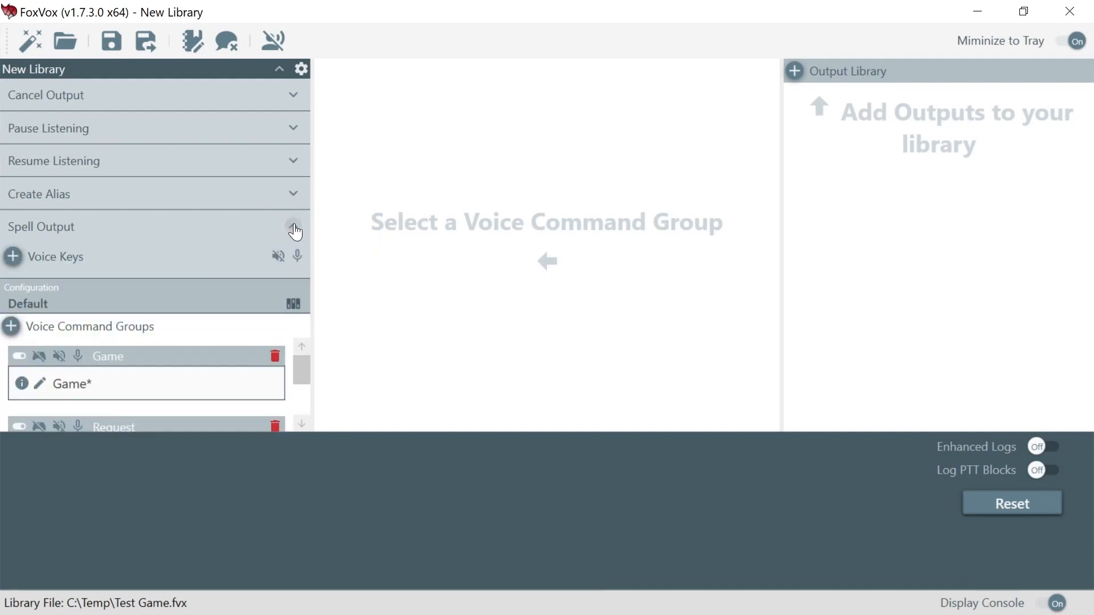
left_click(16, 259)
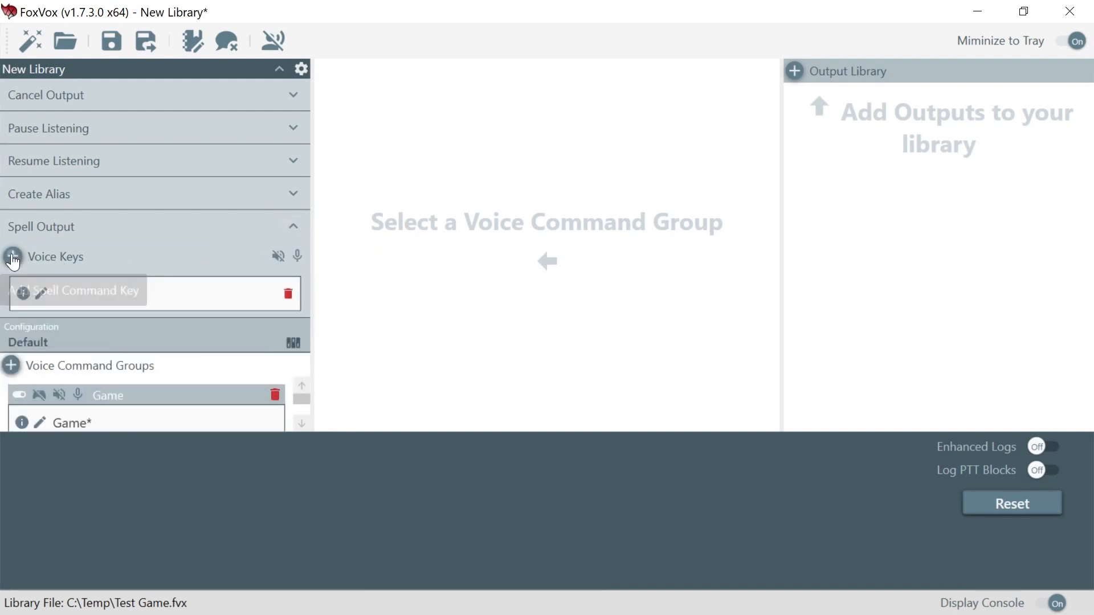
left_click(40, 295)
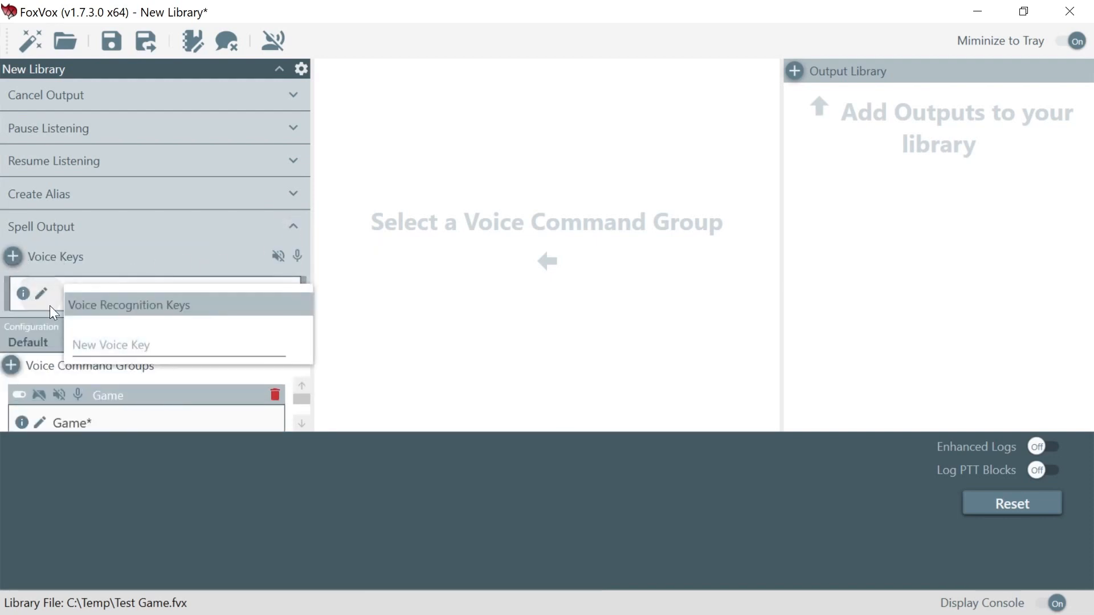
left_click(105, 344)
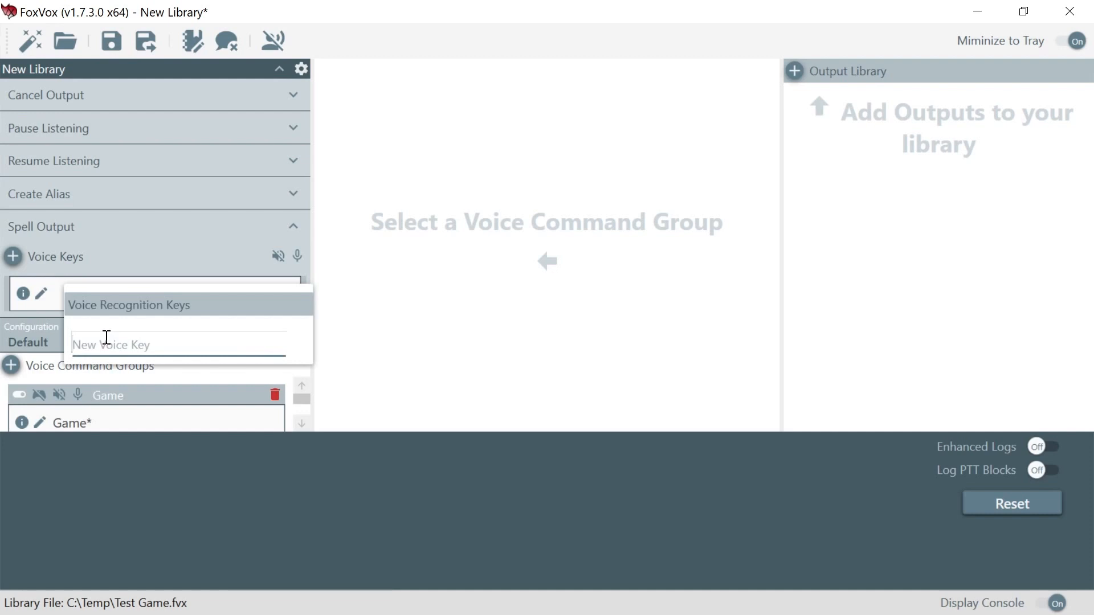
type("Spell")
key("Return")
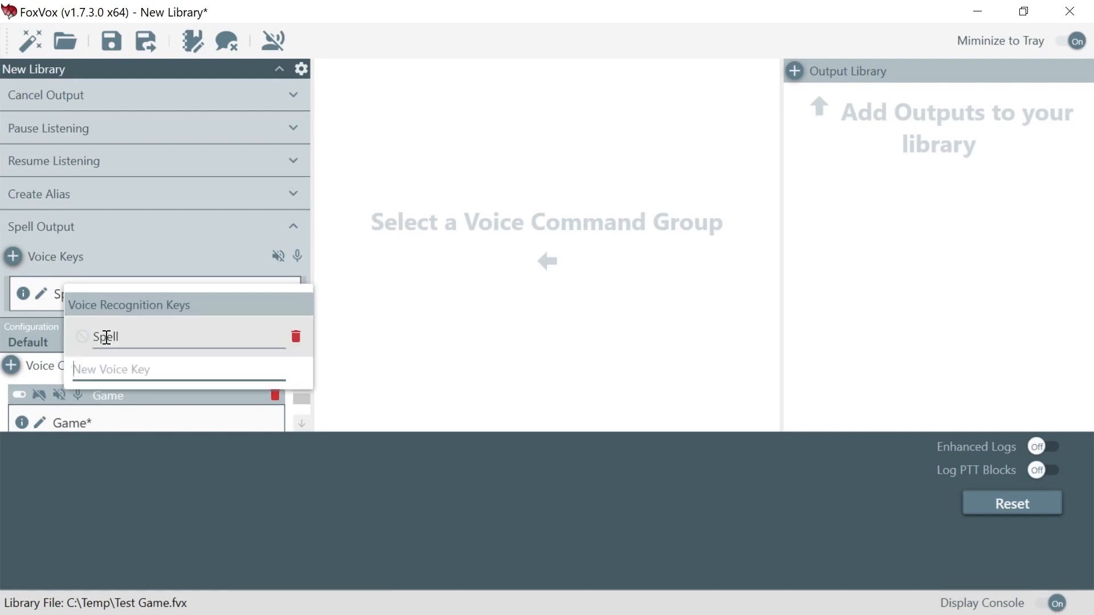
- Add a second voice key named Output to the Spell Output command
left_click(14, 257)
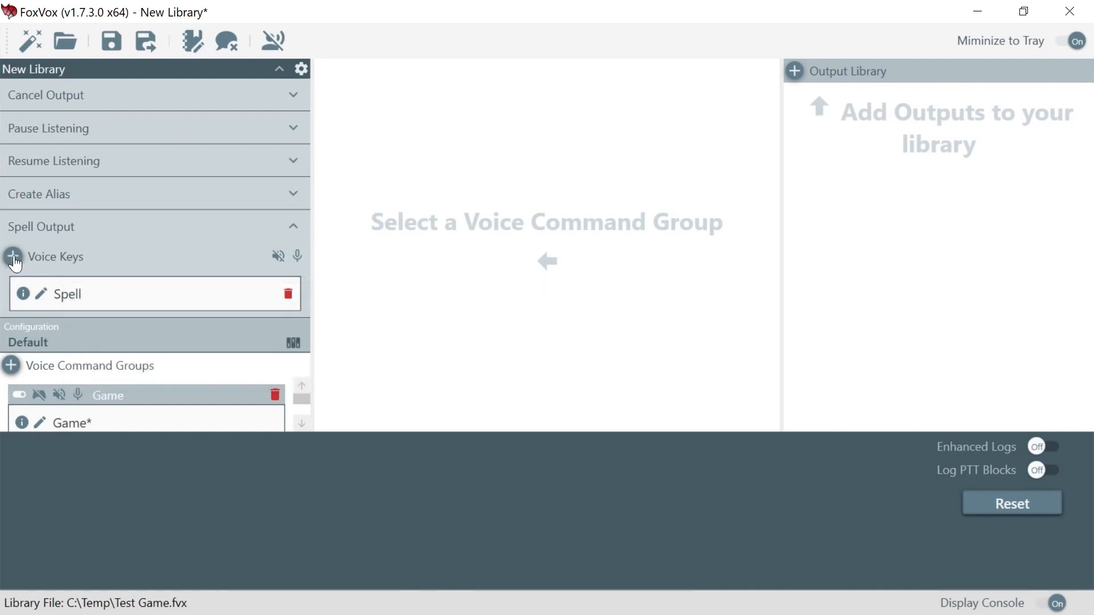
left_click(14, 257)
left_click(40, 334)
left_click(101, 382)
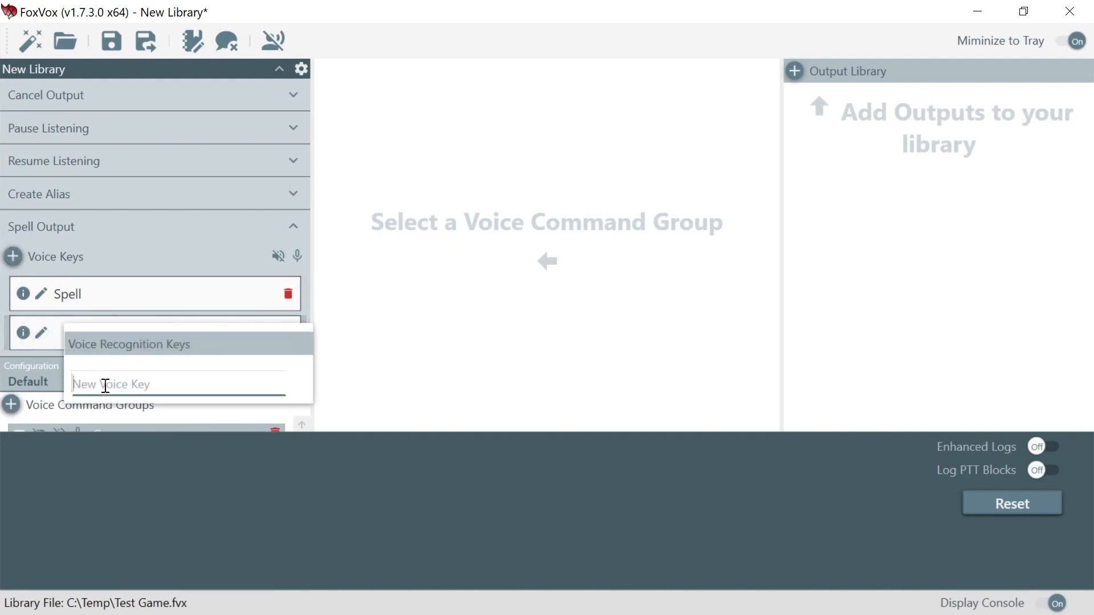
type("Output")
key("Return")
left_click(382, 369)
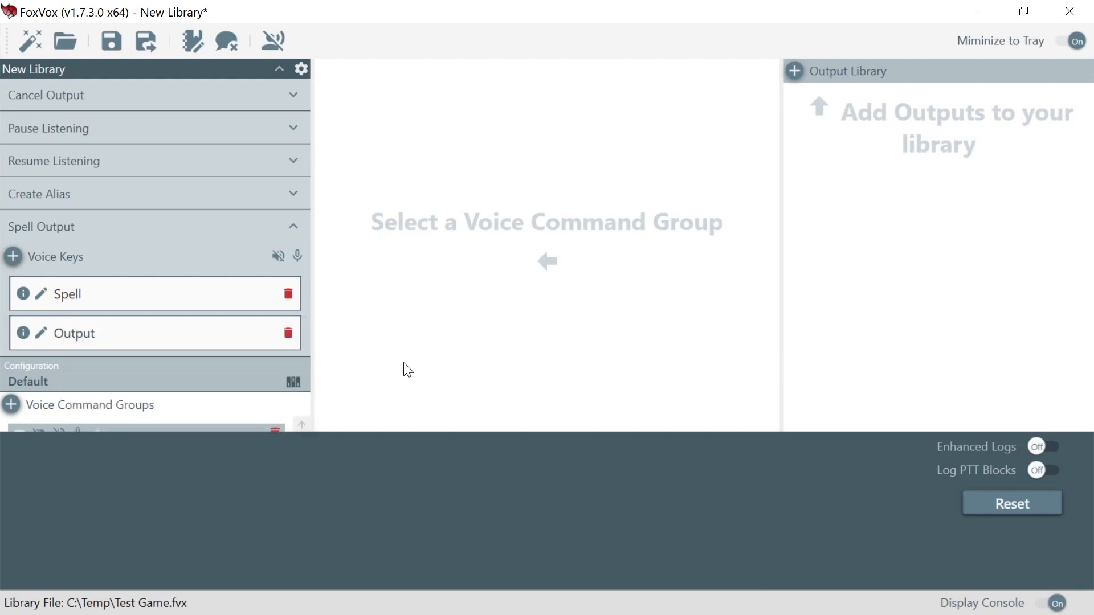
- Test the Spell Output command in Notepad with voice listening enabled, and stop listening and clear the console log
left_click(272, 44)
key("alt+Tab")
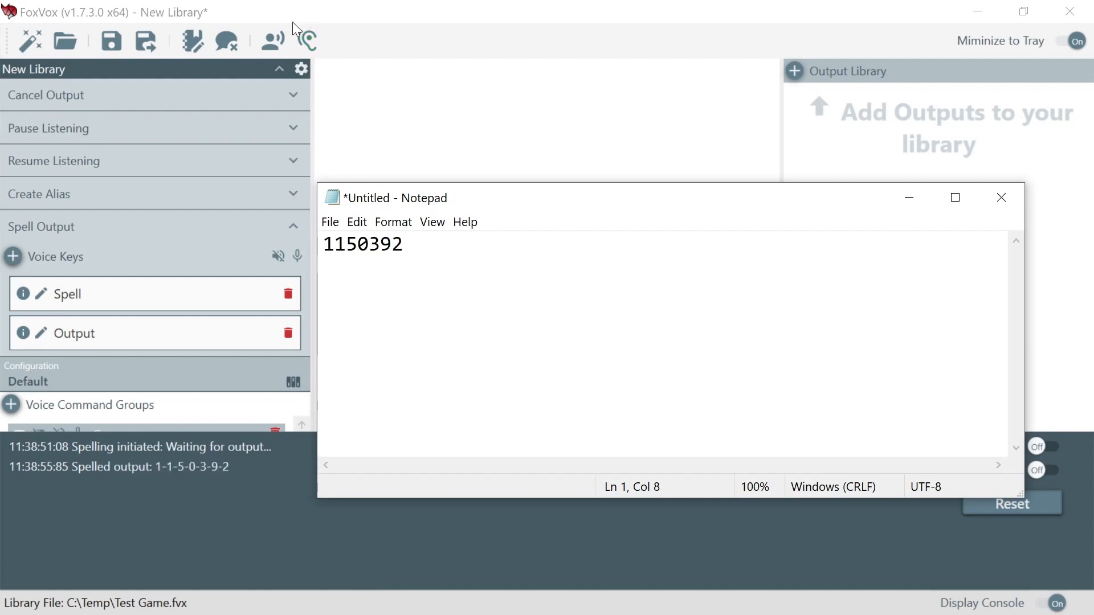
left_click(274, 41)
left_click(273, 41)
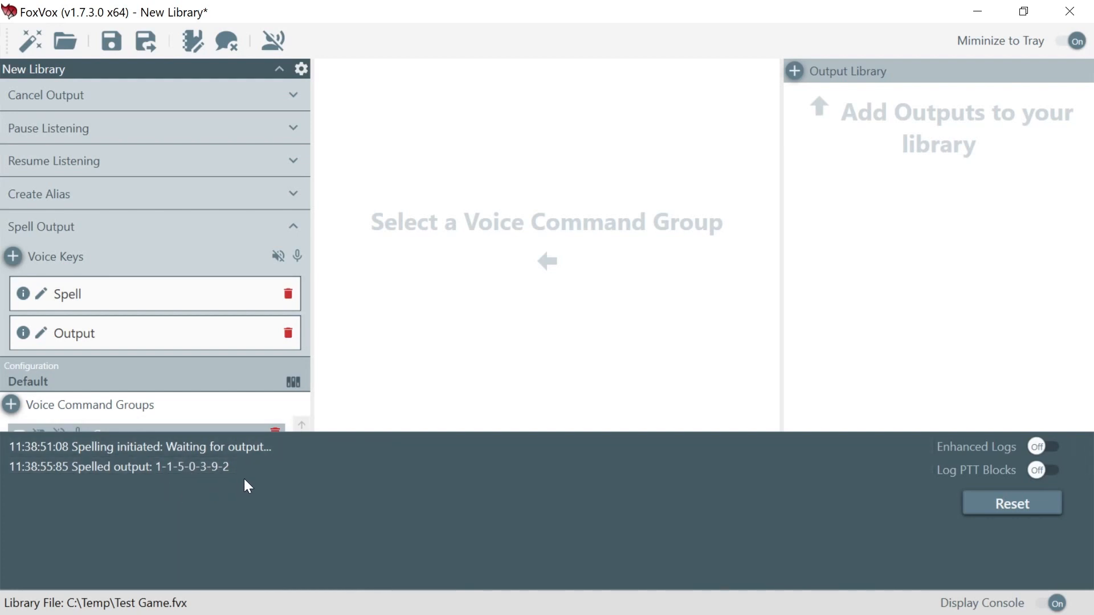
left_click(293, 228)
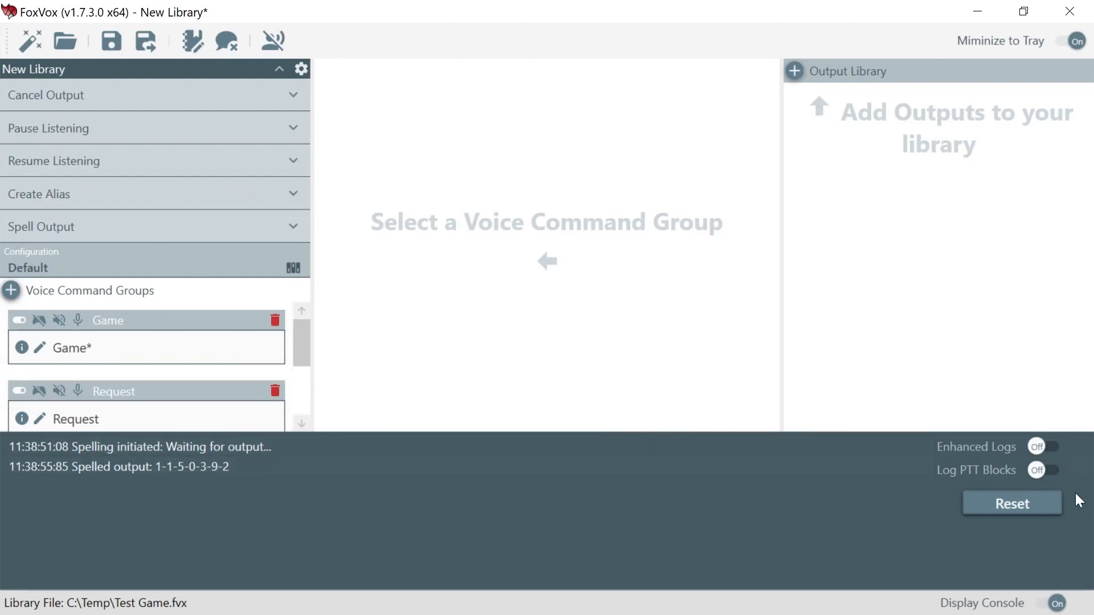
left_click(997, 505)
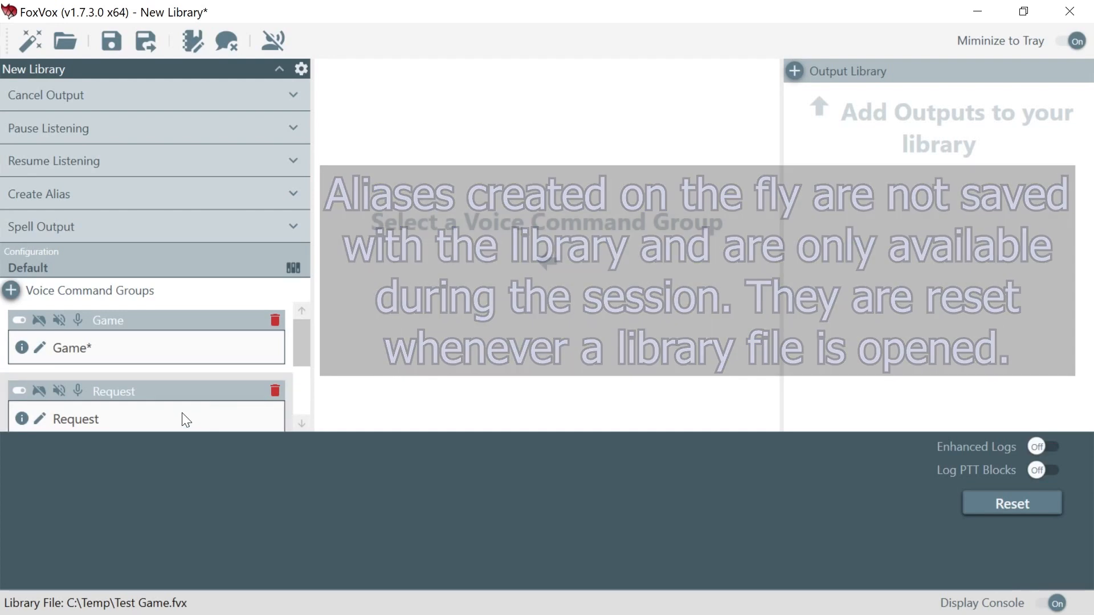
- Select the Request command group, and add a voice key named Create to the library's Create Alias command
left_click(182, 400)
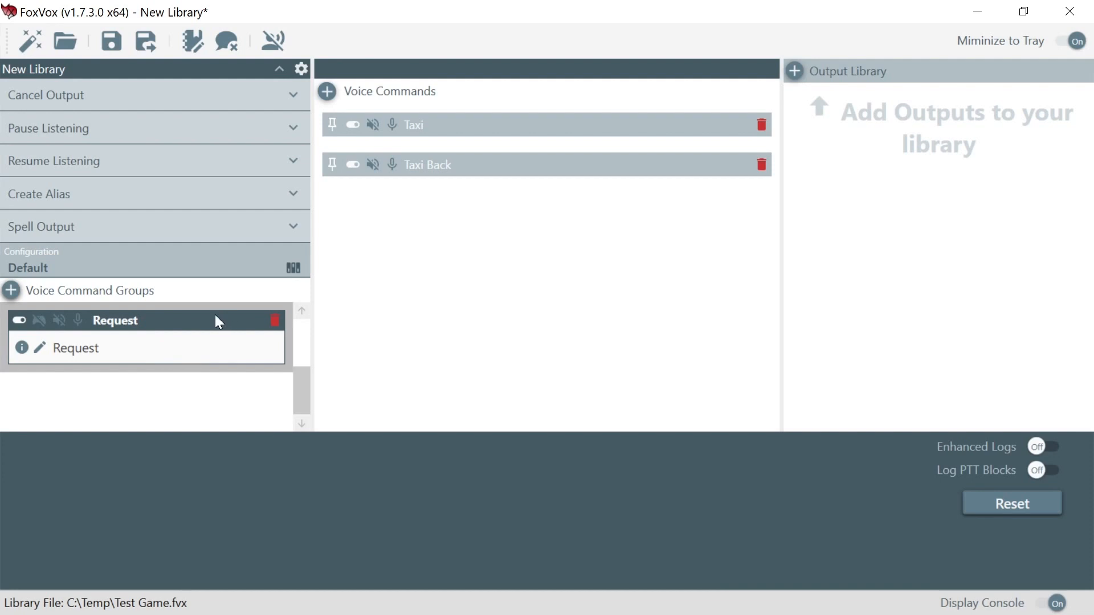
left_click(275, 38)
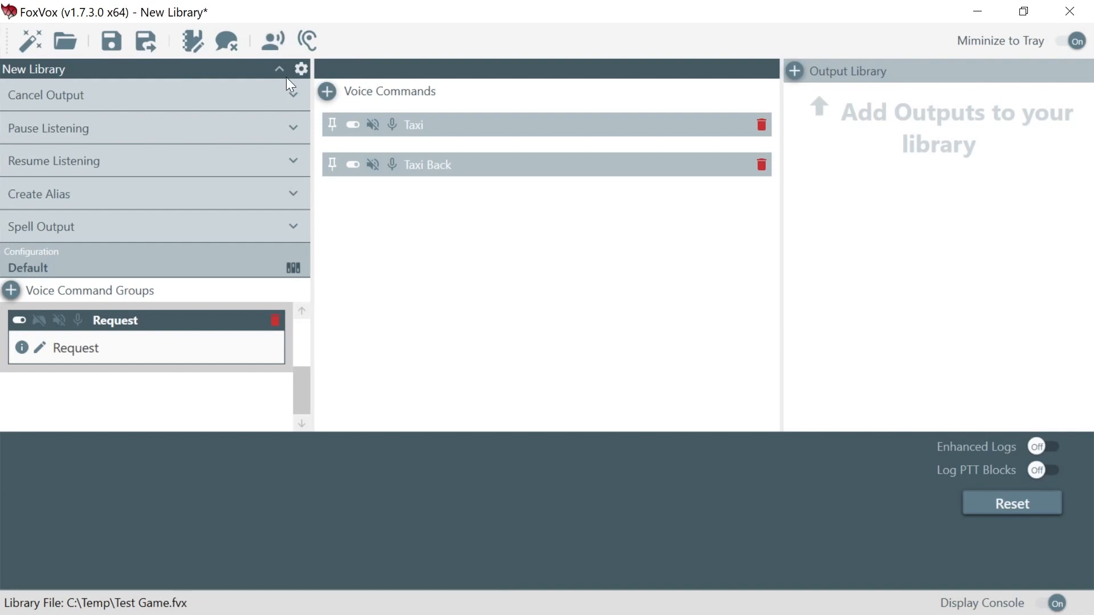
left_click(276, 50)
left_click(293, 195)
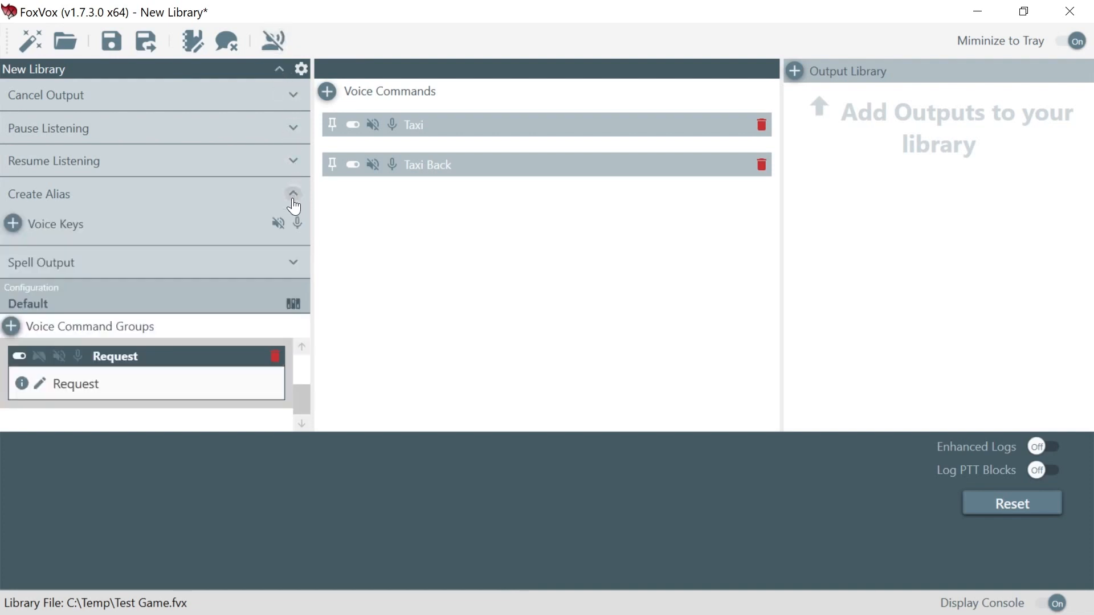
left_click(14, 224)
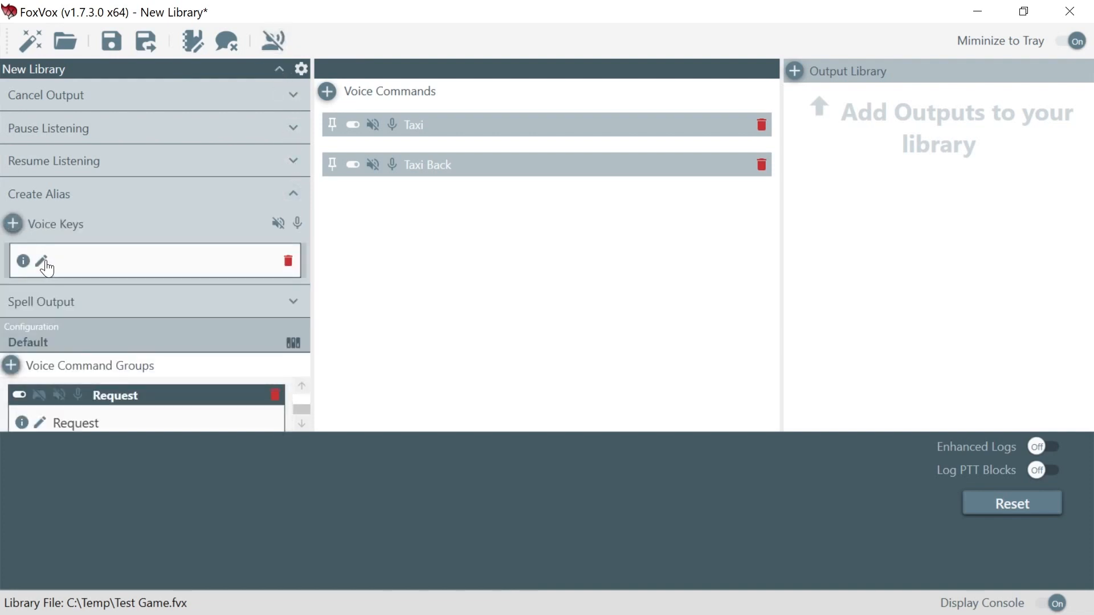
left_click(41, 260)
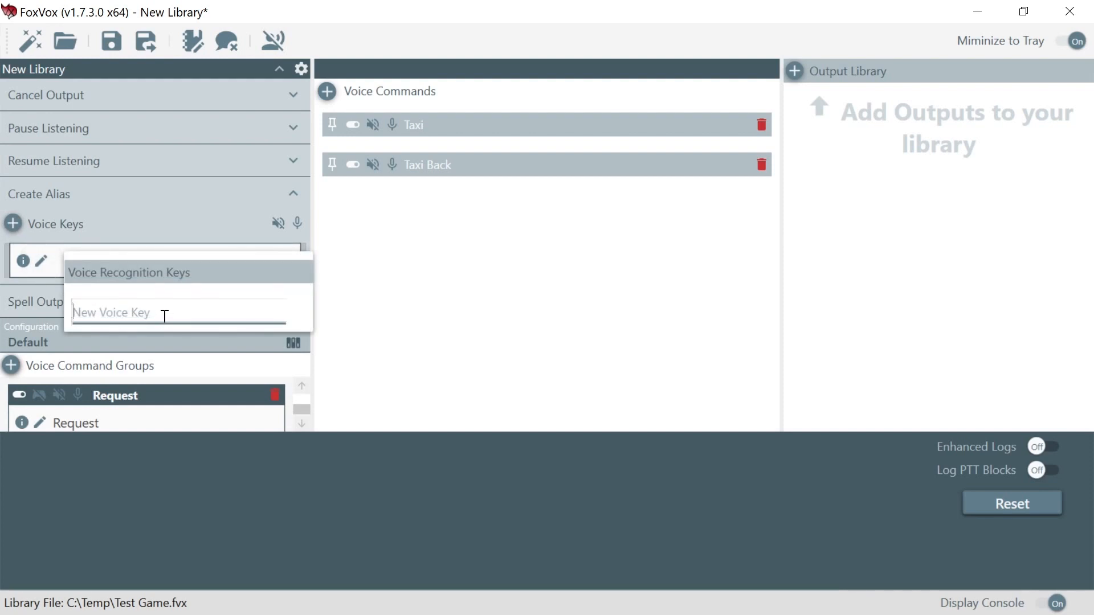
type("Create")
key("Return")
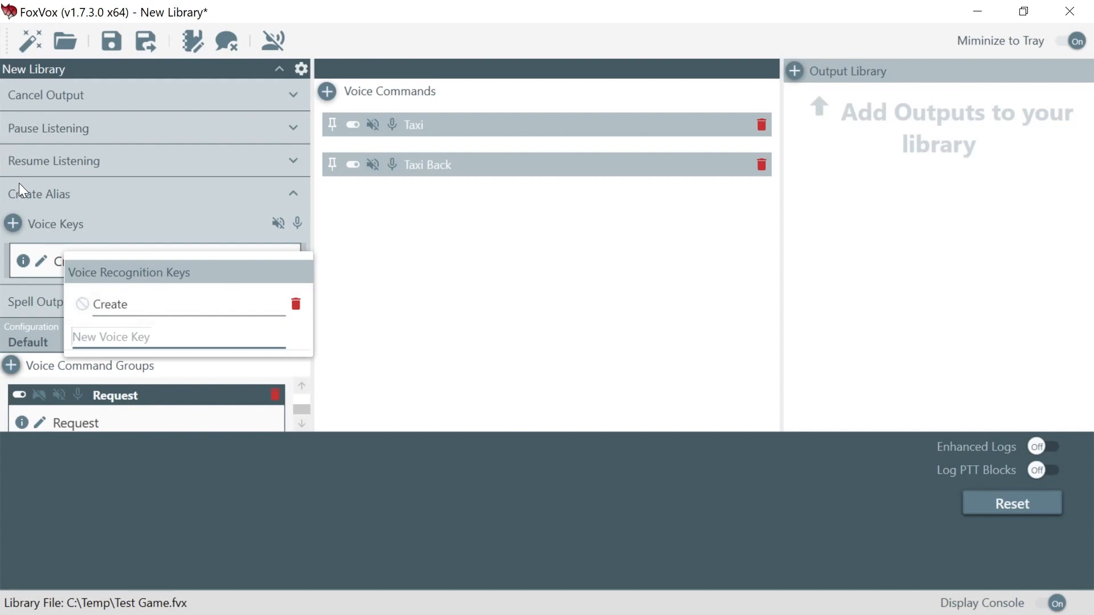
- Add a second voice key named Alias to the Create Alias command and collapse its settings
left_click(14, 225)
left_click(13, 225)
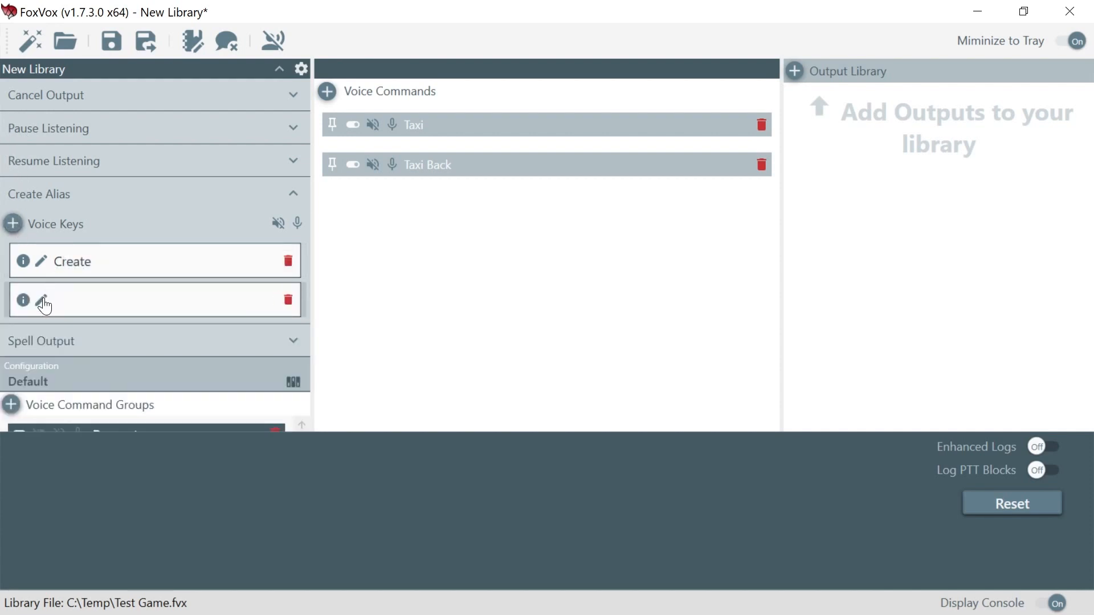
left_click(41, 299)
type("Al")
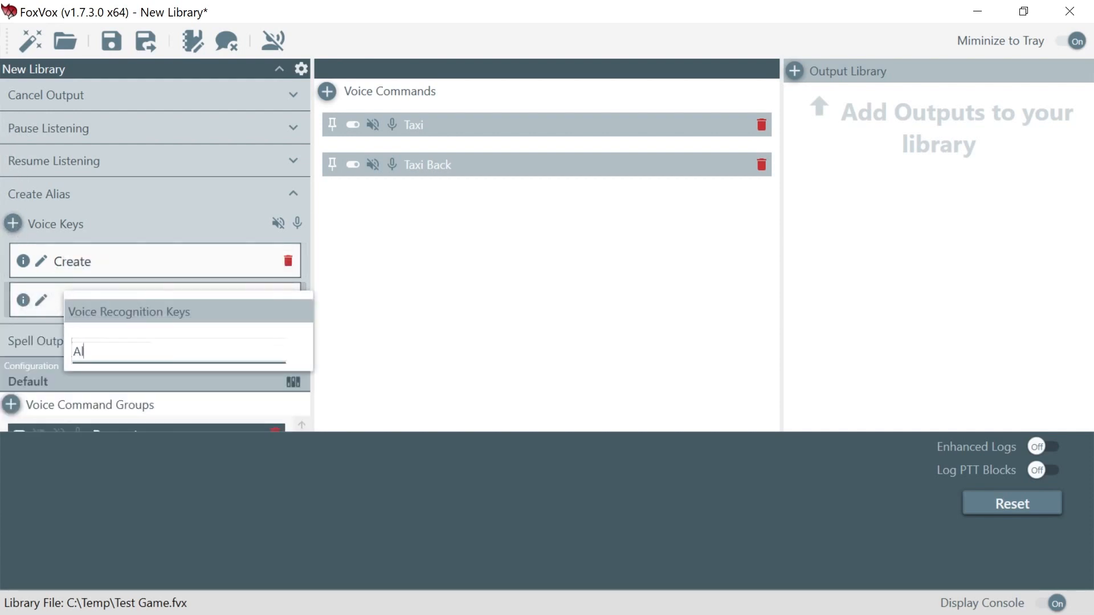
type("ias")
key("Return")
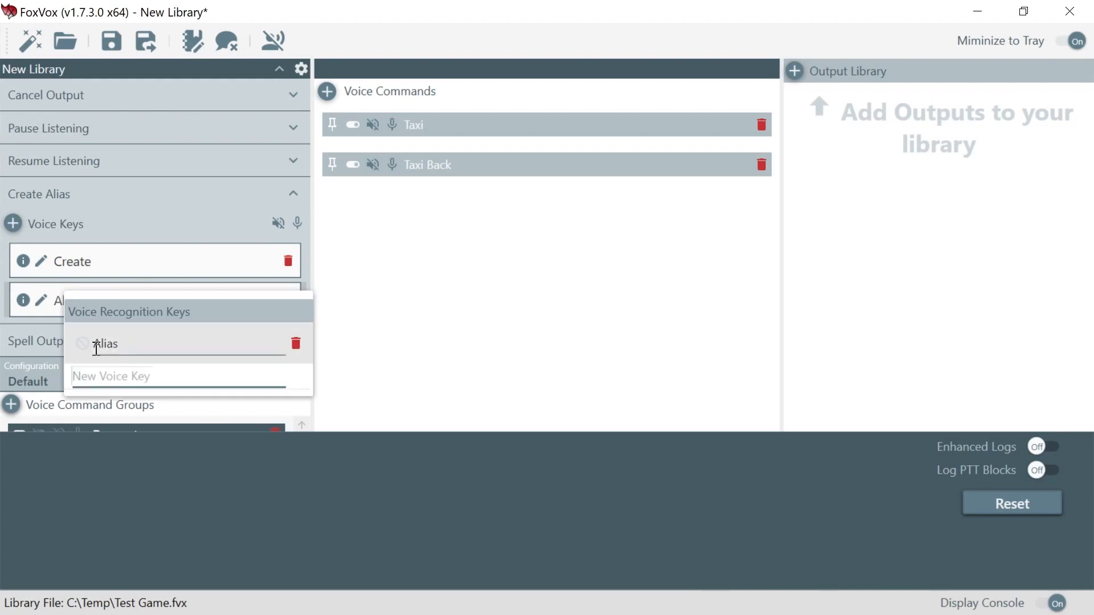
left_click(396, 339)
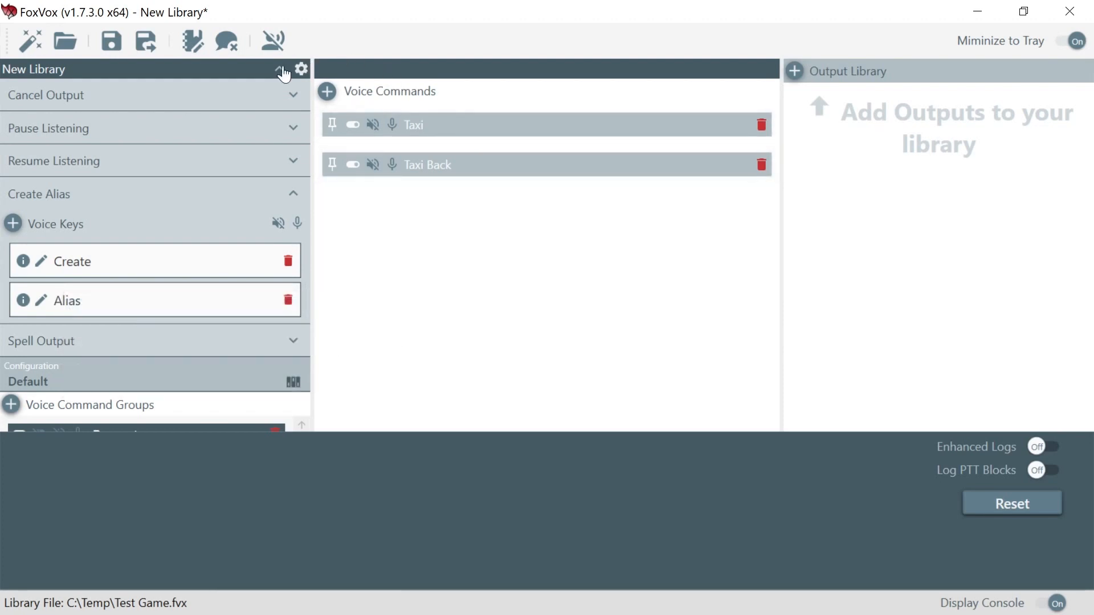
left_click(292, 193)
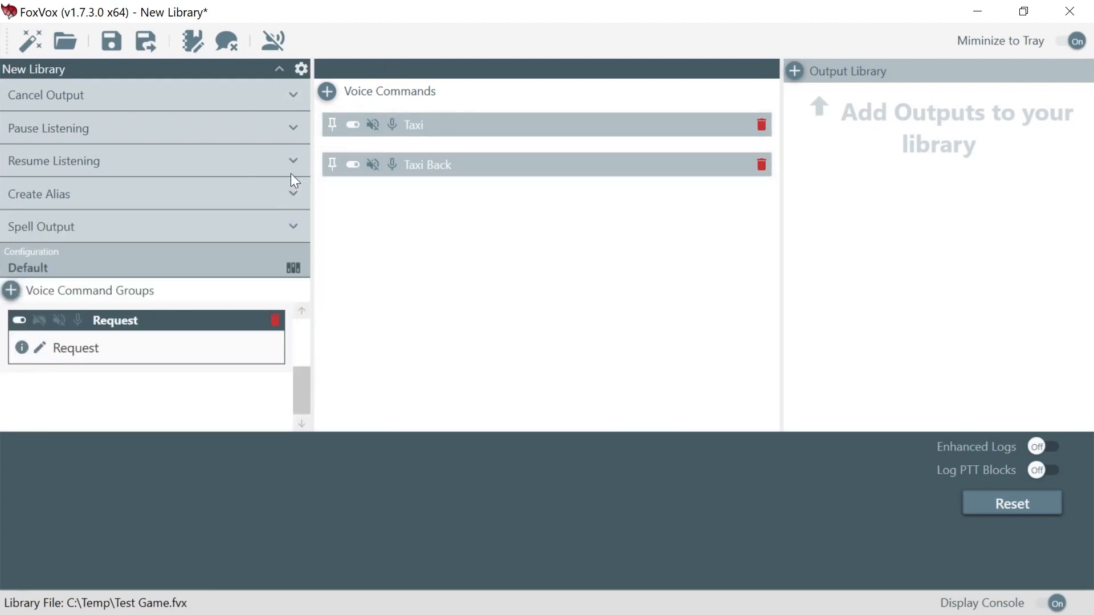
- Create the spoken alias Victor for the Request group with voice listening enabled, and delete that alias again
left_click(274, 50)
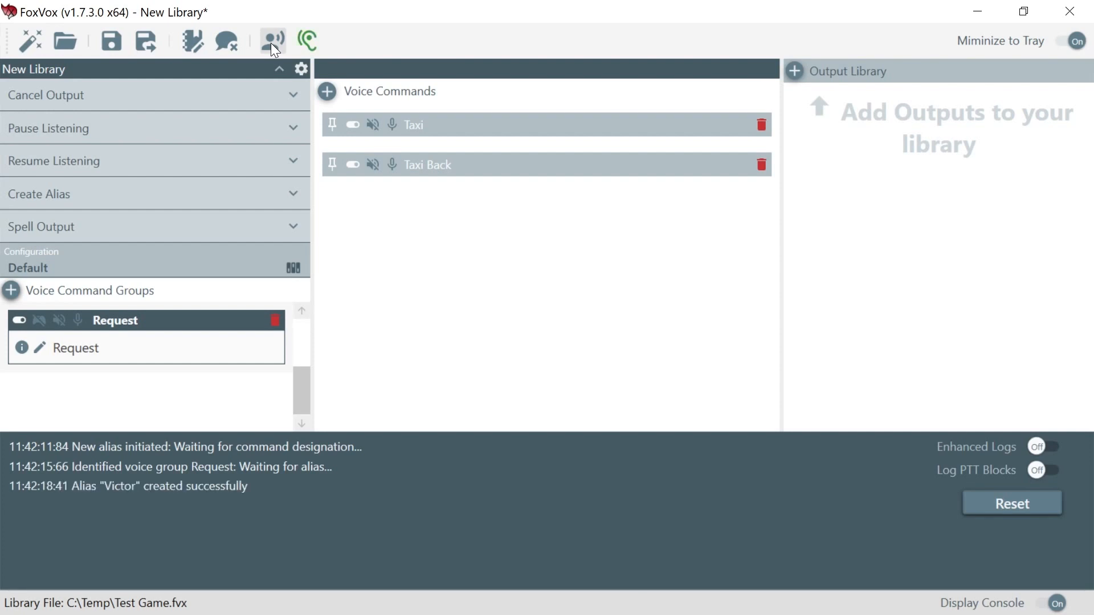
left_click(272, 41)
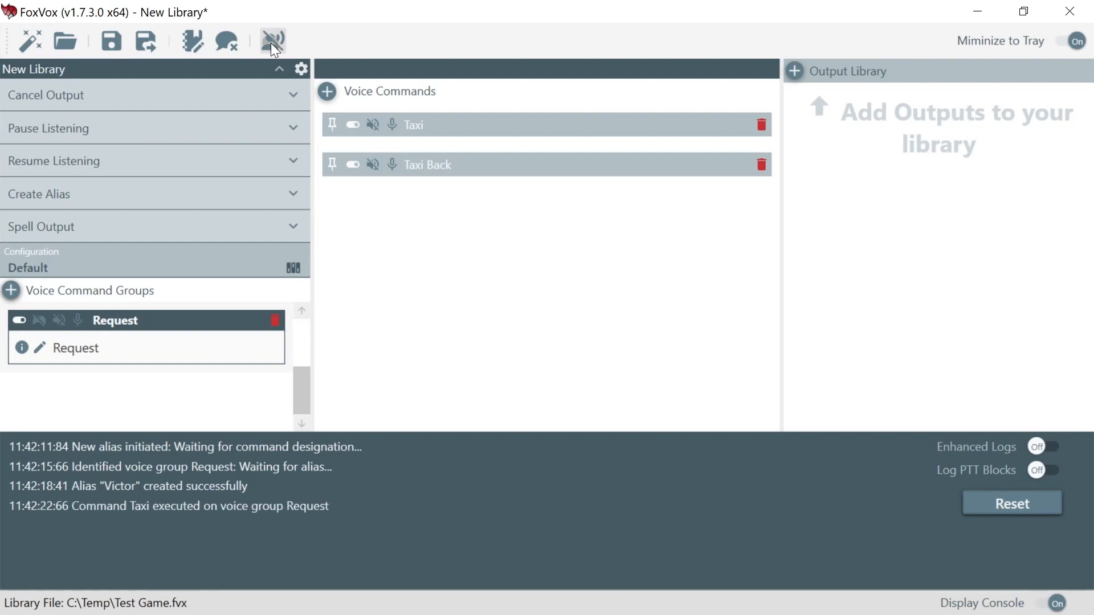
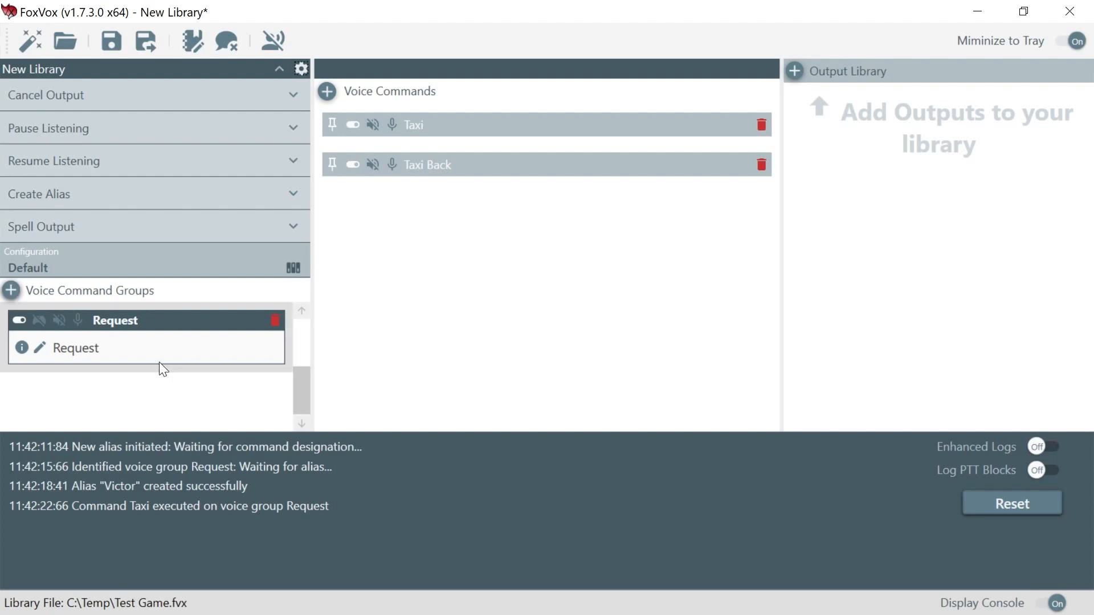
left_click(22, 347)
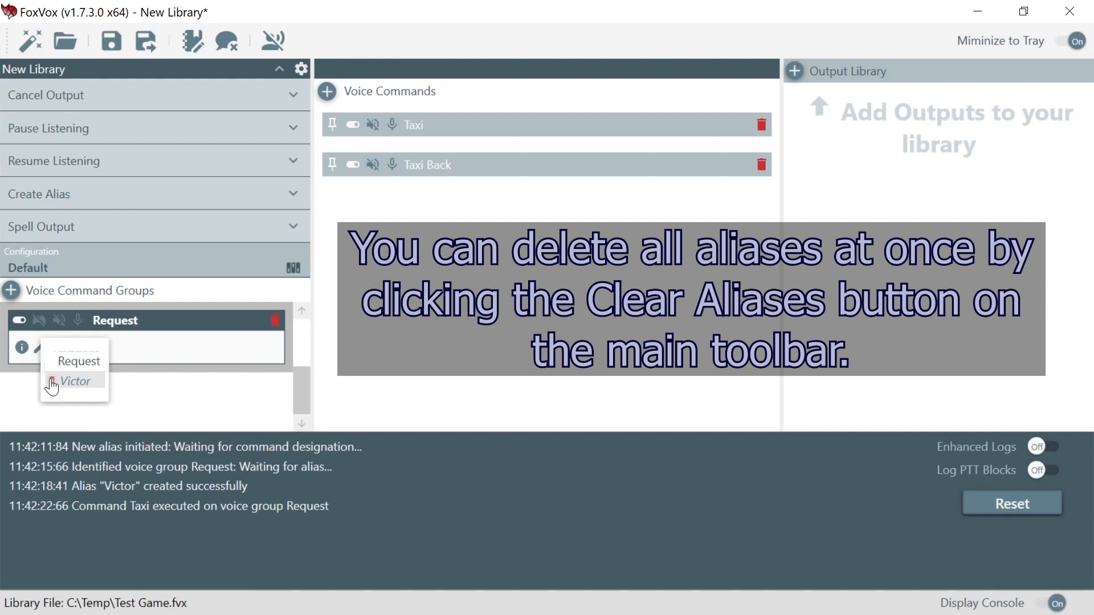
left_click(52, 380)
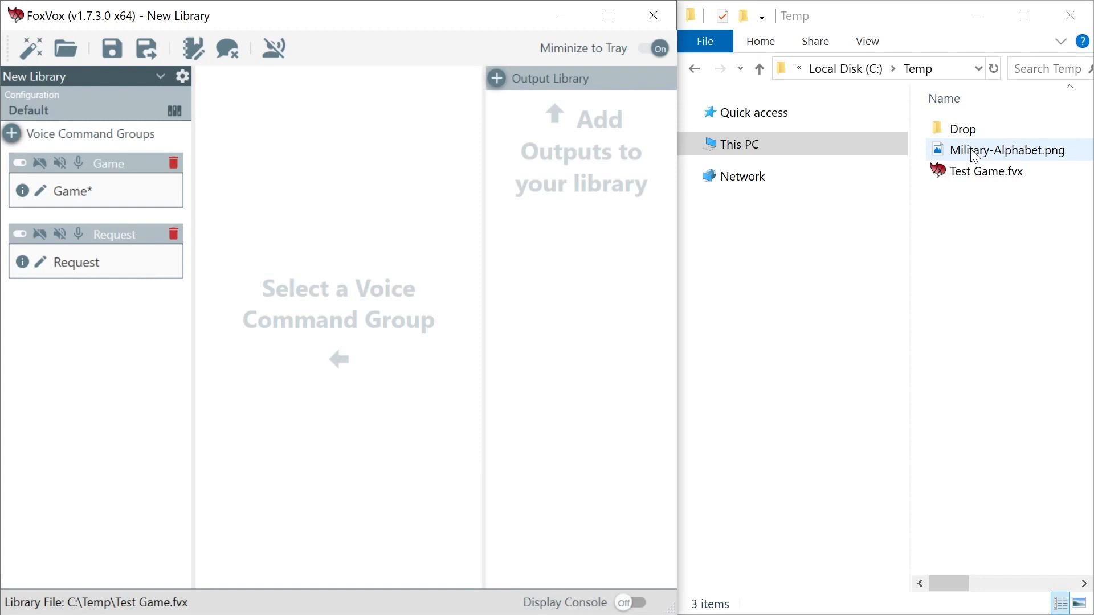
- Add a new voice command named Drag Drop to the Request group
left_click(117, 235)
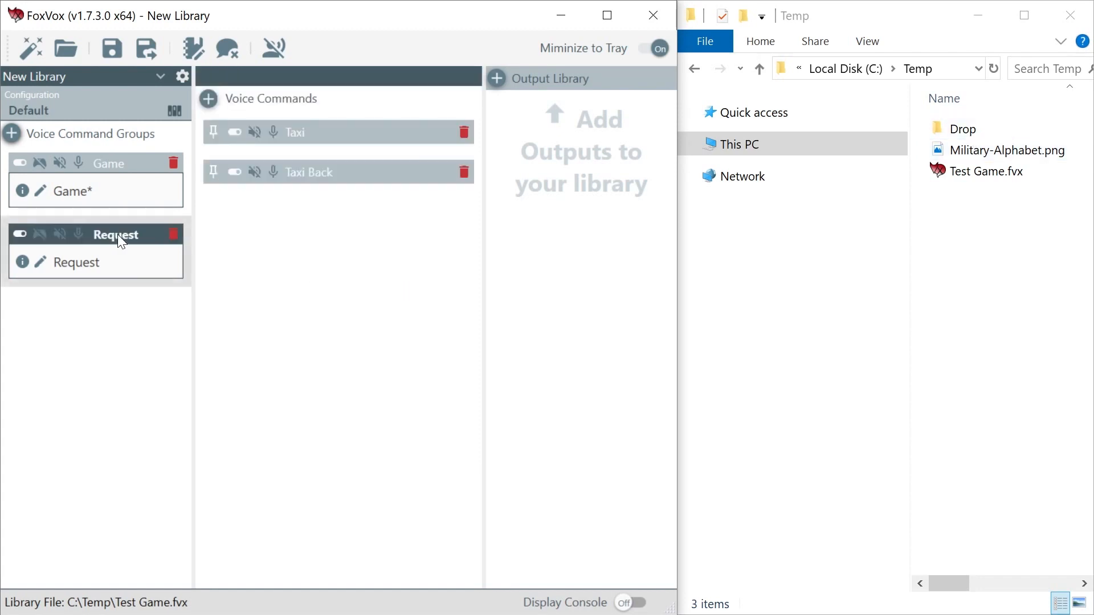
left_click(209, 100)
double_click(304, 212)
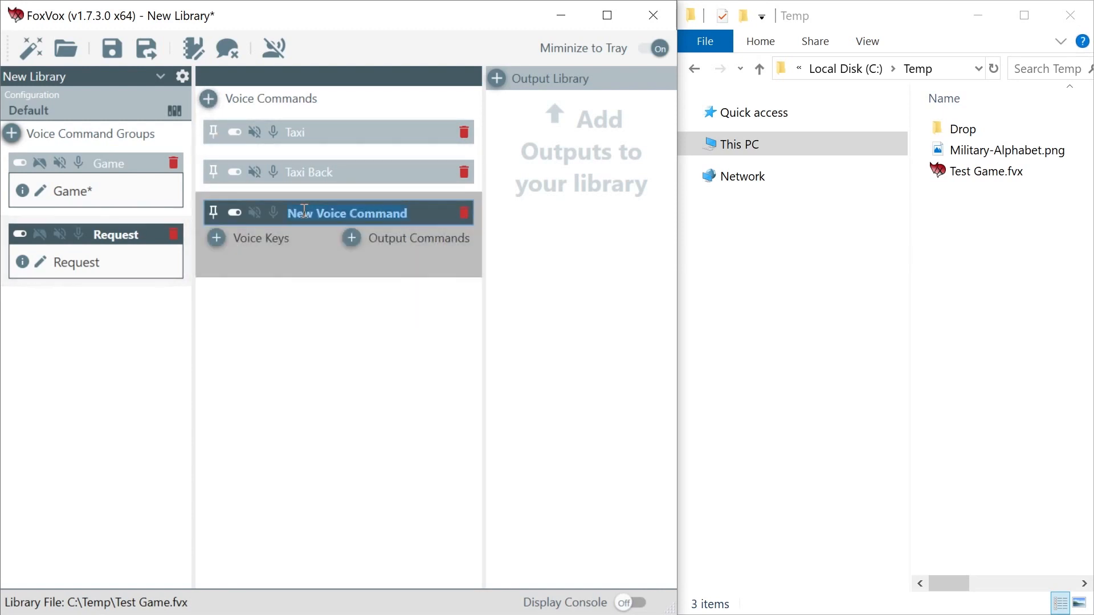
type("Drag Drop")
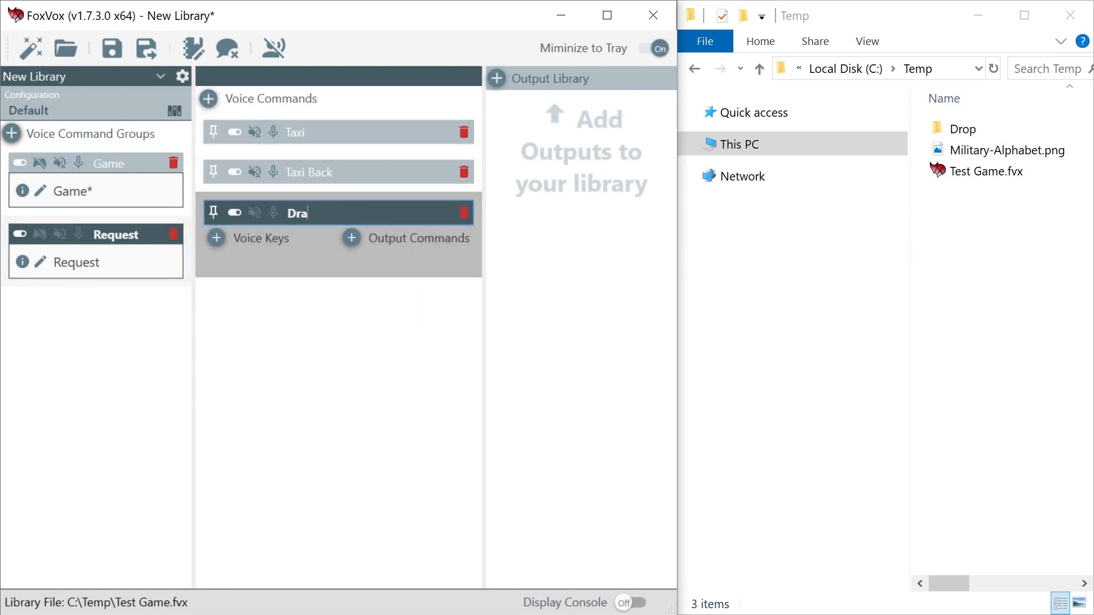
- Confirm the Drag Drop command name and add a voice key named Drag to that command
key("Return")
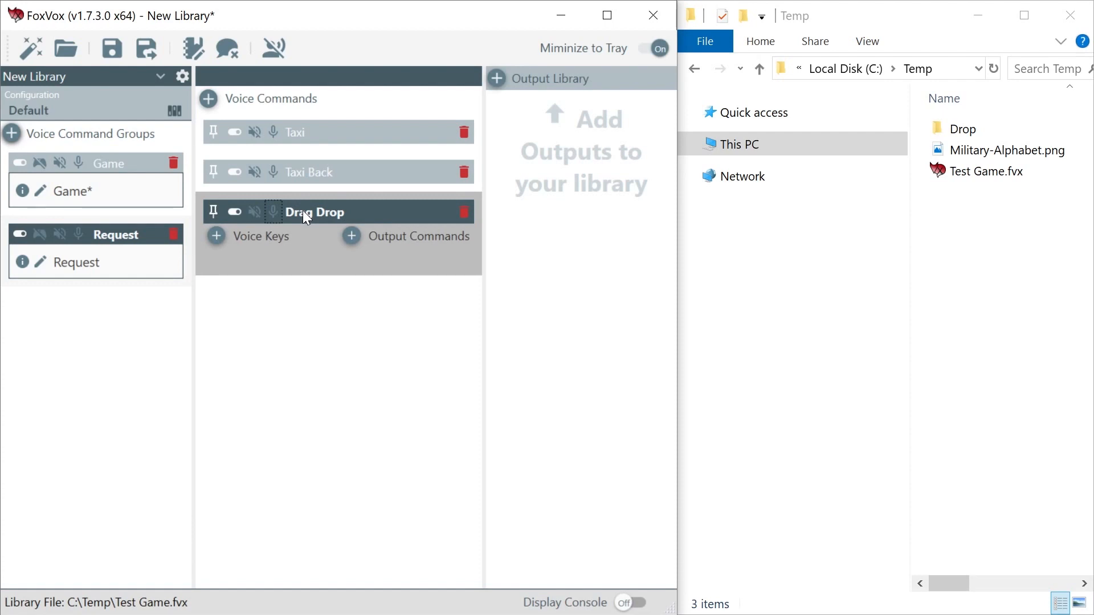
left_click(217, 236)
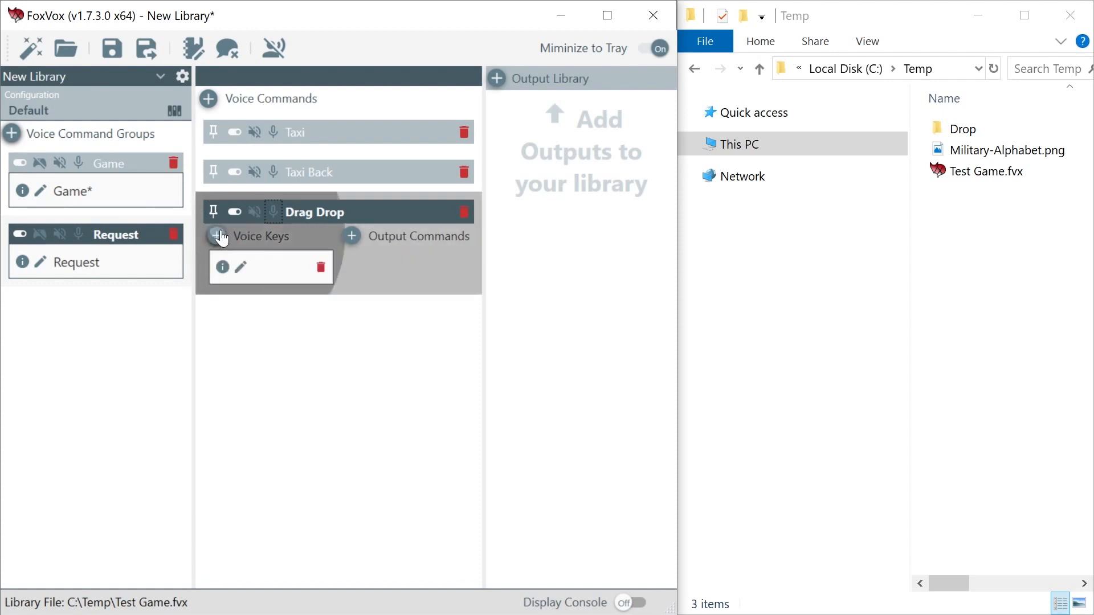
left_click(240, 268)
type("Dr")
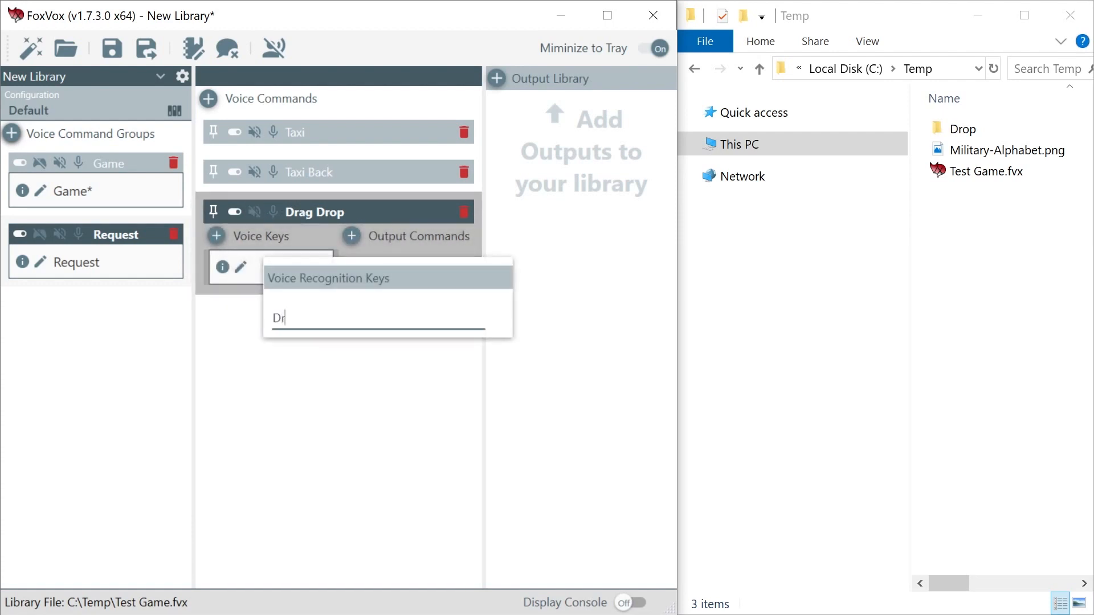
type("ag")
key("Return")
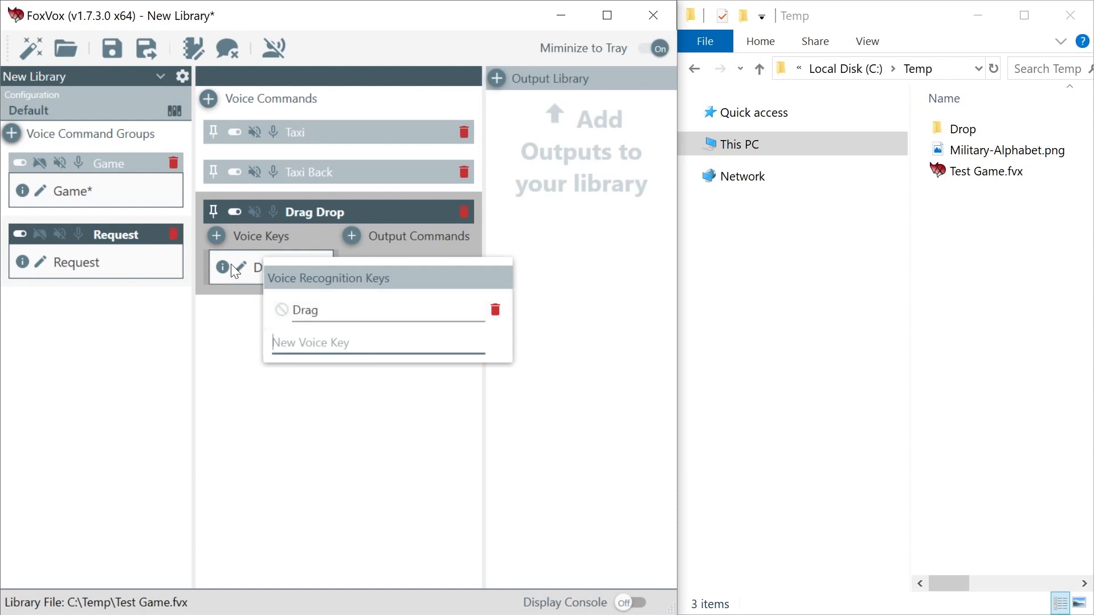
- Add a second voice key named Drop to the Drag Drop command and close the key editor
left_click(218, 237)
left_click(218, 237)
left_click(239, 306)
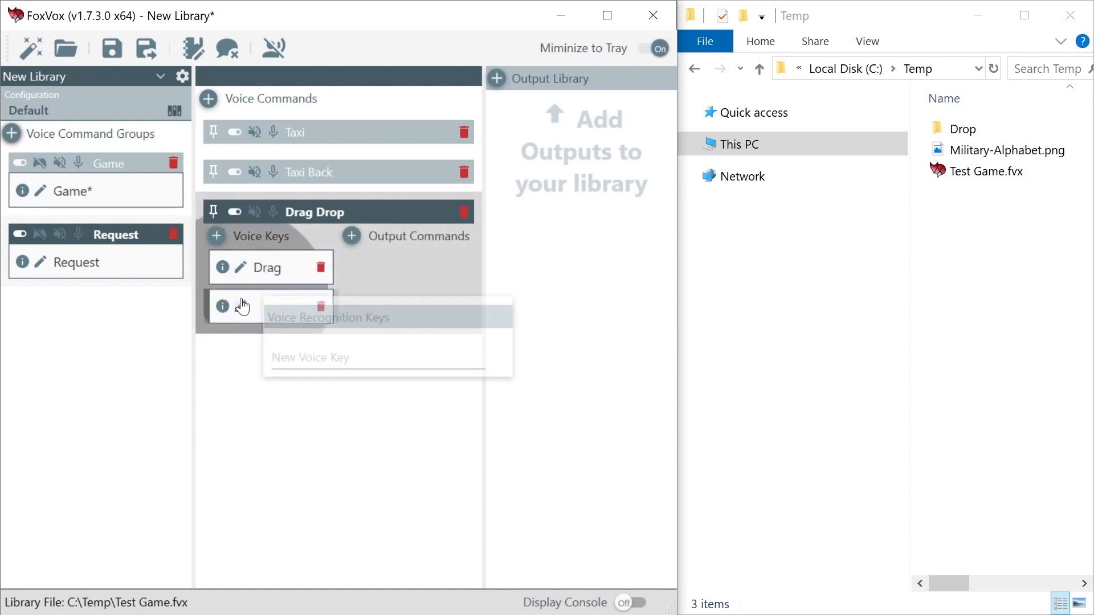
type("Drop")
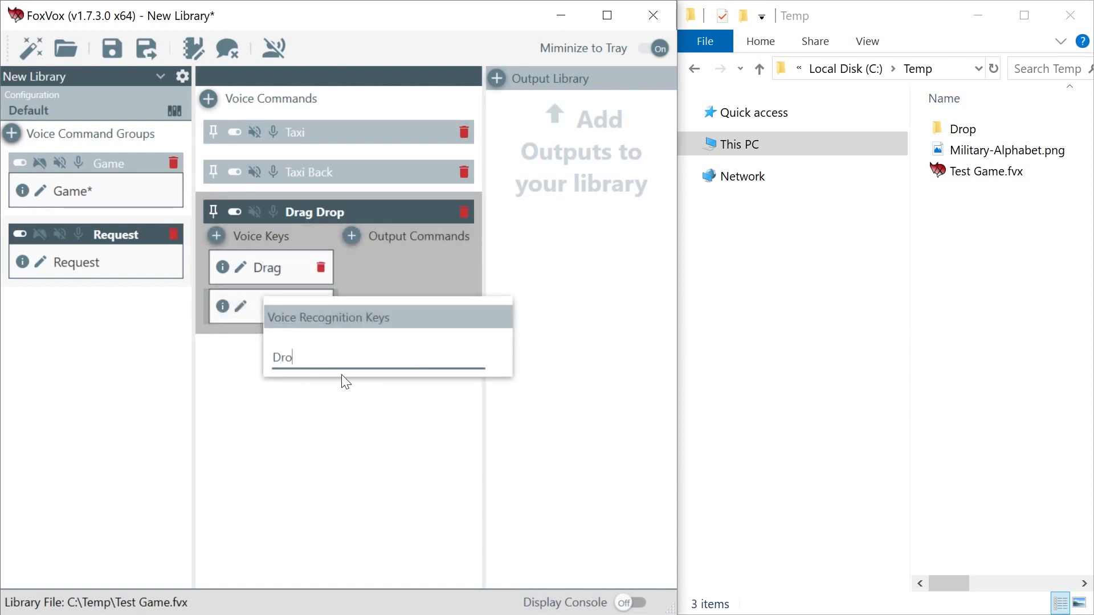
key("Return")
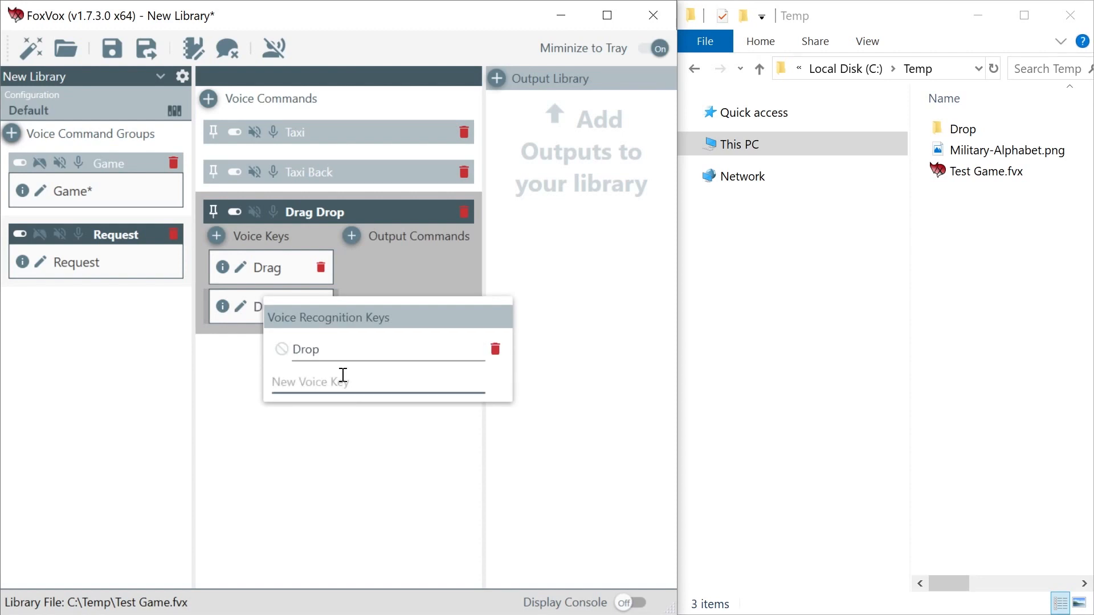
left_click(394, 476)
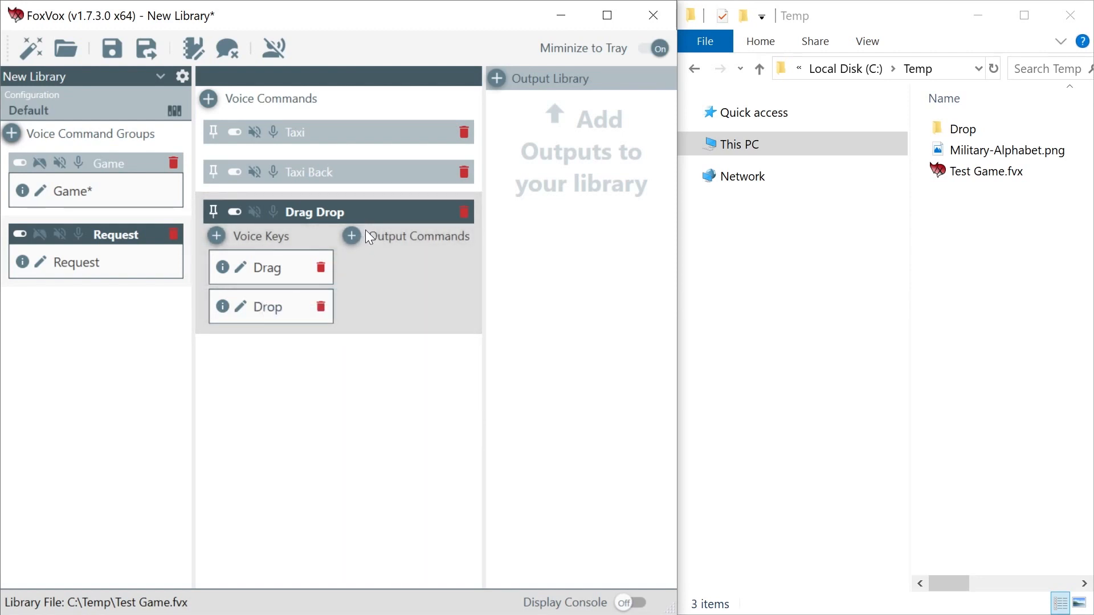
- Create an output command named Drag Drop for the voice command, containing a left mouse button press and release
left_click(355, 233)
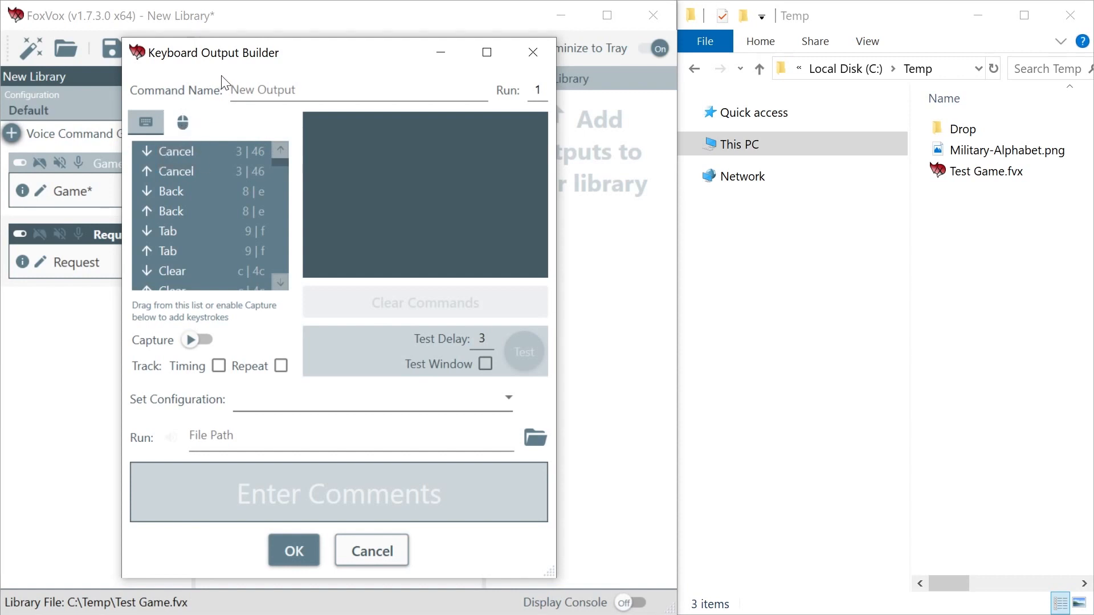
left_click(245, 90)
type("D")
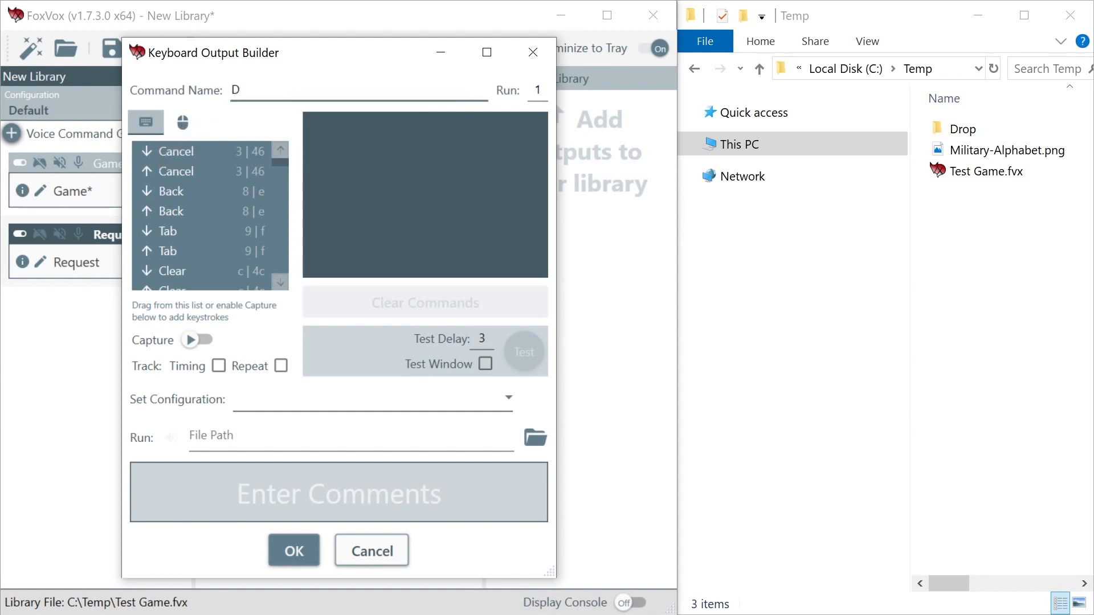
type("rag Drop")
key("Tab")
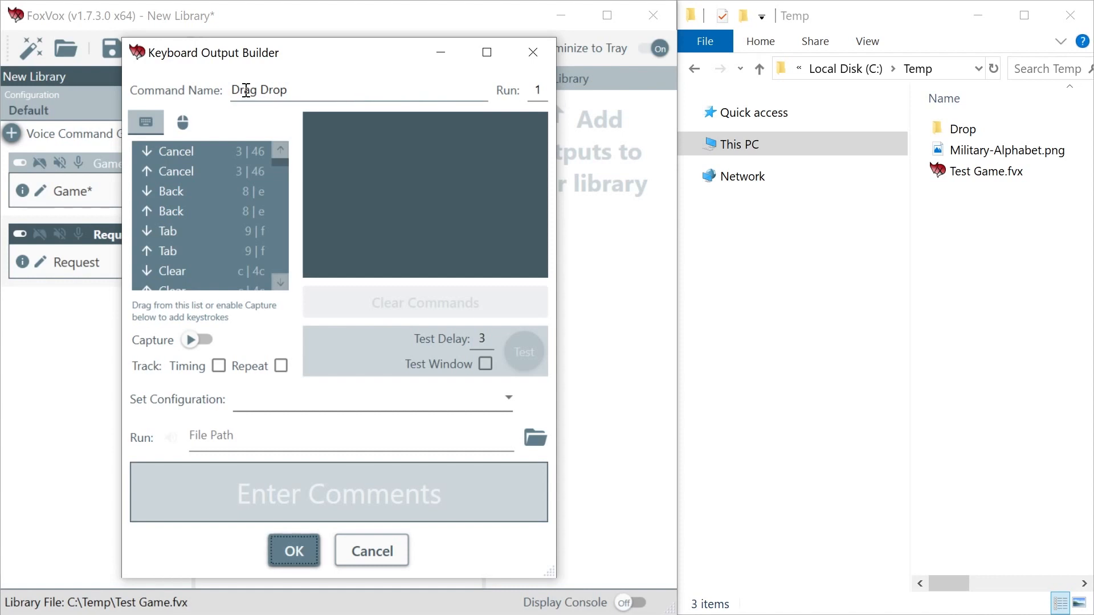
left_click(185, 125)
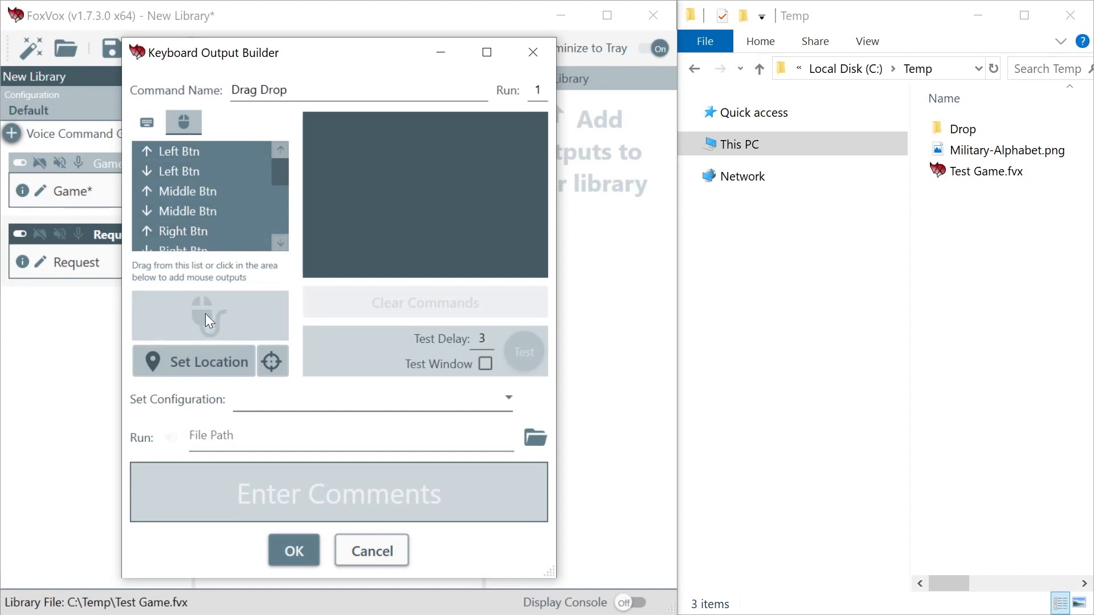
left_click(228, 313)
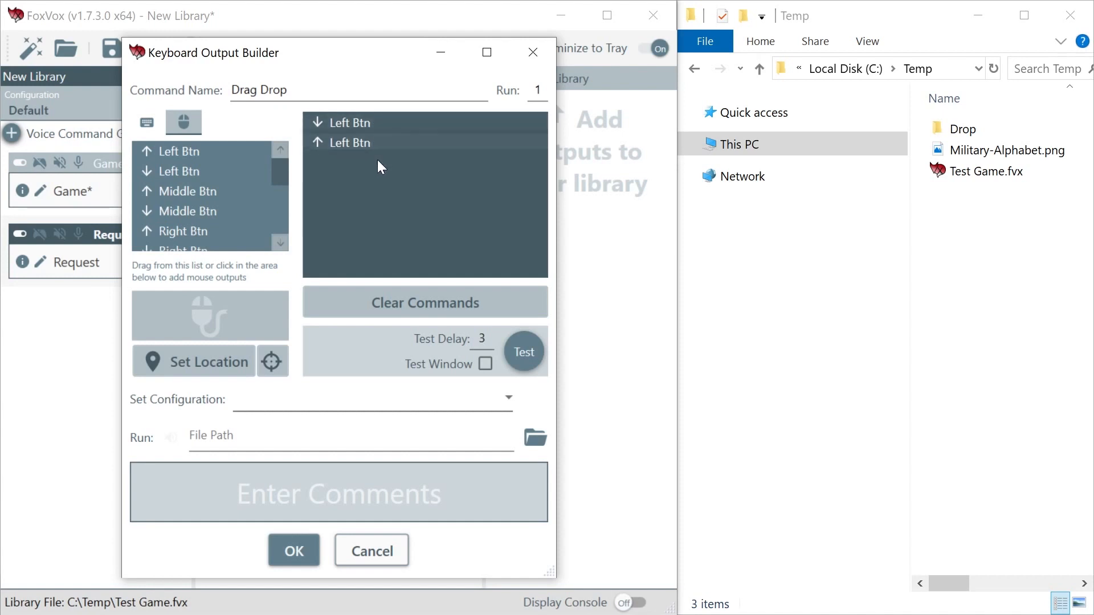
- Assign the left button press to the location of Military-Alphabet.png and the release to the location of the Drop folder
right_click(371, 122)
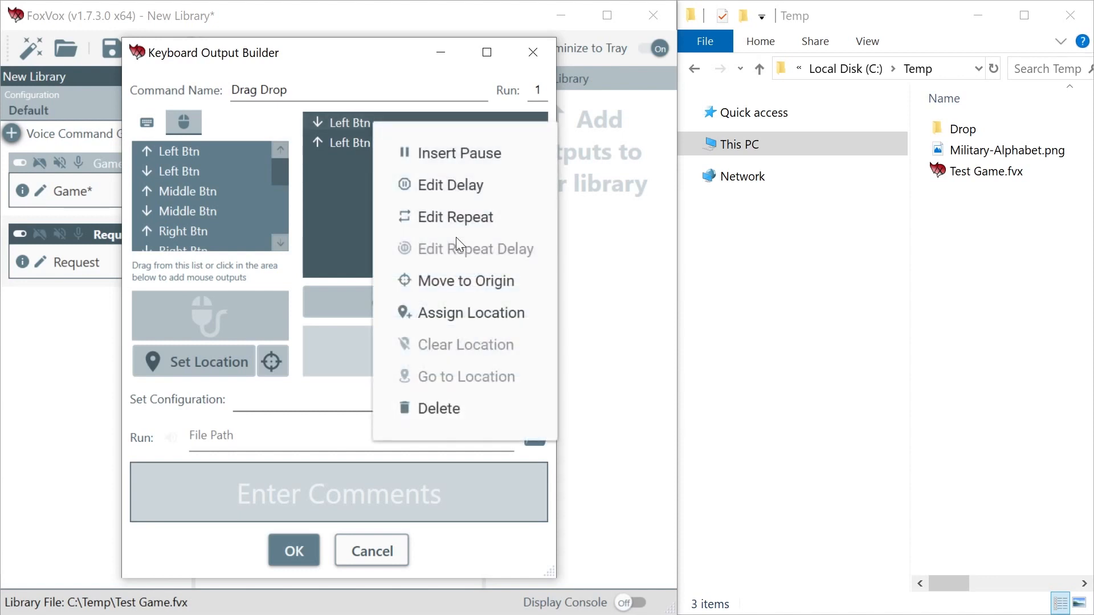
left_click(466, 313)
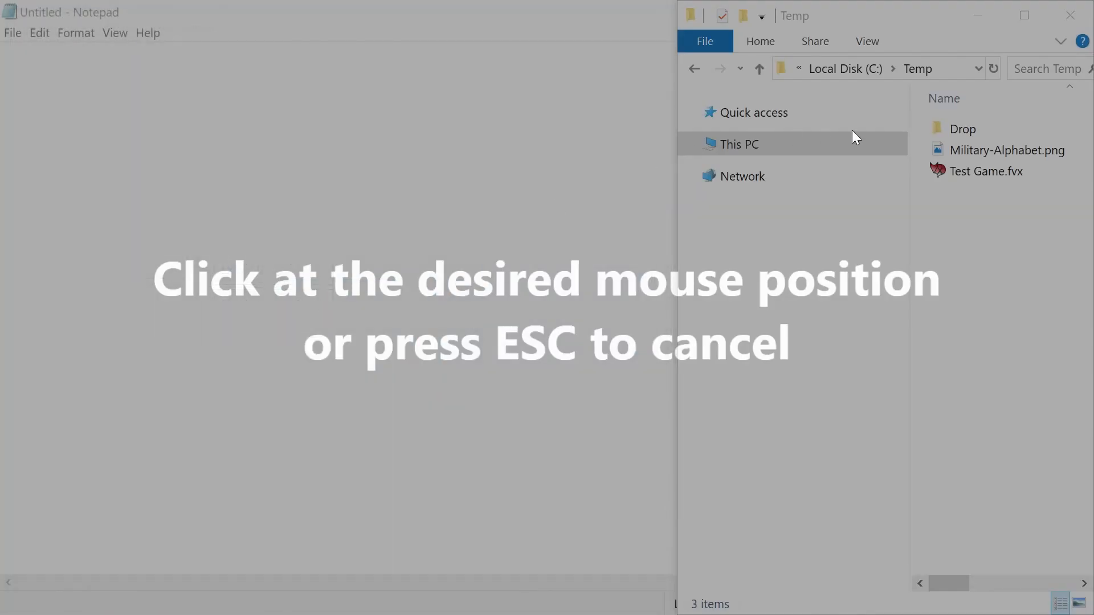
left_click(966, 152)
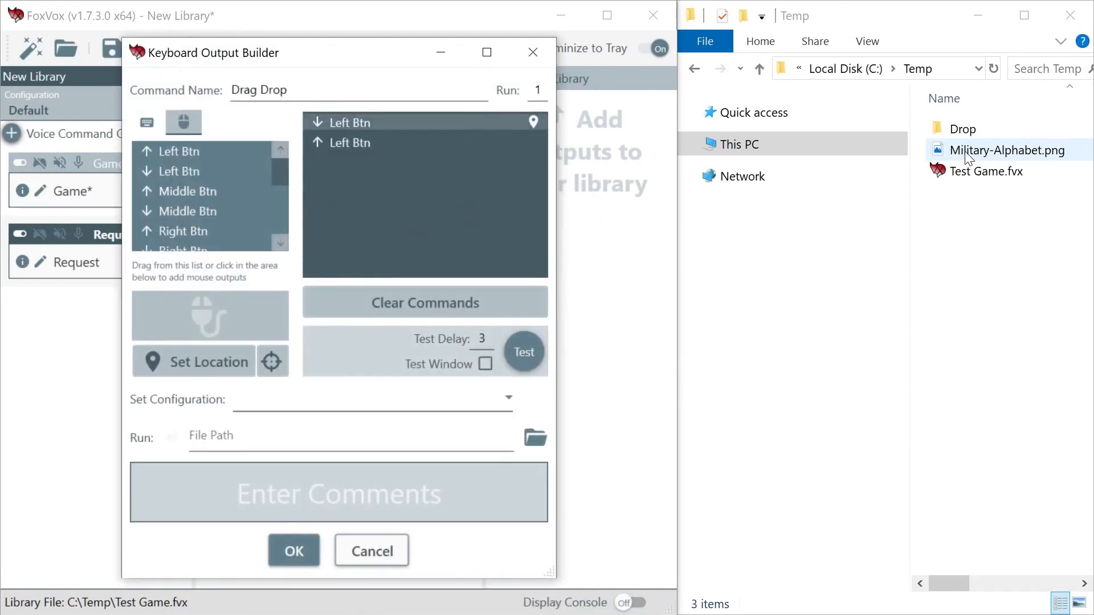
right_click(365, 140)
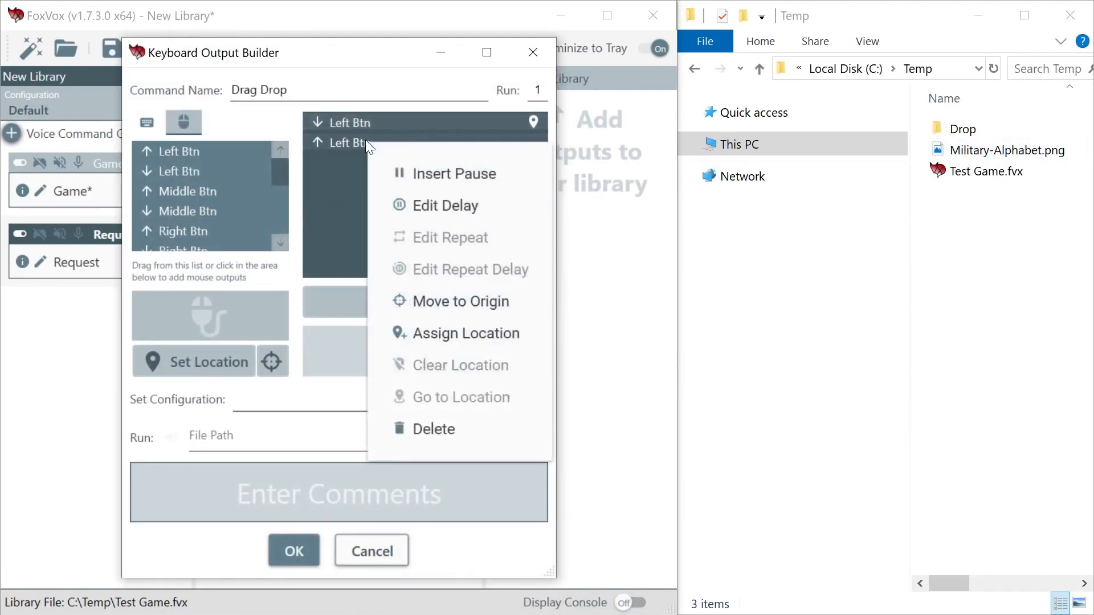
left_click(459, 329)
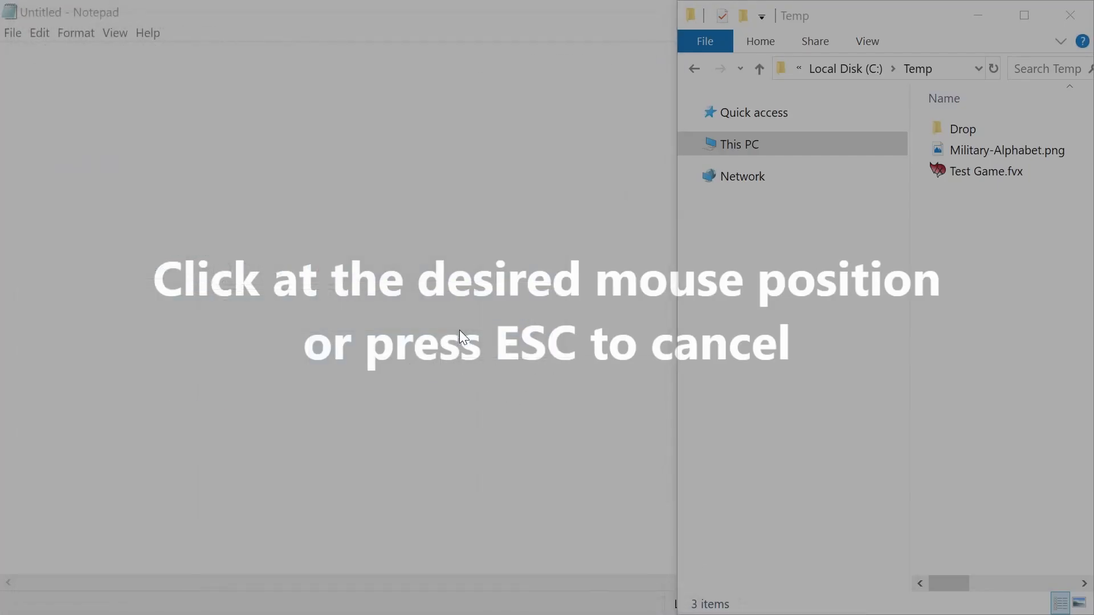
left_click(963, 127)
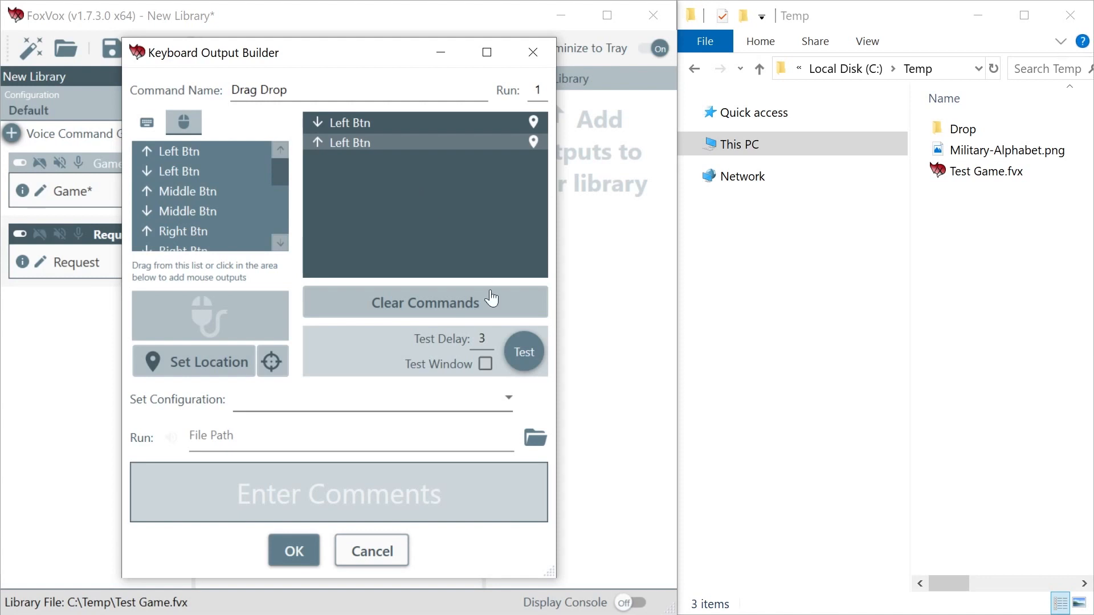
- Test the Drag Drop output on Military-Alphabet.png in the Temp folder
left_click(529, 351)
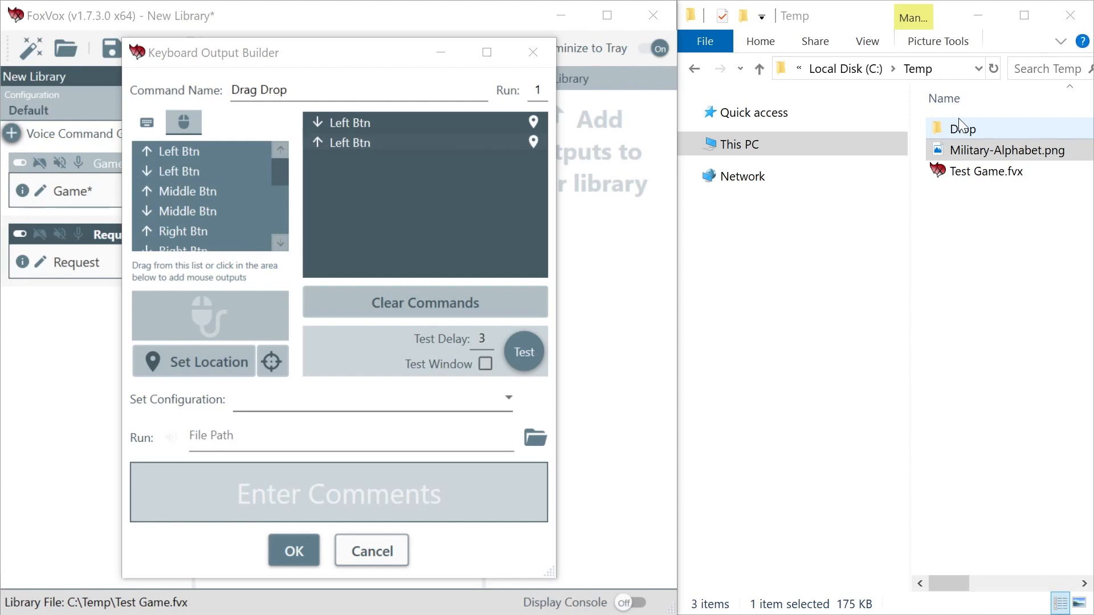
left_click(966, 149)
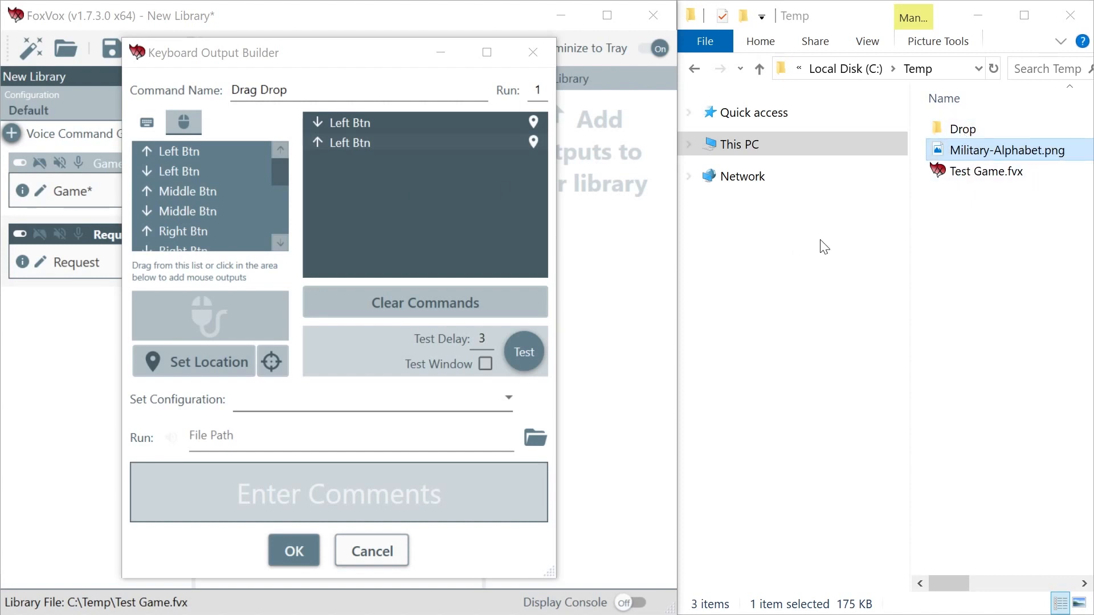
left_click(357, 161)
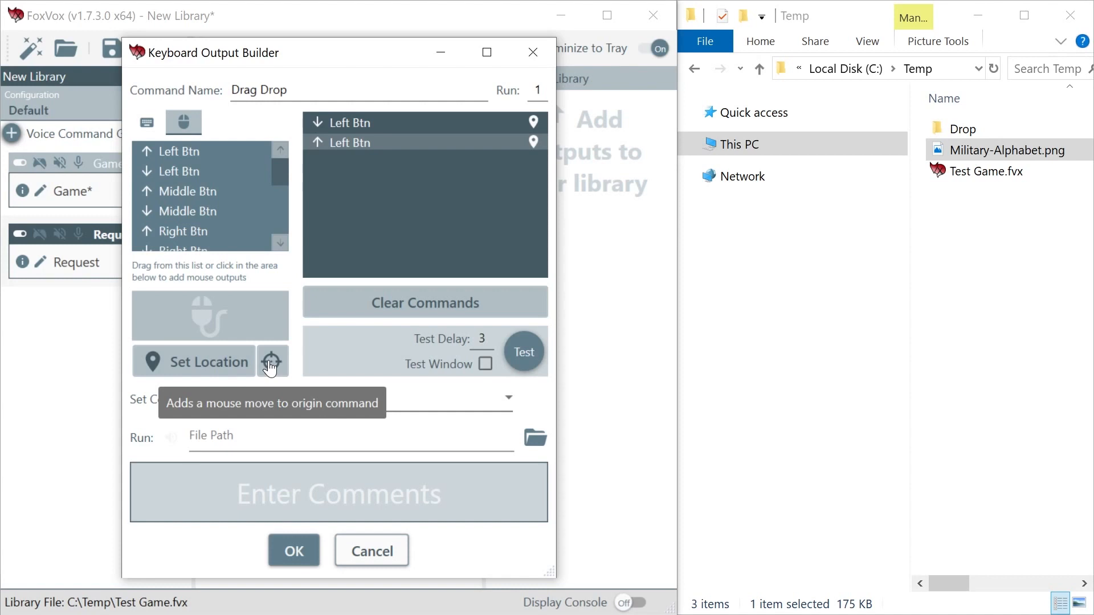
- Add mouse moves at the upper edge of Military-Alphabet.png and at the Drop folder, placing both between the left button press and release
left_click(230, 363)
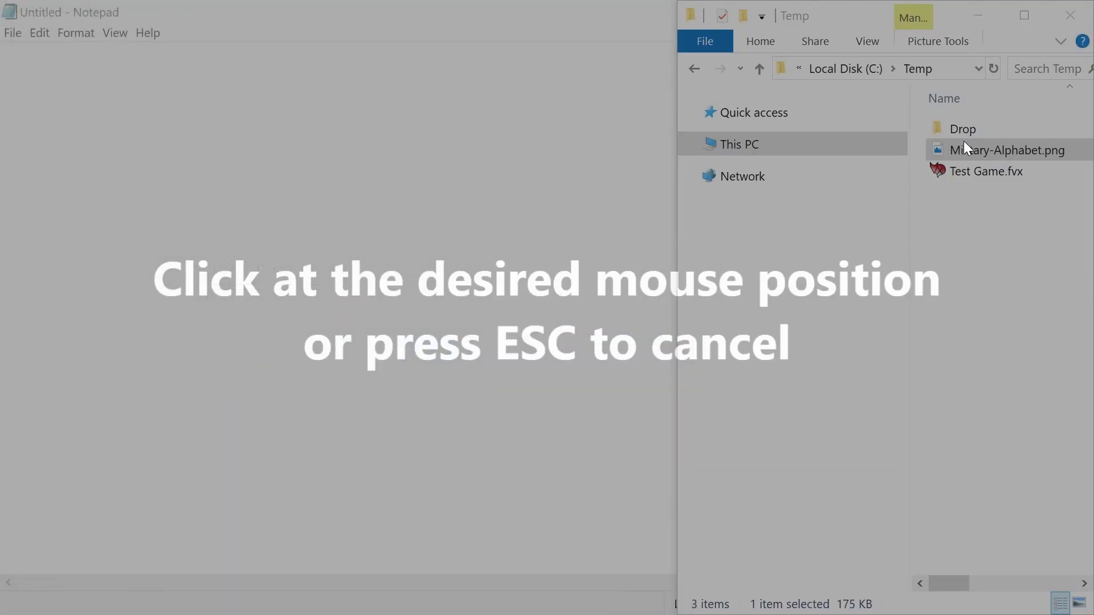
left_click(964, 142)
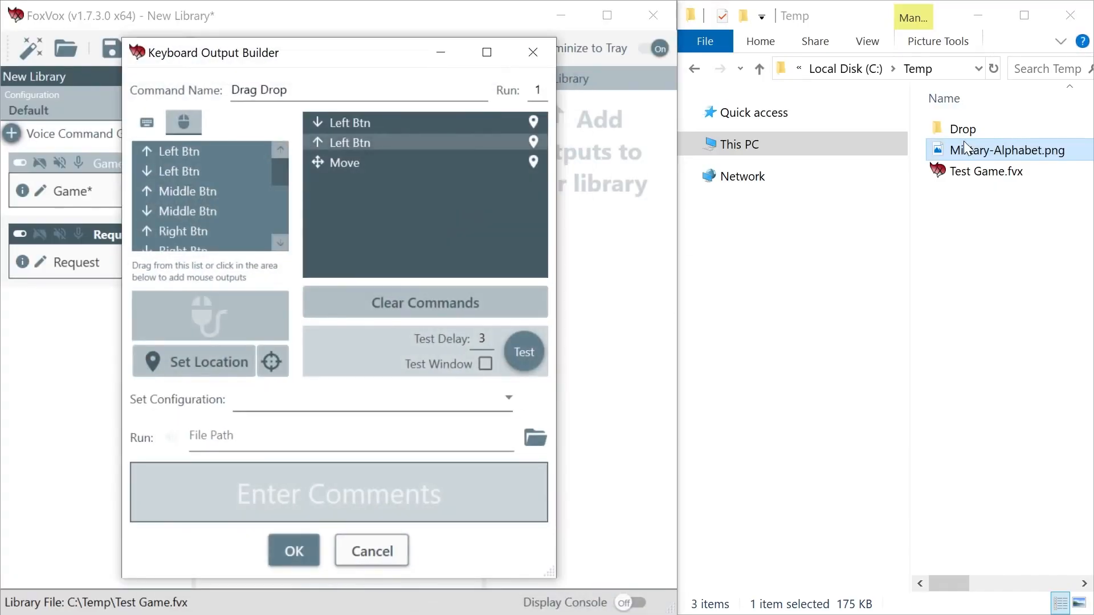
left_click(228, 365)
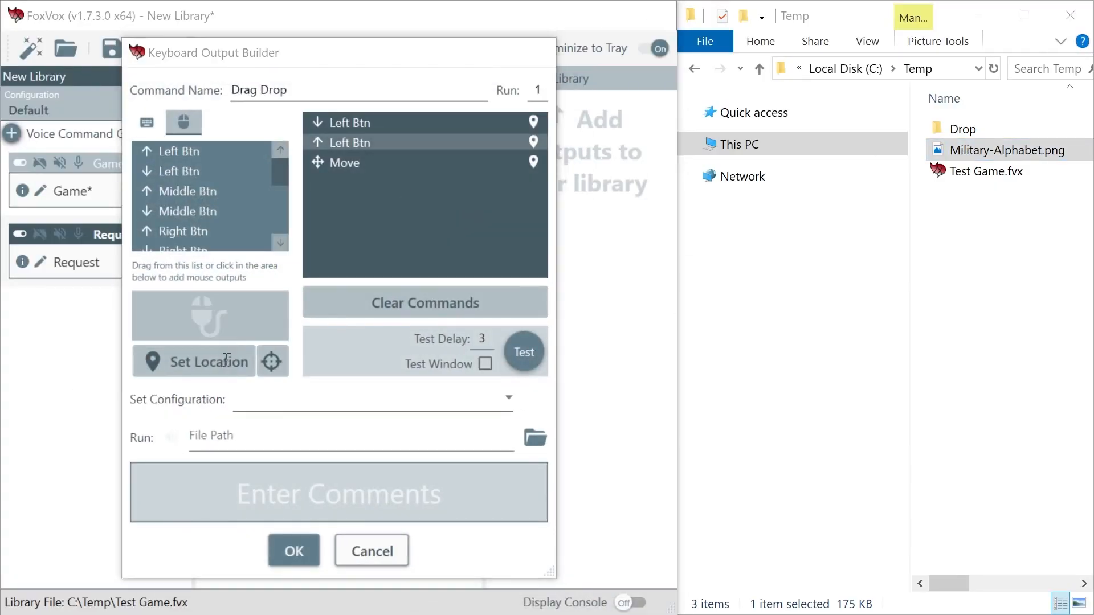
left_click(952, 134)
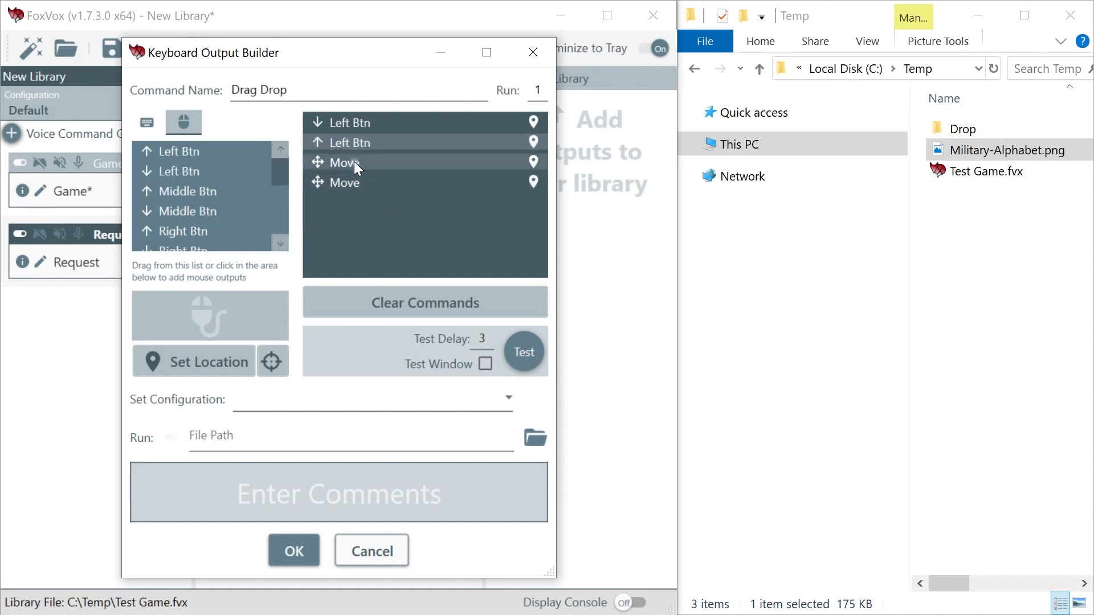
left_click_drag(354, 162, 353, 132)
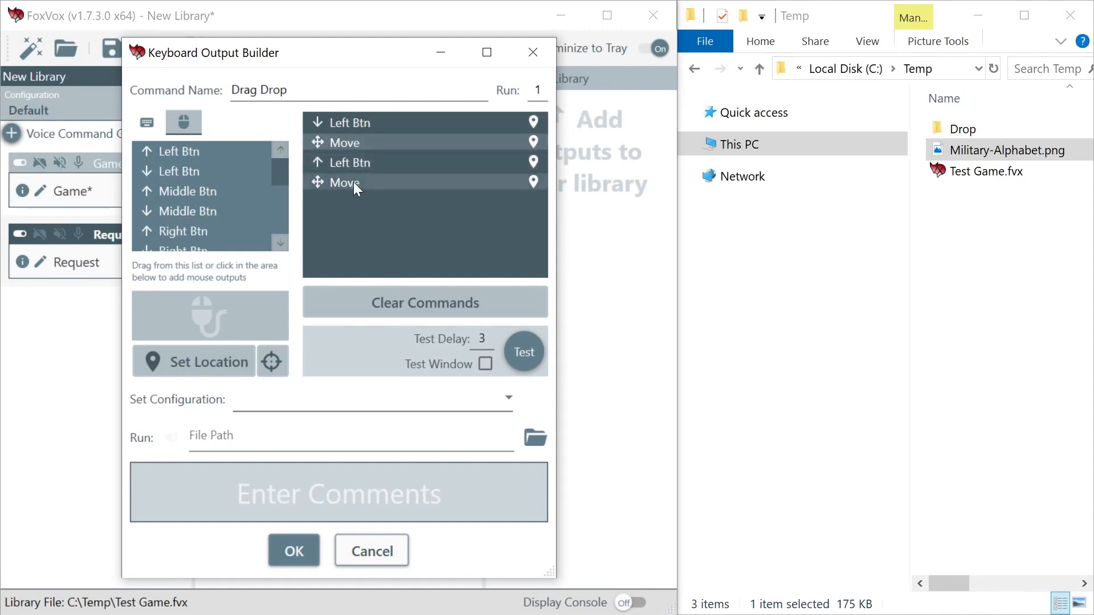
left_click_drag(353, 182, 355, 144)
- Set a 50 ms delay on each of the two Move commands in the Drag Drop output
right_click(354, 142)
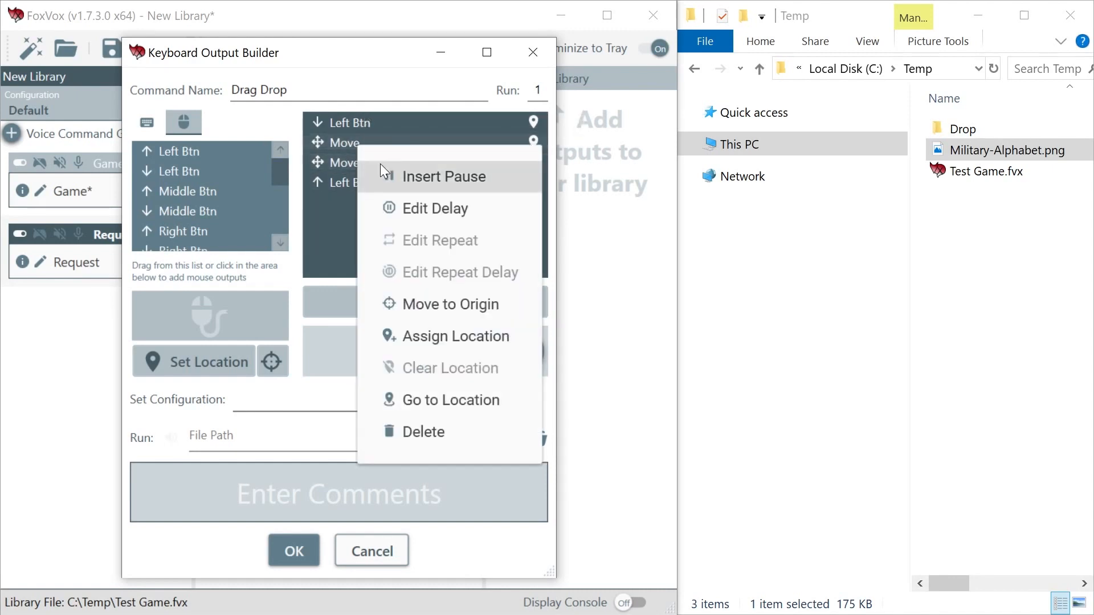
left_click(428, 204)
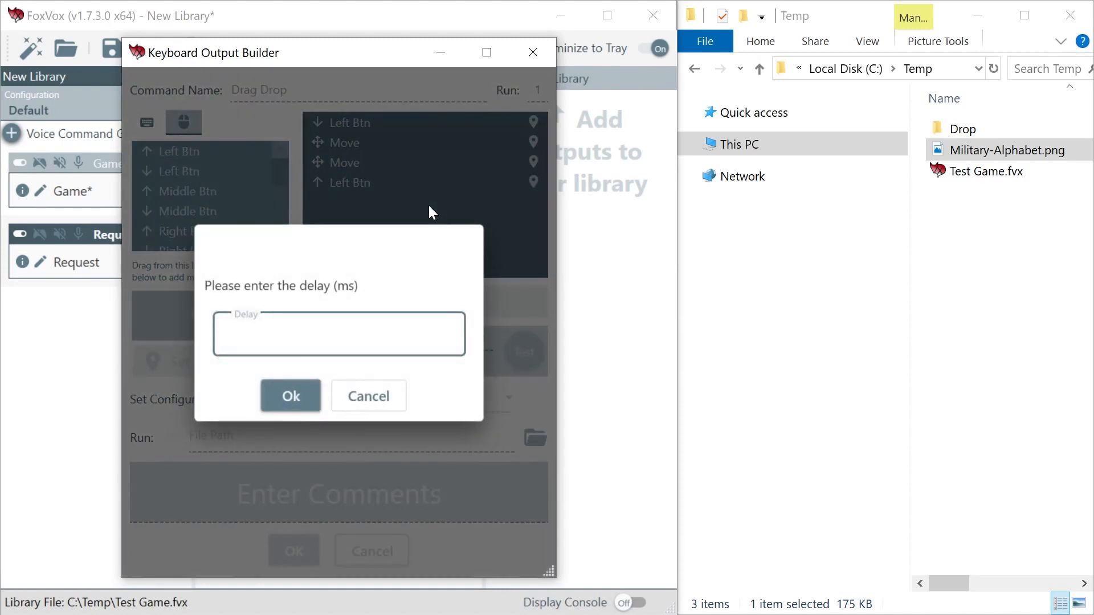
type("50")
key("Return")
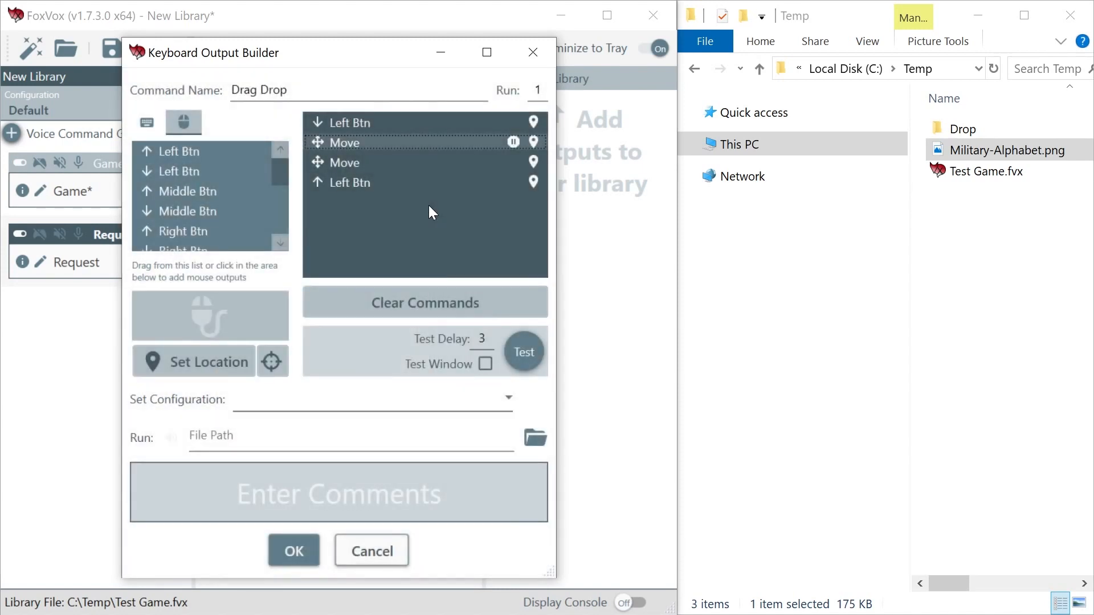
right_click(363, 160)
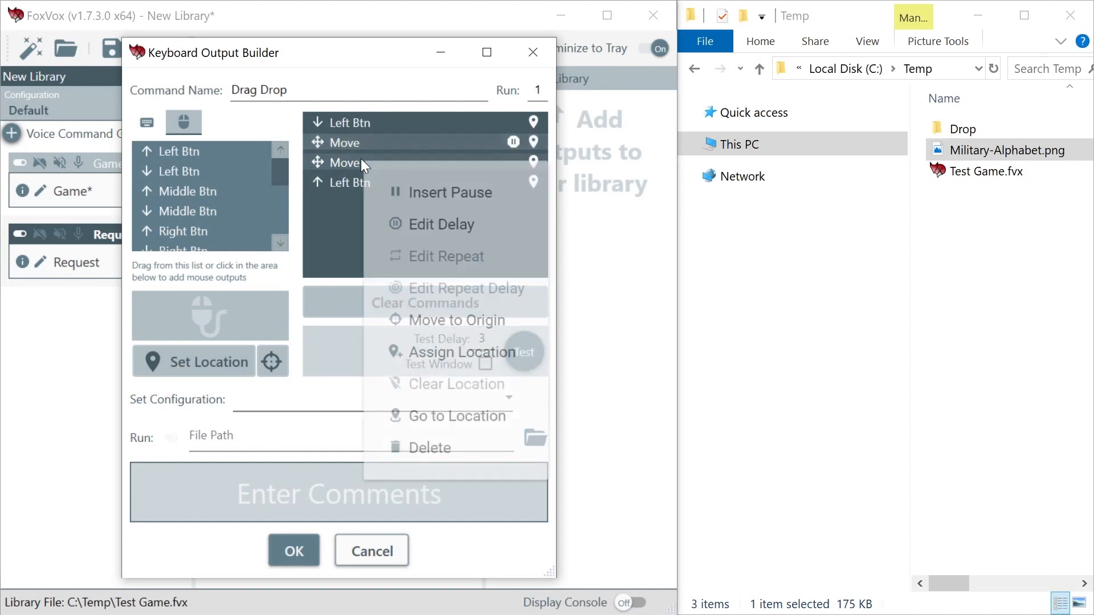
left_click(431, 224)
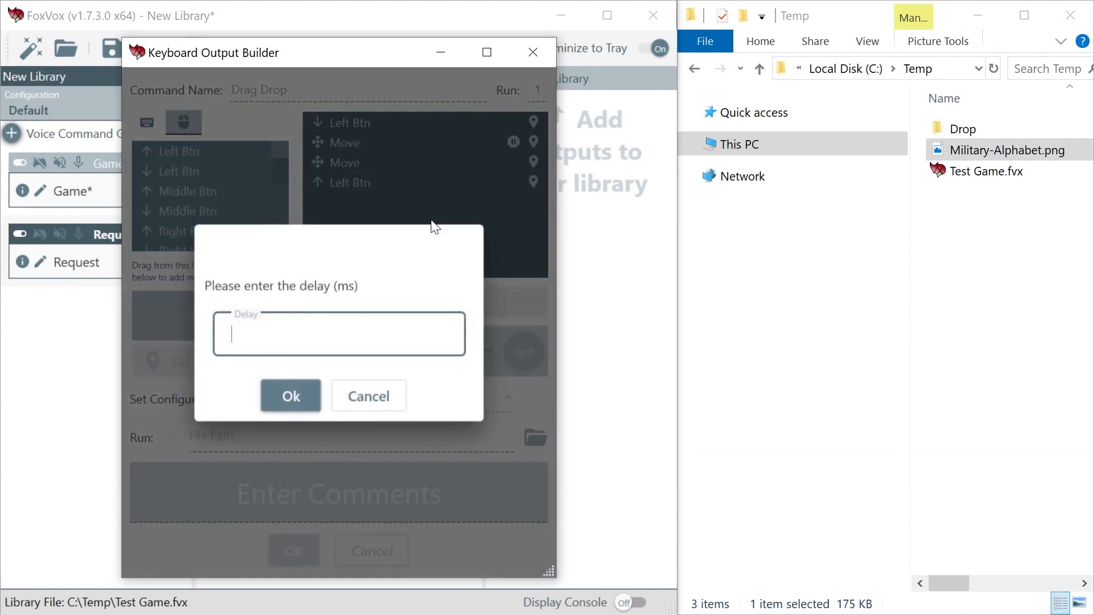
type("50")
key("Return")
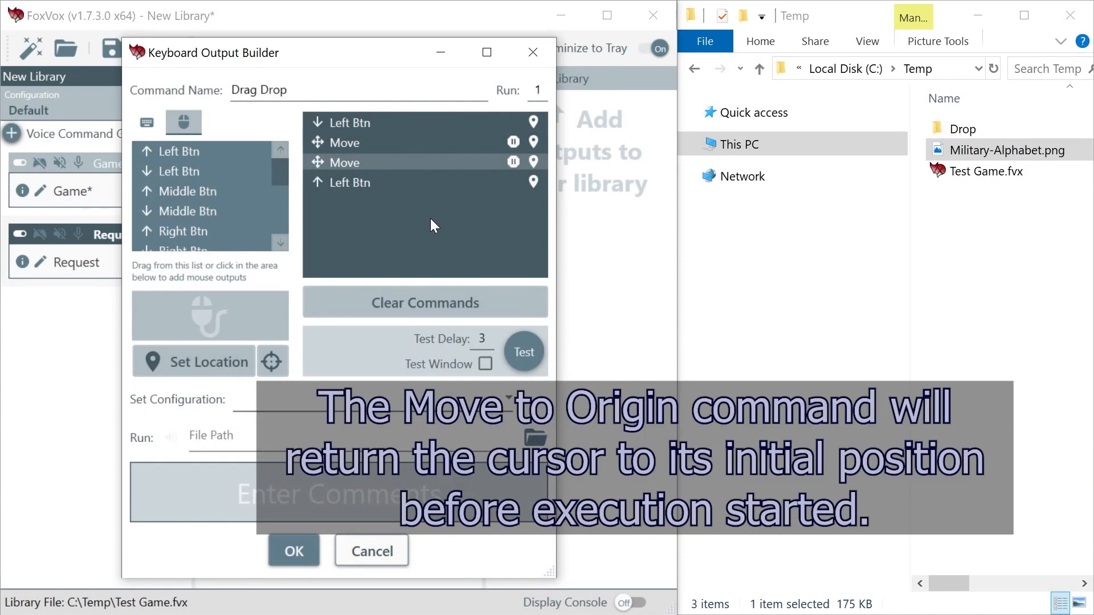
- Test the Drag Drop output again and open the Drop folder to check for Military-Alphabet.png
left_click(524, 350)
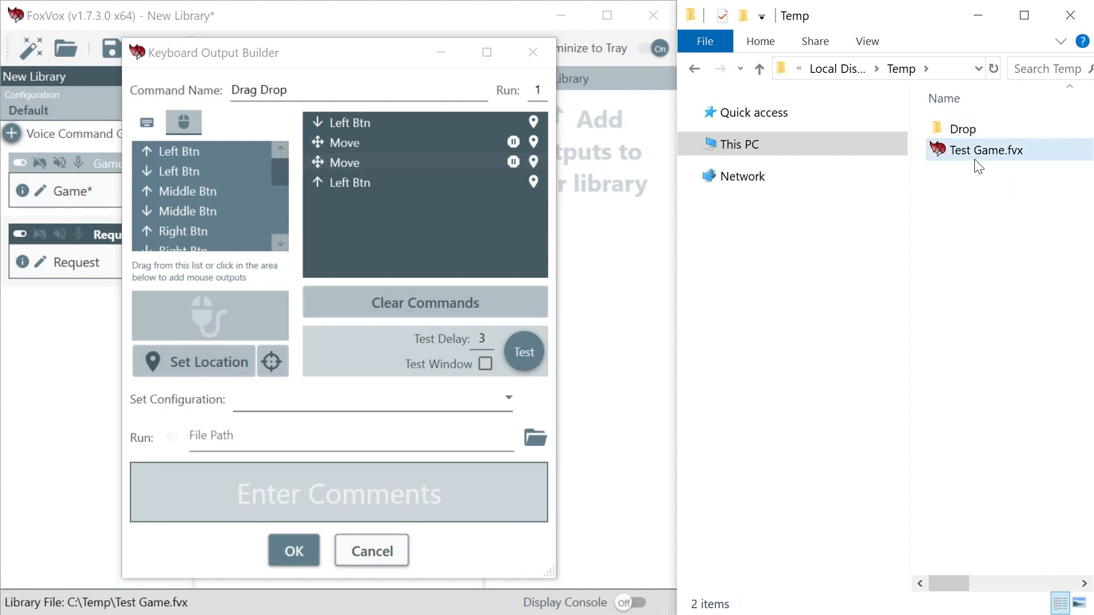
double_click(969, 129)
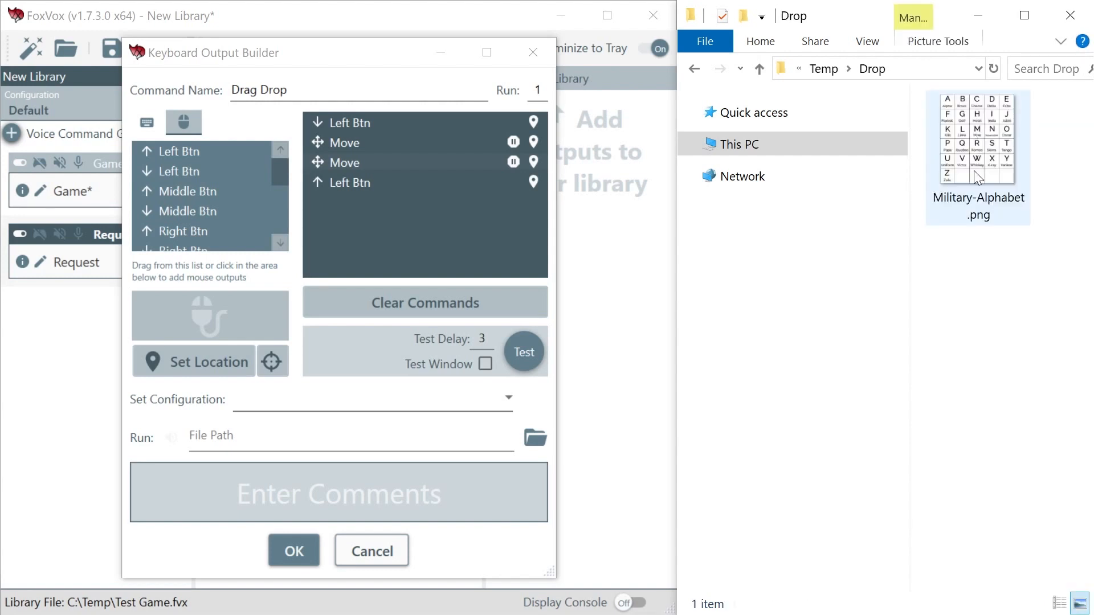
- Return to the Temp folder, undo the move of Military-Alphabet.png, and accept the Drag Drop output
left_click(760, 69)
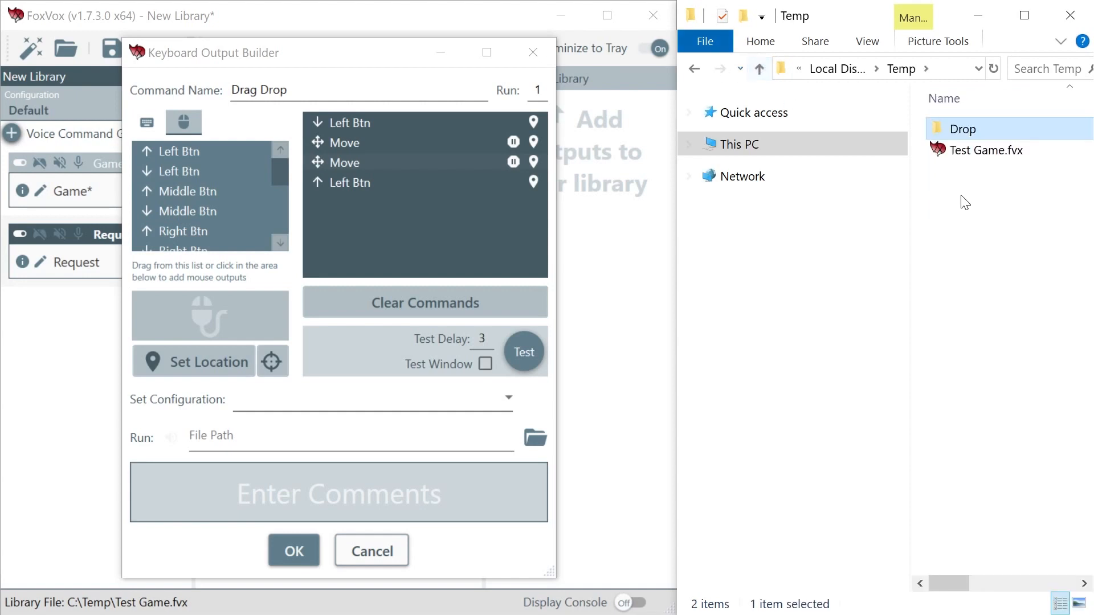
right_click(973, 255)
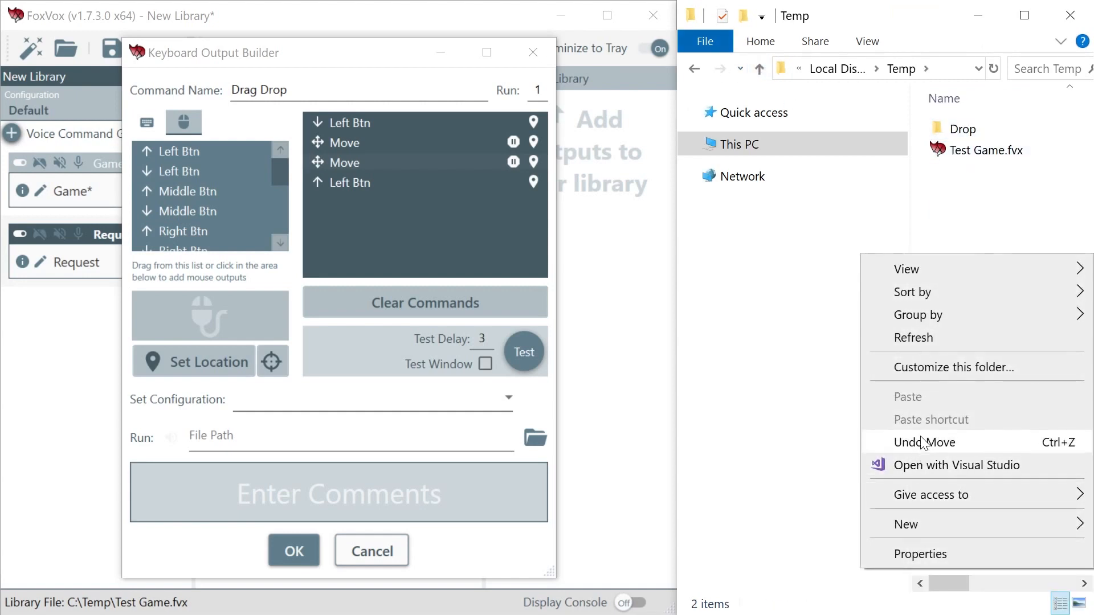
left_click(924, 443)
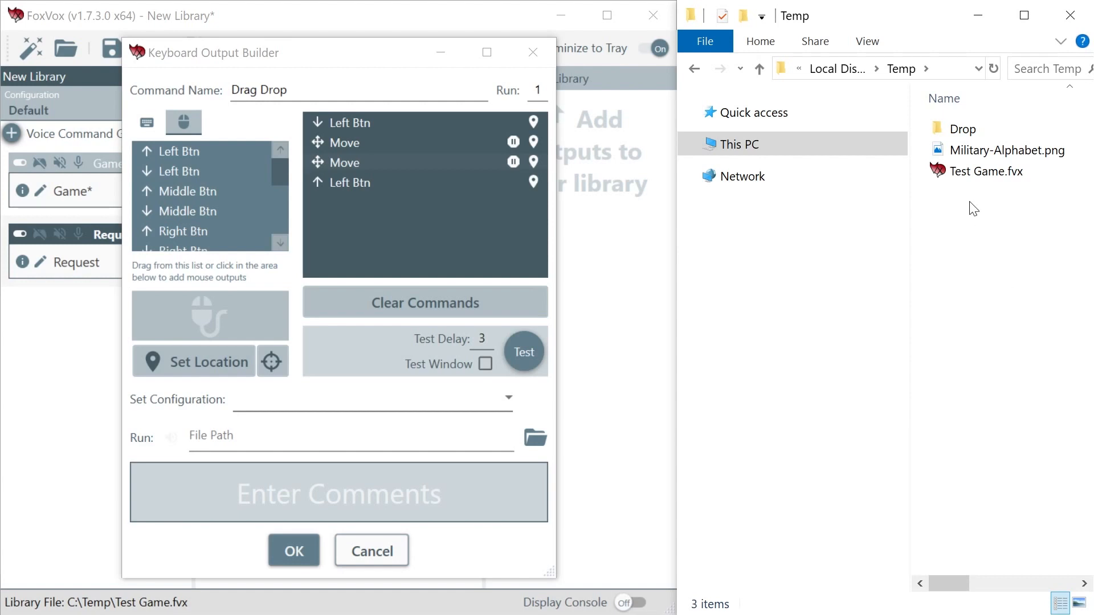
left_click(303, 554)
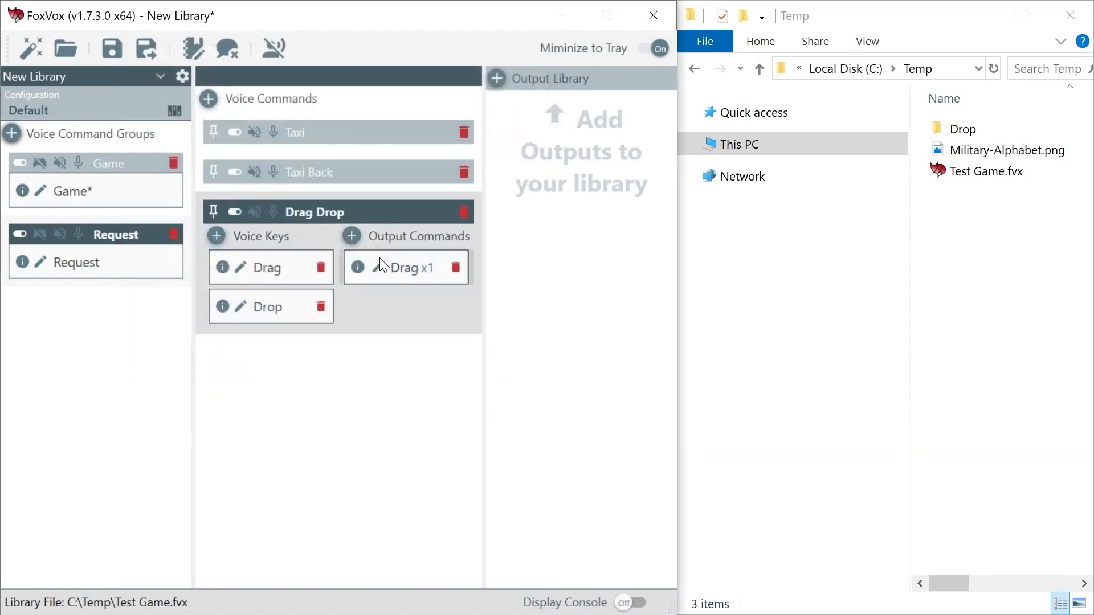
- Add an output command named Open File to Drag Drop, containing a left mouse button press and release
left_click(351, 236)
left_click(266, 90)
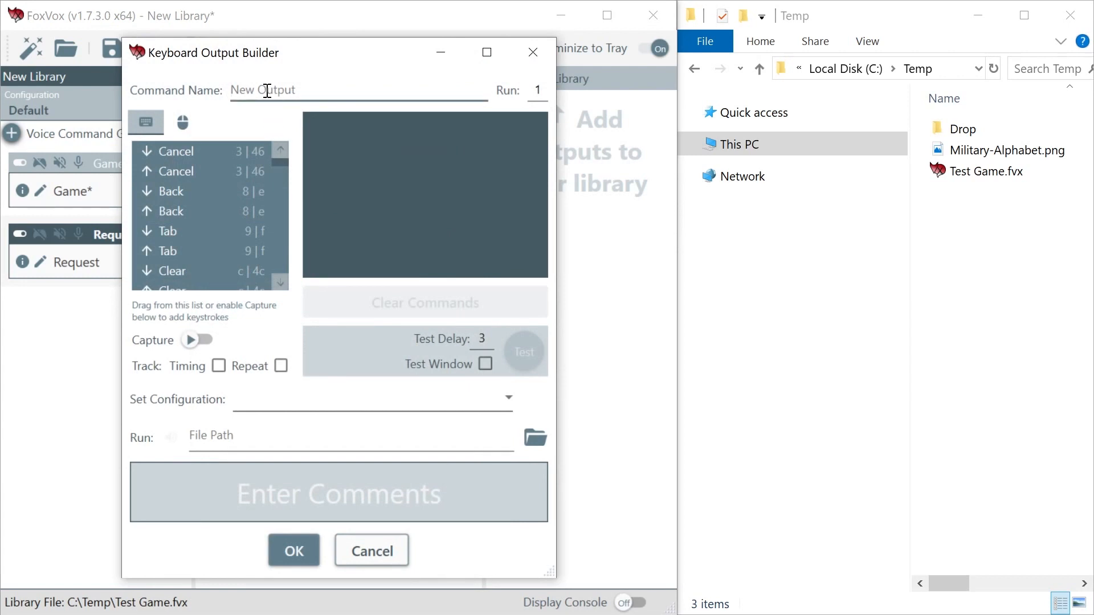
type("Open File")
key("Tab")
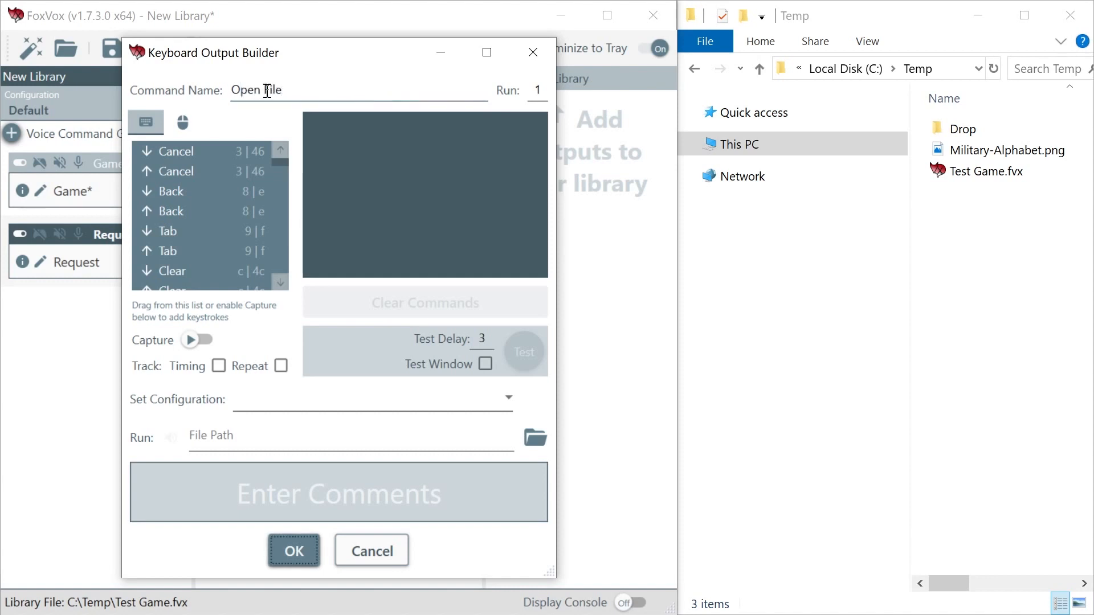
left_click(182, 126)
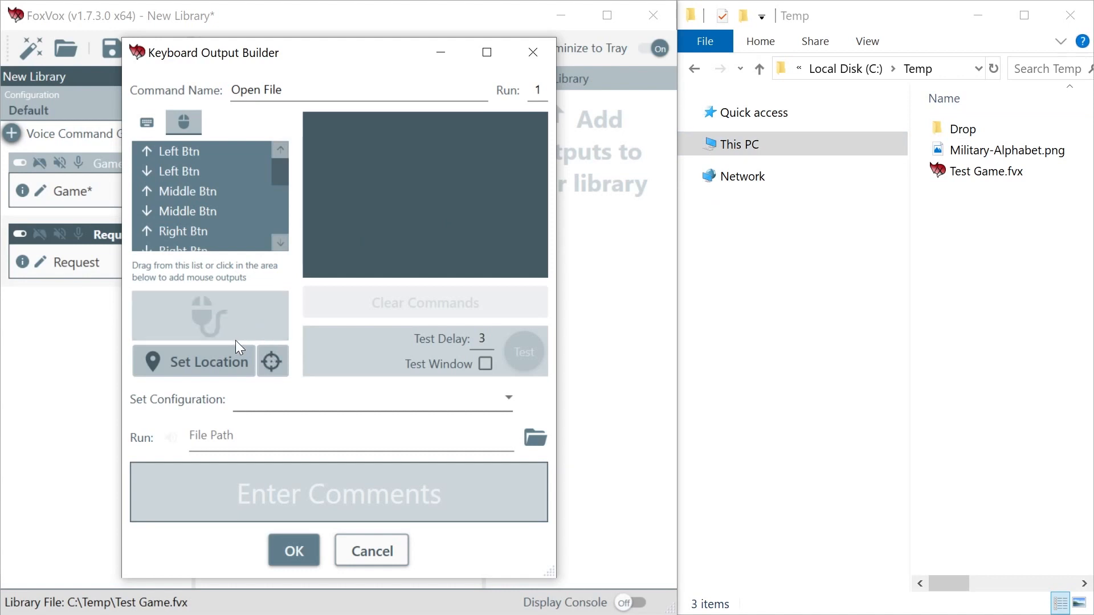
left_click(235, 316)
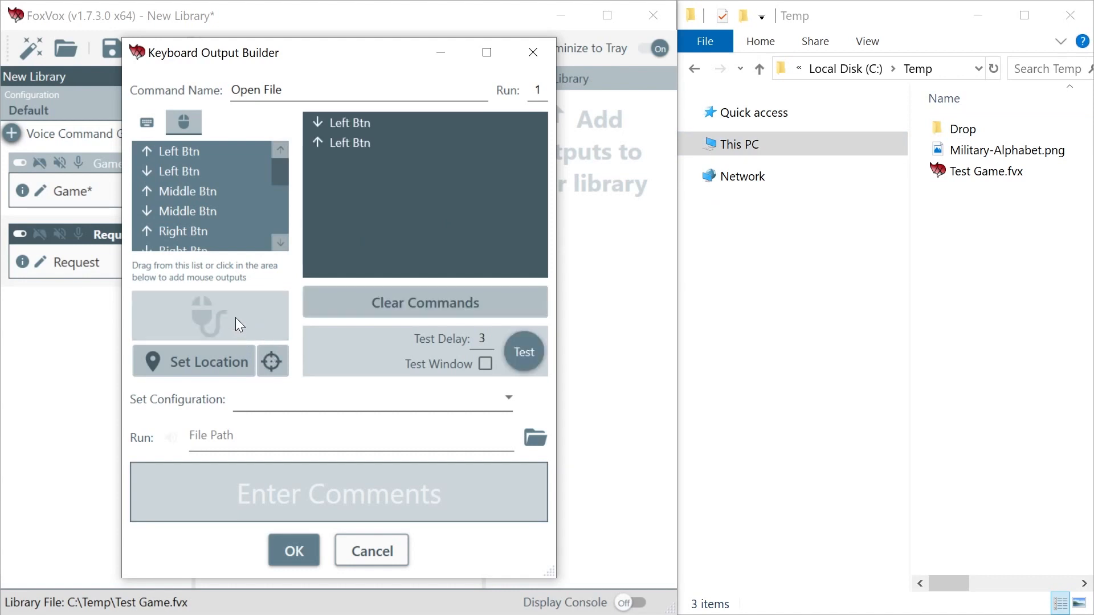
- Assign the left button press to the Drop folder's position in Temp and check it with Go to Location
right_click(366, 121)
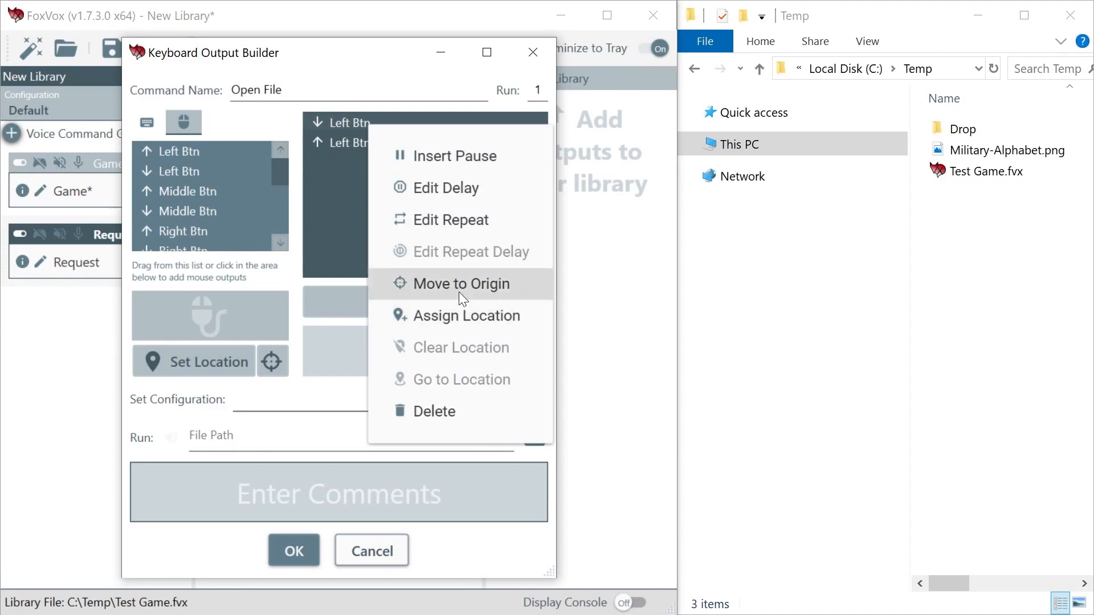
left_click(463, 315)
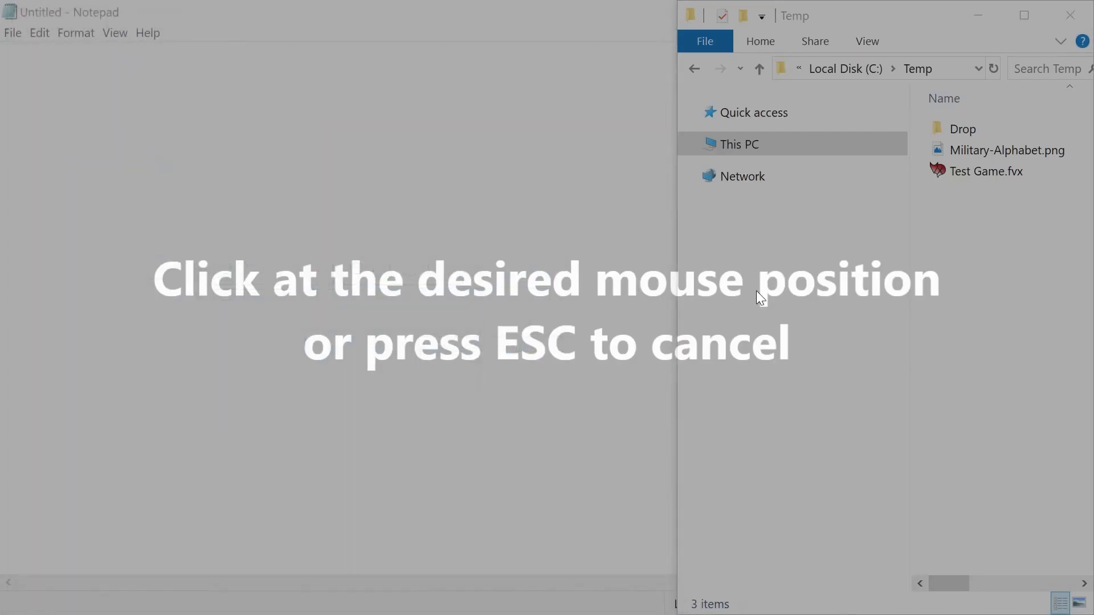
left_click(941, 128)
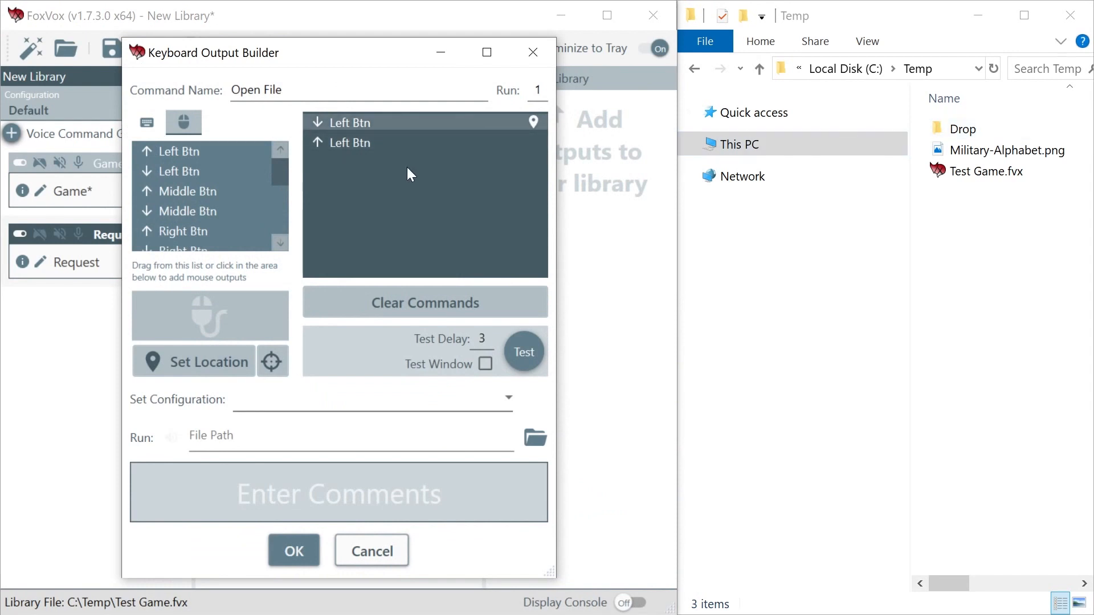
right_click(405, 120)
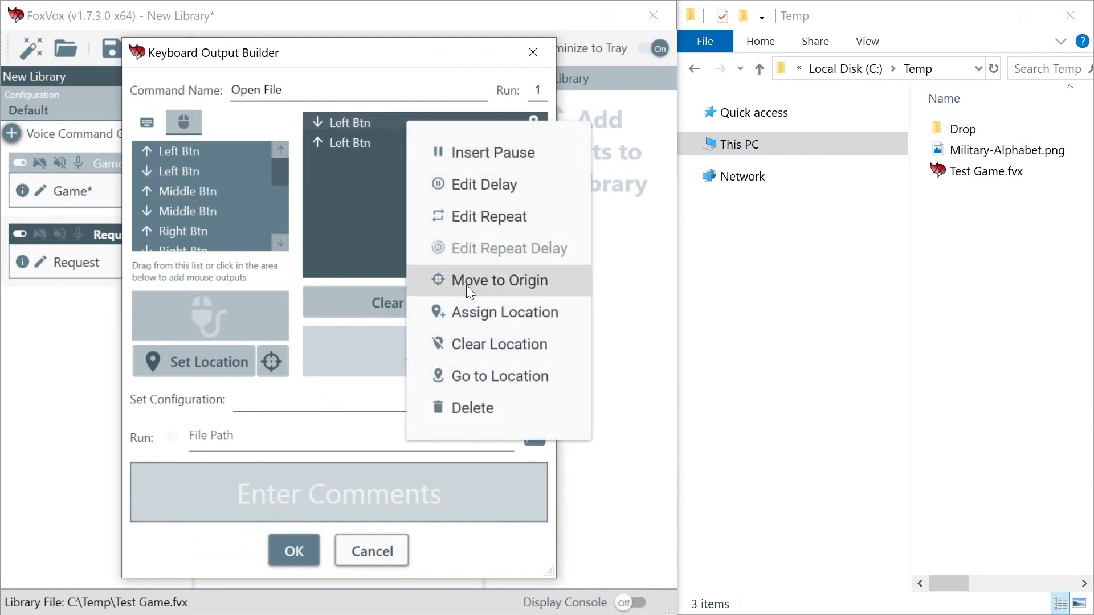
left_click(477, 373)
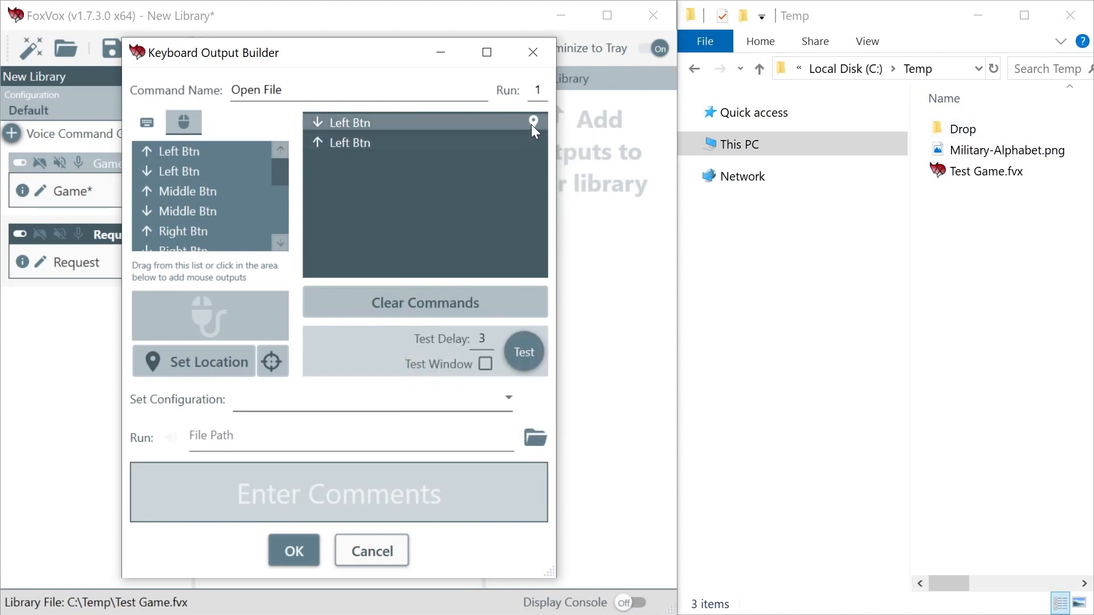
mouse_move(532, 122)
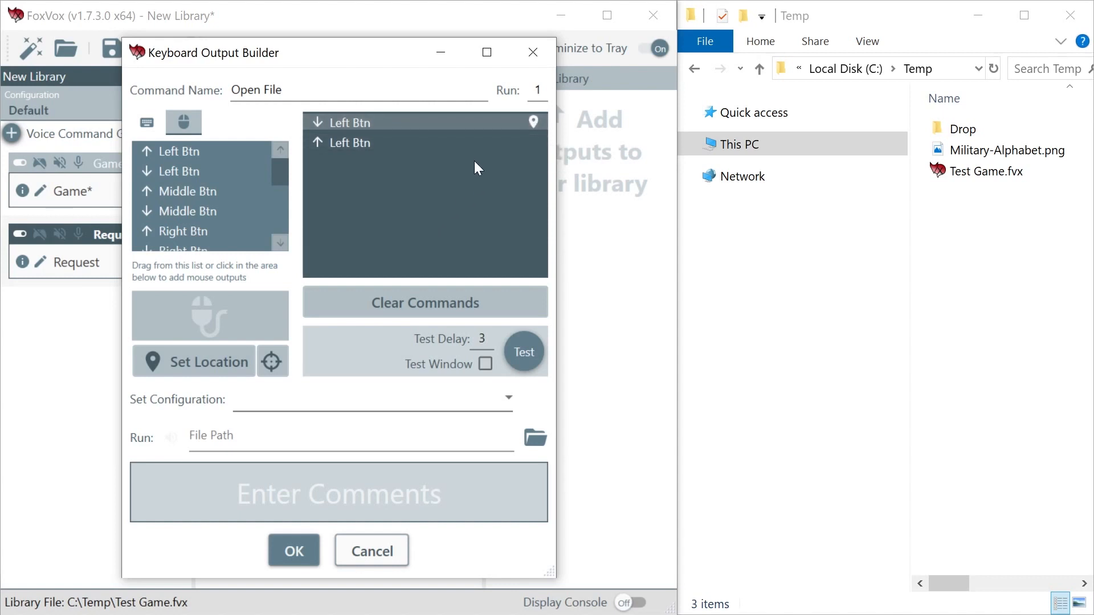
- Set the left button press to repeat 2 times and test the Open File output
right_click(393, 121)
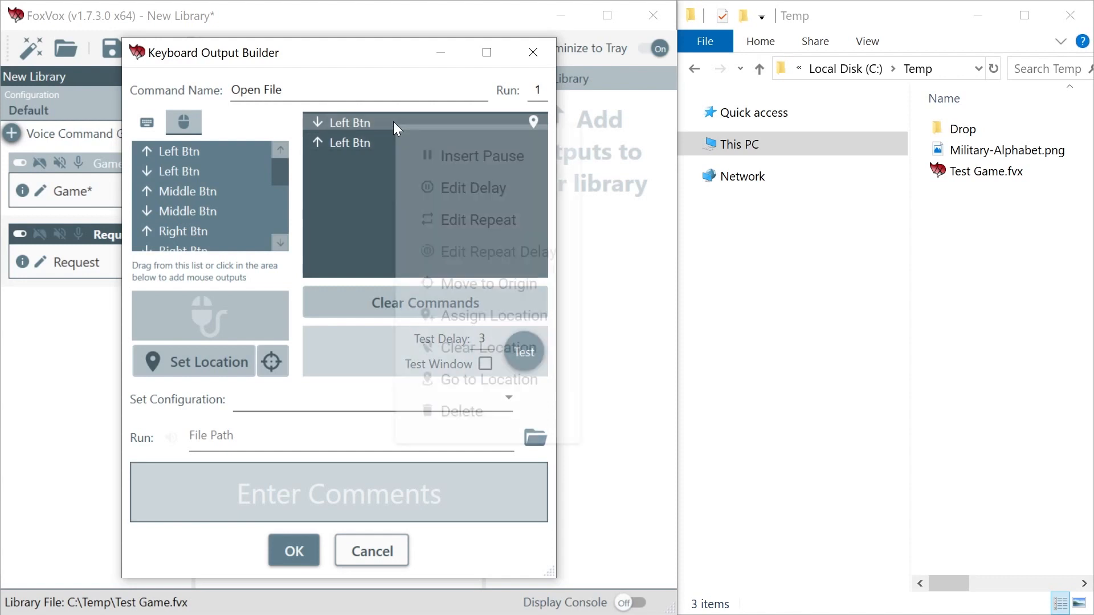
left_click(460, 213)
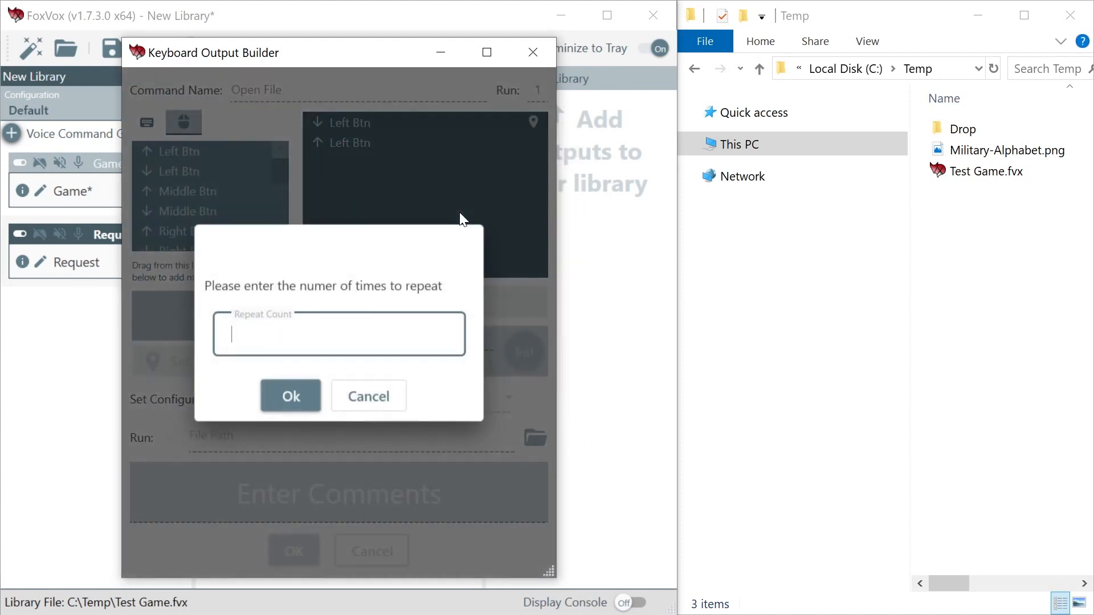
type("2")
key("Return")
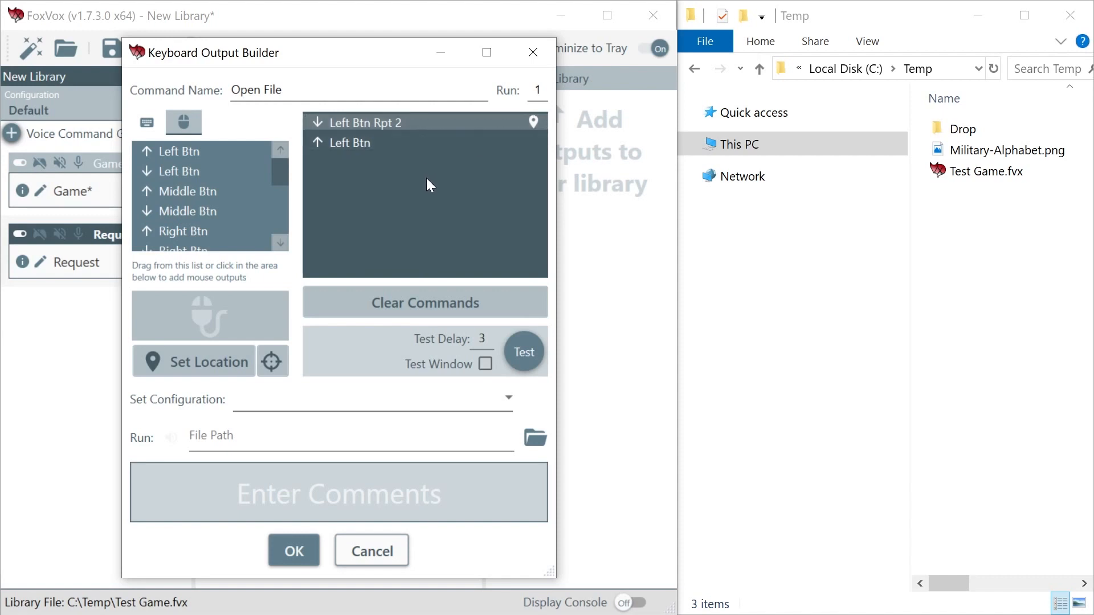
left_click(523, 355)
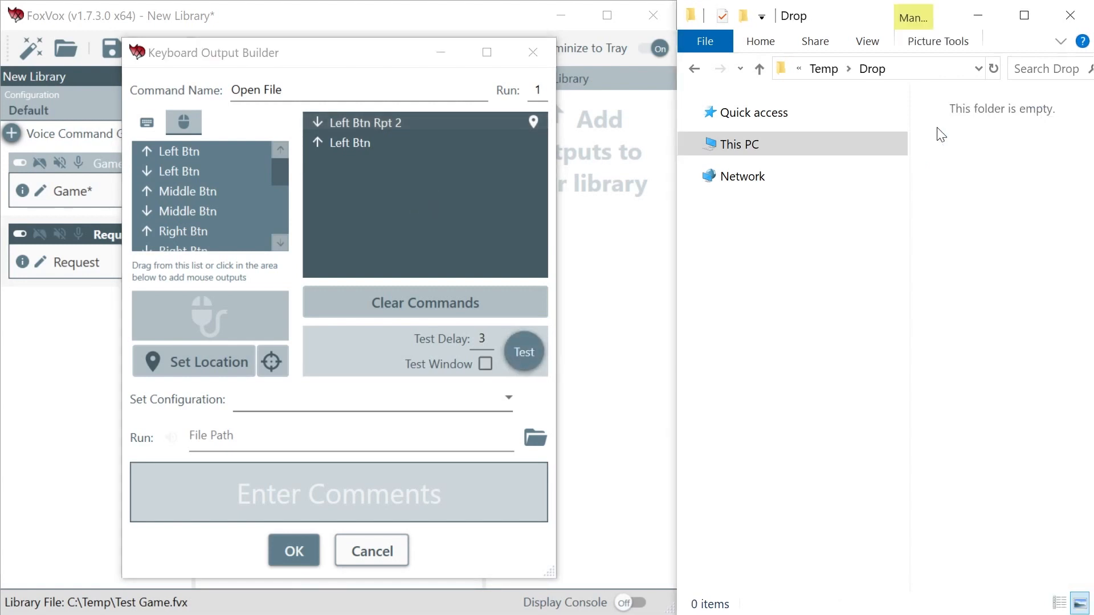
- Return to the Temp folder, move Military-Alphabet.png into the Drop folder, and open Drop
left_click(759, 69)
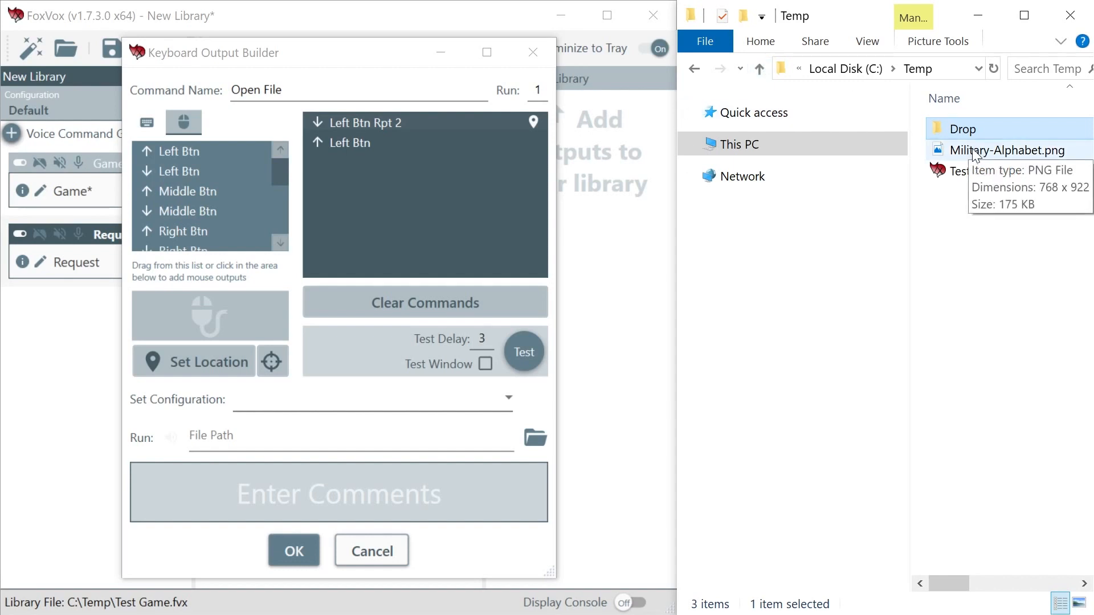
left_click_drag(969, 151, 968, 135)
double_click(967, 132)
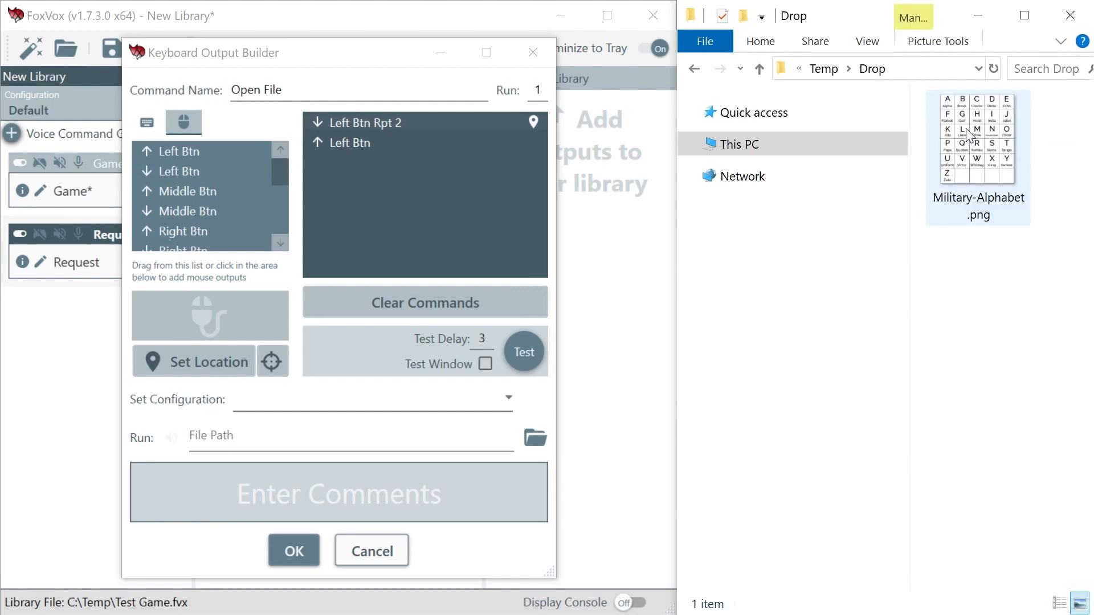
left_click(366, 194)
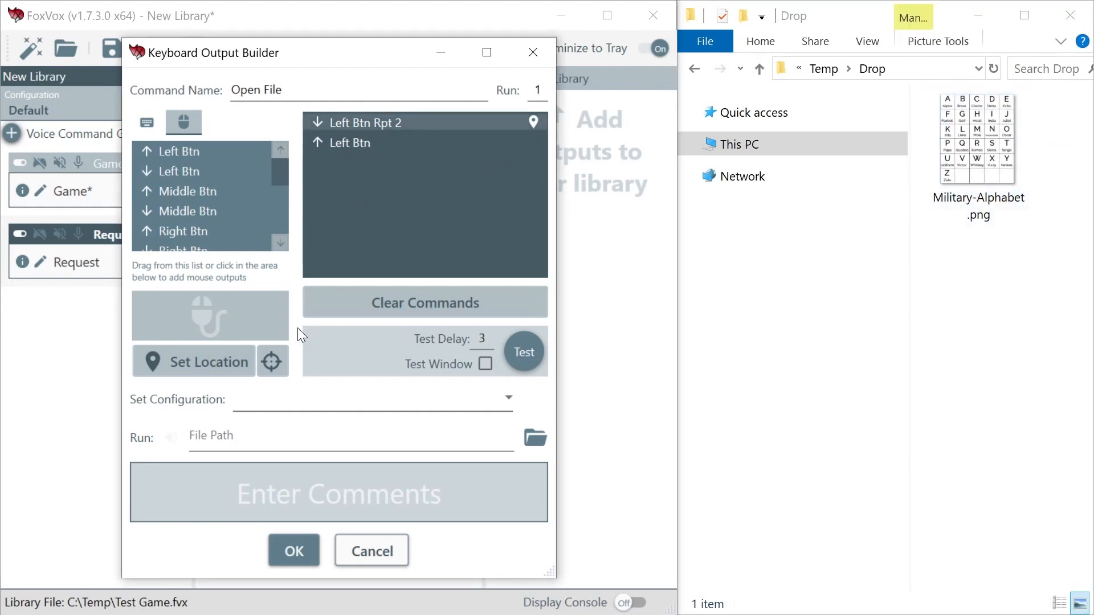
left_click(272, 363)
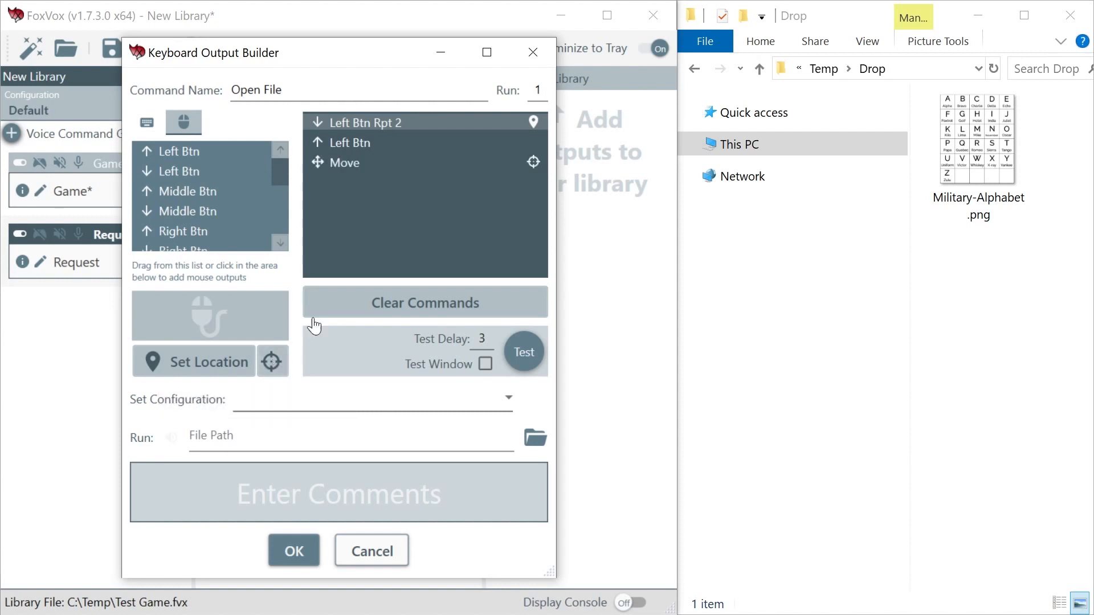
right_click(365, 165)
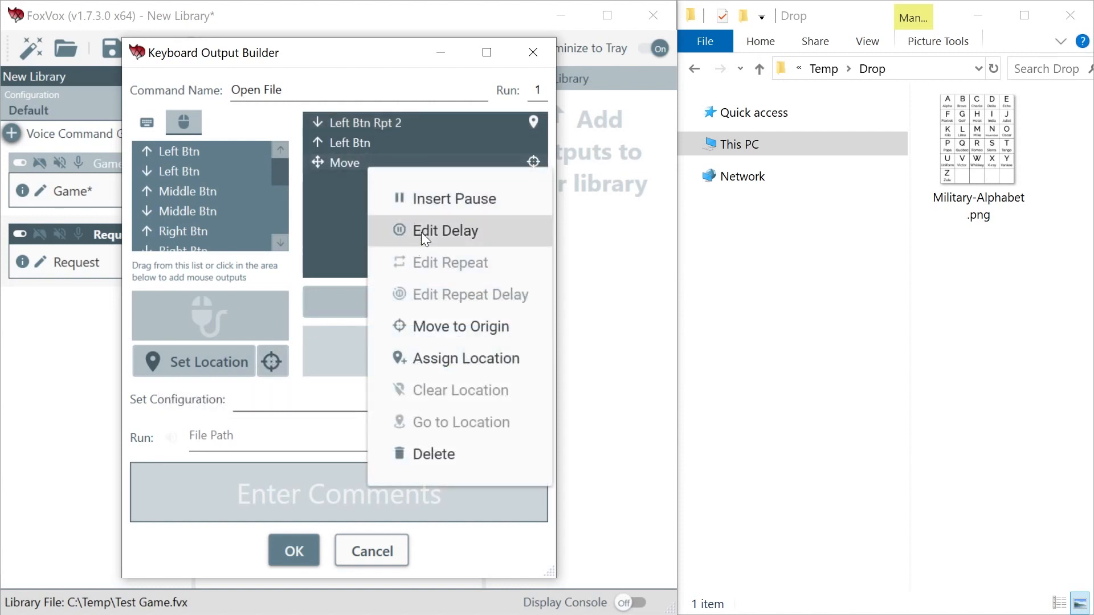
left_click(444, 455)
- Add a second left button press and release, assigning the press to the position of Military-Alphabet.png in Drop
left_click(251, 325)
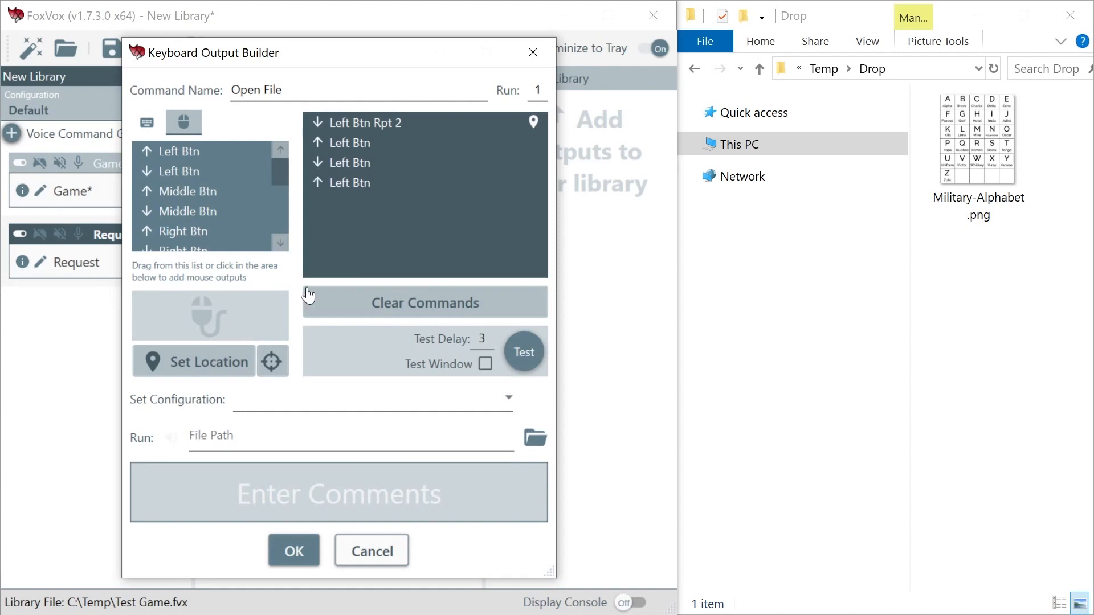
right_click(364, 163)
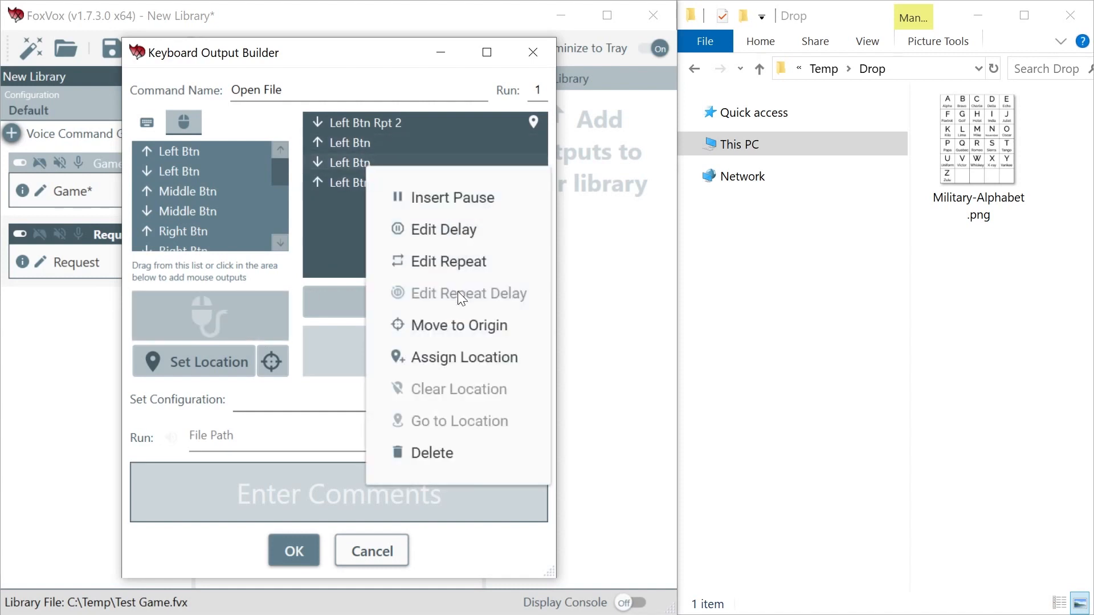
left_click(470, 357)
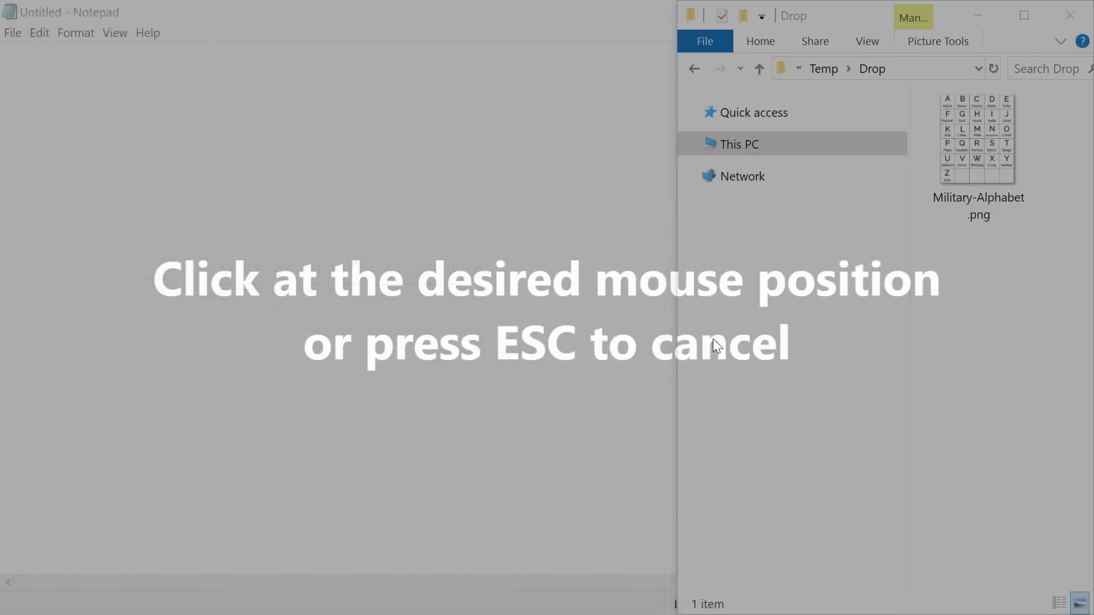
left_click(983, 124)
- Set the second left button press to repeat 2 times with a 50 ms delay
right_click(355, 161)
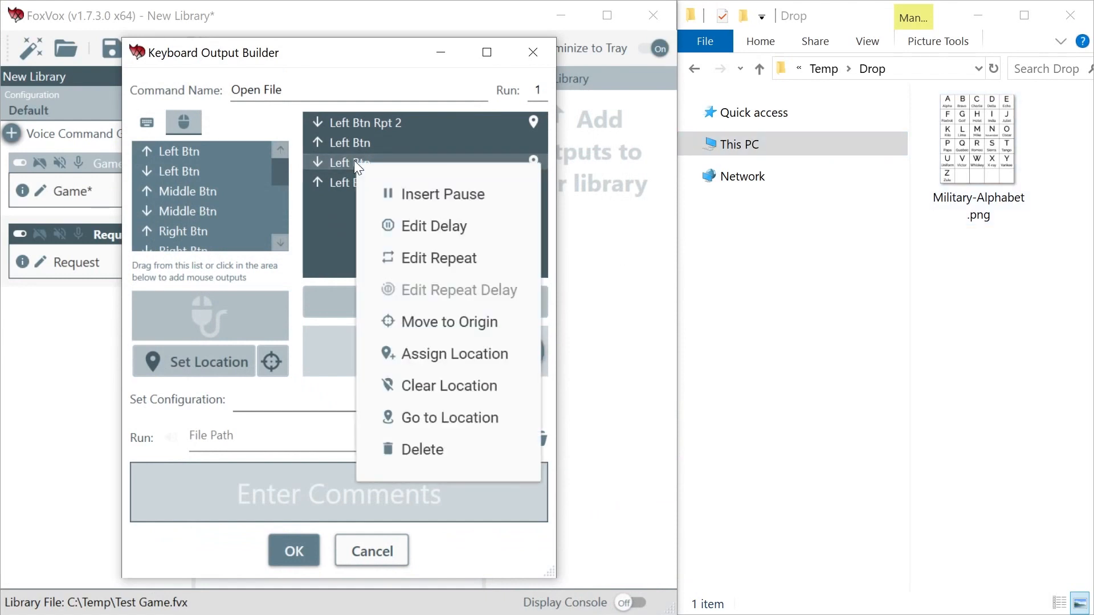
left_click(423, 259)
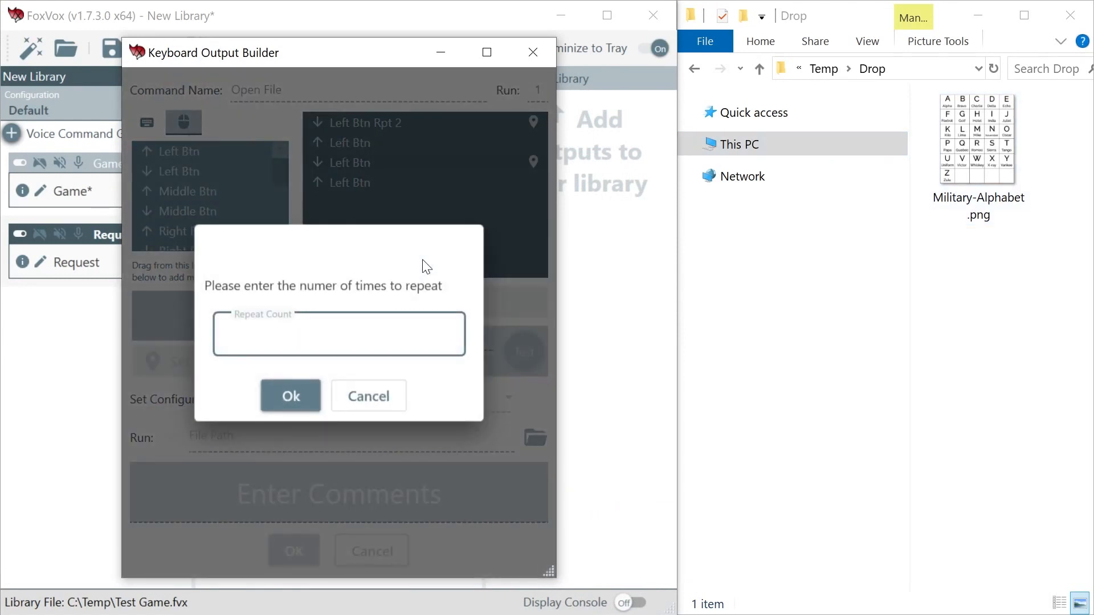
type("2")
key("Return")
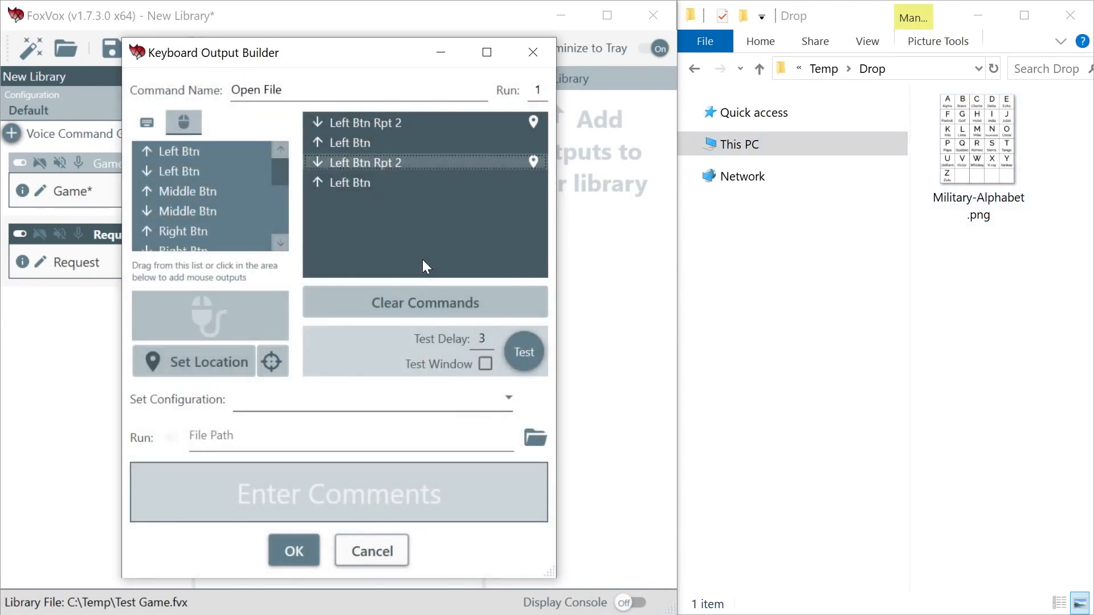
right_click(392, 160)
left_click(465, 223)
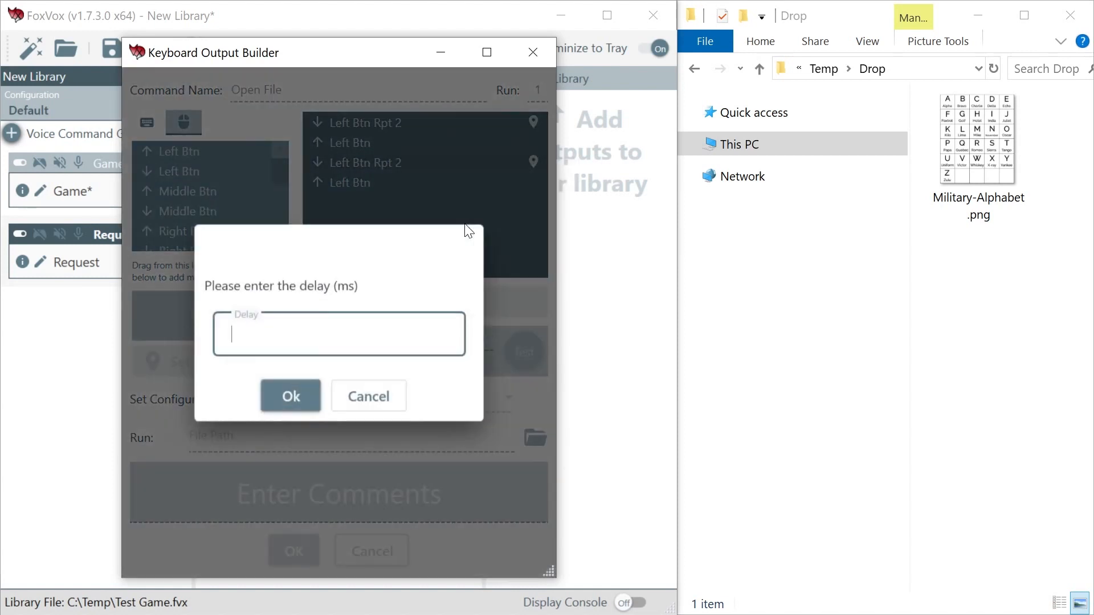
type("50")
key("Return")
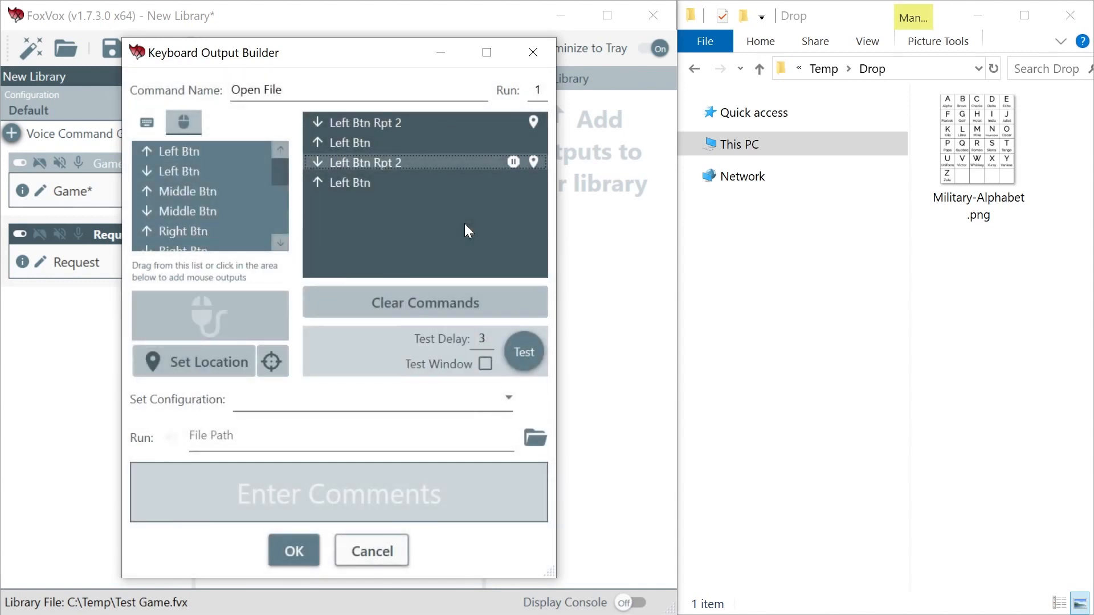
- Go back to Temp, undo moving Military-Alphabet.png into Drop, and accept the Open File output
left_click(758, 67)
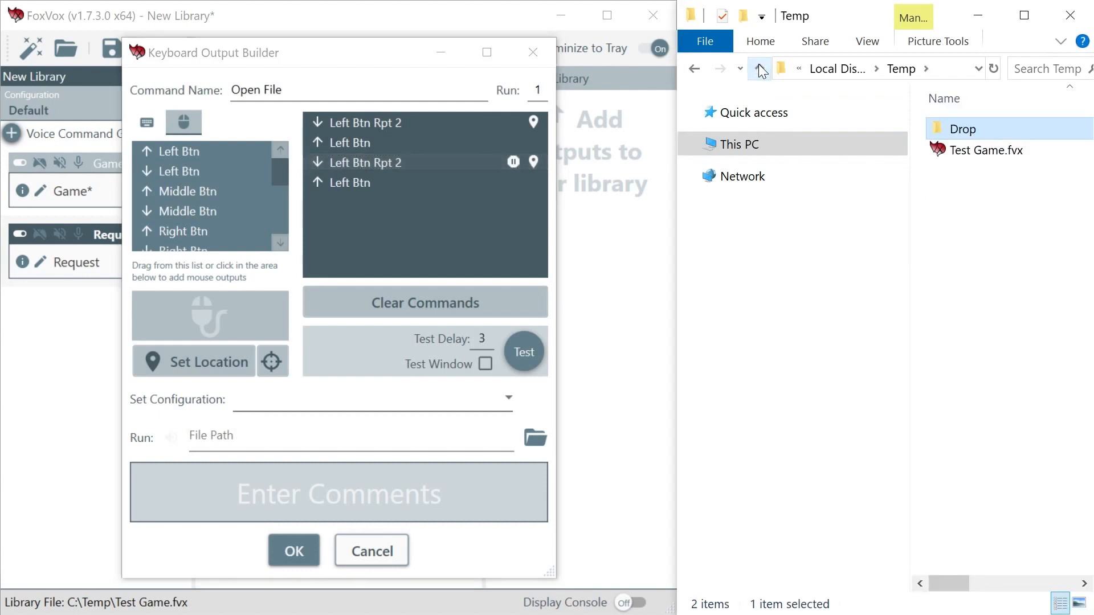
right_click(982, 238)
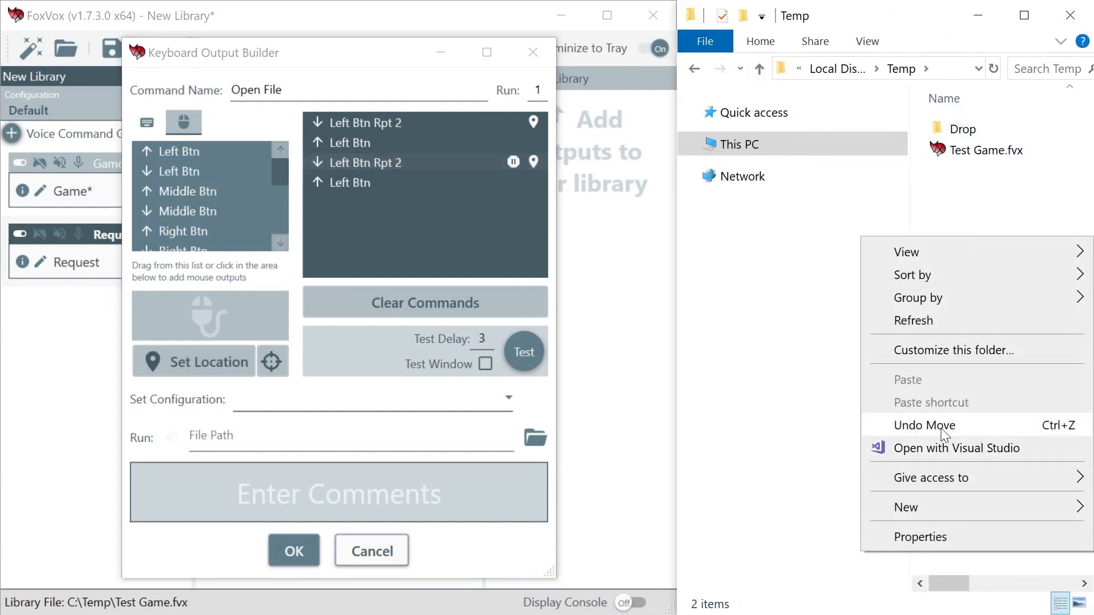
left_click(941, 426)
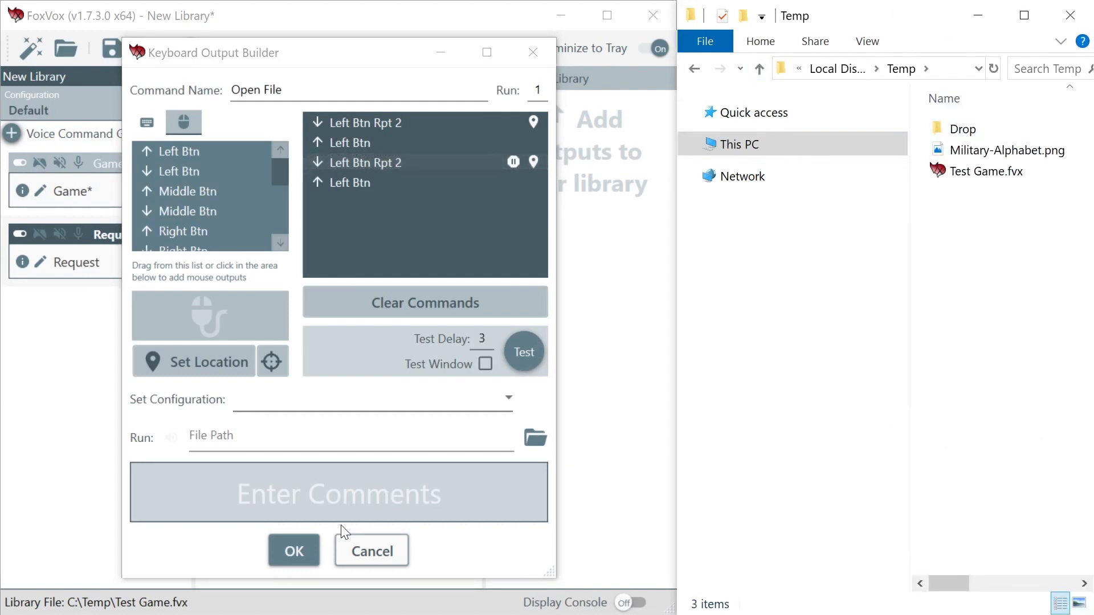
left_click(295, 551)
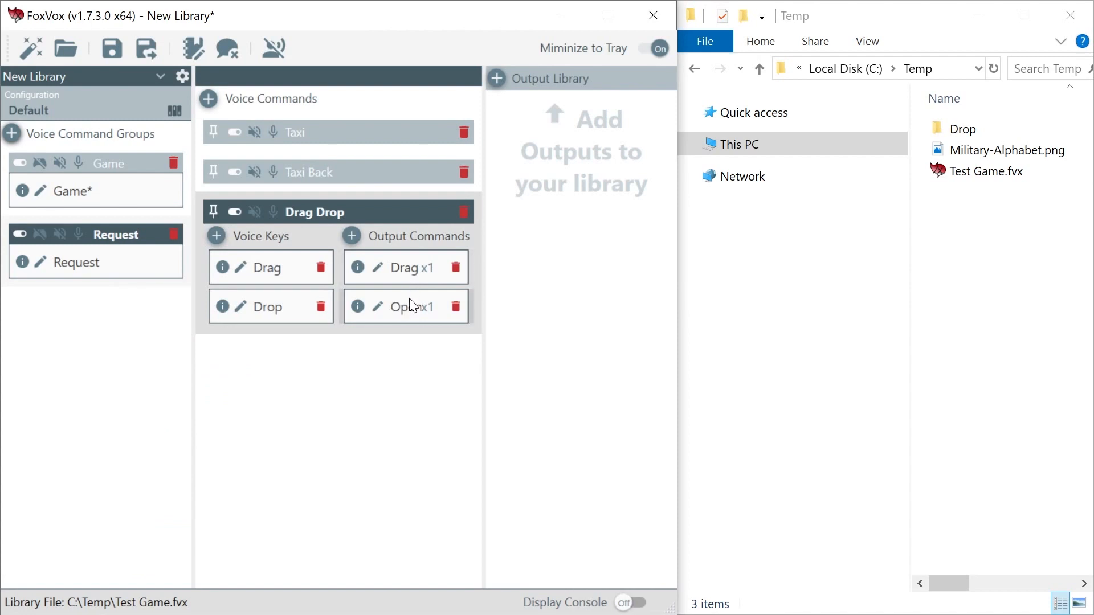
- Turn on voice recognition to test the Drag Drop command, and turn it off after the command runs
left_click(273, 49)
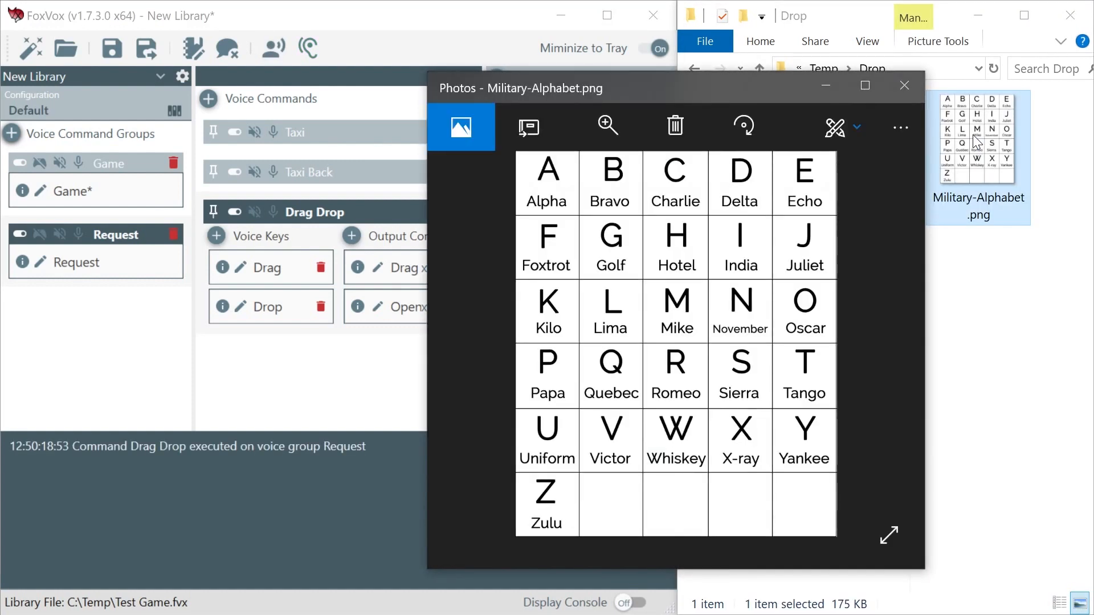
left_click(270, 49)
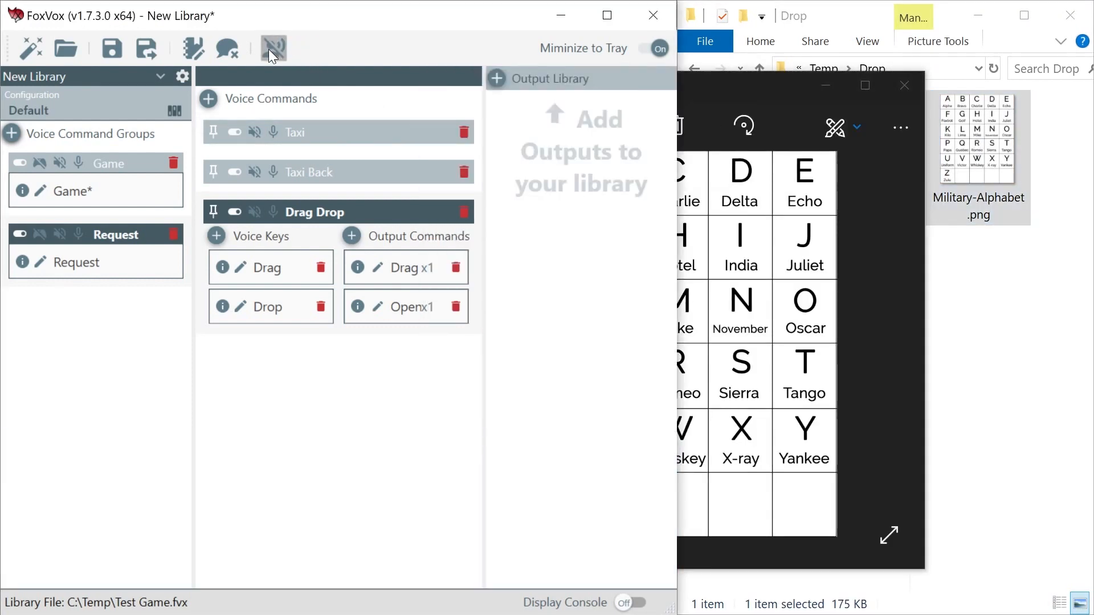
- Close the opened Military-Alphabet.png picture and go up from the Drop folder to Temp
left_click(756, 83)
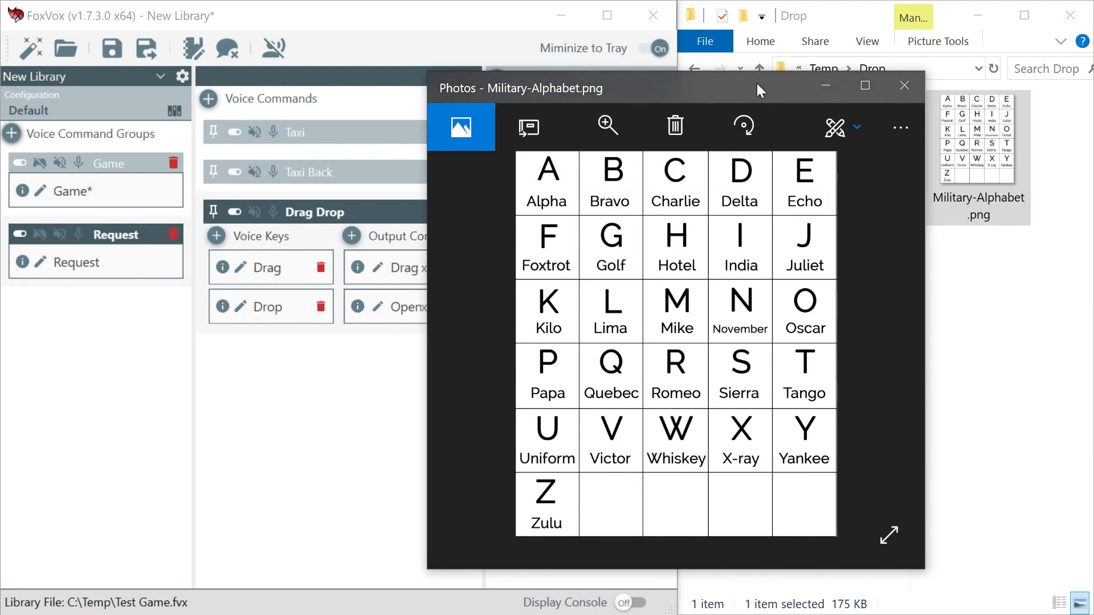
left_click(905, 86)
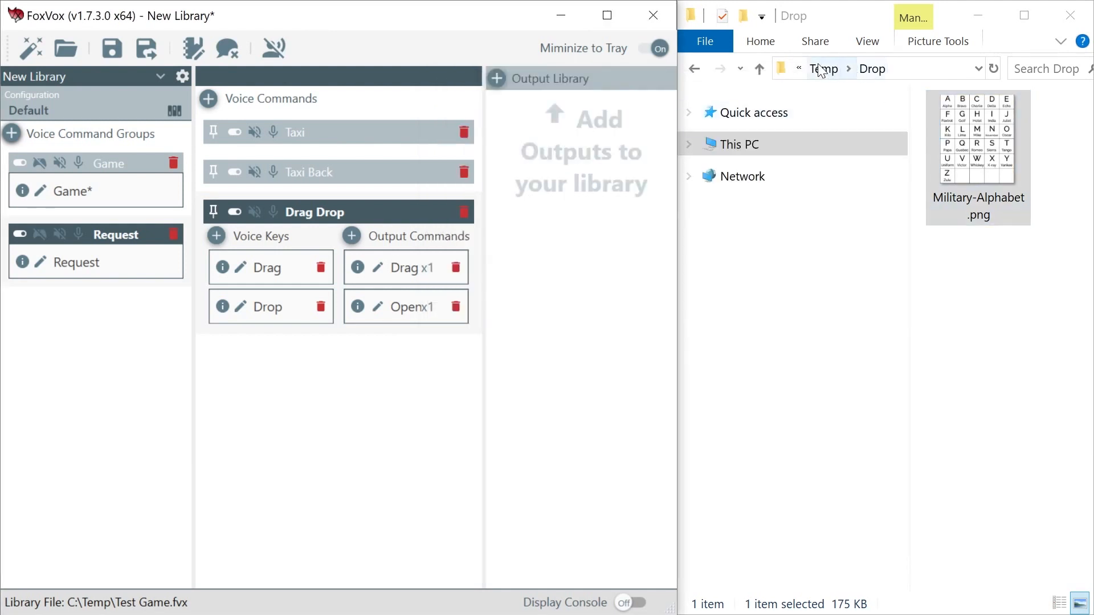
left_click(760, 69)
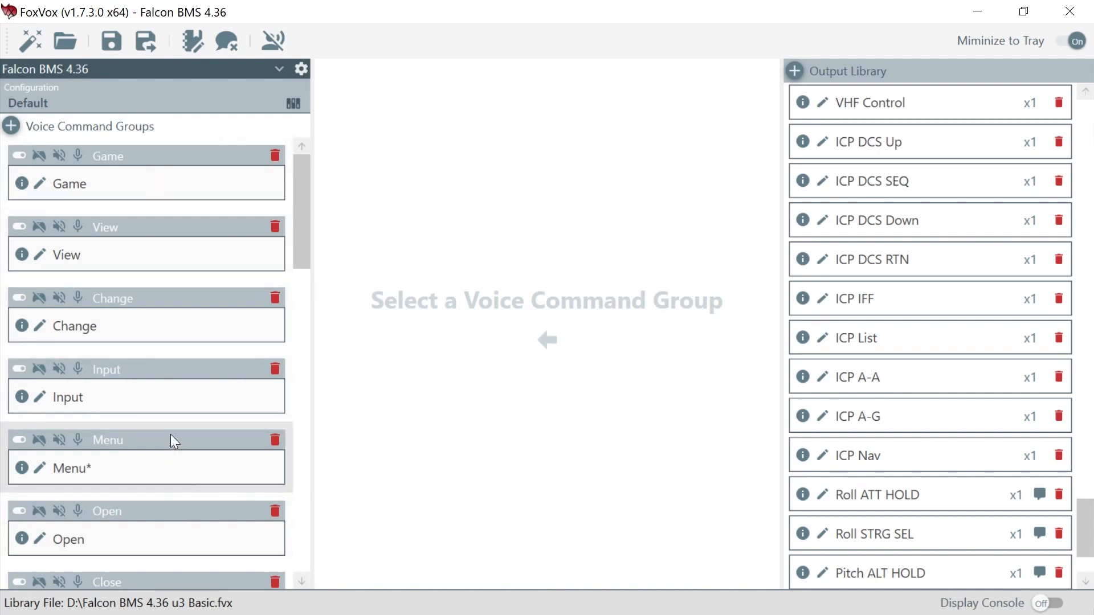
- Select the Change group in the Falcon BMS 4.36 library and view its alternative voice key words
left_click(169, 319)
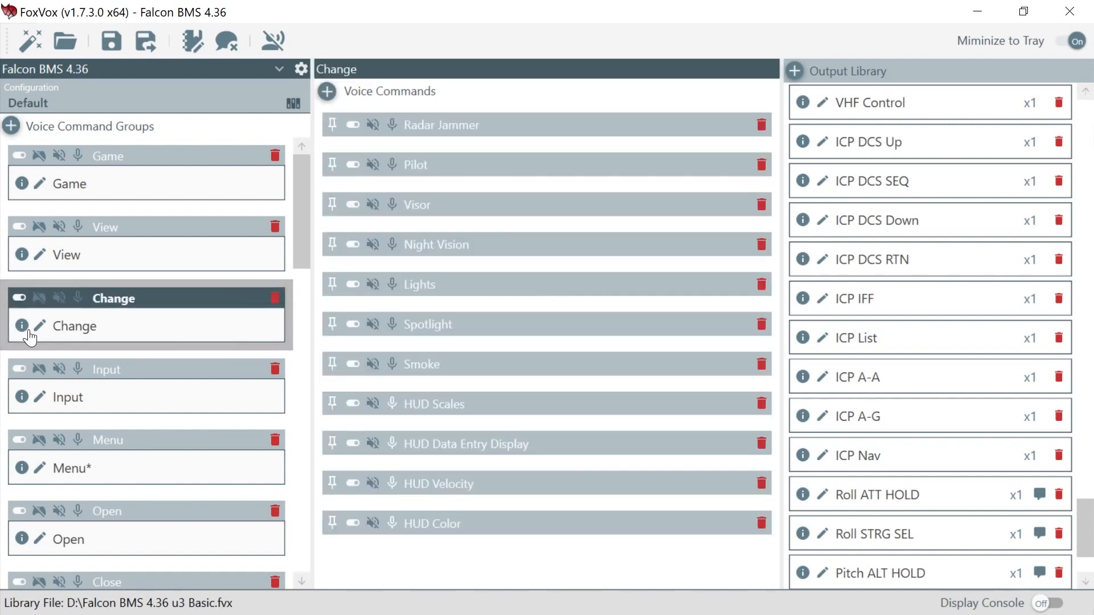
mouse_move(20, 332)
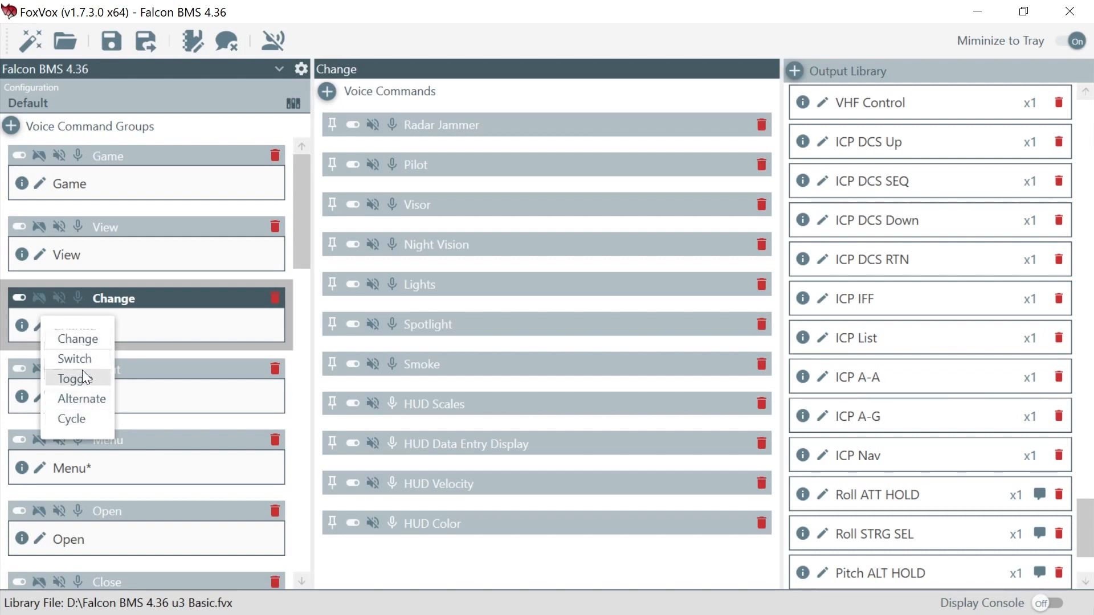
left_click(149, 295)
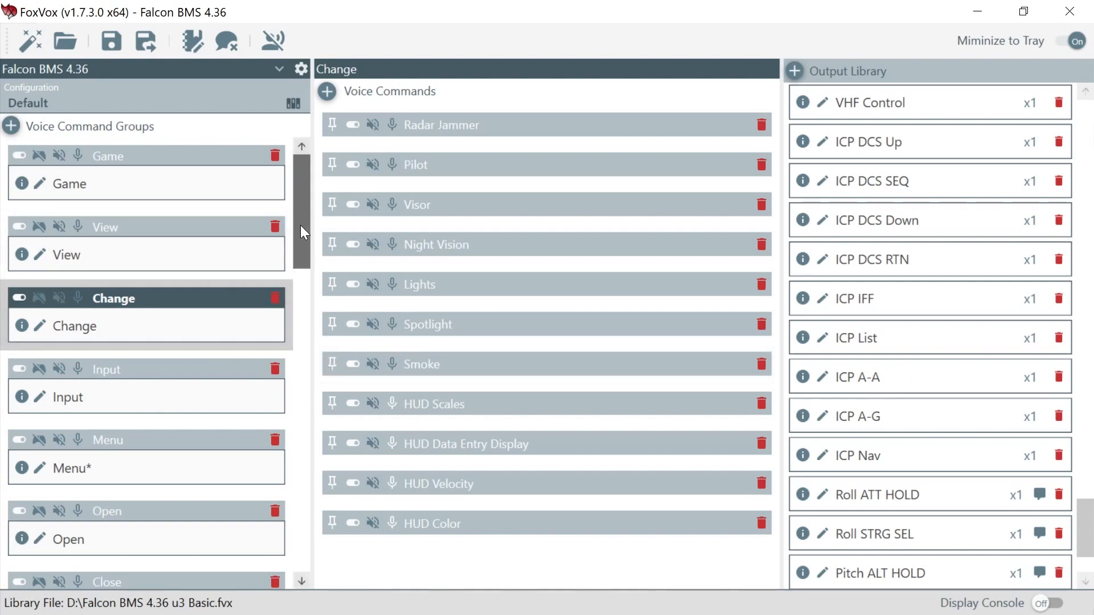
- Select the Open group and view the alternative words for its voice key
scroll(301, 239, "down", 2)
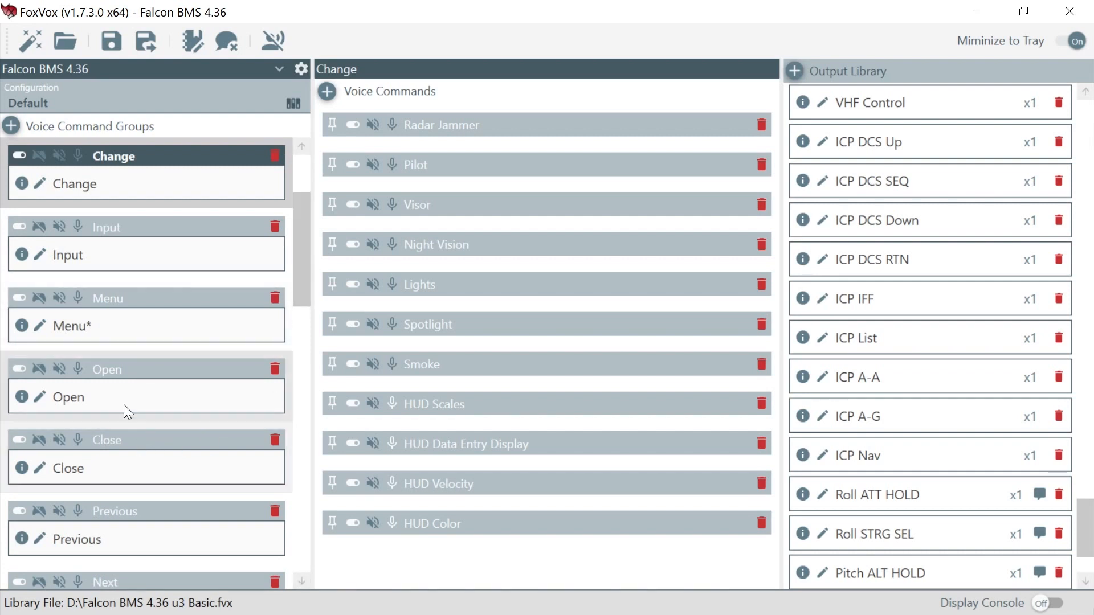
left_click(85, 395)
left_click(21, 399)
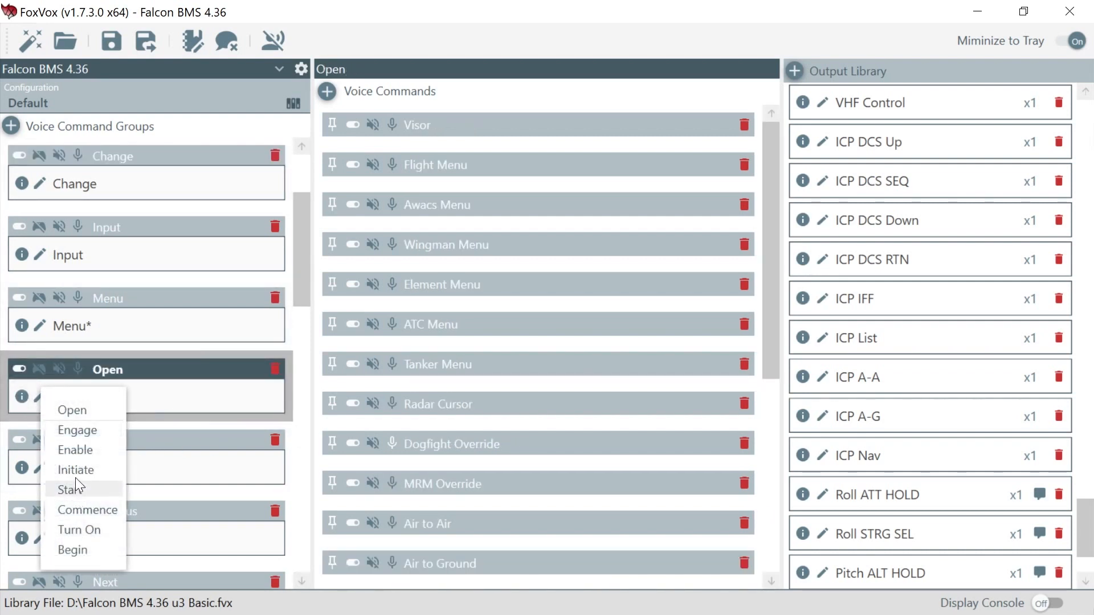
scroll(513, 356, "down", 2)
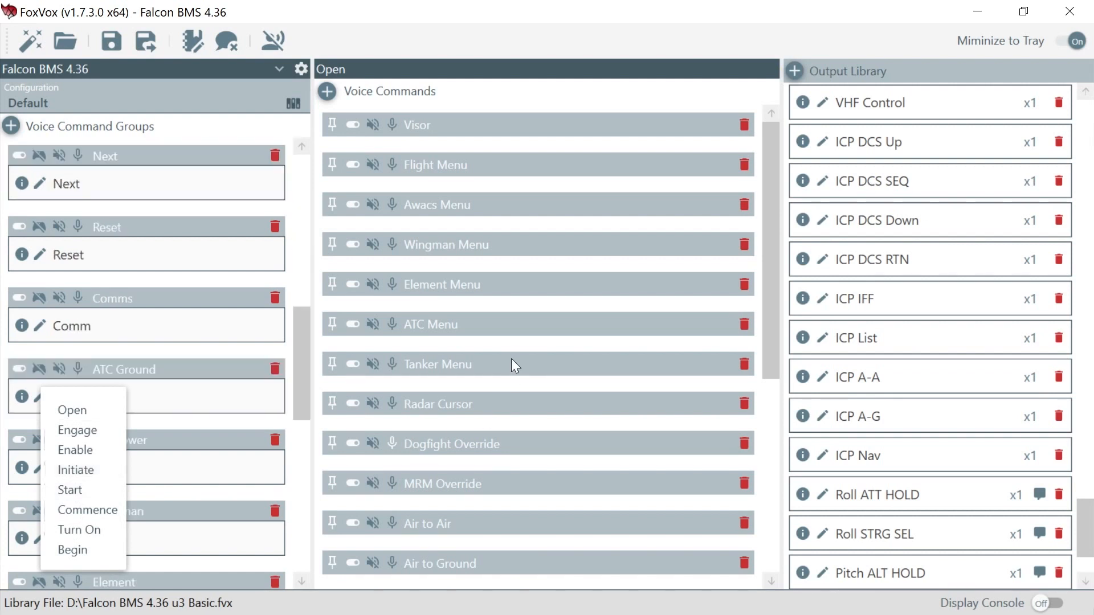
scroll(511, 358, "up", 1)
- Expand the Smoke command in the Open group and view the key presses of its Smoke output
left_click(770, 294)
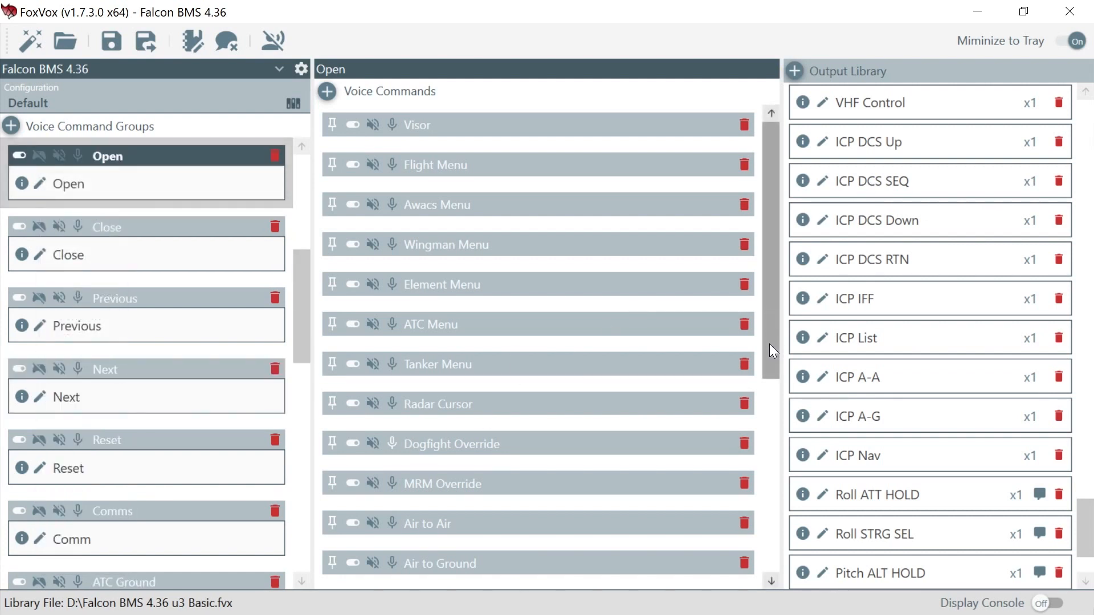
left_click_drag(768, 351, 772, 474)
left_click(447, 528)
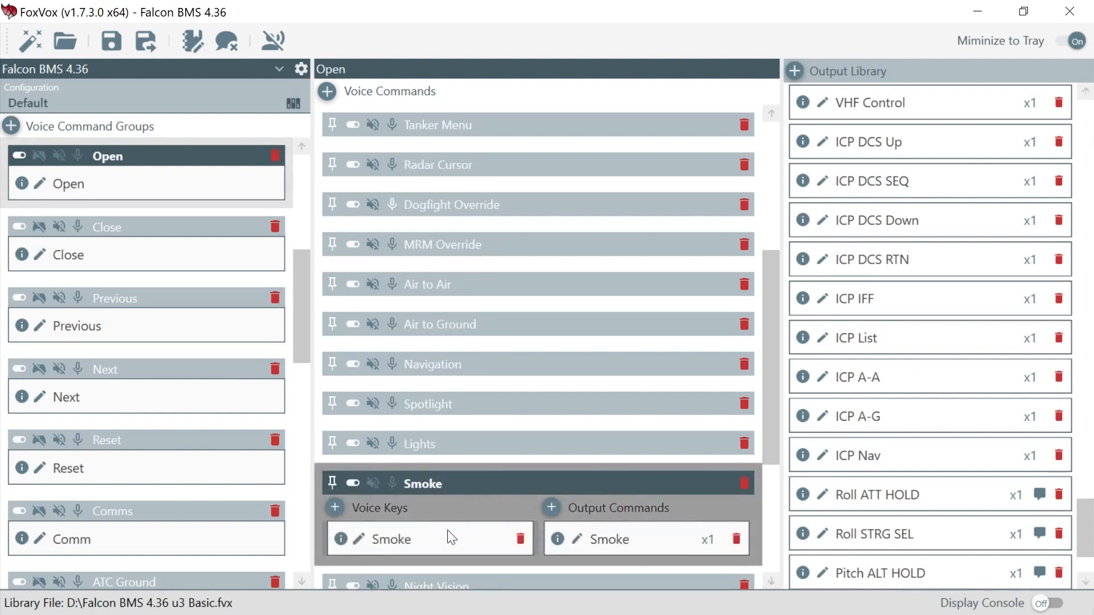
left_click(558, 542)
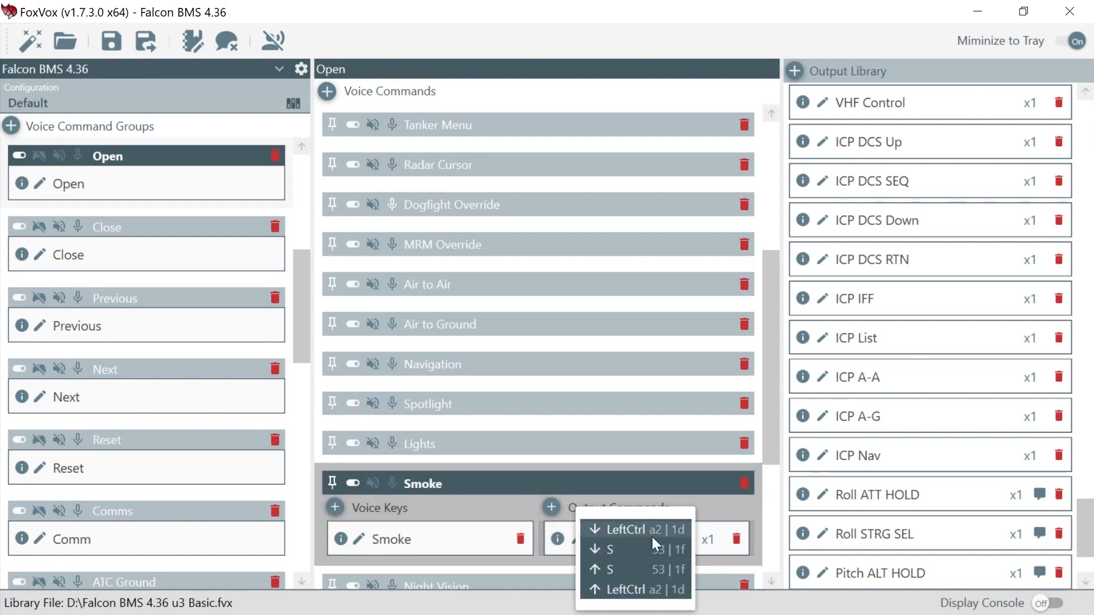
left_click(628, 478)
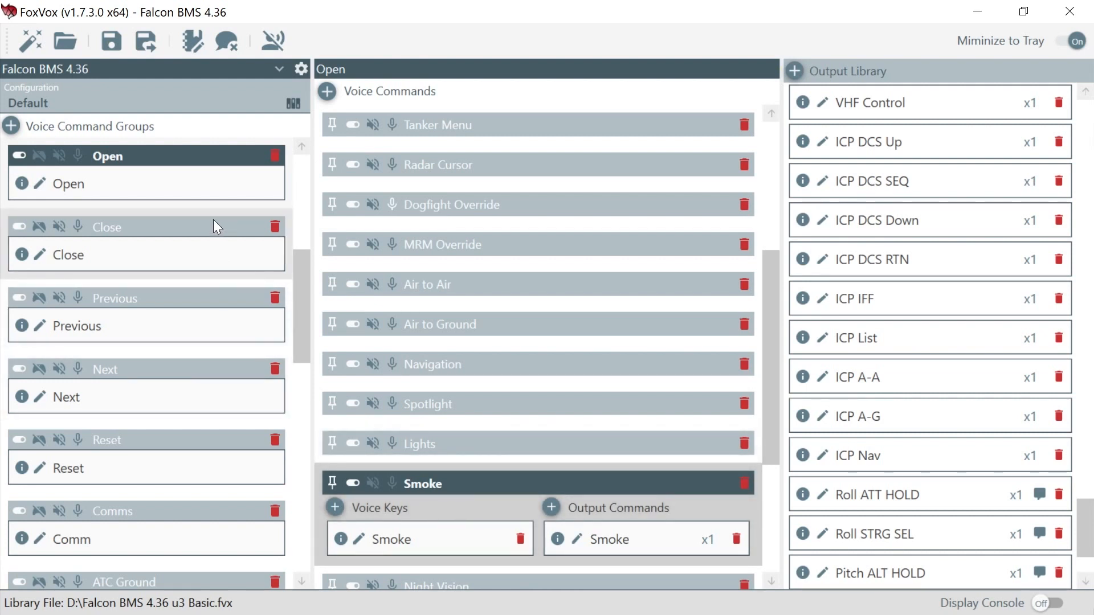
- View the alternative words of the Close group's voice key and expand its Smoke command
left_click(175, 231)
mouse_move(21, 257)
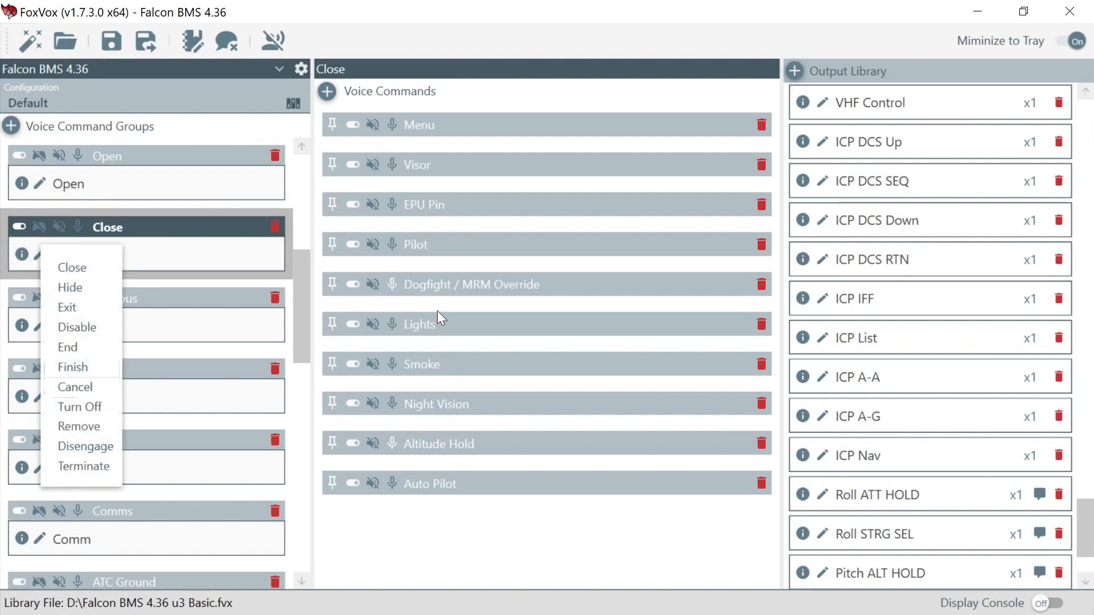
left_click(451, 364)
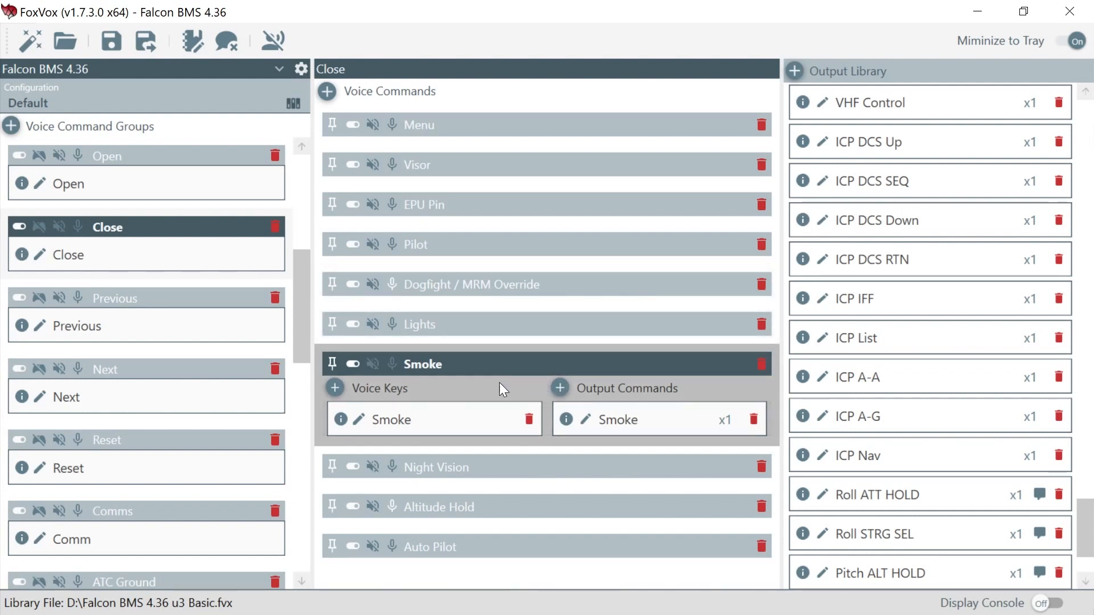
- Switch the library to the Comms Only configuration and review its enabled groups and the other available configurations
left_click_drag(308, 272, 302, 170)
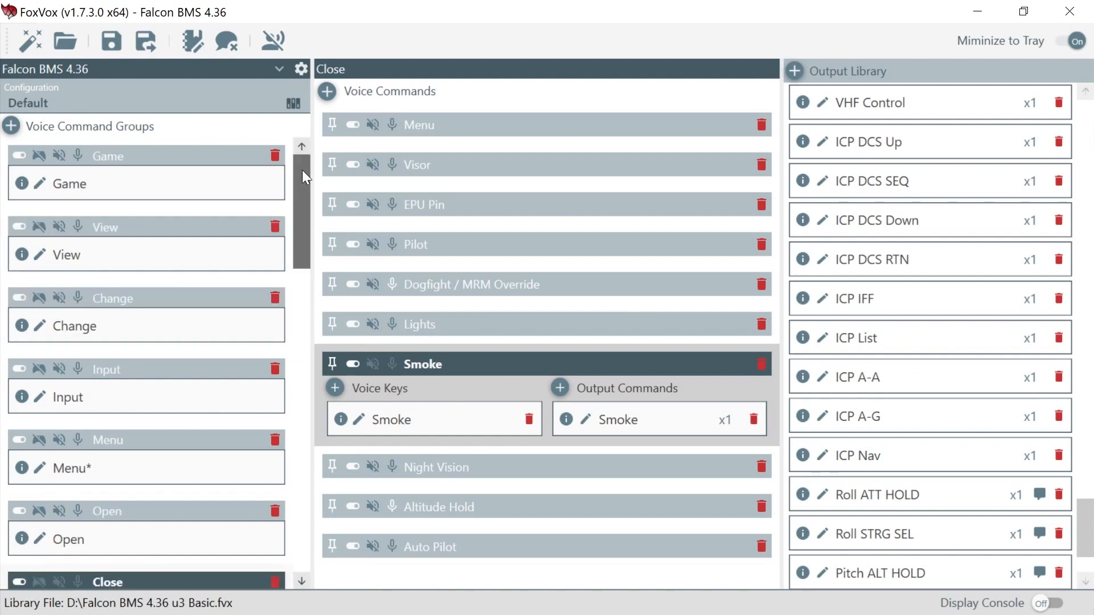
left_click(293, 105)
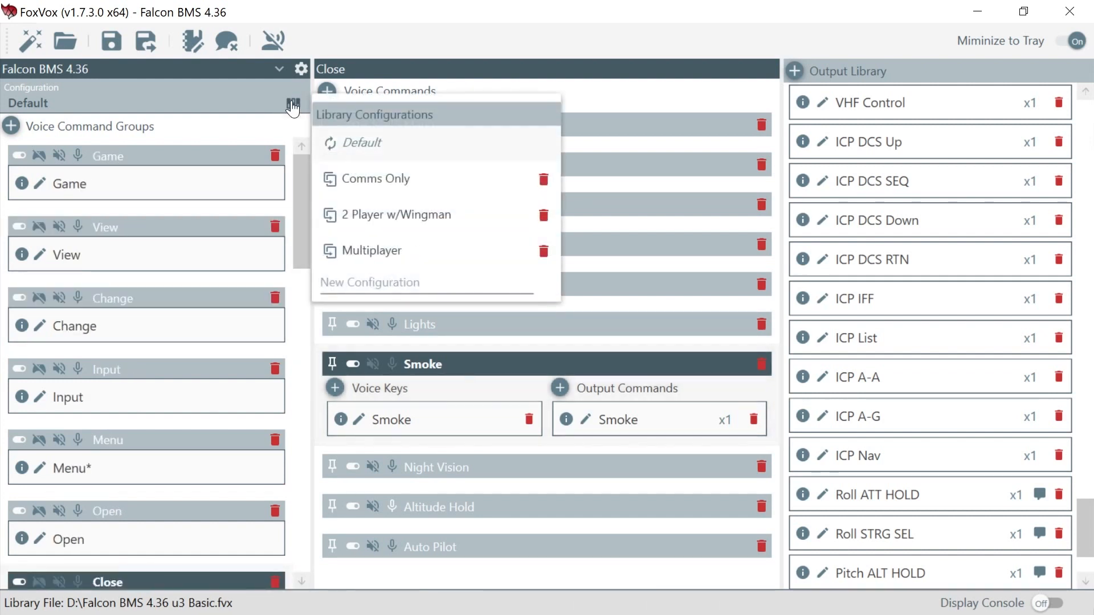
left_click(392, 180)
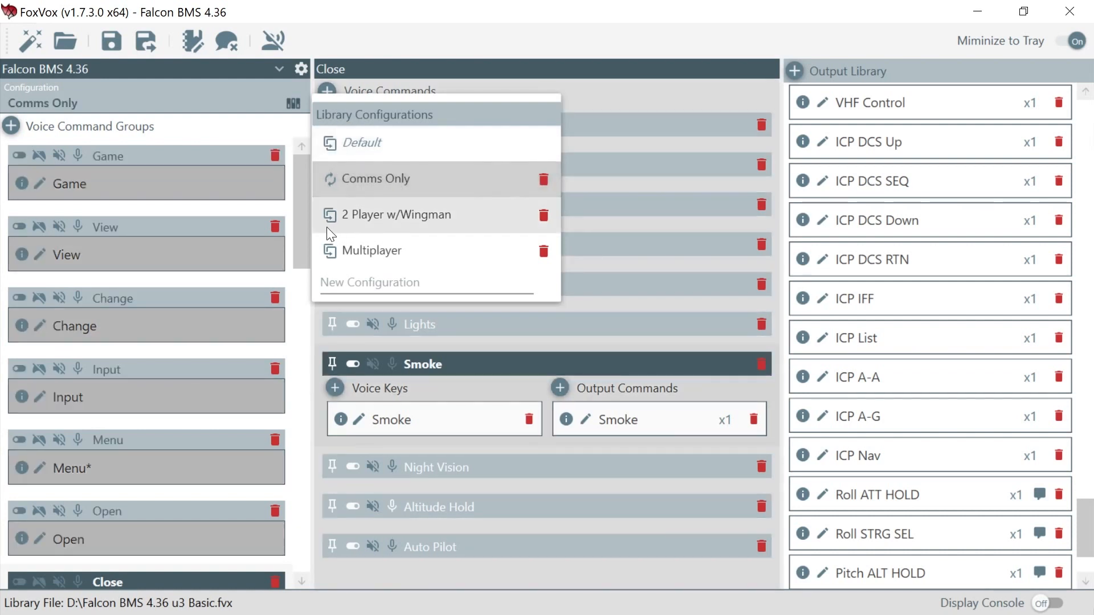
left_click_drag(303, 204, 308, 378)
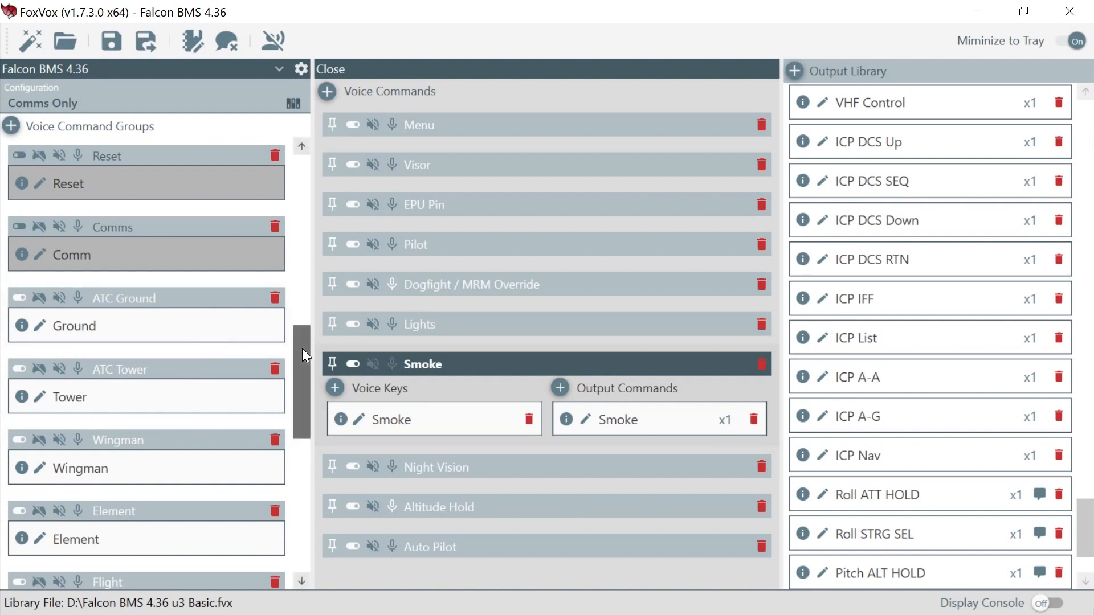
left_click(289, 102)
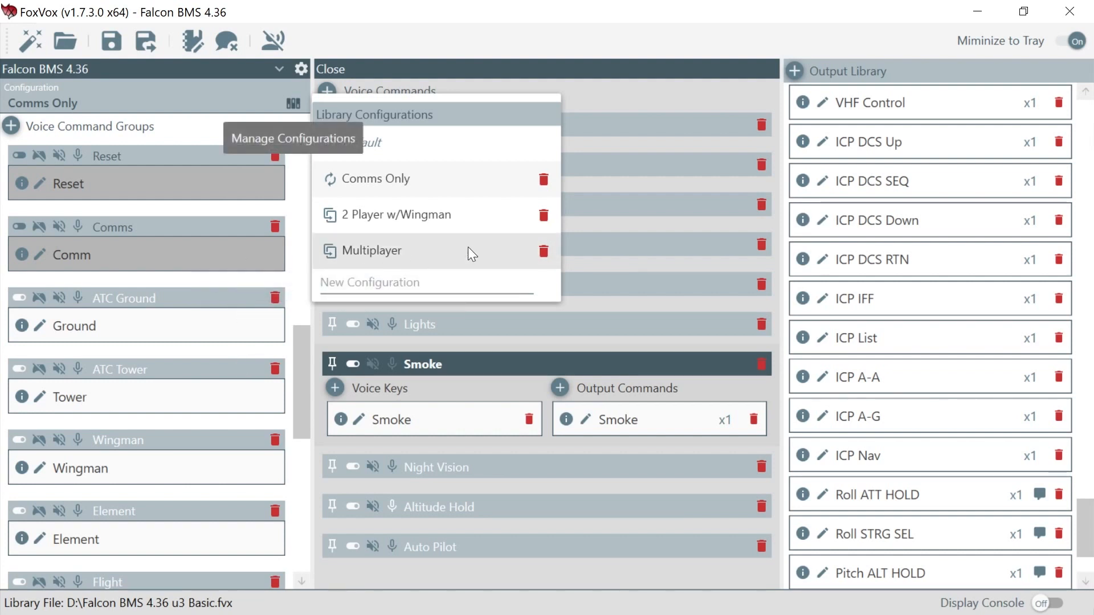
left_click(262, 104)
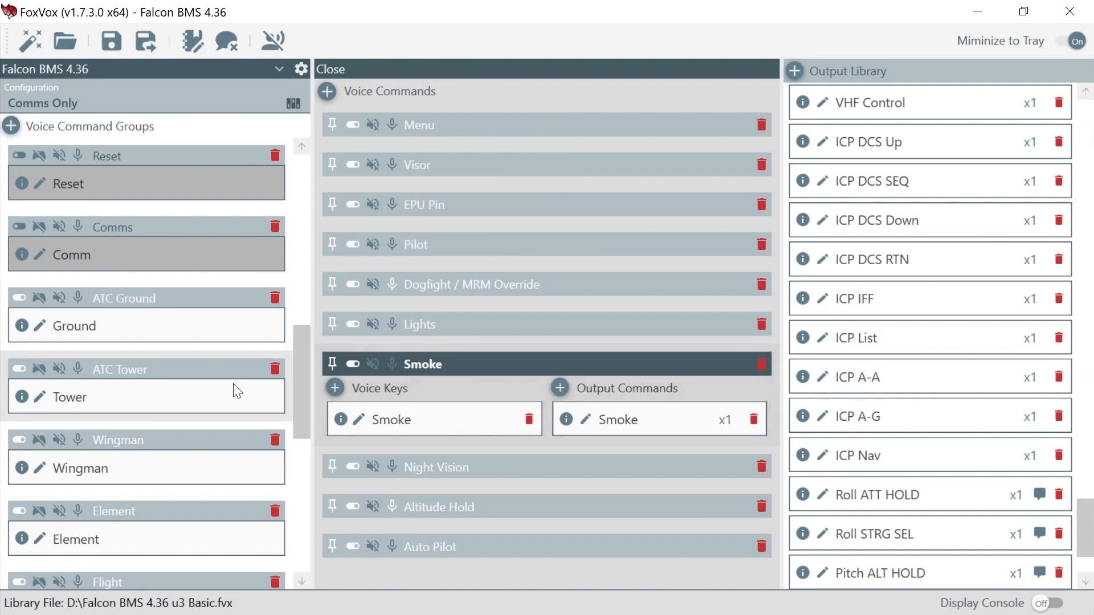
- View the alternative words for the ATC Tower group and expand its Request Formation Landing command
left_click(223, 394)
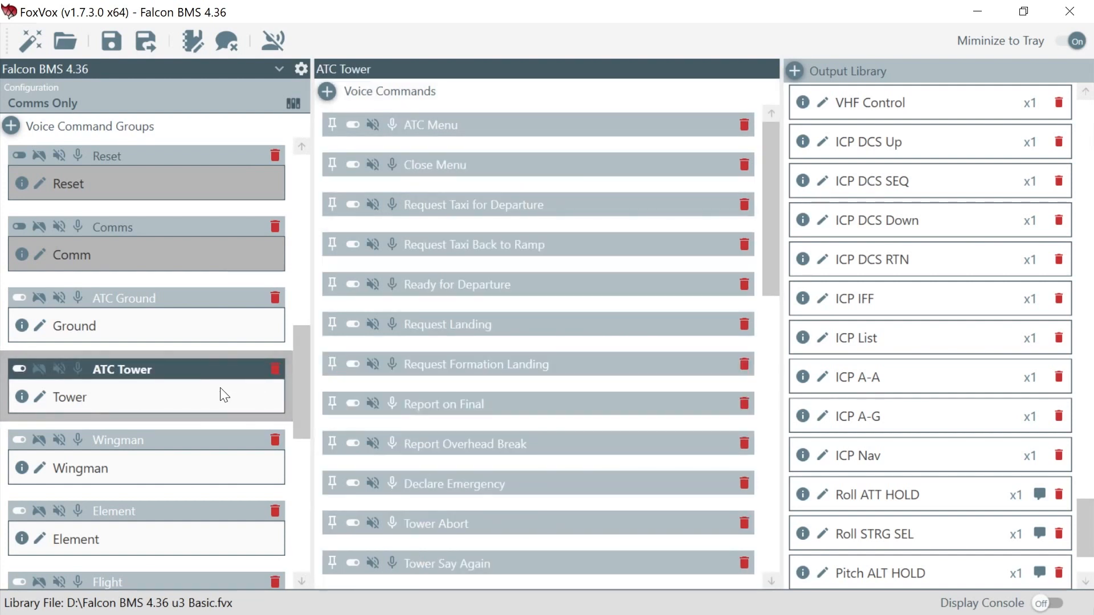
left_click(20, 397)
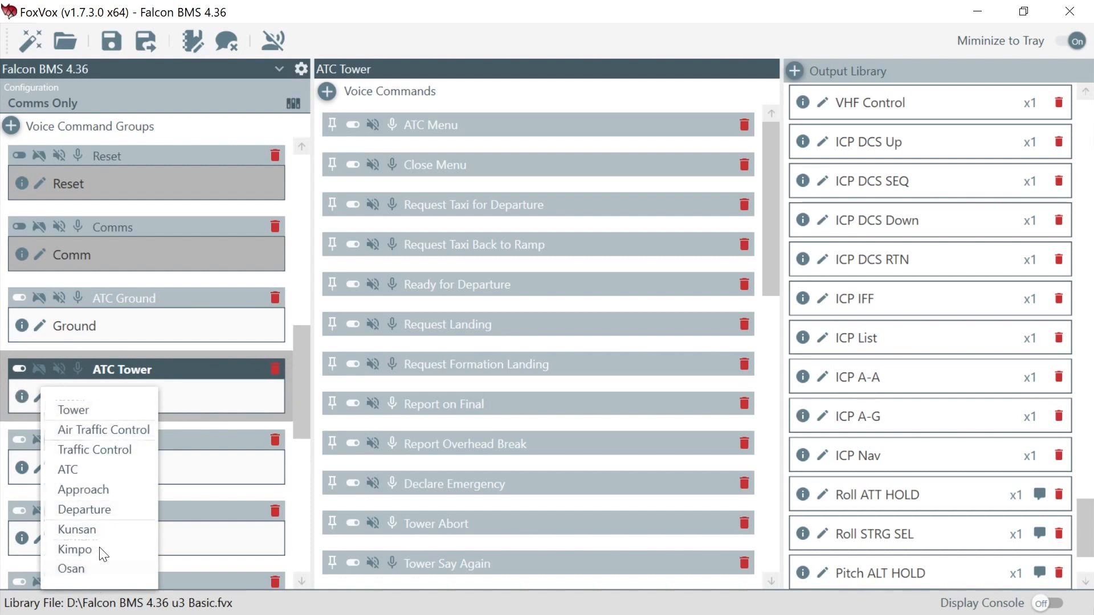
left_click(512, 364)
left_click(517, 364)
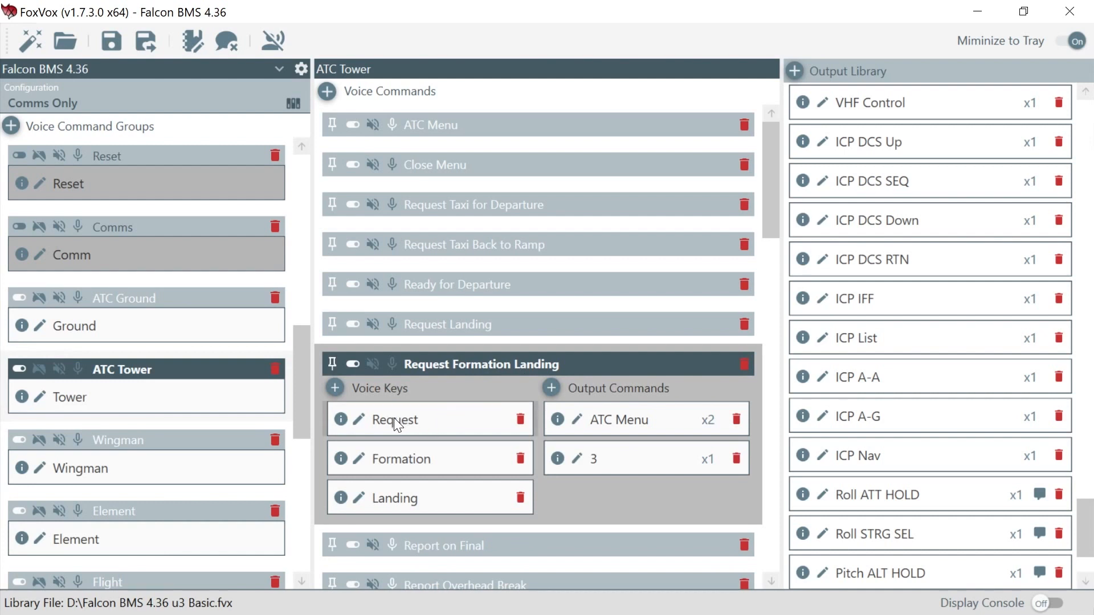
- View the alternatives for the Request voice key and the key presses of the ATC Menu output in Request Formation Landing
left_click(341, 419)
left_click(341, 420)
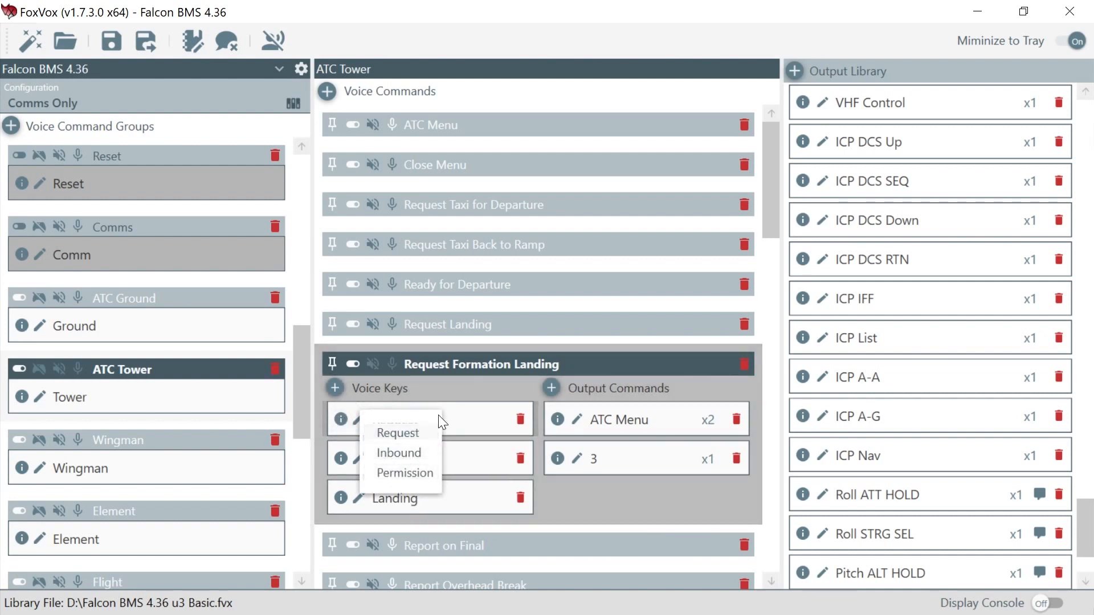
left_click(454, 414)
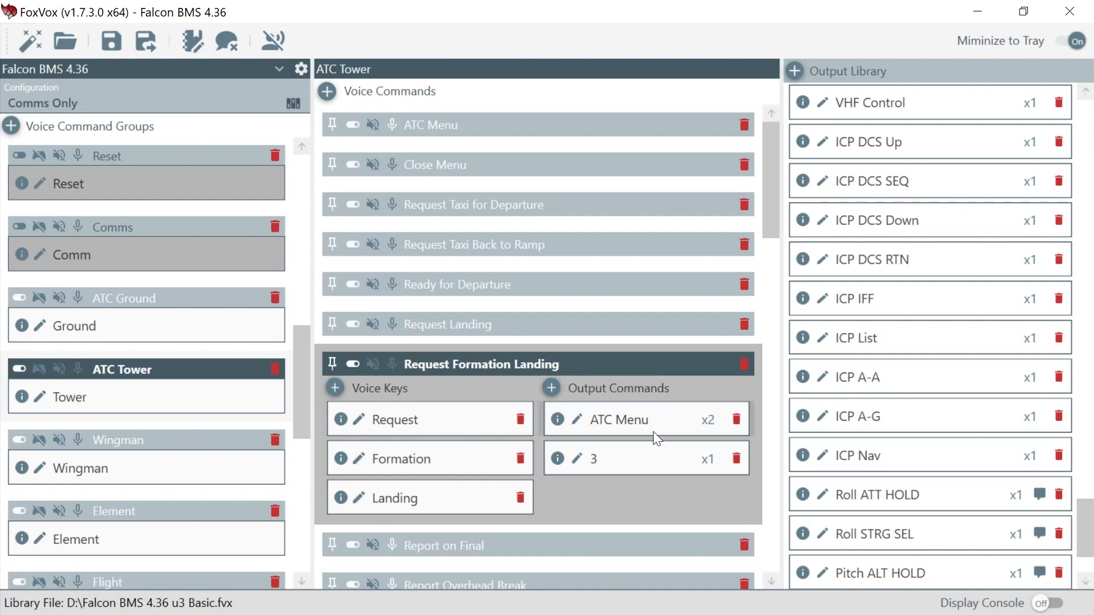
left_click(558, 420)
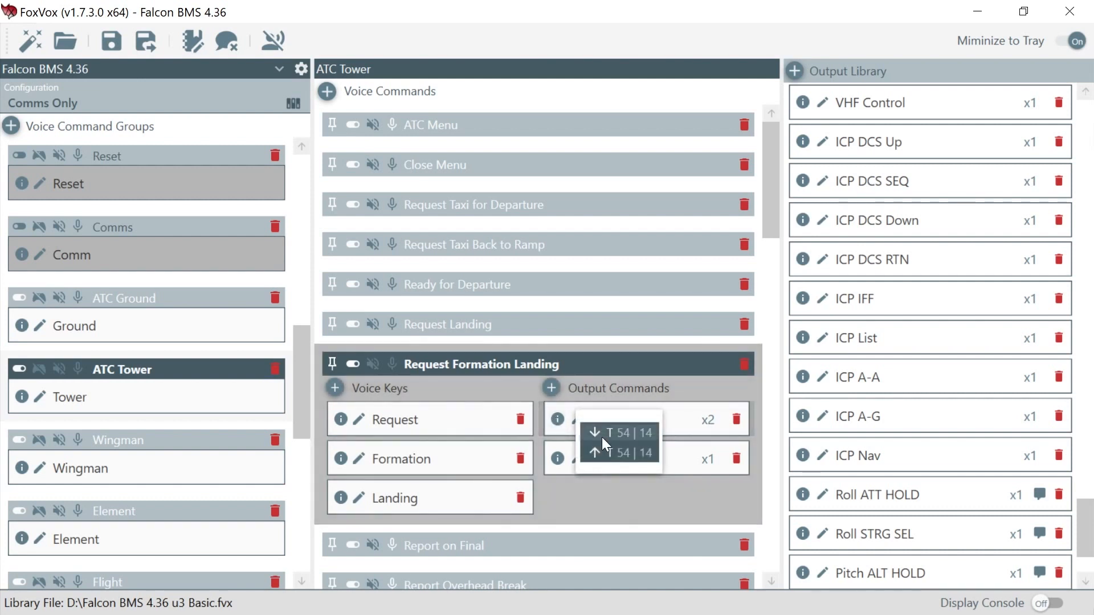
left_click(677, 499)
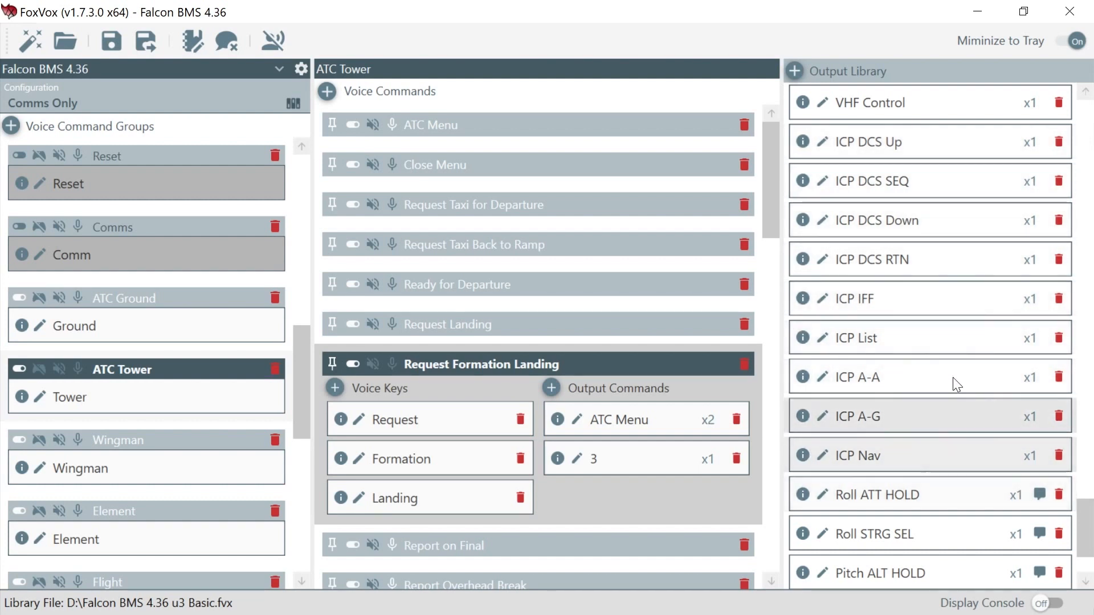
- Examine the beginning of the Output Library and of the voice command groups list
left_click_drag(1085, 512, 1083, 114)
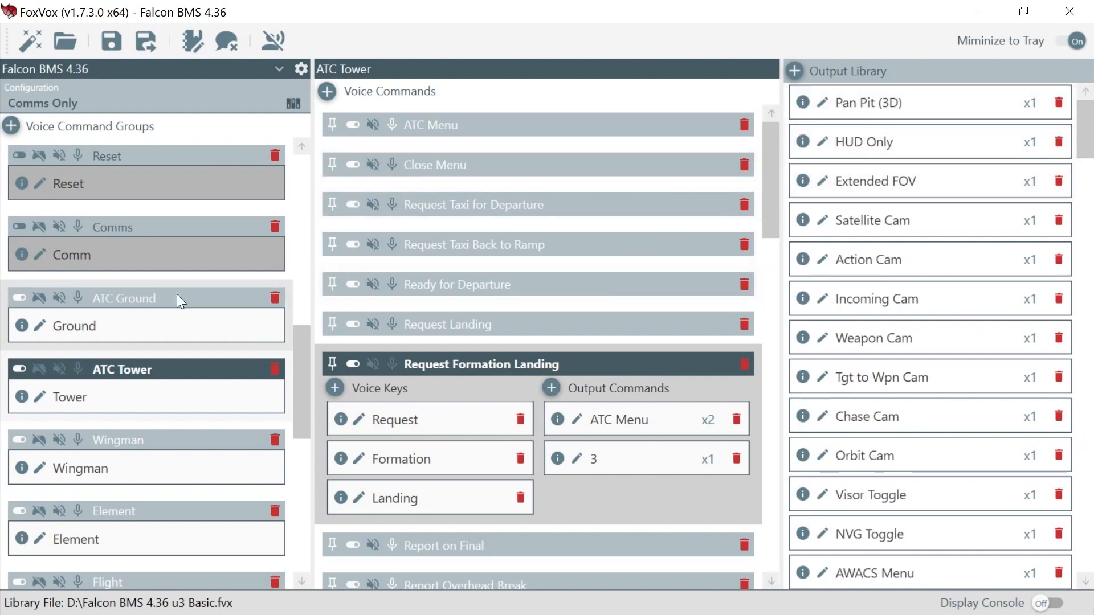
left_click_drag(299, 333, 299, 184)
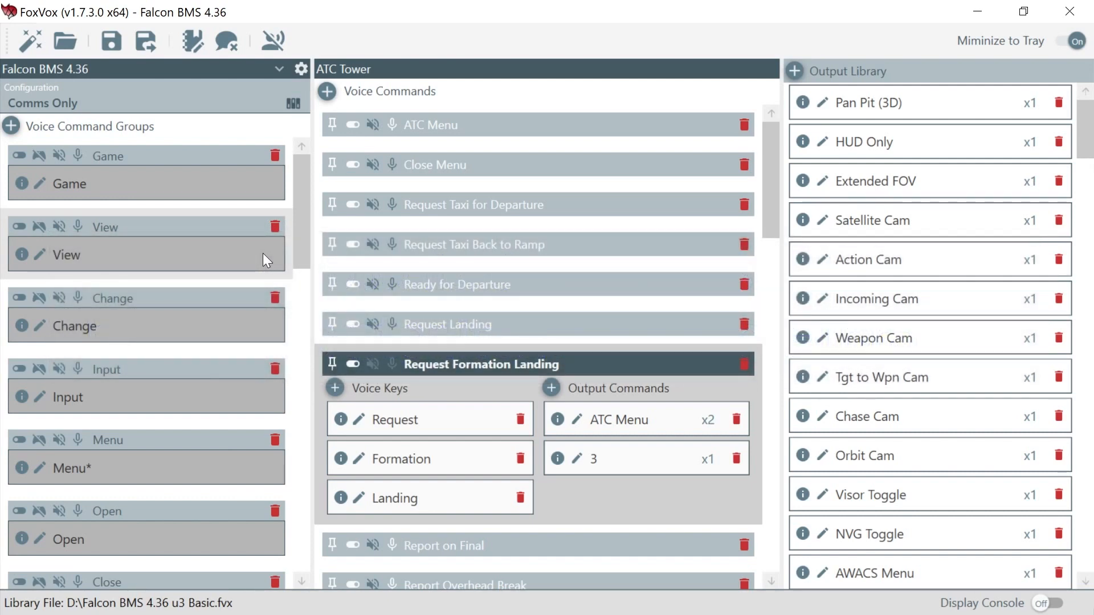
mouse_move(305, 213)
left_mouse_down()
mouse_move(306, 242)
mouse_move(307, 195)
left_mouse_up()
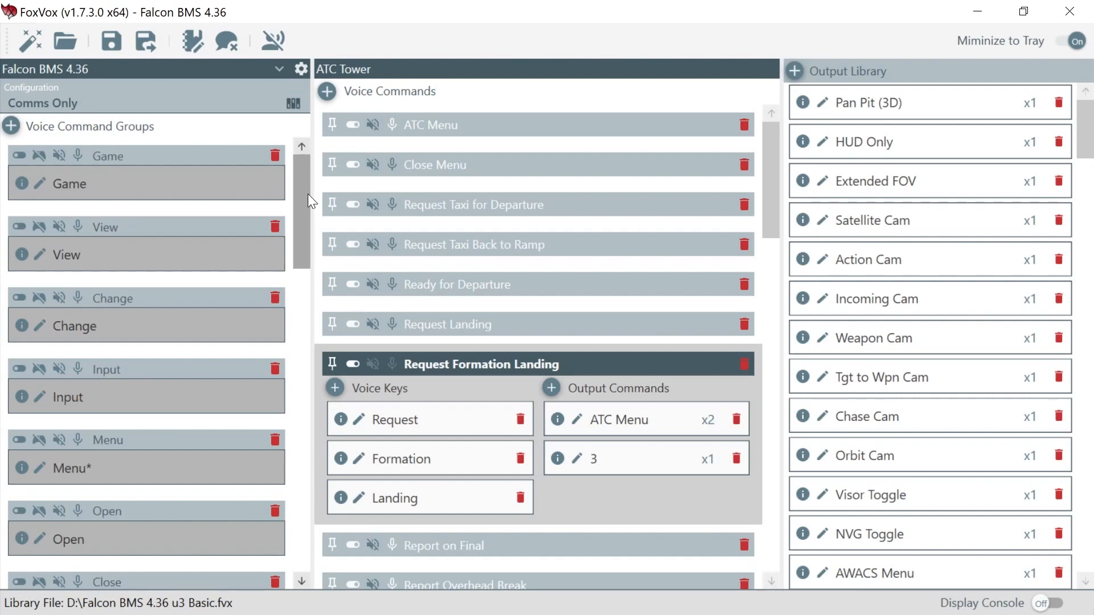